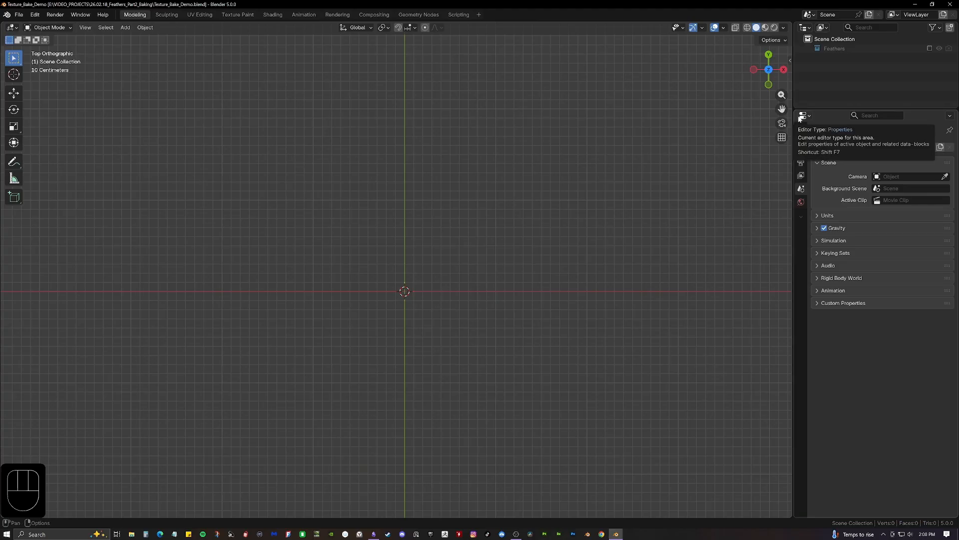
# Set the scene's output resolution to 4096 px in both X and Y
pyautogui.click(801, 163)
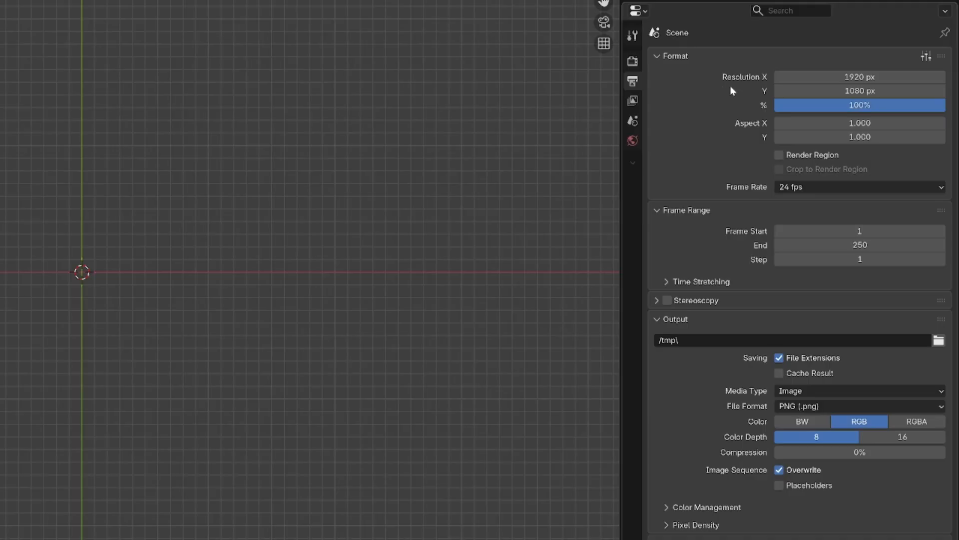
pyautogui.click(819, 77)
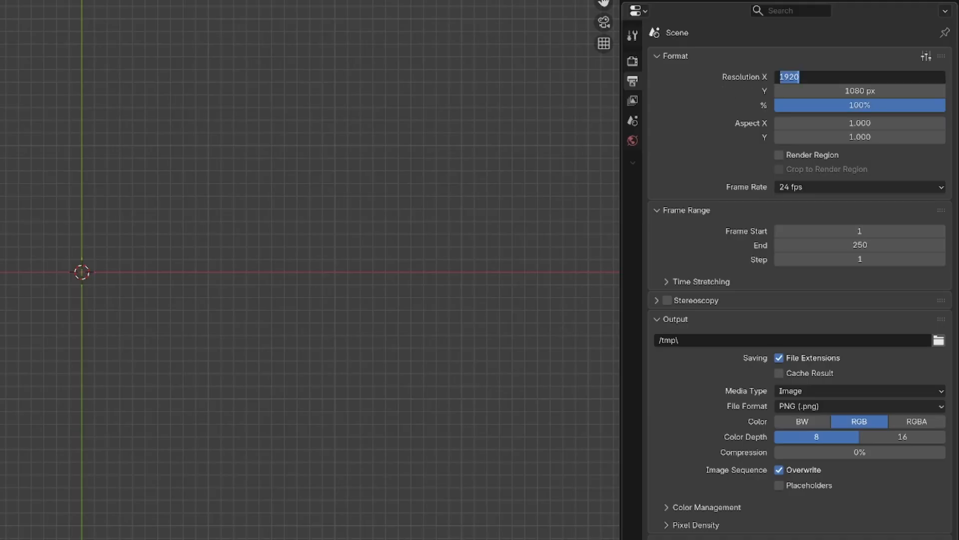
pyautogui.write('4096')
pyautogui.press('Tab')
pyautogui.write('4096')
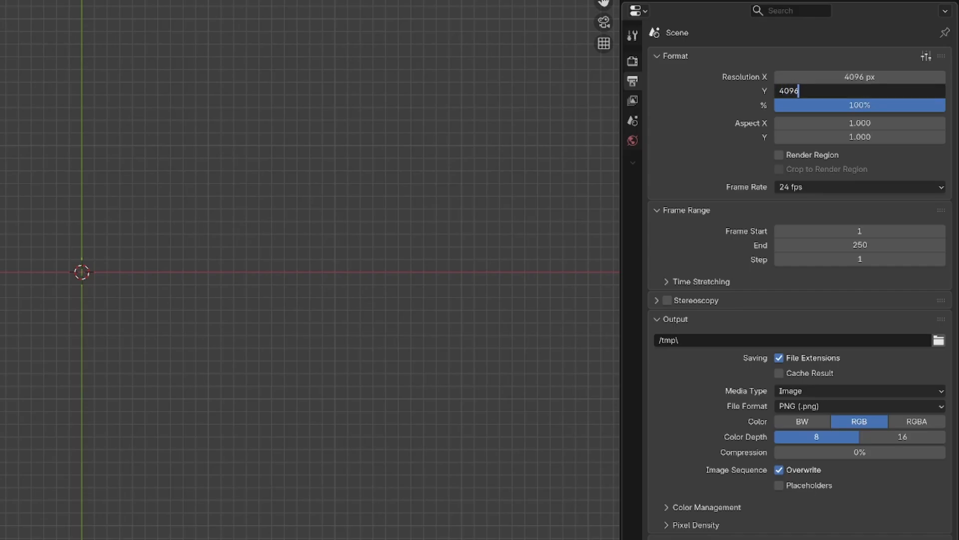
pyautogui.press('Return')
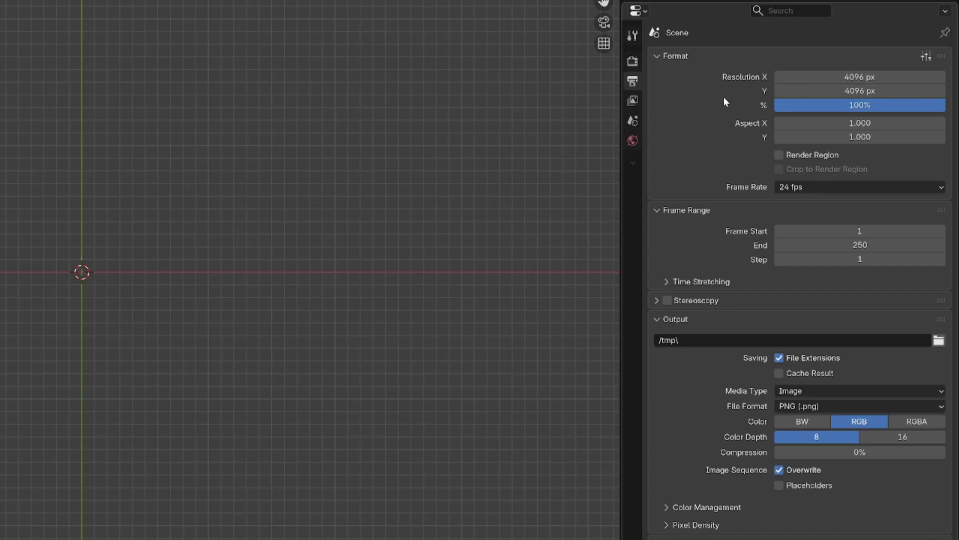
# Set the output colour mode to RGBA, keeping PNG as the file format
pyautogui.scroll(-3, 713, 401)
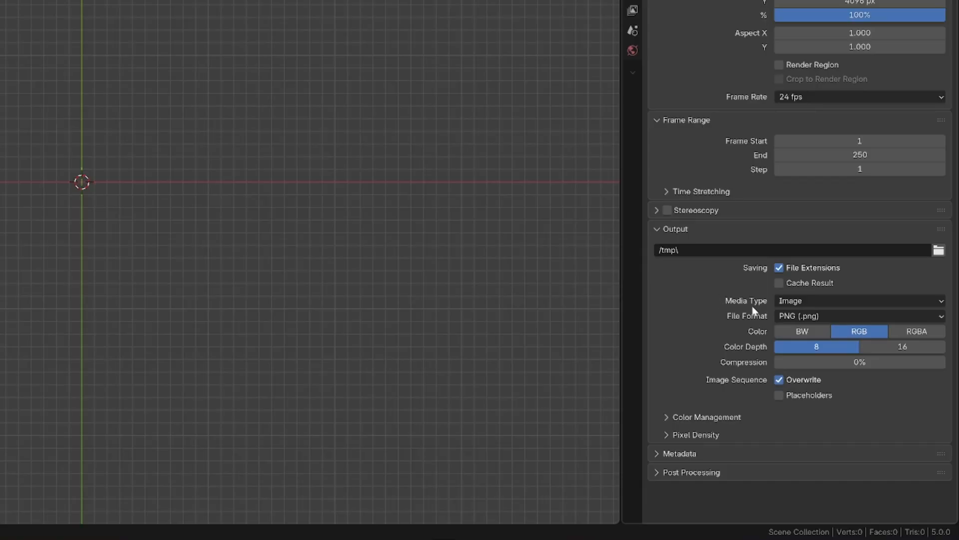
pyautogui.click(819, 315)
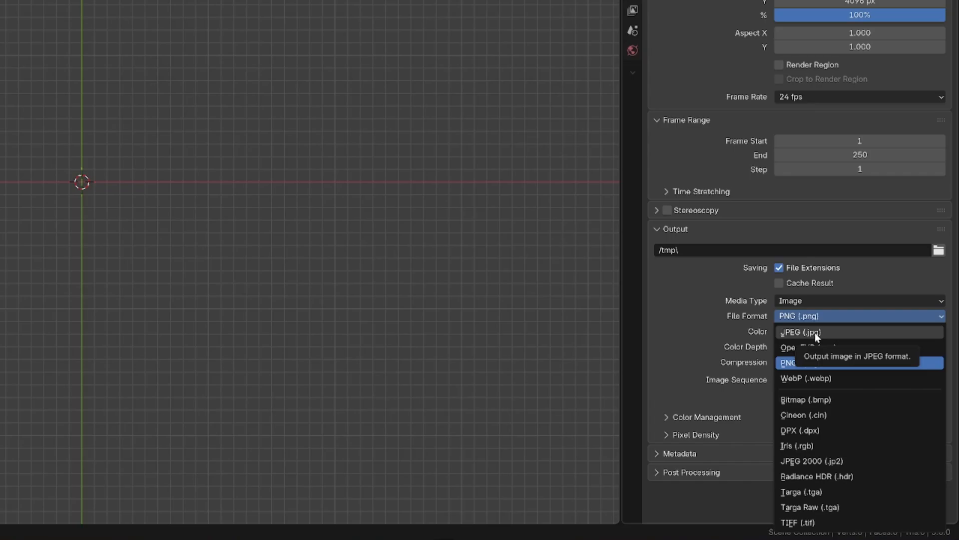
pyautogui.click(754, 326)
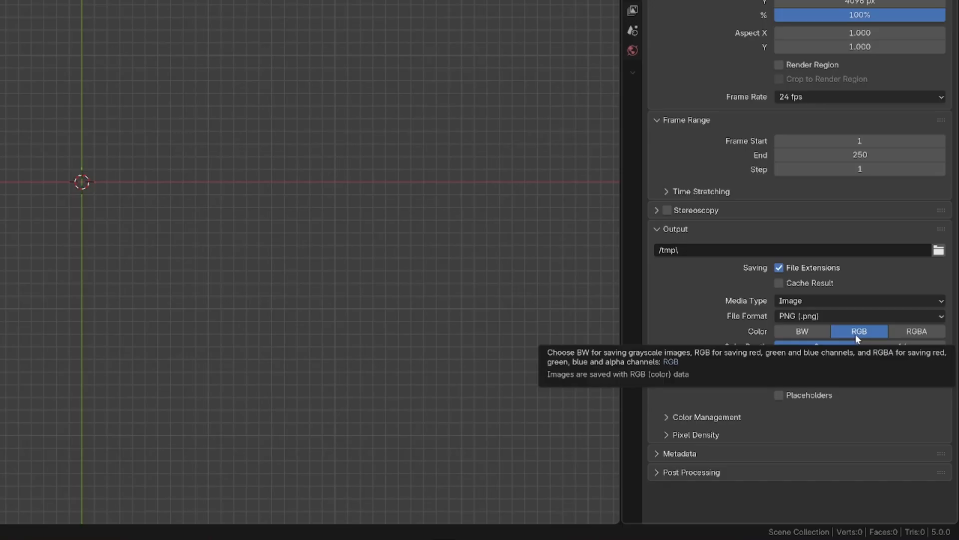
pyautogui.click(922, 332)
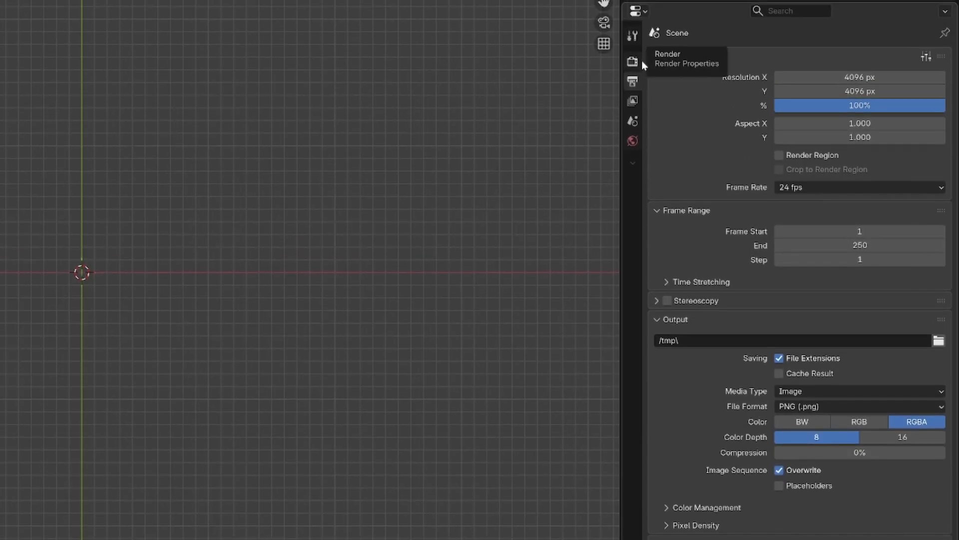
# Turn off the noise threshold for Cycles final renders and set the render samples to 10
pyautogui.click(639, 61)
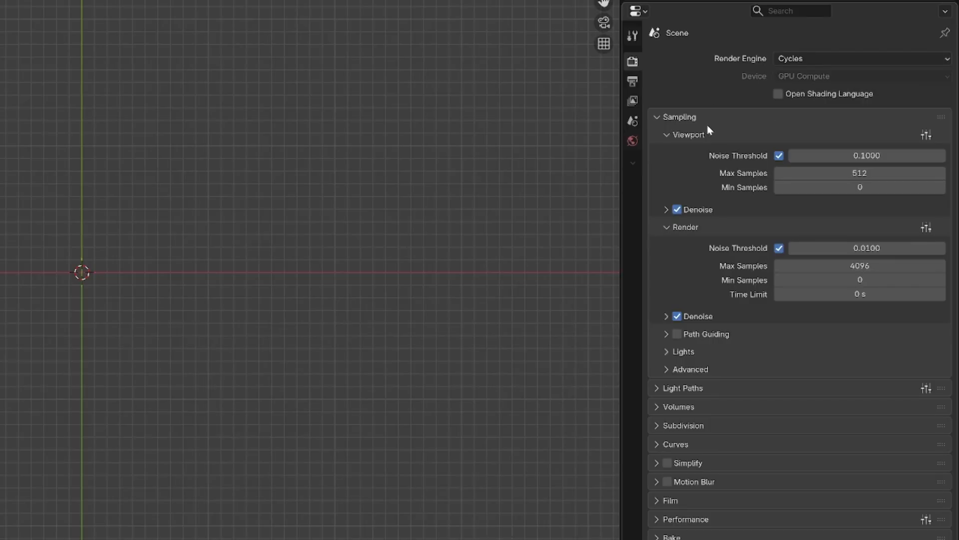
pyautogui.click(672, 134)
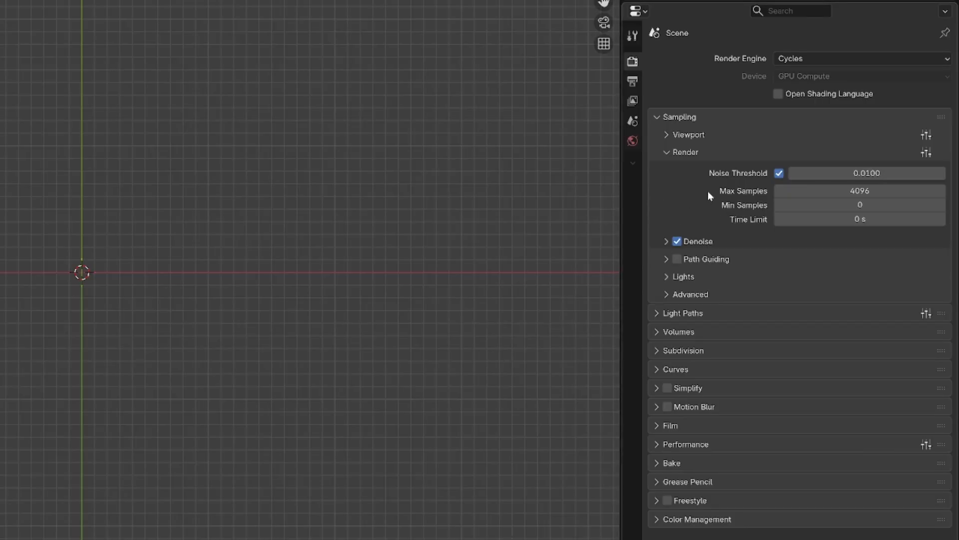
pyautogui.click(780, 173)
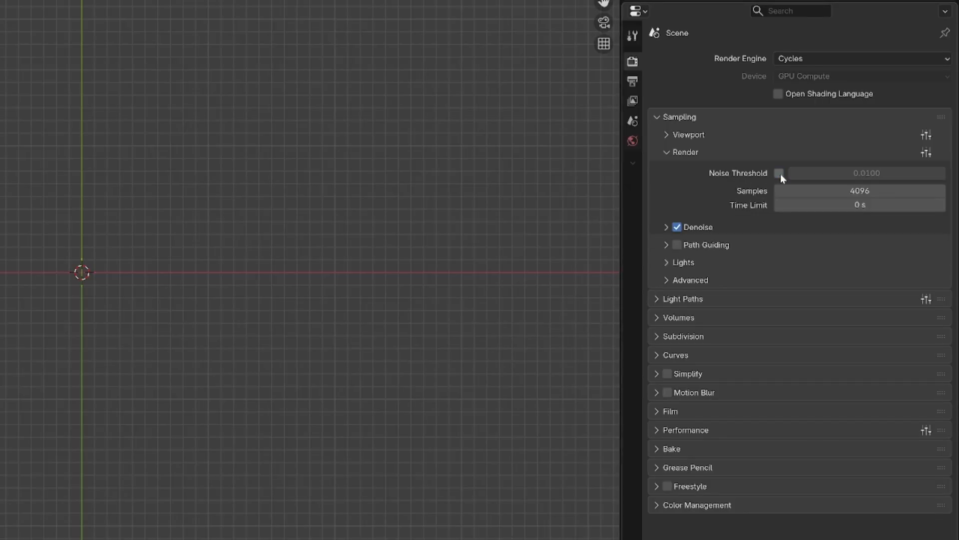
pyautogui.click(839, 190)
pyautogui.write('10')
pyautogui.press('Return')
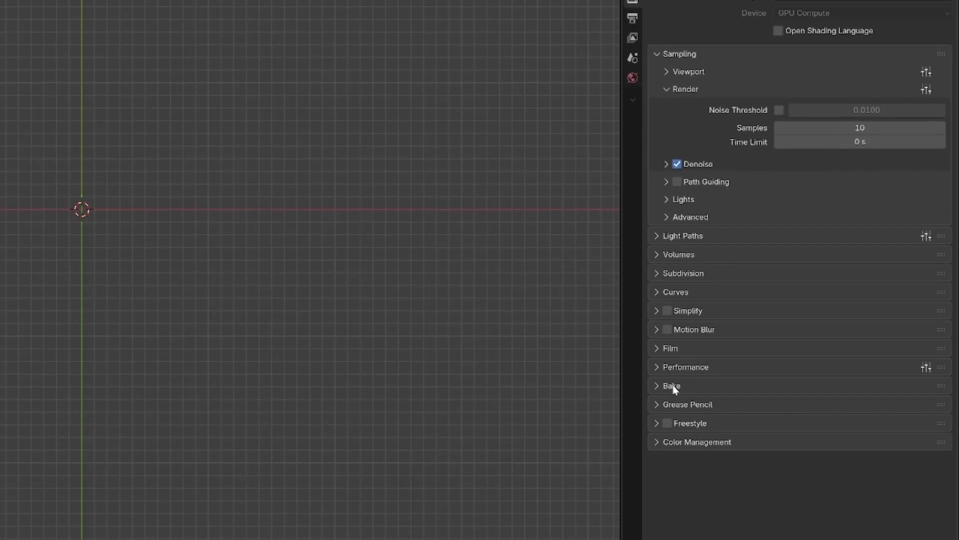
# Set the bake type to Diffuse and disable the Direct and Indirect contributions, leaving only Color
pyautogui.click(674, 388)
pyautogui.scroll(-8, 675, 389)
pyautogui.click(787, 207)
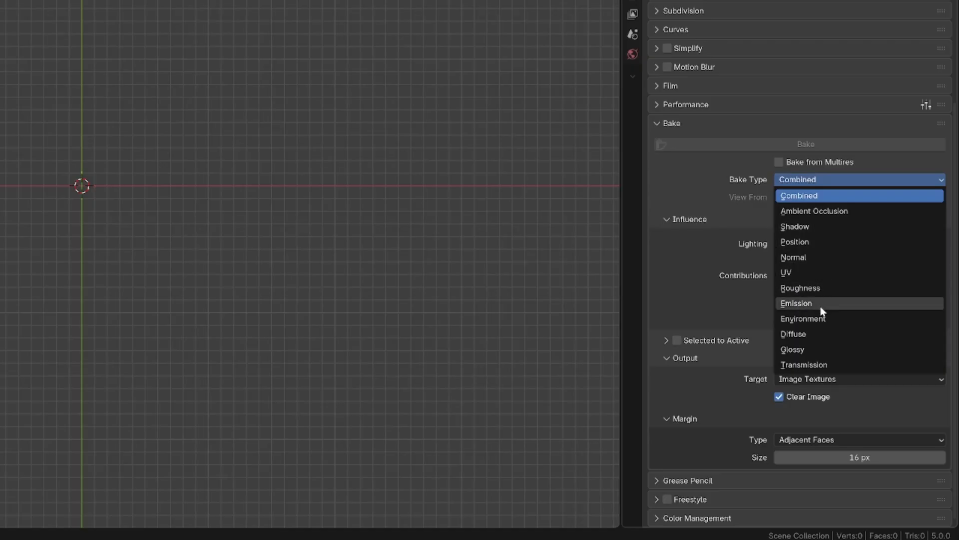
pyautogui.click(813, 336)
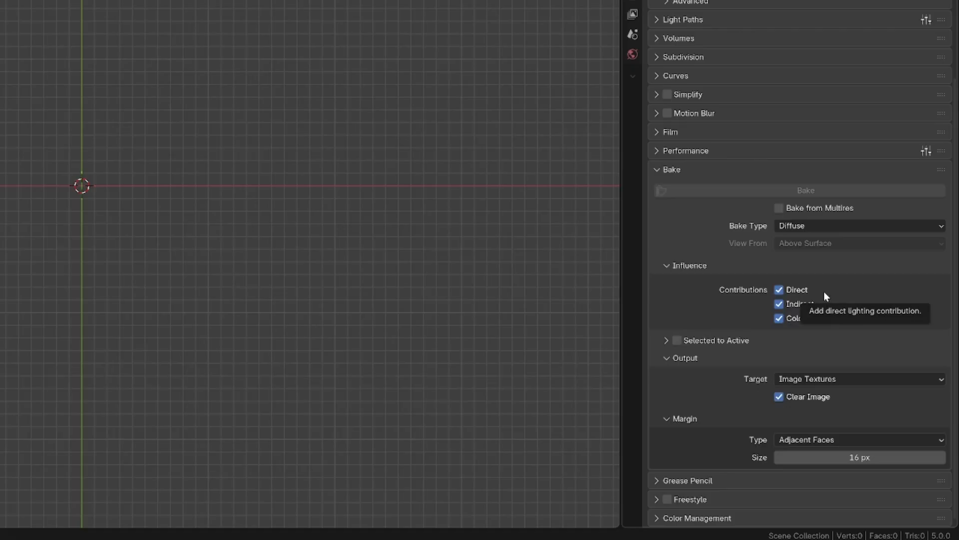
pyautogui.click(782, 290)
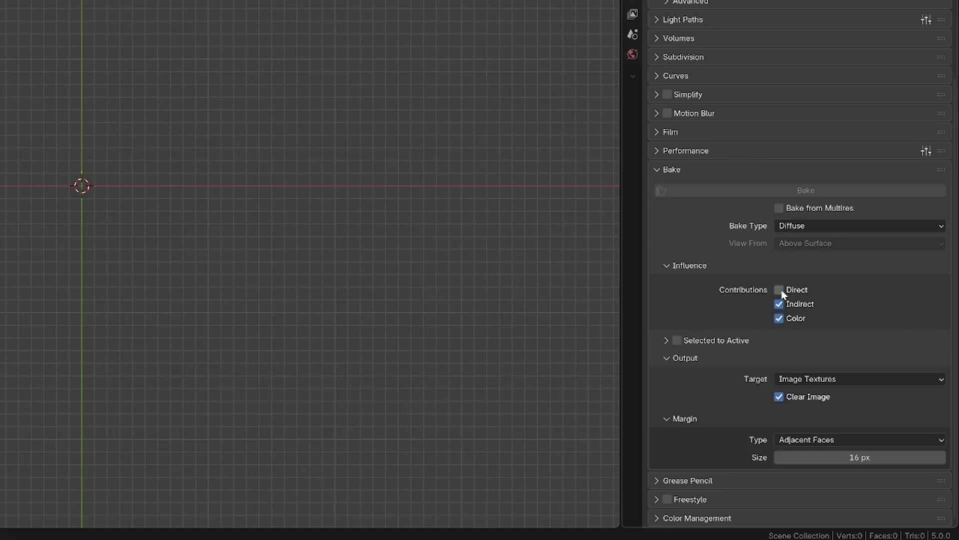
pyautogui.click(783, 303)
# Enable Selected to Active baking and set the bake margin to the Extend type with a size of 0 px
pyautogui.click(677, 340)
pyautogui.click(665, 341)
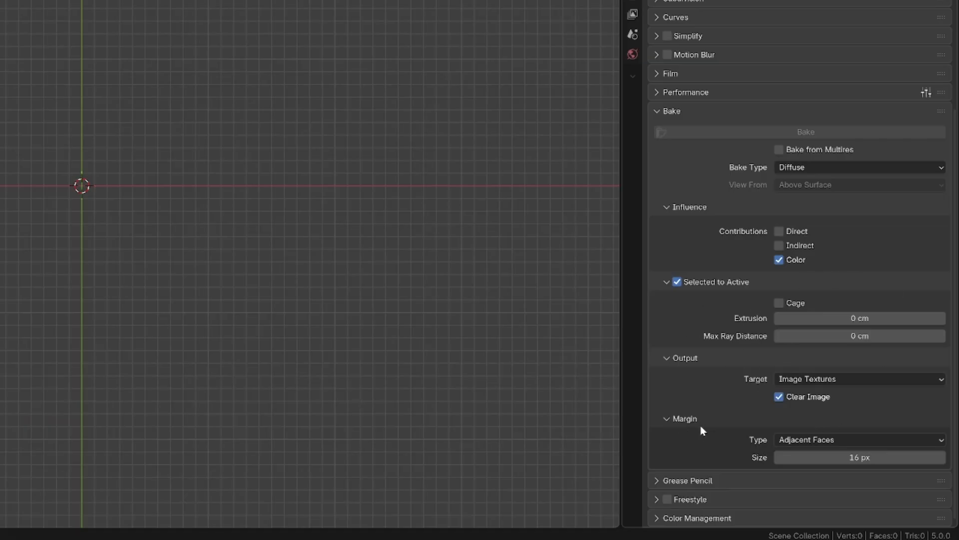
pyautogui.click(849, 443)
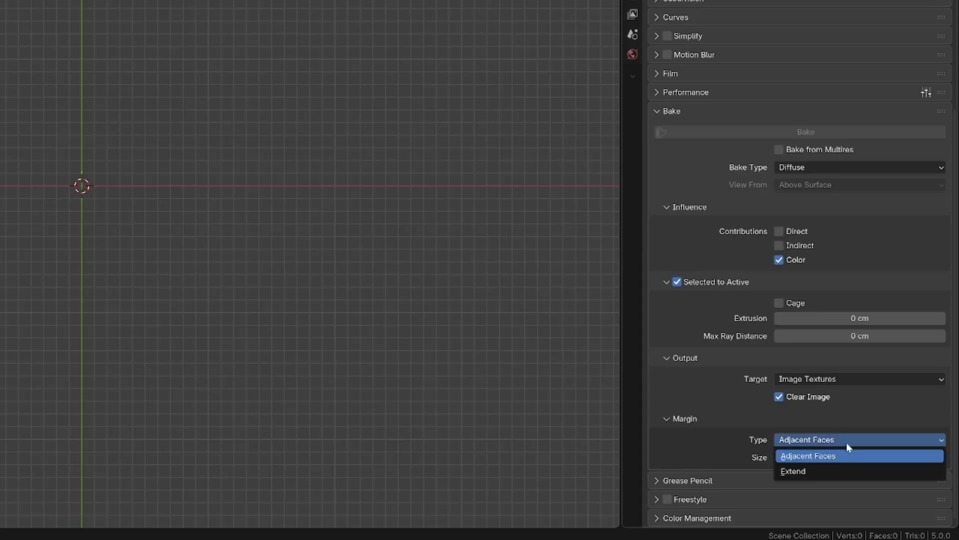
pyautogui.click(801, 471)
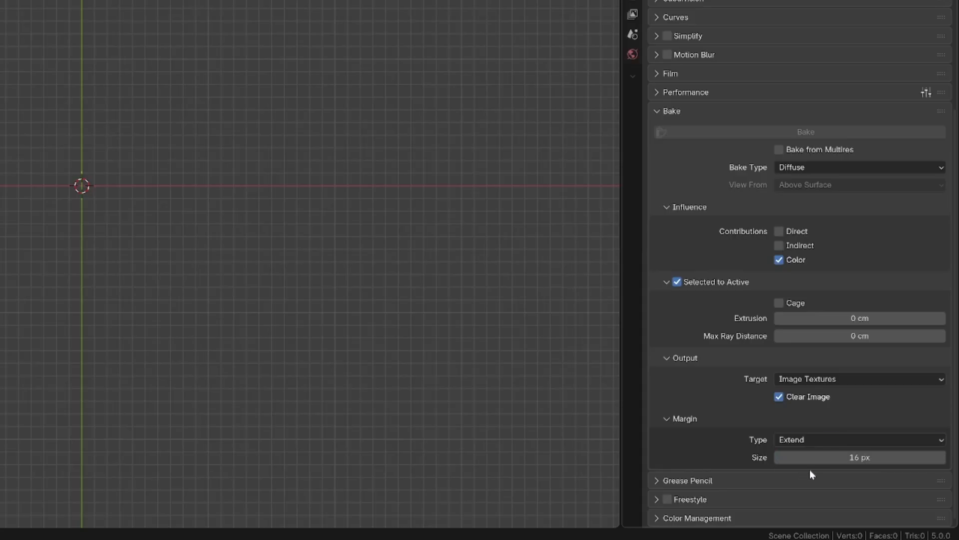
pyautogui.click(858, 458)
pyautogui.click(731, 456)
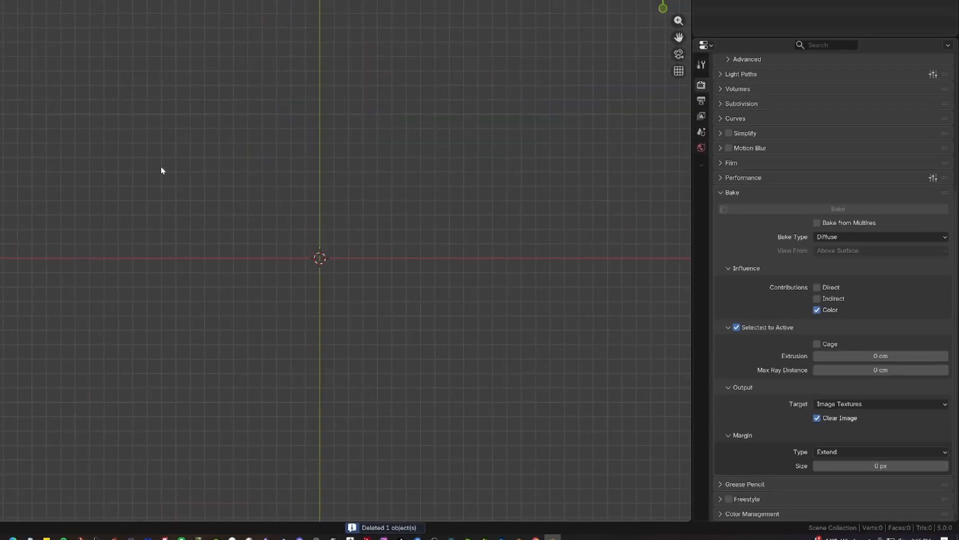
# Add a 200 cm mesh plane with generated UVs at the world origin
pyautogui.hotkey('shift', 'a')
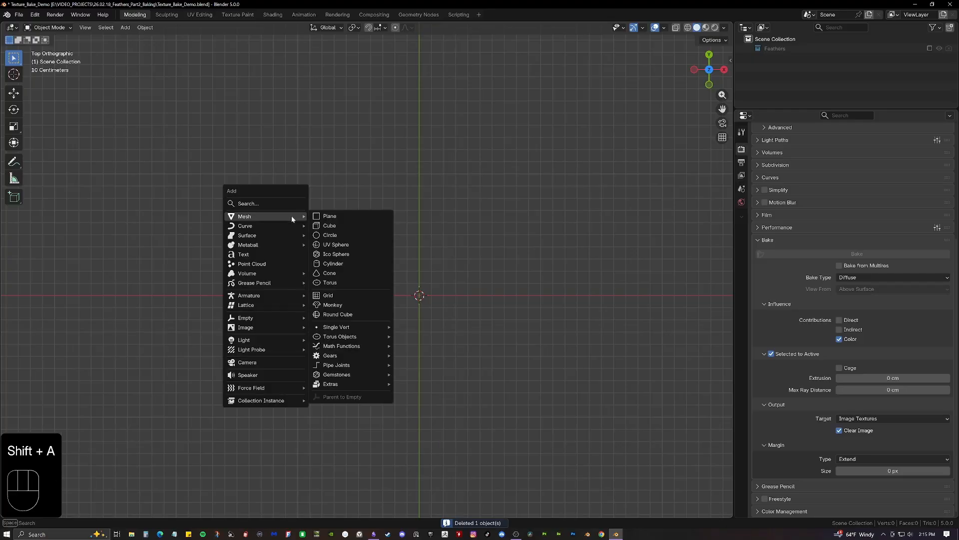
pyautogui.click(334, 217)
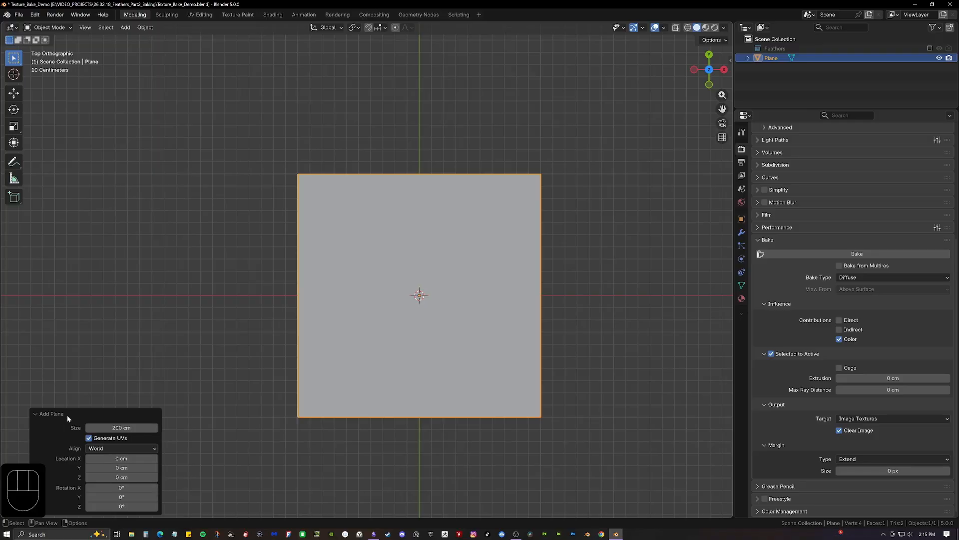
pyautogui.click(42, 418)
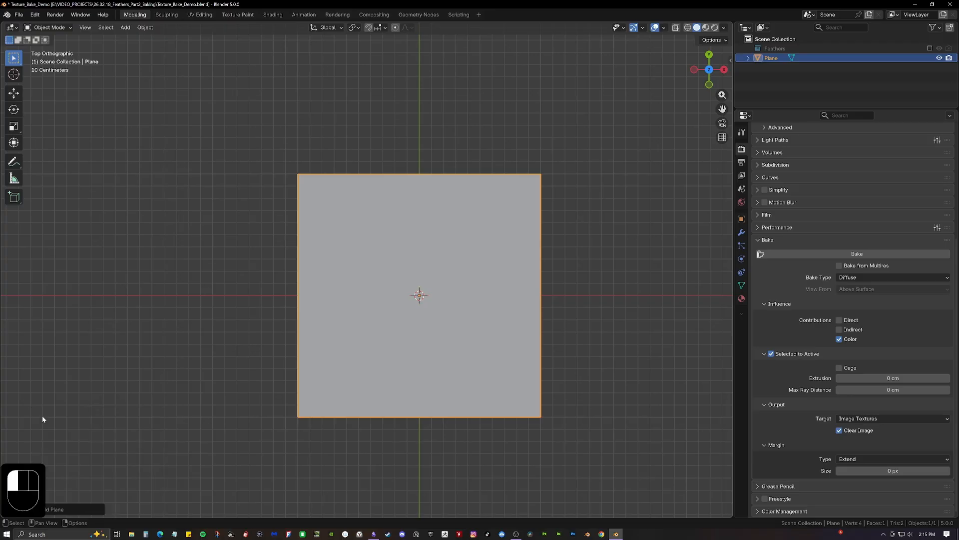
pyautogui.click(62, 511)
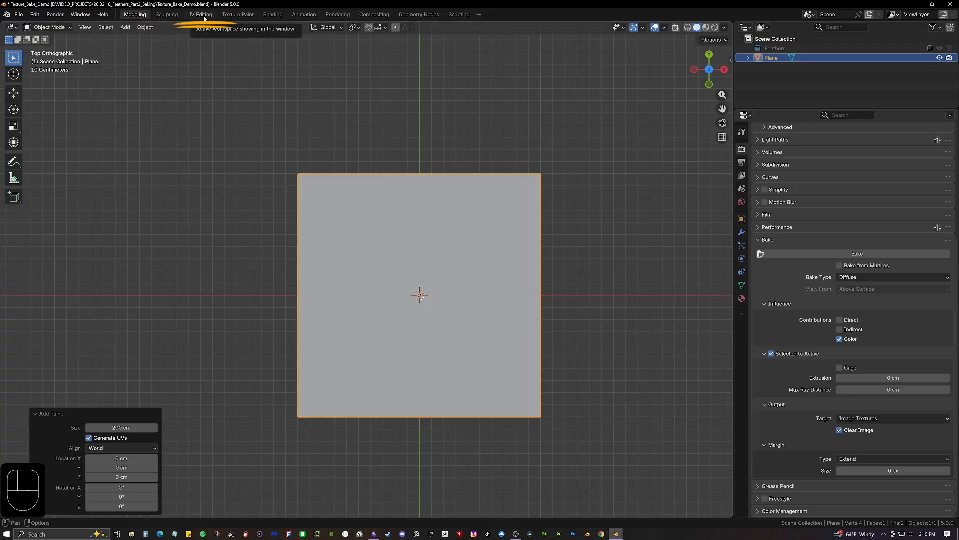
# Inspect the plane's UV layout in the UV Editing workspace to check that it fills the UV tile
pyautogui.click(200, 14)
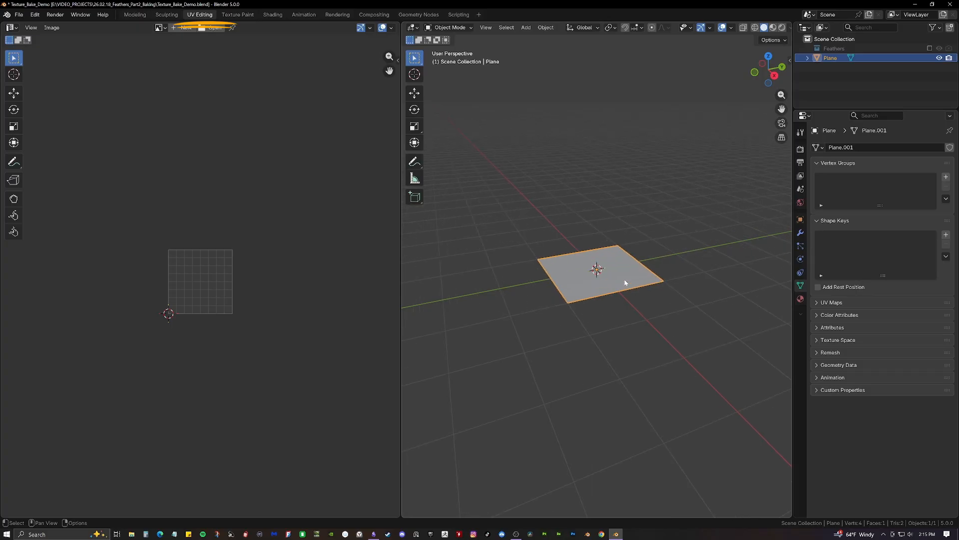
pyautogui.scroll(2, 630, 262)
pyautogui.hotkey('ctrl', 'Tab')
pyautogui.click(650, 252)
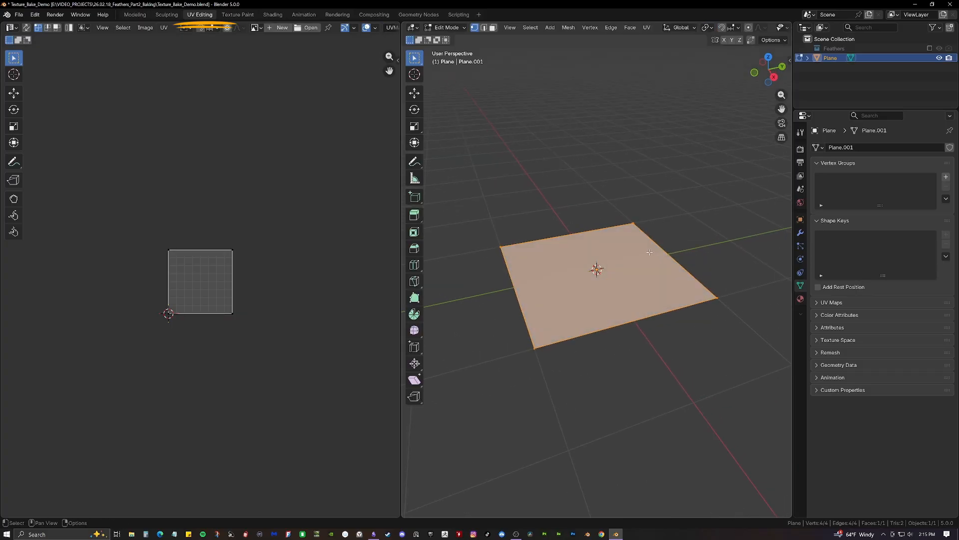
pyautogui.press('a')
pyautogui.scroll(1, 200, 257)
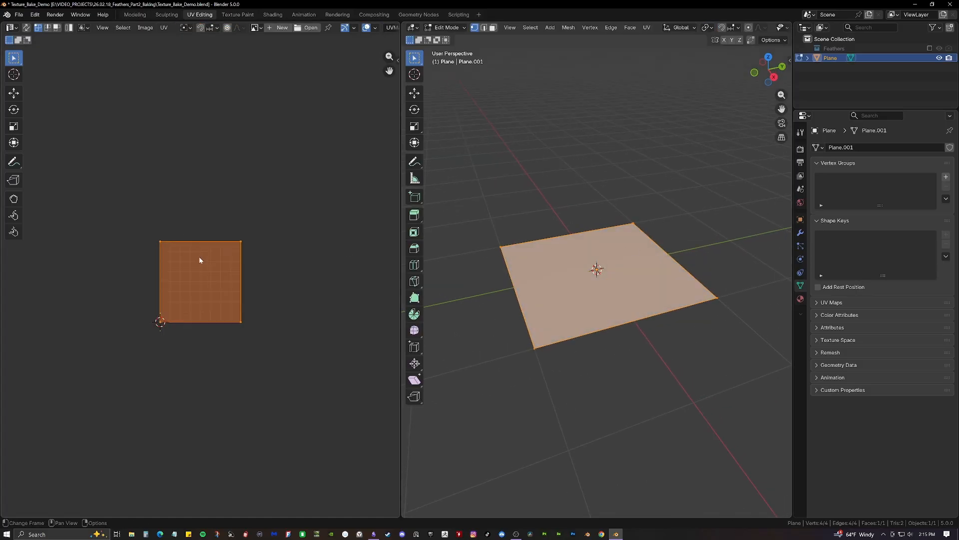
pyautogui.scroll(2, 199, 260)
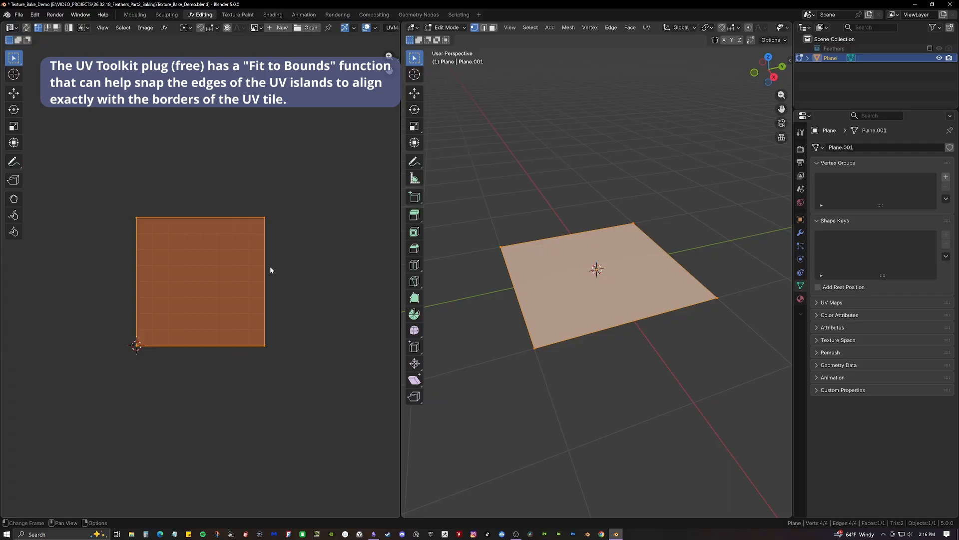
pyautogui.press('Tab')
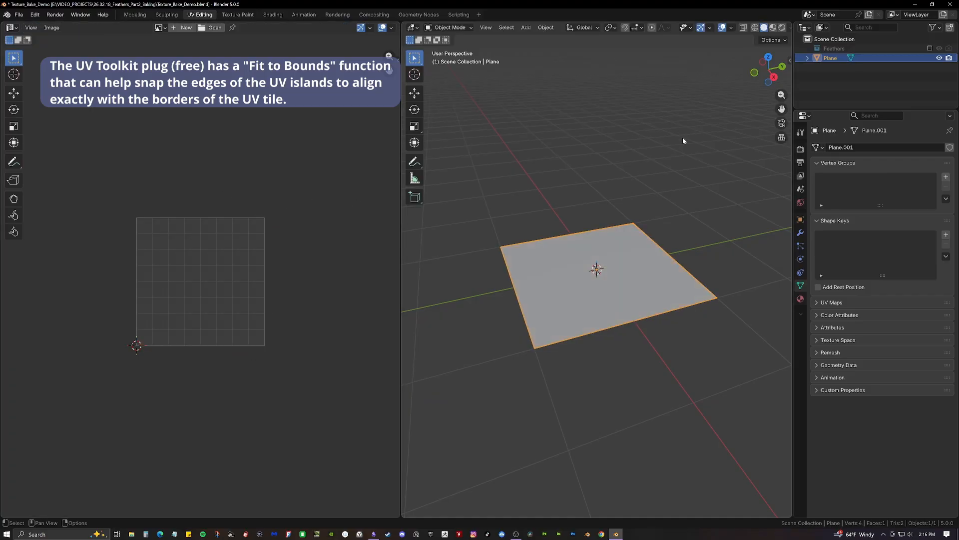
# Deselect the plane, return to the Modeling workspace and enable the Feathers collection
pyautogui.click(502, 91)
pyautogui.click(135, 15)
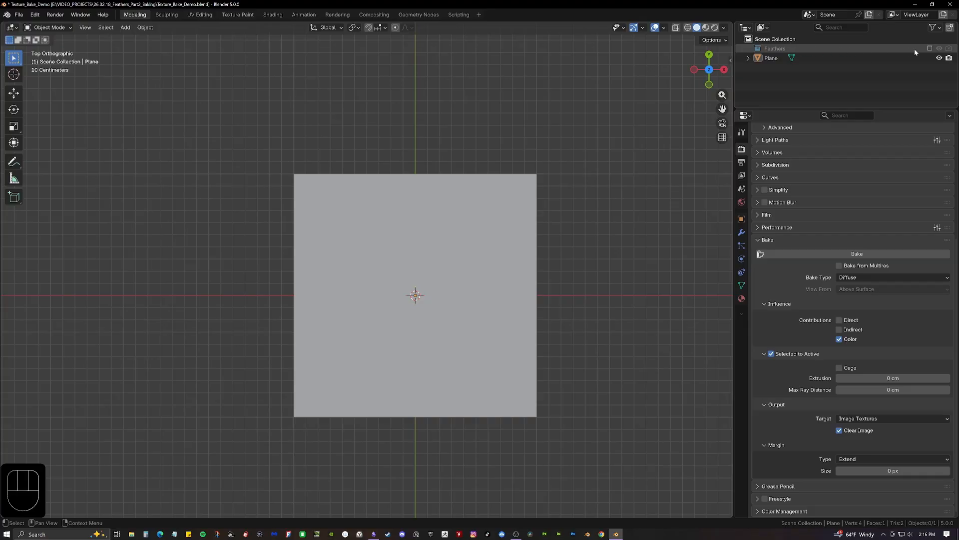
pyautogui.click(929, 48)
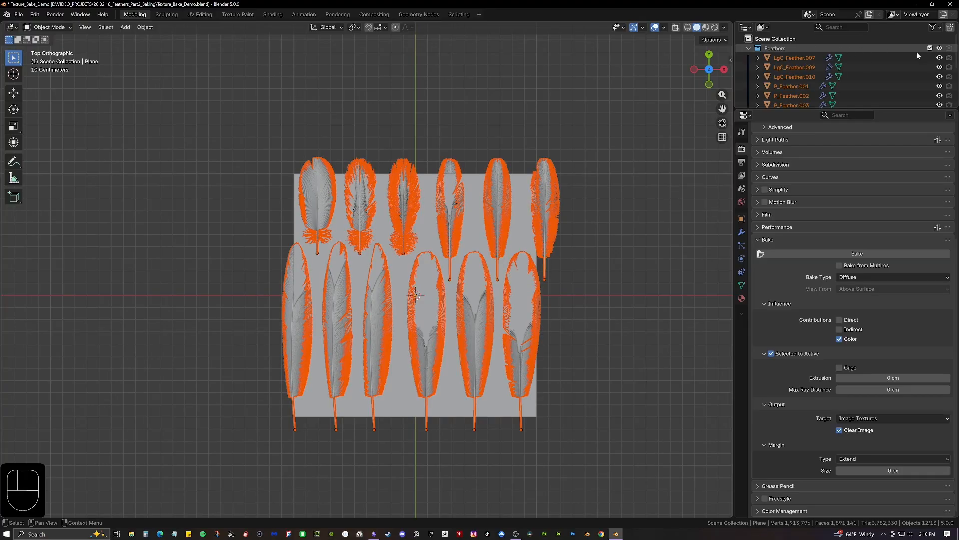
# Scale all the feathers uniformly to about 0.802, move them up slightly so they fit inside the plane's edges, and deselect them
pyautogui.keyDown('shift'); pyautogui.moveTo(596, 186); pyautogui.dragTo(582, 175, button='middle'); pyautogui.keyUp('shift')
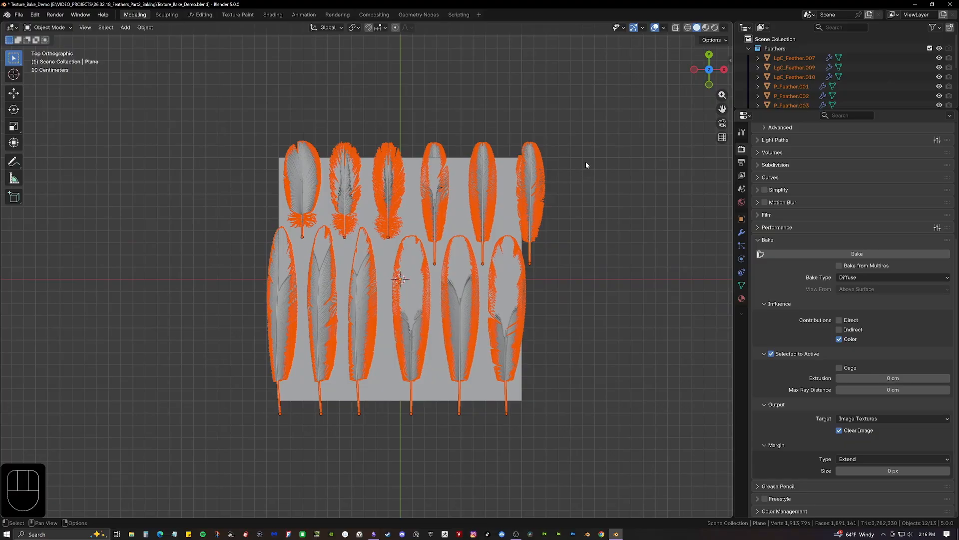
pyautogui.keyDown('shift'); pyautogui.moveTo(585, 157); pyautogui.dragTo(575, 154, button='middle'); pyautogui.keyUp('shift')
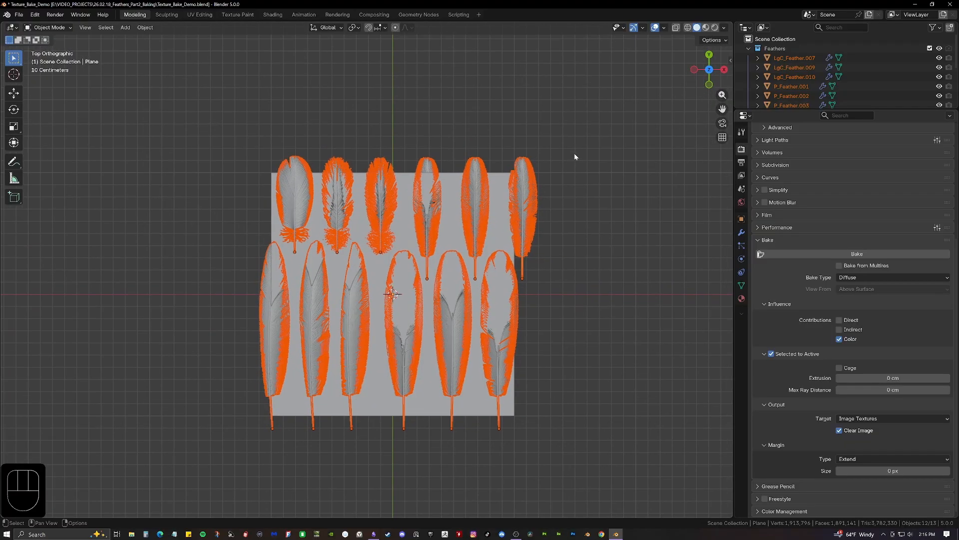
pyautogui.press('s')
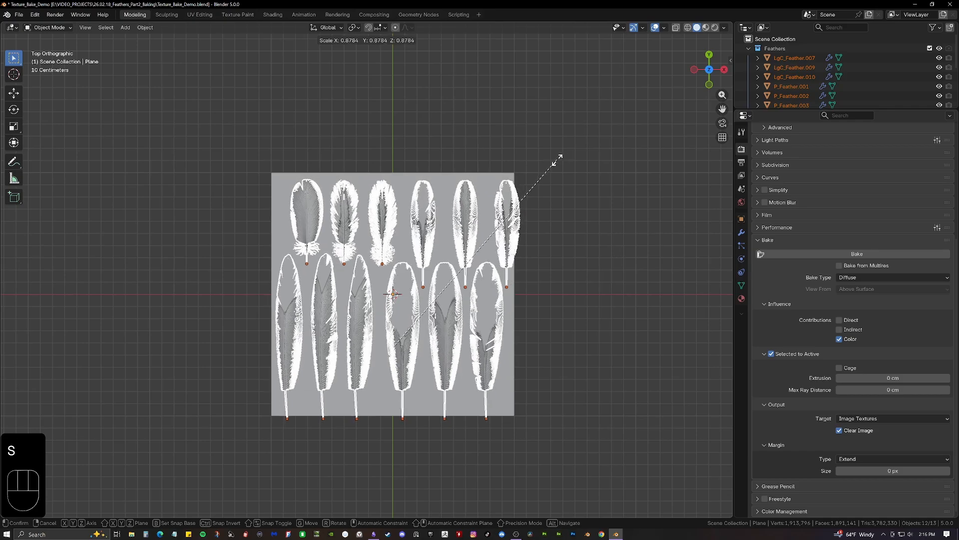
pyautogui.click(542, 174)
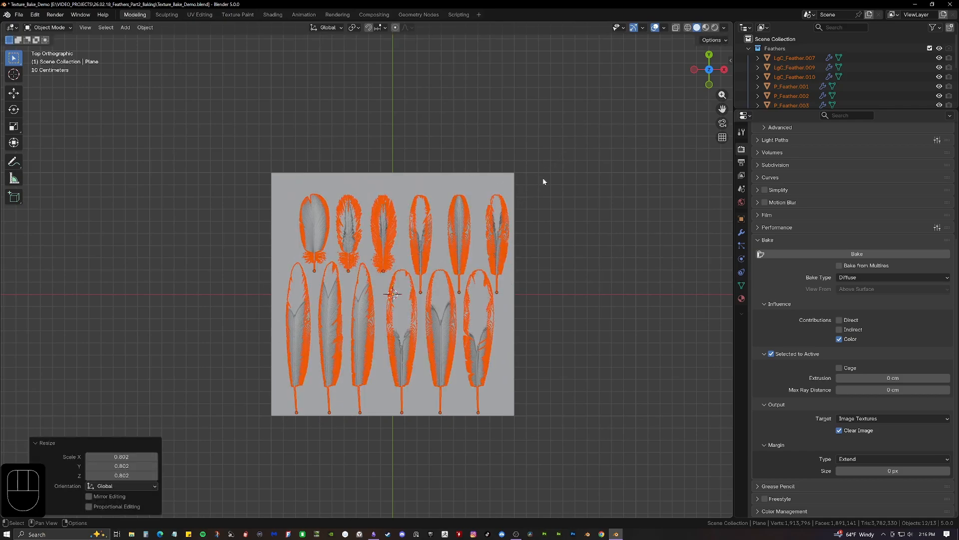
pyautogui.press('g')
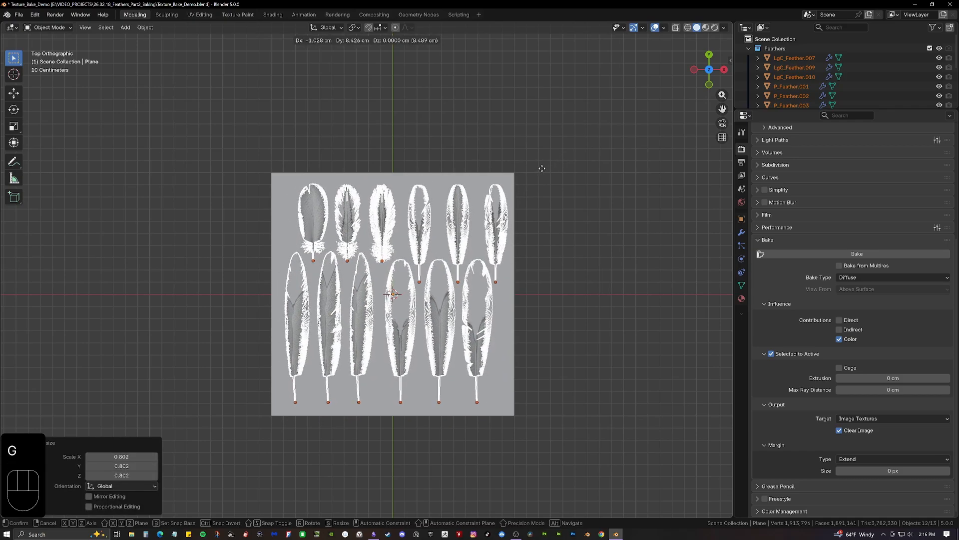
pyautogui.click(542, 168)
pyautogui.click(524, 235)
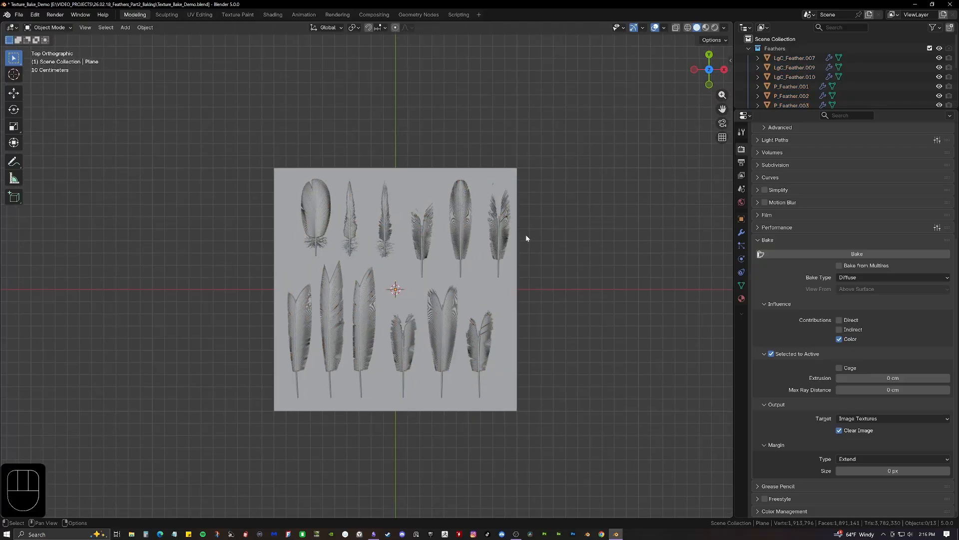
# Raise all twelve feathers about 6.54 cm along Z so they sit fully above the plane, and check them from above
pyautogui.scroll(1, 500, 235)
pyautogui.moveTo(474, 263); pyautogui.dragTo(476, 251, button='middle')
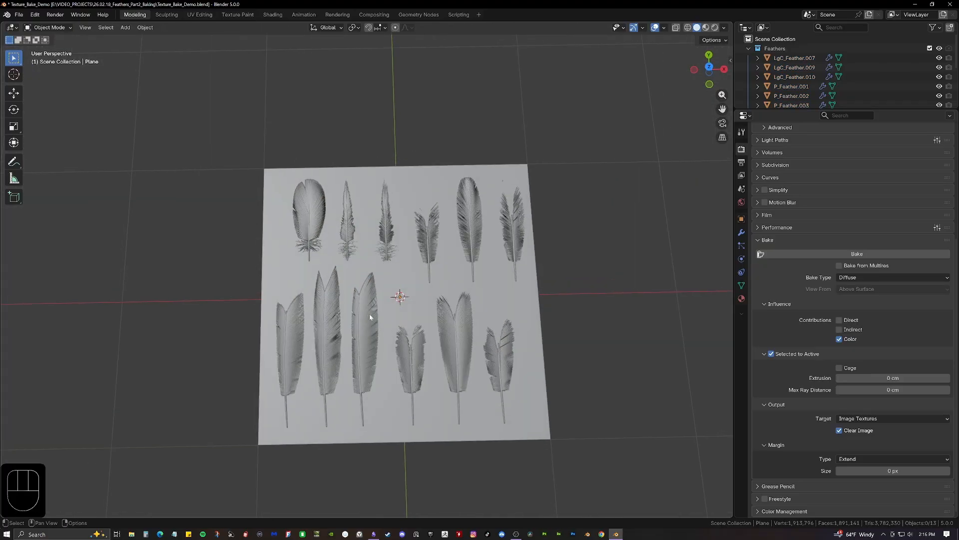
pyautogui.click(368, 338)
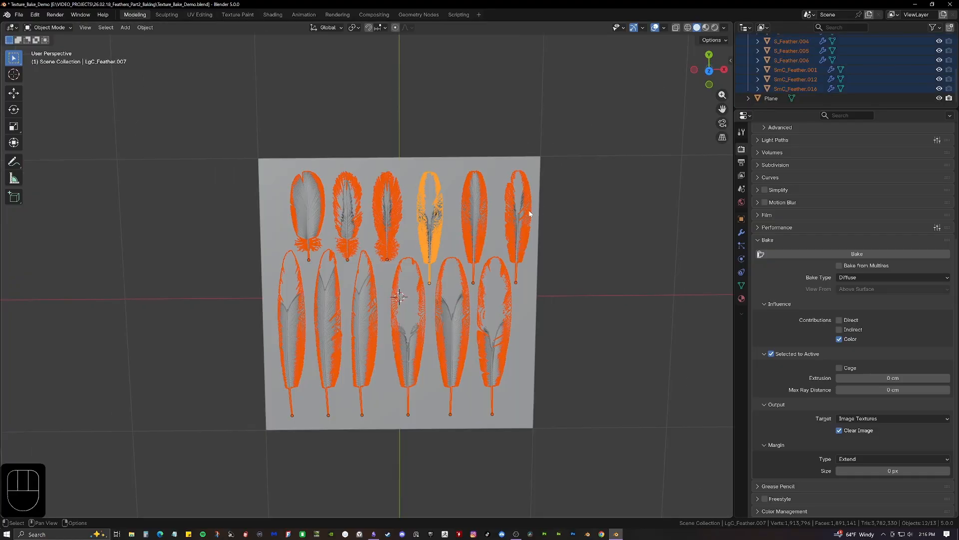
pyautogui.press('KP_7')
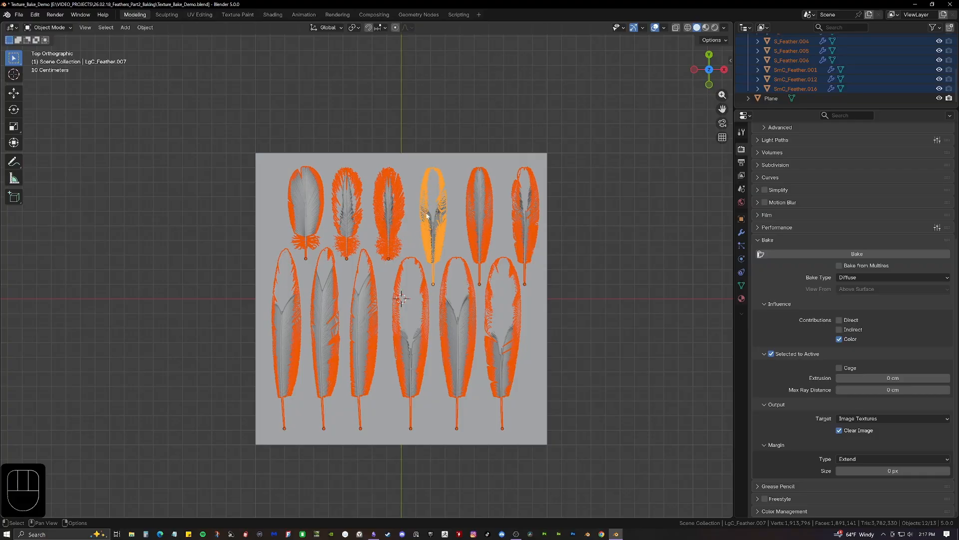
pyautogui.press('KP_1')
pyautogui.press('g')
pyautogui.press('z')
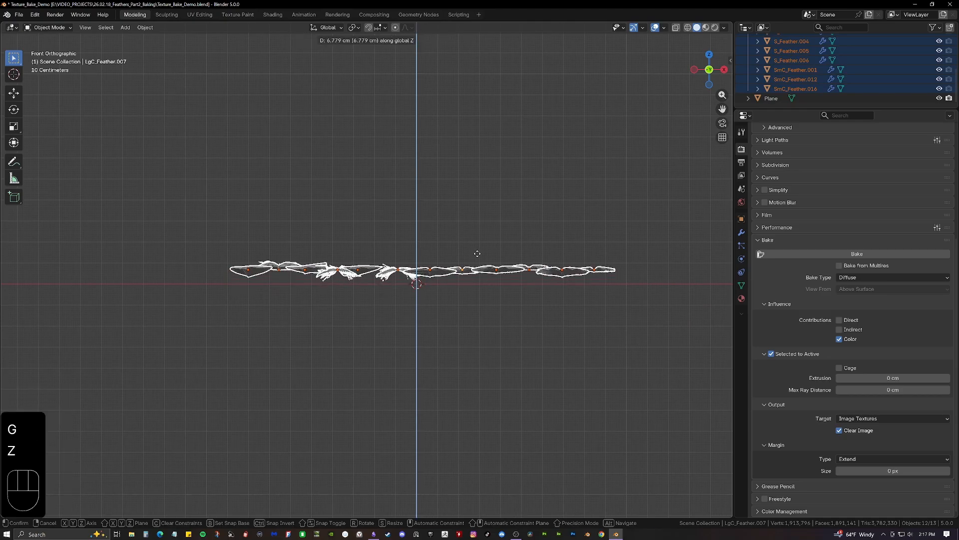
pyautogui.click(478, 254)
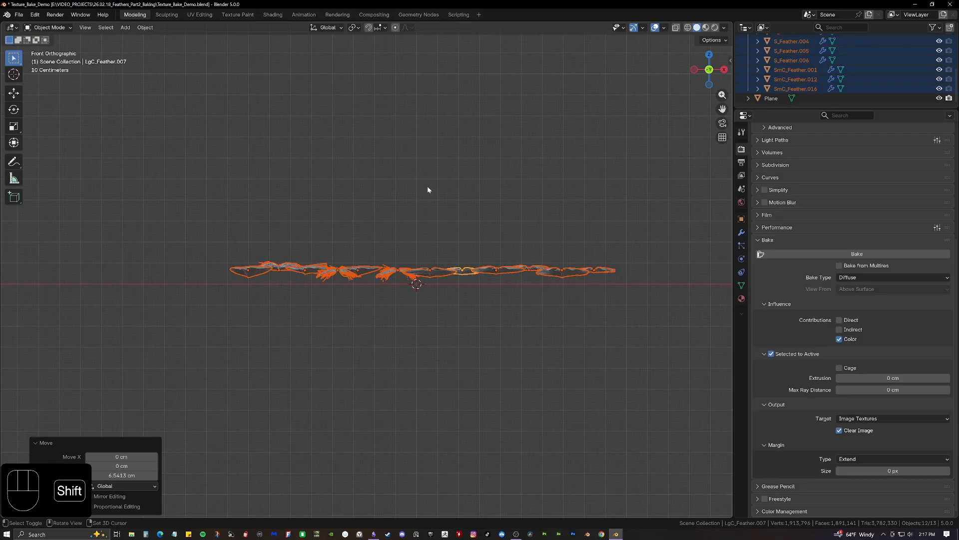
pyautogui.moveTo(427, 186); pyautogui.dragTo(432, 222, button='middle')
pyautogui.press('KP_7')
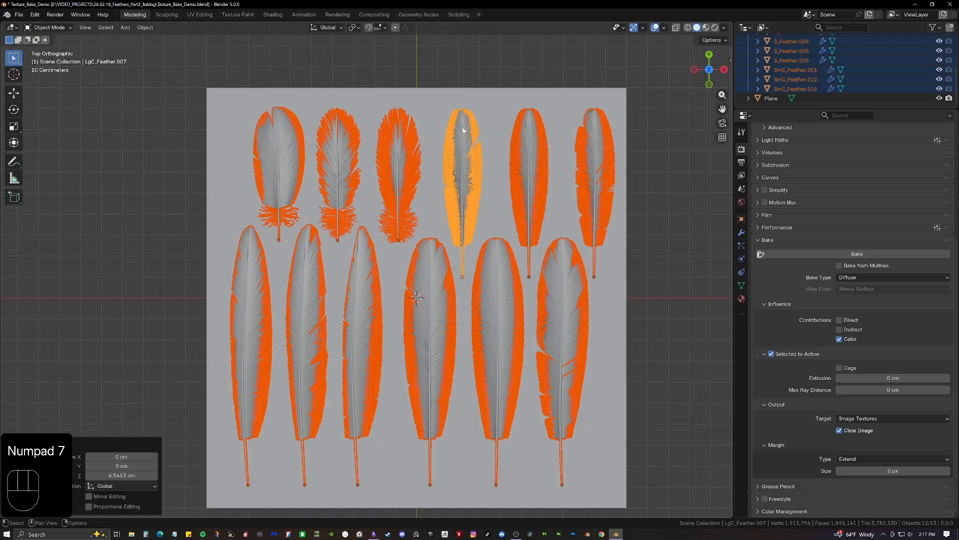
# Select the plane and give it a new material named Bake Material in the Shading workspace
pyautogui.click(463, 73)
pyautogui.click(533, 118)
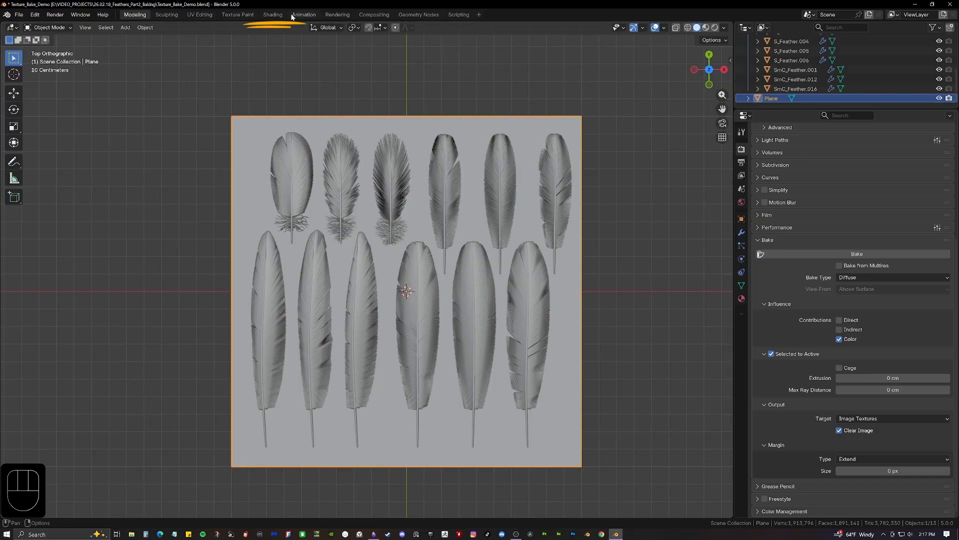
pyautogui.click(273, 14)
pyautogui.moveTo(401, 171); pyautogui.dragTo(515, 213, button='middle')
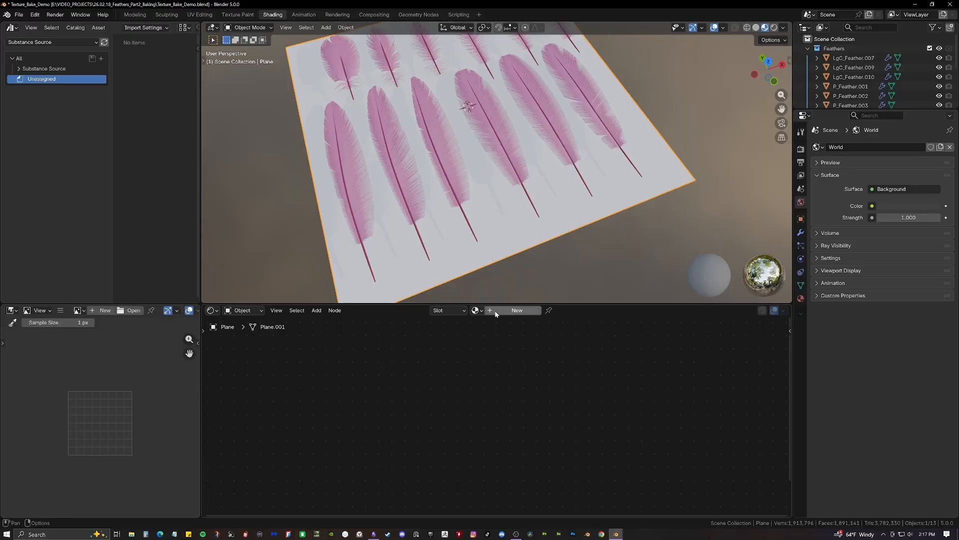
pyautogui.click(513, 310)
pyautogui.scroll(-3, 532, 323)
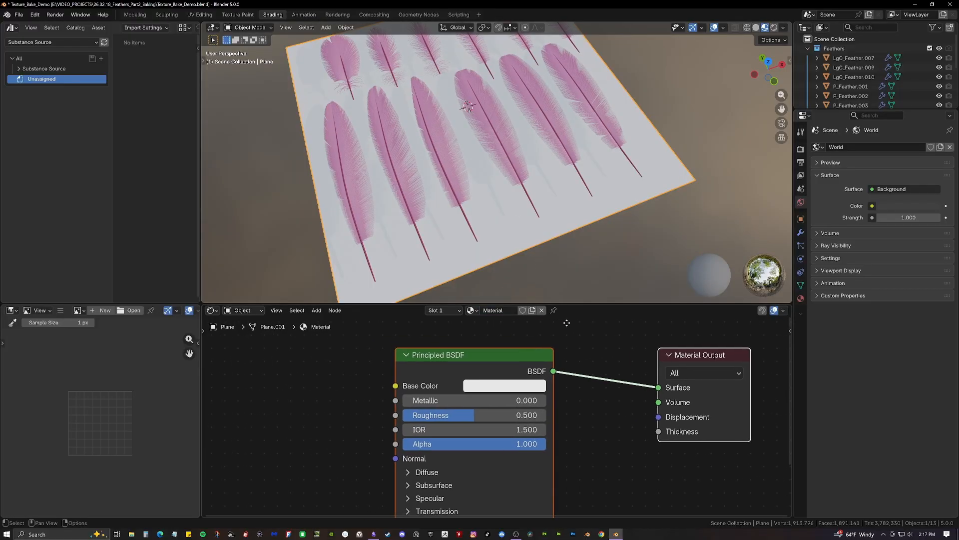
pyautogui.click(499, 310)
pyautogui.write('Bk')
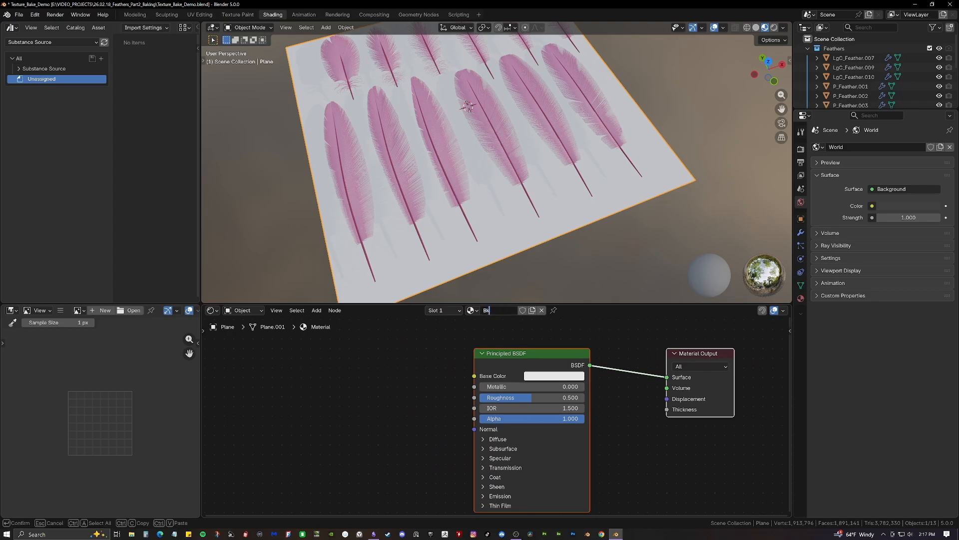
pyautogui.write('ke Material')
pyautogui.press('Return')
pyautogui.click(484, 326)
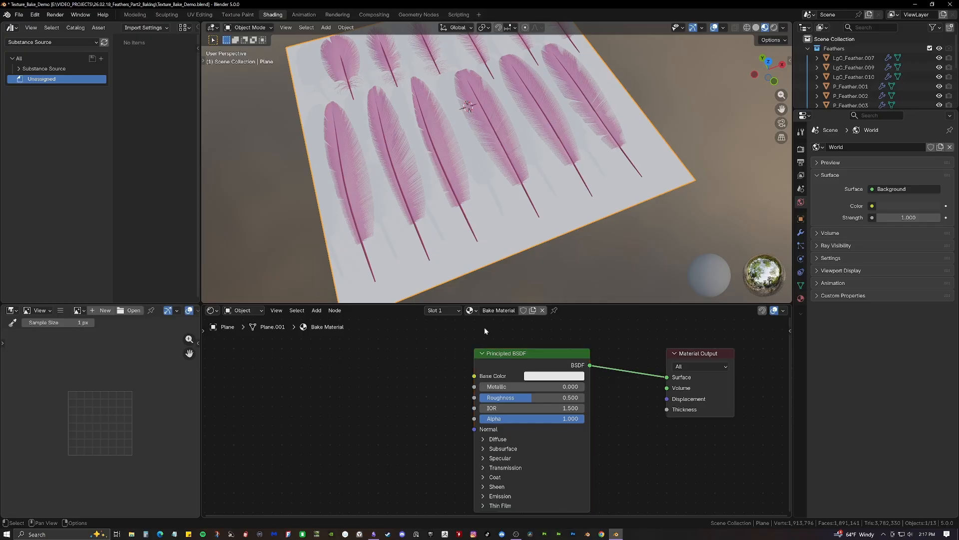
# Add an unconnected Image Texture node beside the Principled BSDF in the Bake Material node graph
pyautogui.scroll(-2, 505, 340)
pyautogui.click(529, 348)
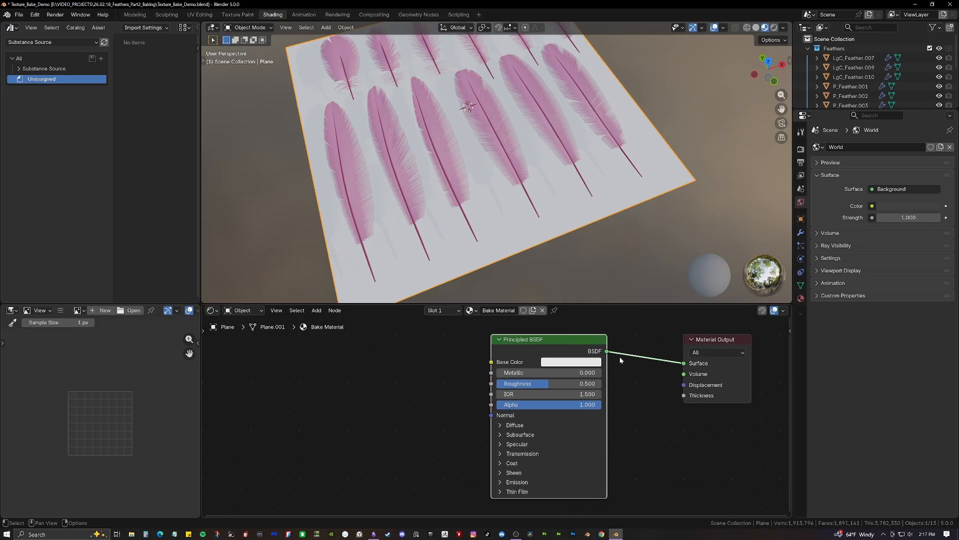
pyautogui.click(713, 342)
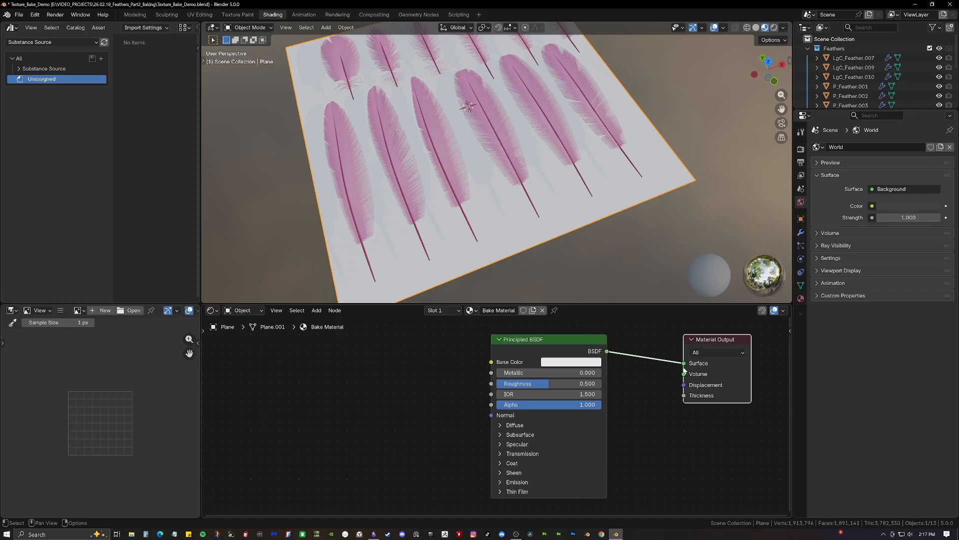
pyautogui.press('Home')
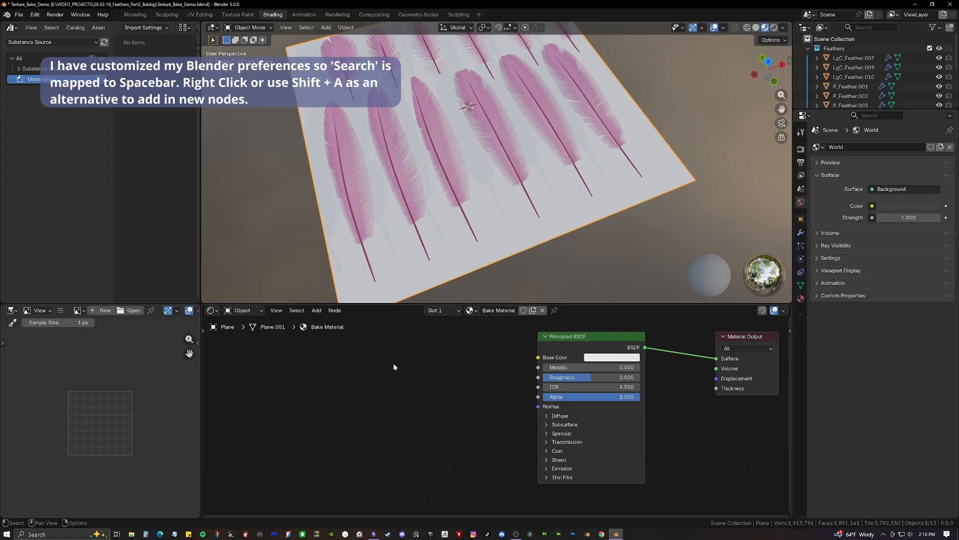
pyautogui.press('space')
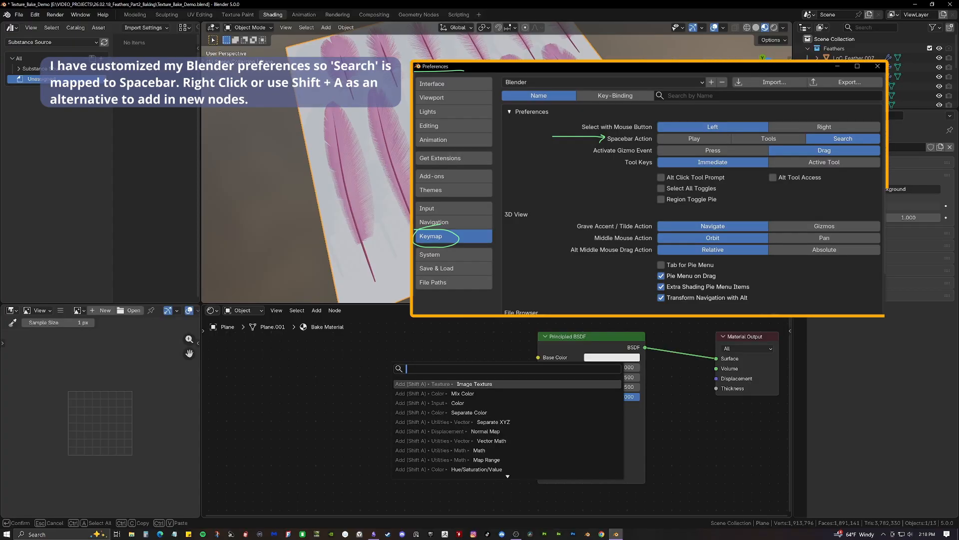
pyautogui.write('image')
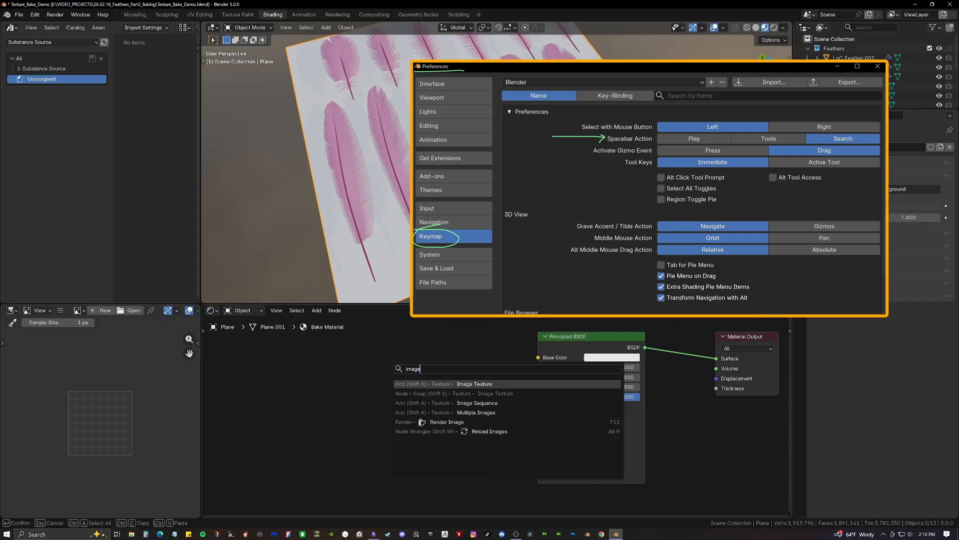
pyautogui.click(468, 383)
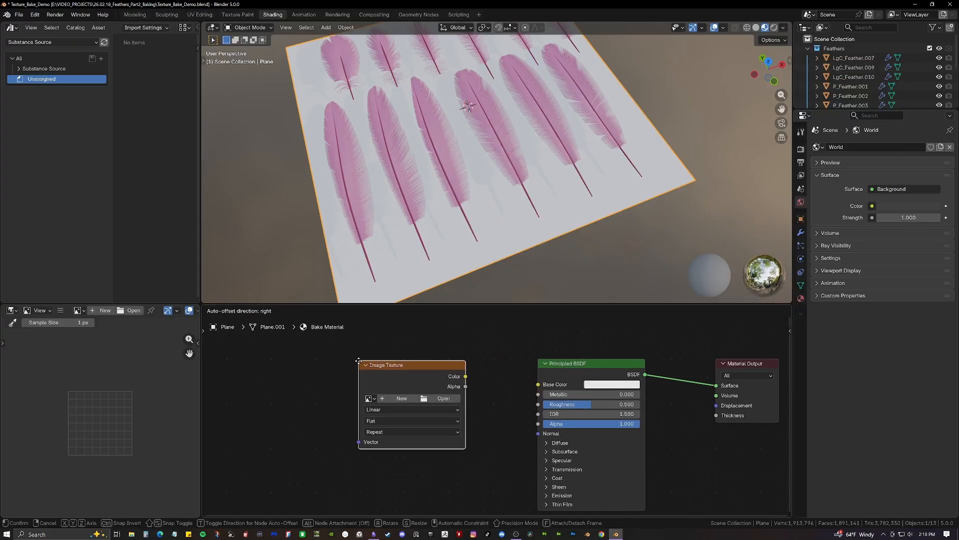
pyautogui.click(359, 361)
pyautogui.moveTo(451, 415); pyautogui.dragTo(439, 407, button='middle')
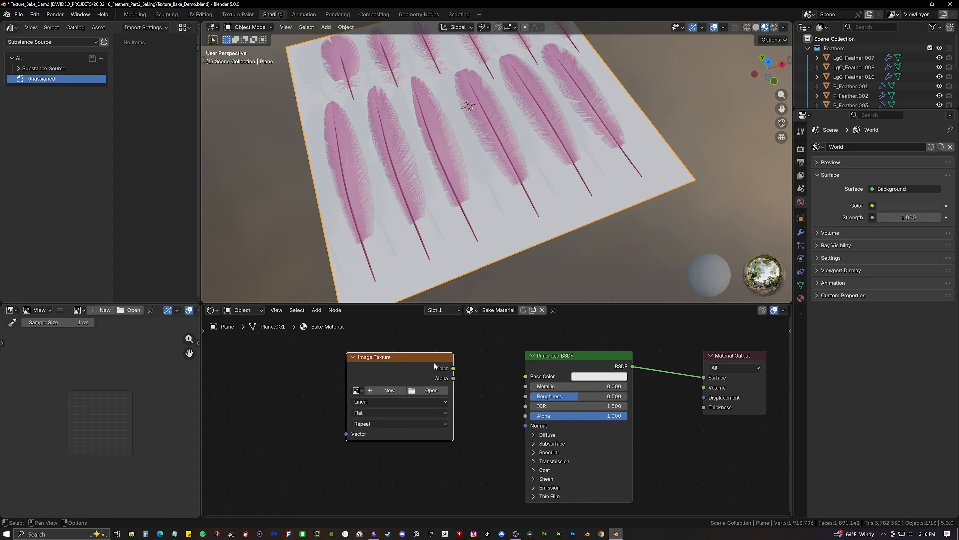
# Create a new blank image named feather at 4096 × 4096 px with alpha in the Image Texture node
pyautogui.click(388, 392)
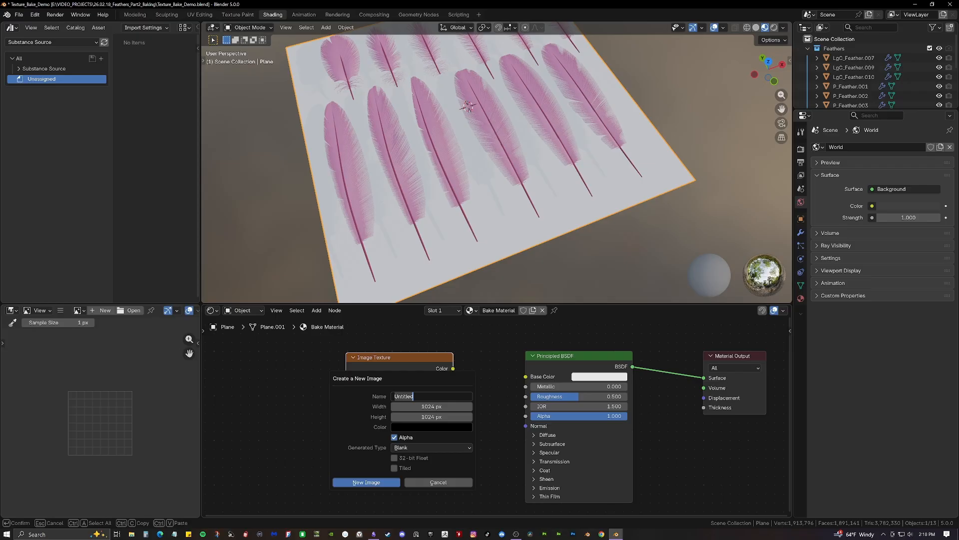
pyautogui.write('feather')
pyautogui.press('Tab')
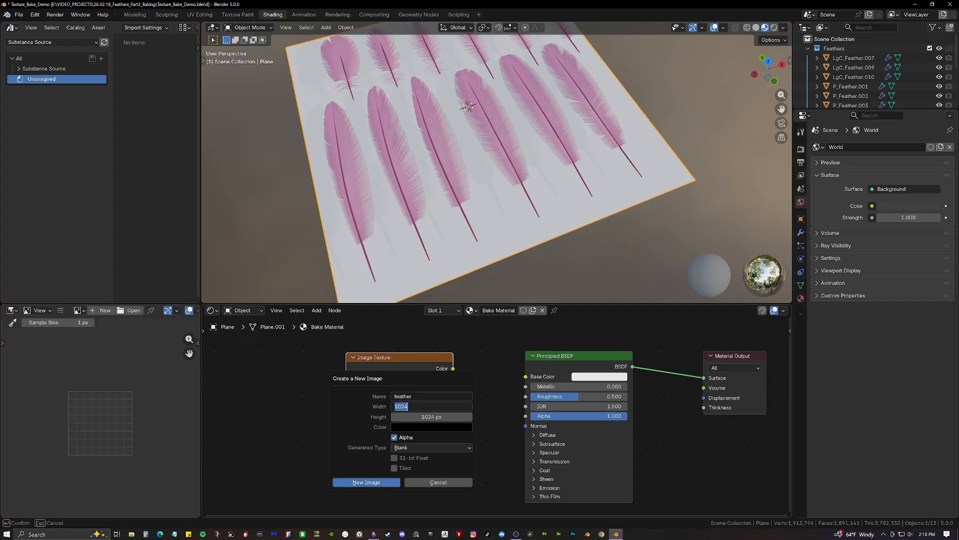
pyautogui.write('4096')
pyautogui.press('Tab')
pyautogui.write('4096')
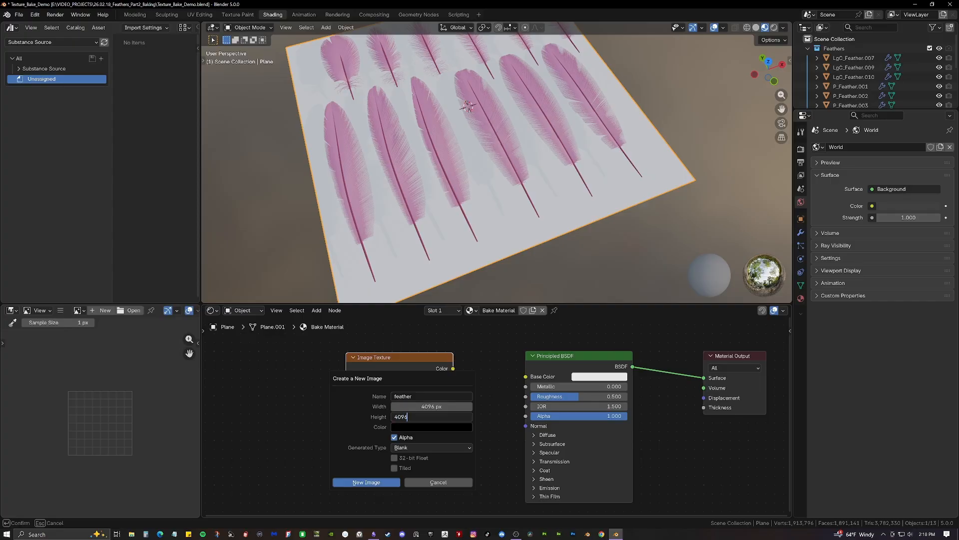
pyautogui.press('Return')
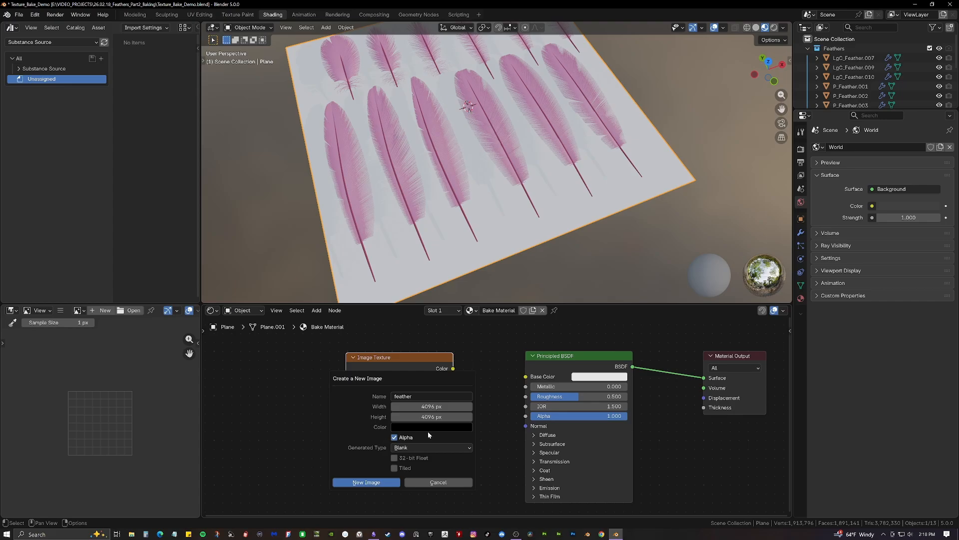
pyautogui.click(369, 483)
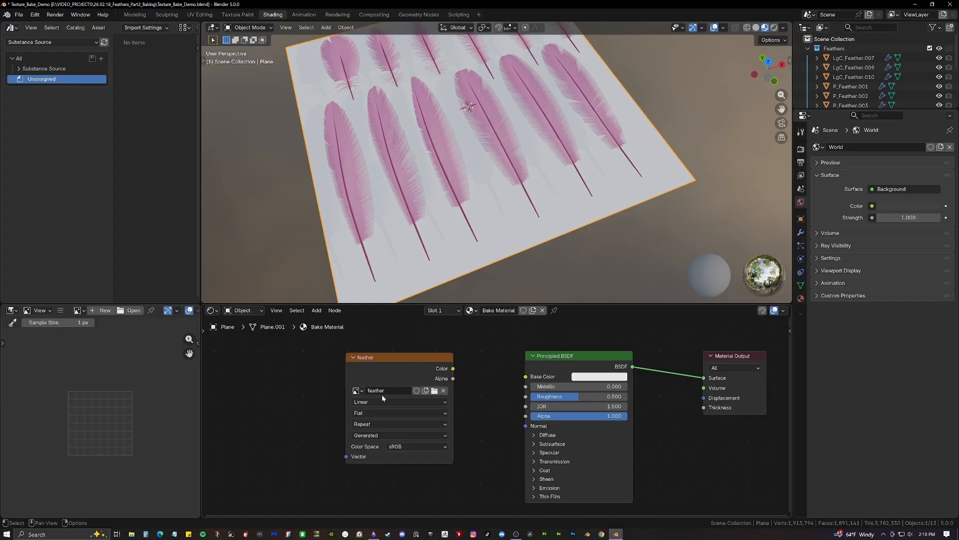
# Make the feather Image Texture node active as the bake target and view its image in the image editor
pyautogui.click(385, 379)
pyautogui.scroll(-1, 106, 418)
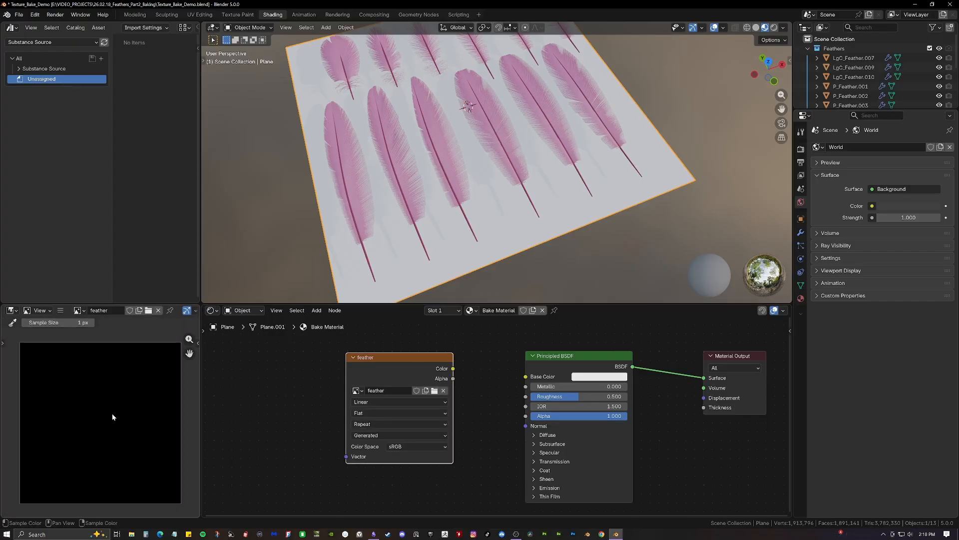
pyautogui.moveTo(112, 412); pyautogui.dragTo(113, 404, button='middle')
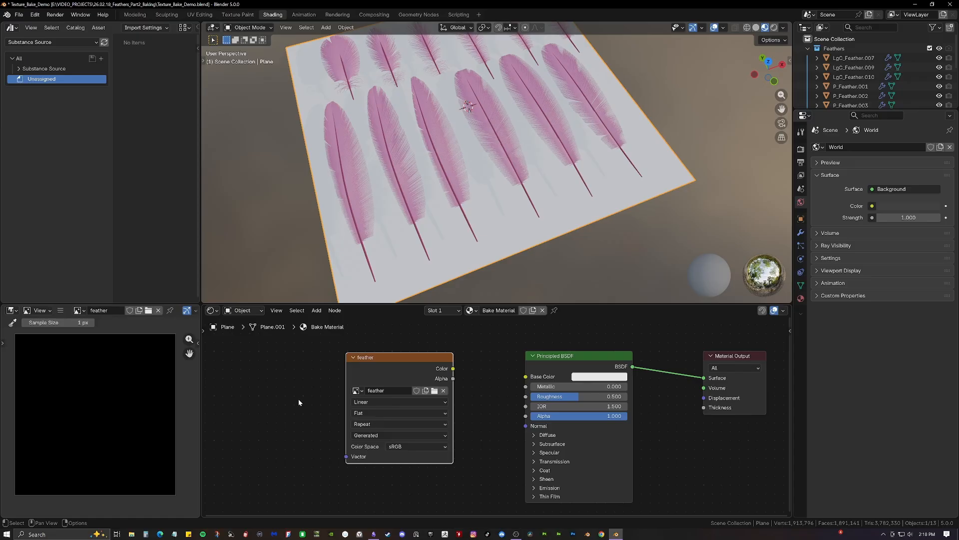
# Deselect the plane and bring up the render Bake settings with the Selected to Active options expanded
pyautogui.click(670, 88)
pyautogui.click(802, 150)
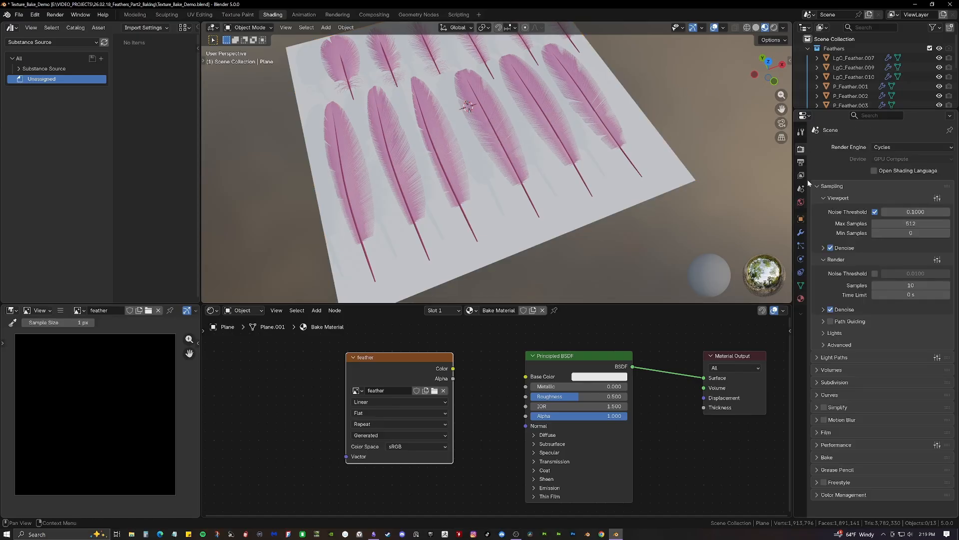
pyautogui.click(831, 456)
pyautogui.scroll(-7, 834, 454)
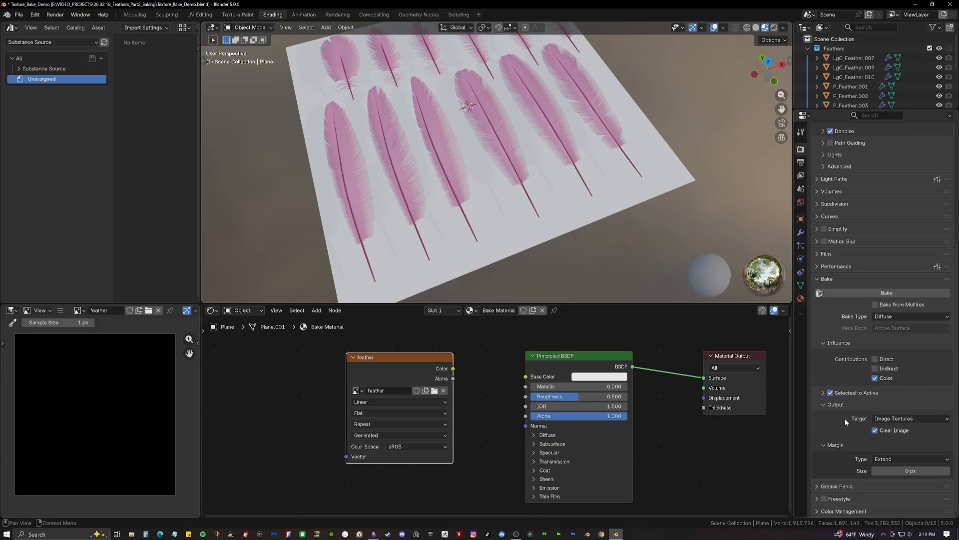
pyautogui.click(825, 394)
pyautogui.scroll(-2, 849, 395)
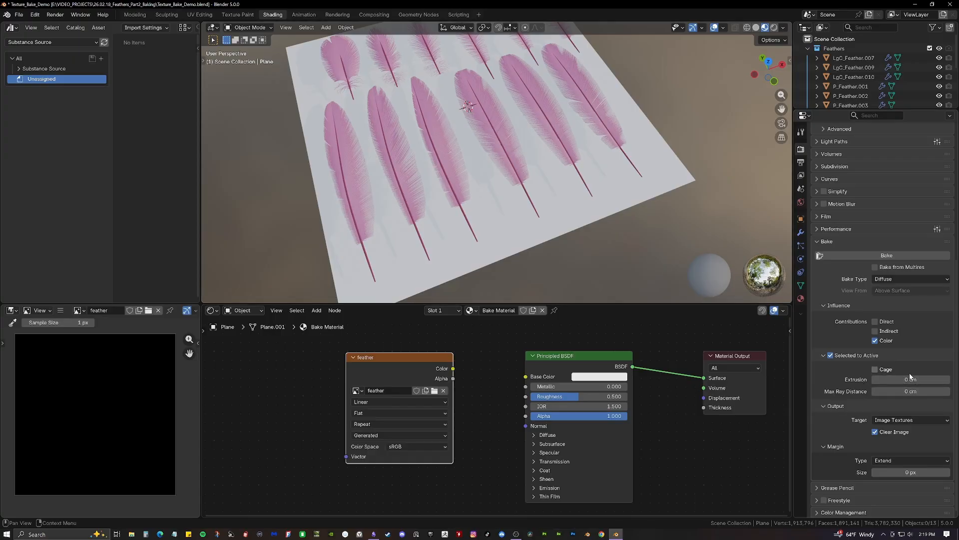
pyautogui.keyDown('shift'); pyautogui.moveTo(588, 225); pyautogui.dragTo(585, 224, button='middle'); pyautogui.keyUp('shift')
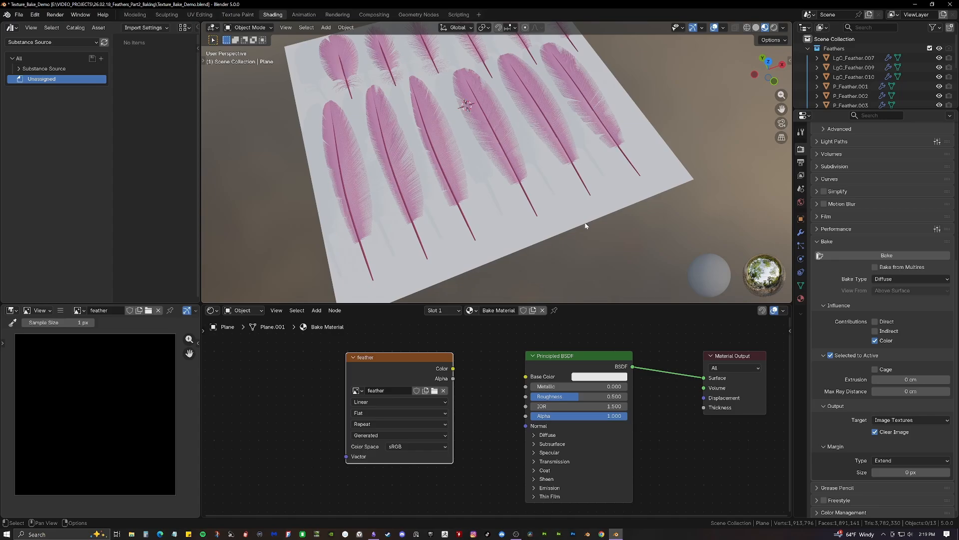
# Measure the vertical distance from the plane's level at the 3D cursor to just above the feathers in front view
pyautogui.press('KP_1')
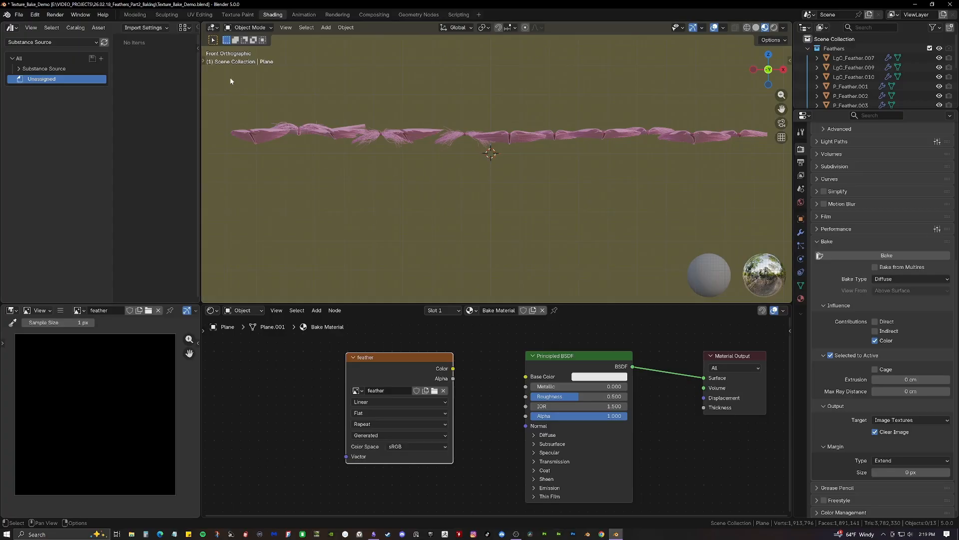
pyautogui.press('t')
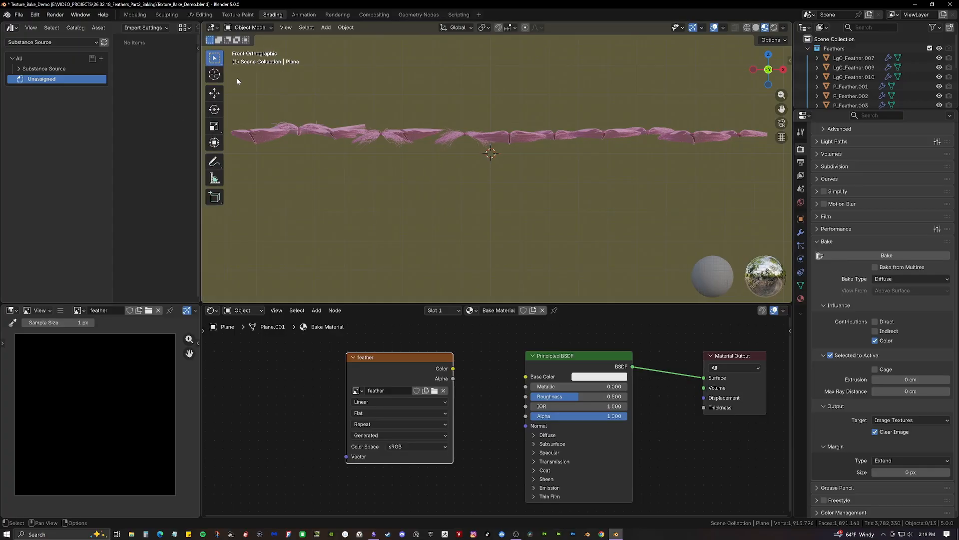
pyautogui.click(215, 178)
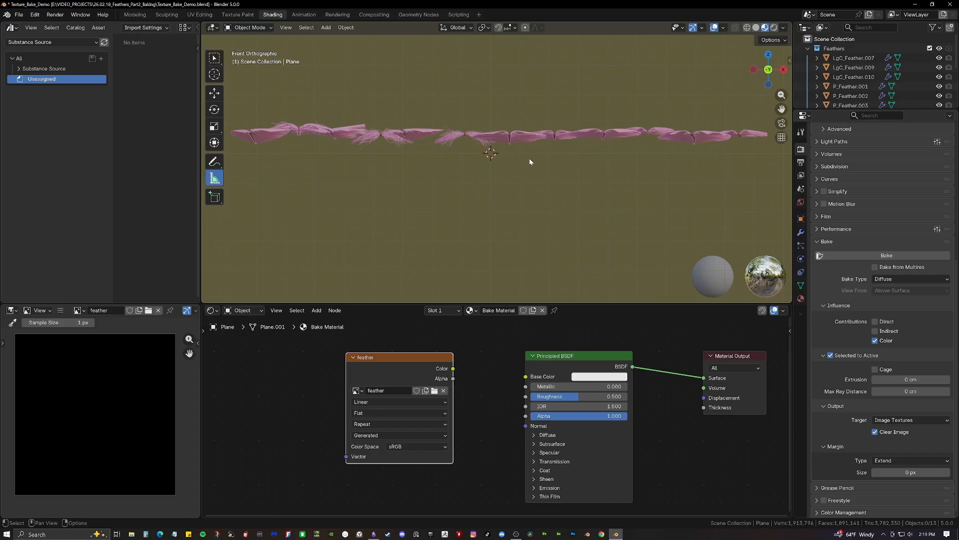
pyautogui.keyDown('shift'); pyautogui.scroll(3, 528, 170); pyautogui.keyUp('shift')
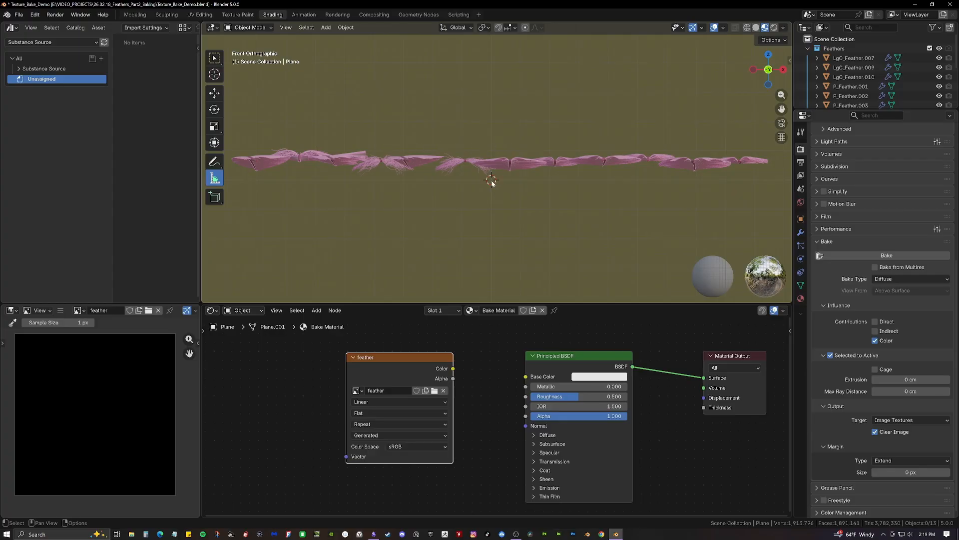
pyautogui.moveTo(491, 182); pyautogui.dragTo(491, 148)
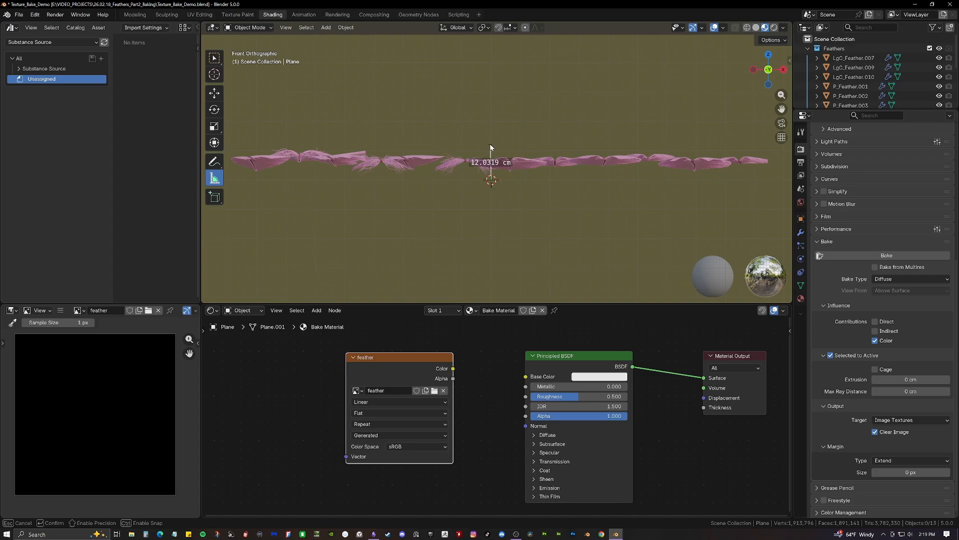
pyautogui.moveTo(490, 145); pyautogui.dragTo(490, 145)
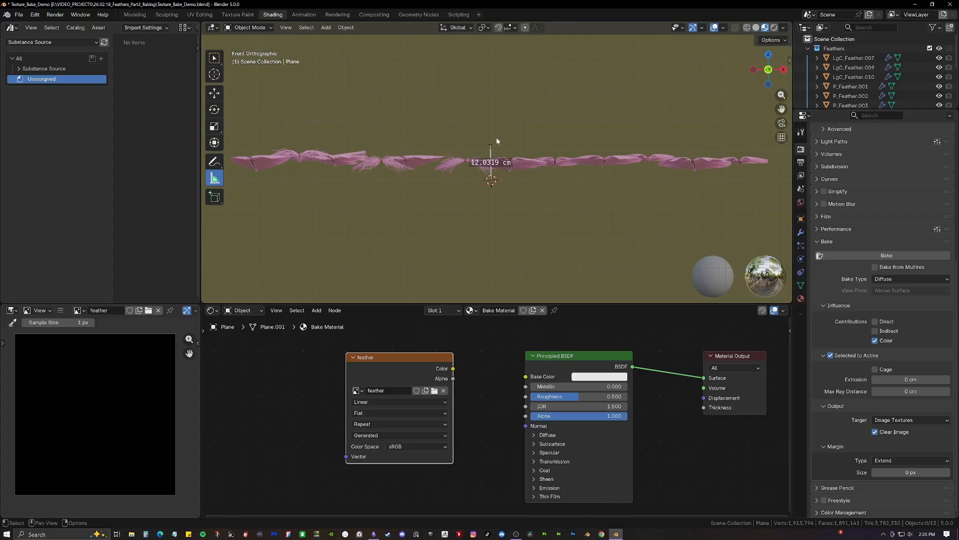
# Set the Selected to Active bake Extrusion to 13 cm
pyautogui.click(941, 379)
pyautogui.write('13')
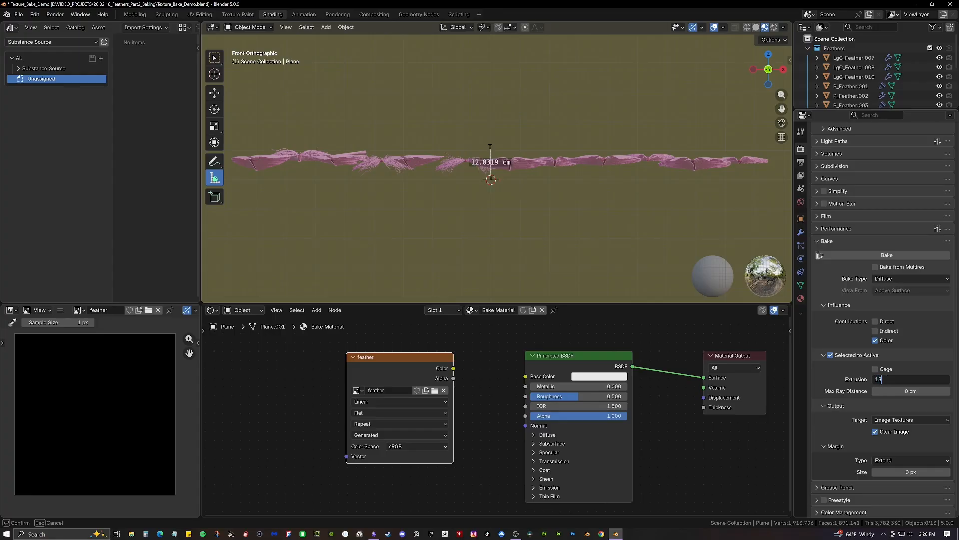
pyautogui.press('Return')
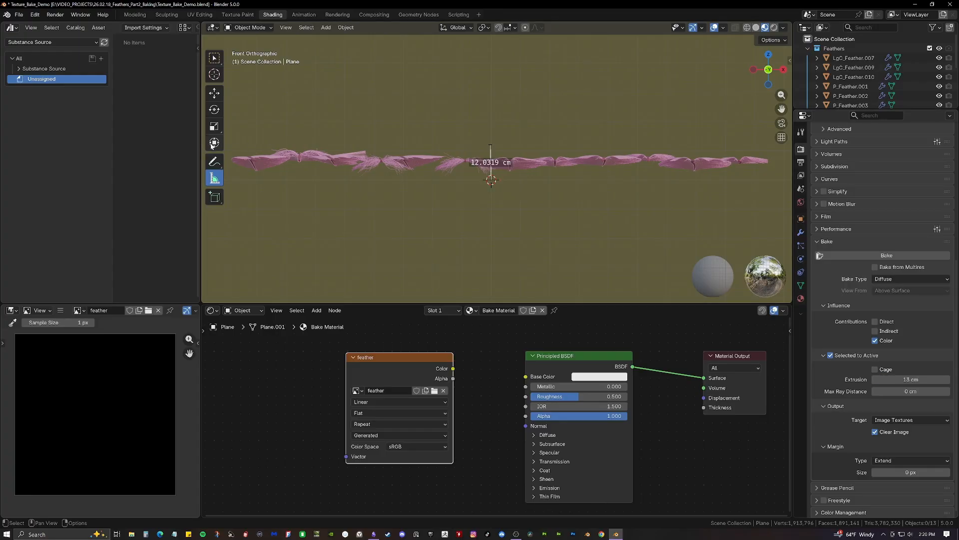
# Annotate a box around the row of feathers in front view, with two downward arrows passing through it
pyautogui.scroll(-1, 252, 160)
pyautogui.click(212, 162)
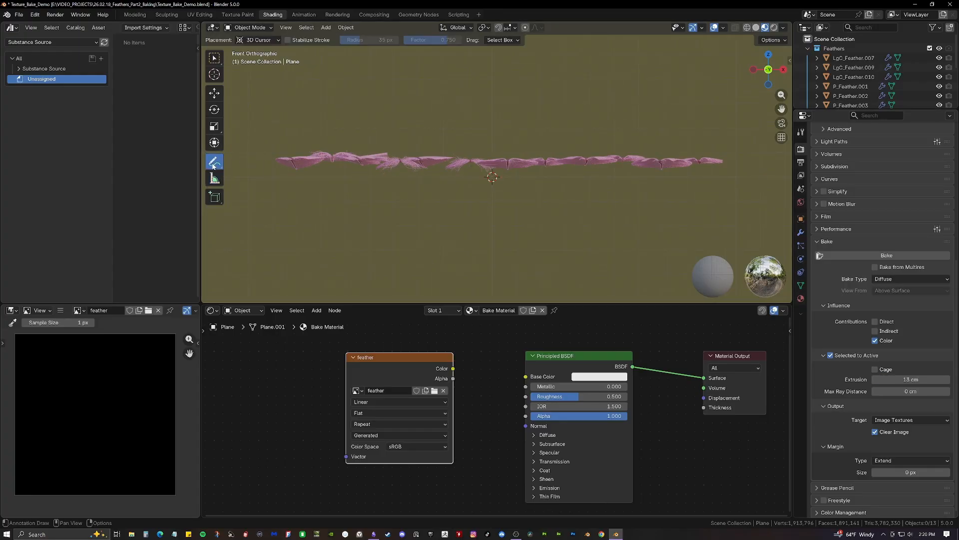
pyautogui.moveTo(262, 145)
pyautogui.mouseDown()
pyautogui.moveTo(731, 140)
pyautogui.moveTo(736, 185)
pyautogui.moveTo(479, 198)
pyautogui.moveTo(252, 183)
pyautogui.moveTo(257, 153)
pyautogui.mouseUp()
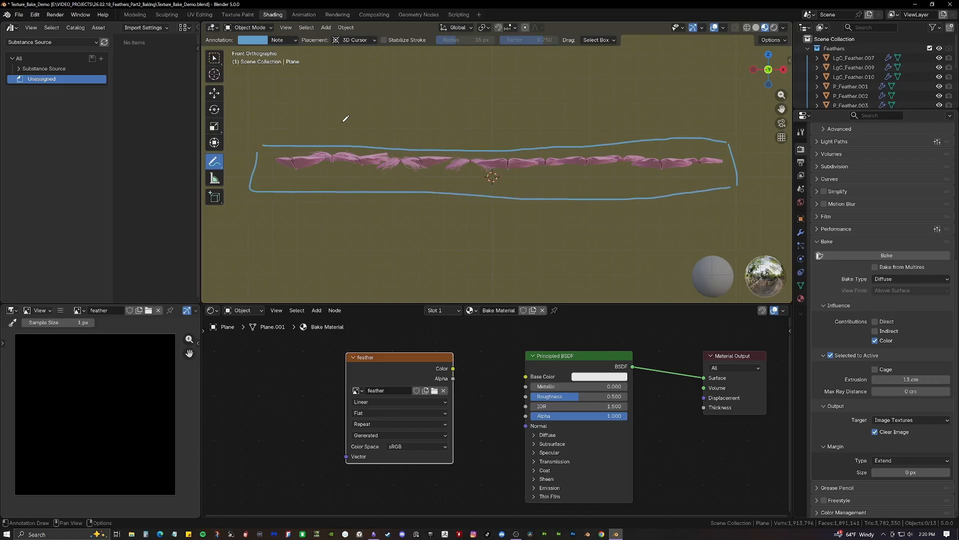
pyautogui.moveTo(344, 119)
pyautogui.mouseDown()
pyautogui.moveTo(336, 170)
pyautogui.moveTo(354, 170)
pyautogui.mouseUp()
pyautogui.moveTo(475, 119)
pyautogui.mouseDown()
pyautogui.moveTo(470, 177)
pyautogui.moveTo(495, 173)
pyautogui.mouseUp()
# Set the bake Max Ray Distance to 15 cm
pyautogui.click(912, 392)
pyautogui.write('15')
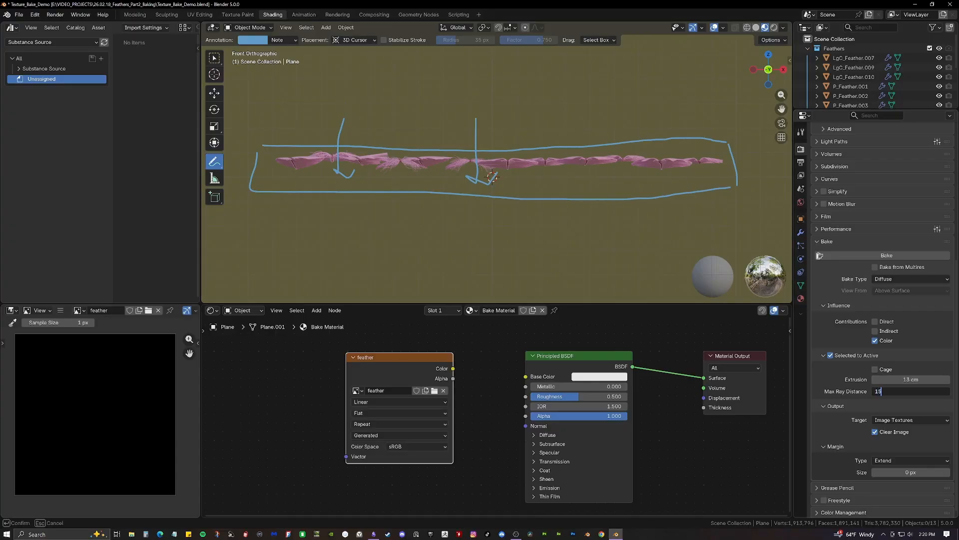
pyautogui.press('Return')
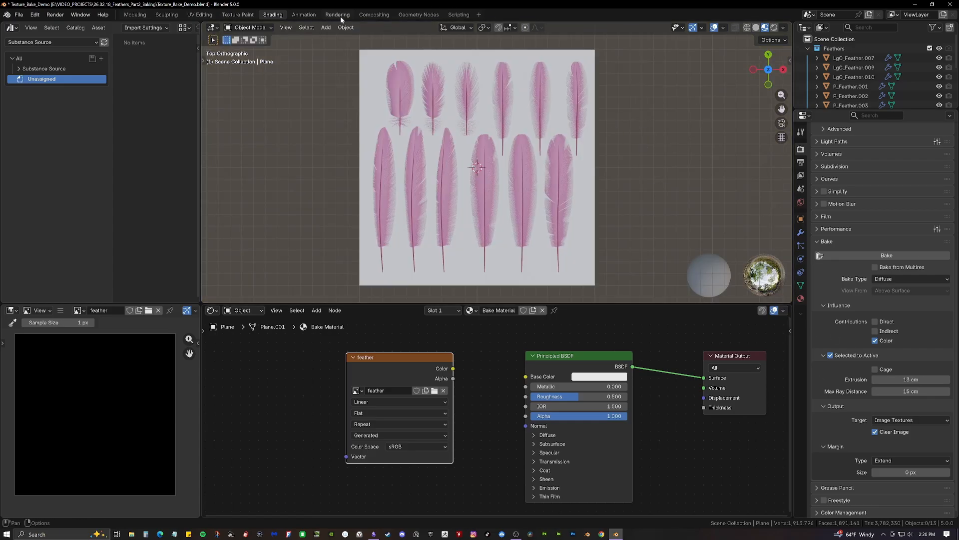
# Select the upper-right feather and set the Color node of its Feather_Quill material to pure red
pyautogui.click(586, 90)
pyautogui.press('Home')
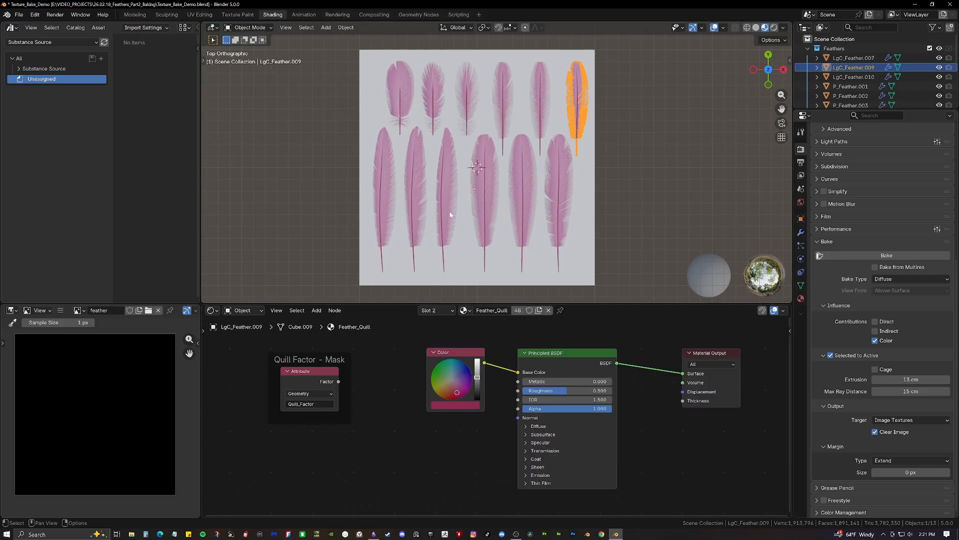
pyautogui.scroll(4, 499, 250)
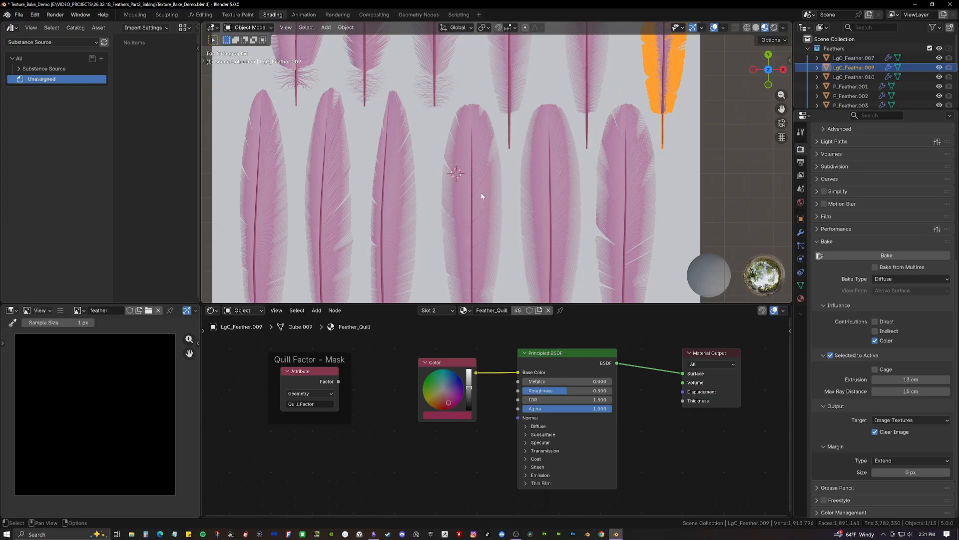
pyautogui.keyDown('shift'); pyautogui.scroll(-2, 495, 225); pyautogui.keyUp('shift')
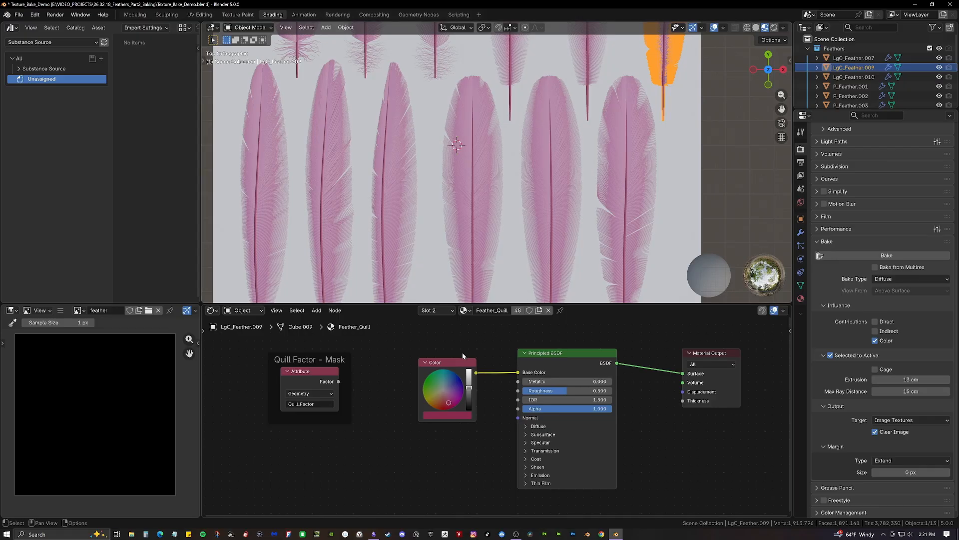
pyautogui.moveTo(457, 364)
pyautogui.mouseDown()
pyautogui.moveTo(436, 367)
pyautogui.moveTo(450, 360)
pyautogui.mouseUp()
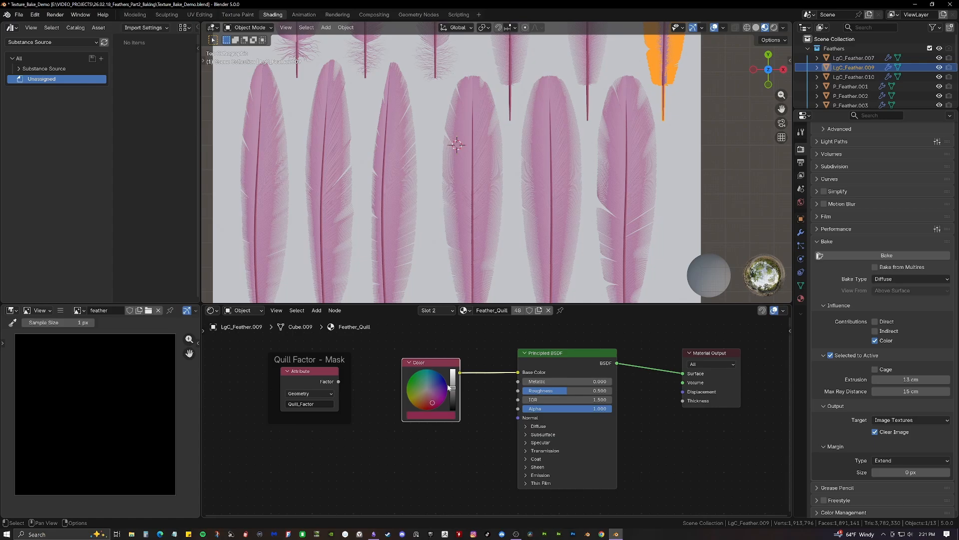
pyautogui.click(439, 416)
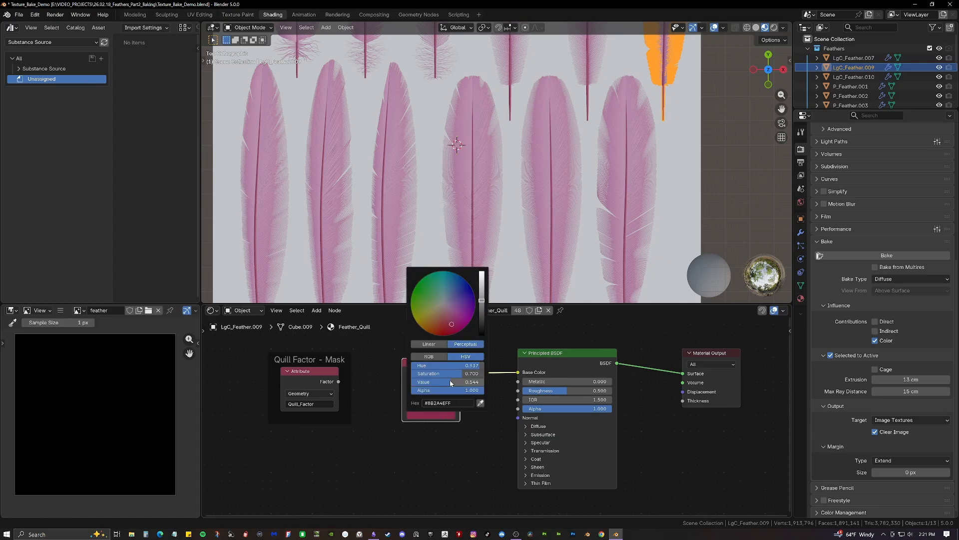
pyautogui.click(433, 358)
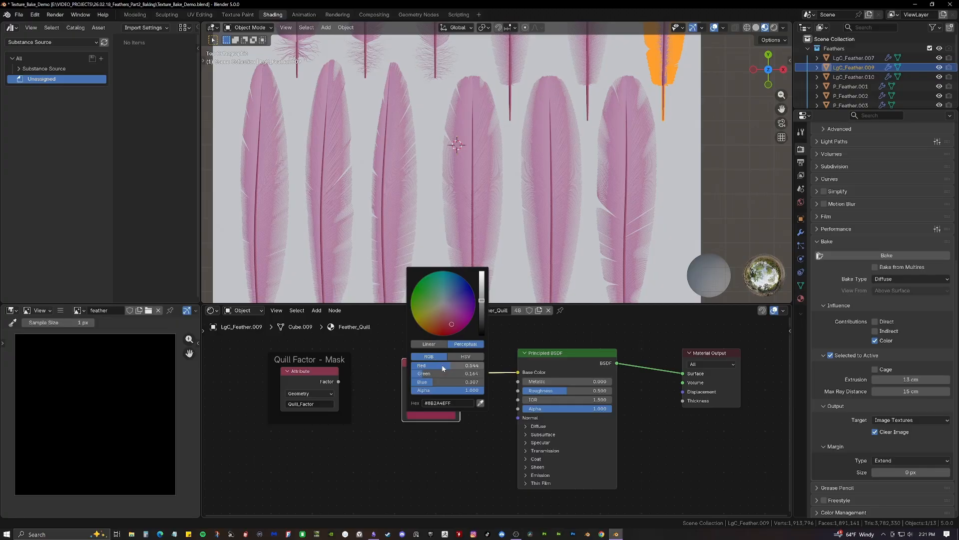
pyautogui.moveTo(450, 367); pyautogui.dragTo(454, 390)
pyautogui.scroll(-2, 531, 453)
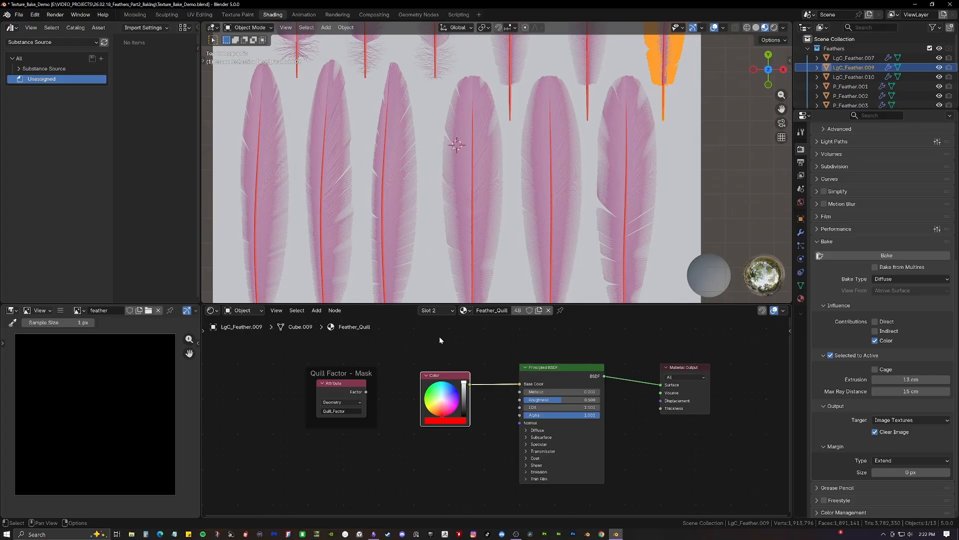
# Switch to the feather's Feather_Barbs material and move its Color node up and away from the Principled BSDF
pyautogui.click(451, 311)
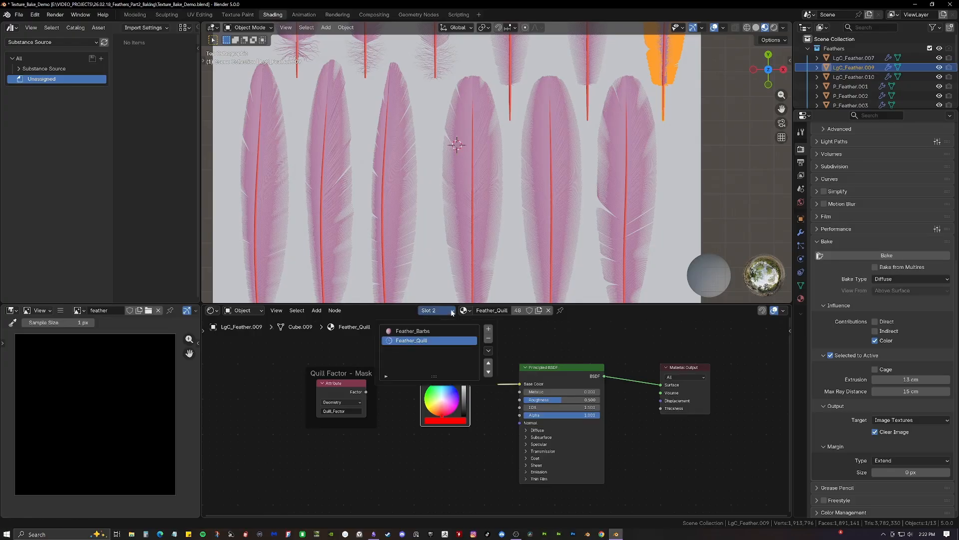
pyautogui.click(425, 331)
pyautogui.press('Home')
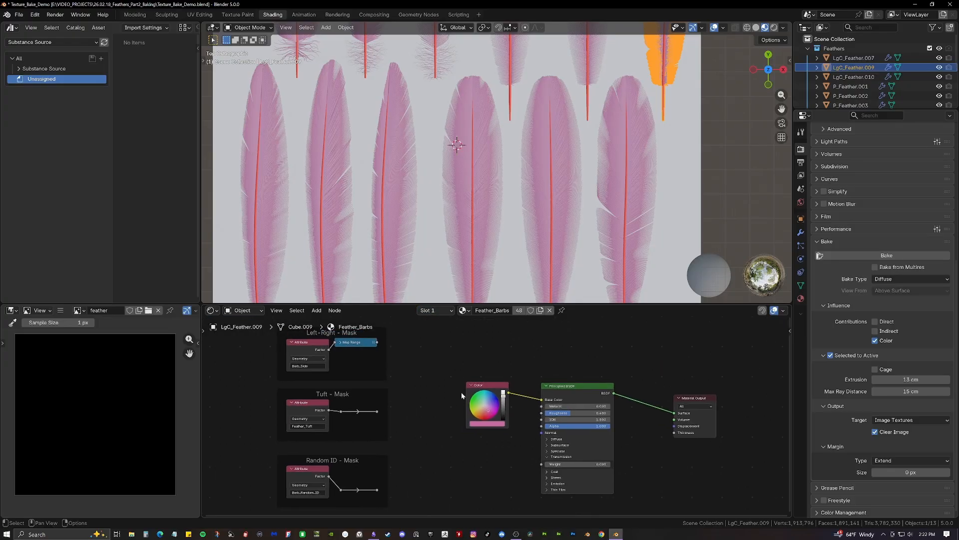
pyautogui.moveTo(493, 387); pyautogui.dragTo(478, 379)
pyautogui.scroll(-4, 463, 159)
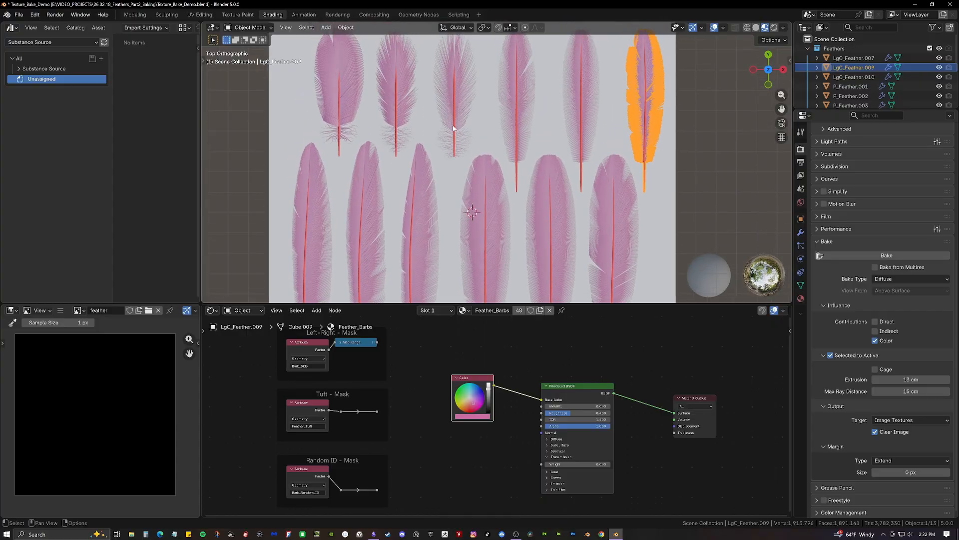
pyautogui.scroll(4, 463, 158)
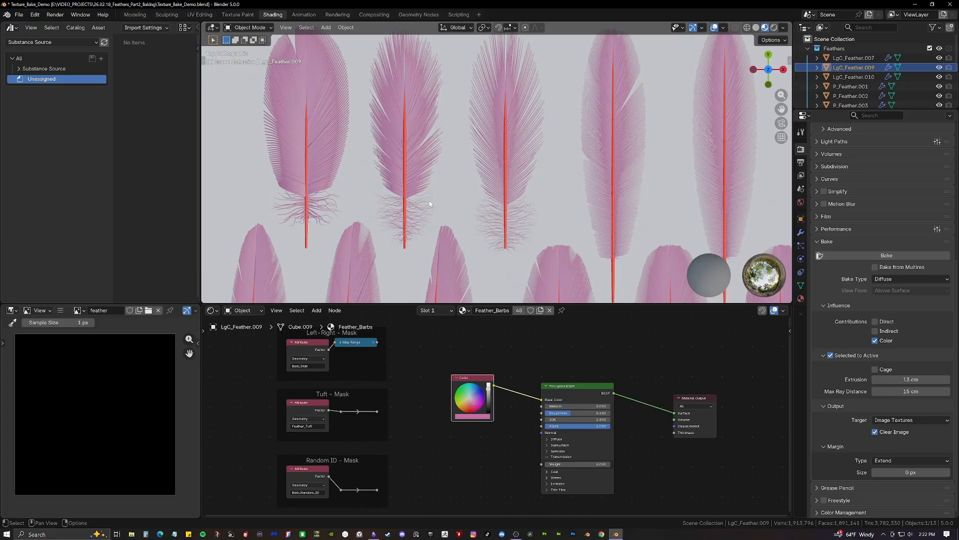
pyautogui.moveTo(425, 405); pyautogui.dragTo(429, 447, button='middle')
pyautogui.moveTo(476, 417); pyautogui.dragTo(453, 372)
pyautogui.moveTo(452, 372); pyautogui.dragTo(452, 339, button='middle')
# Add a second Color input node directly below the existing Color node in the Feather_Barbs material
pyautogui.hotkey('shift', 'a')
pyautogui.moveTo(419, 416)
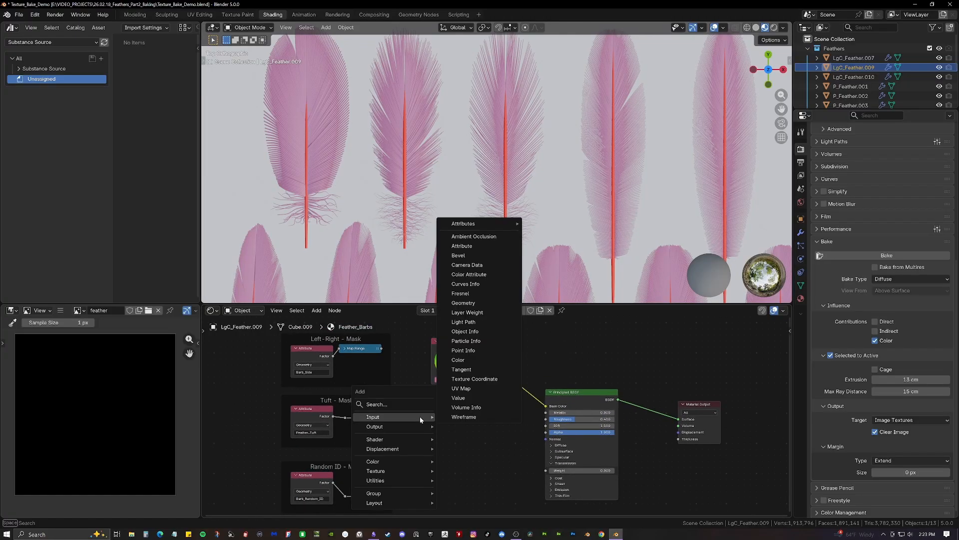
pyautogui.click(460, 360)
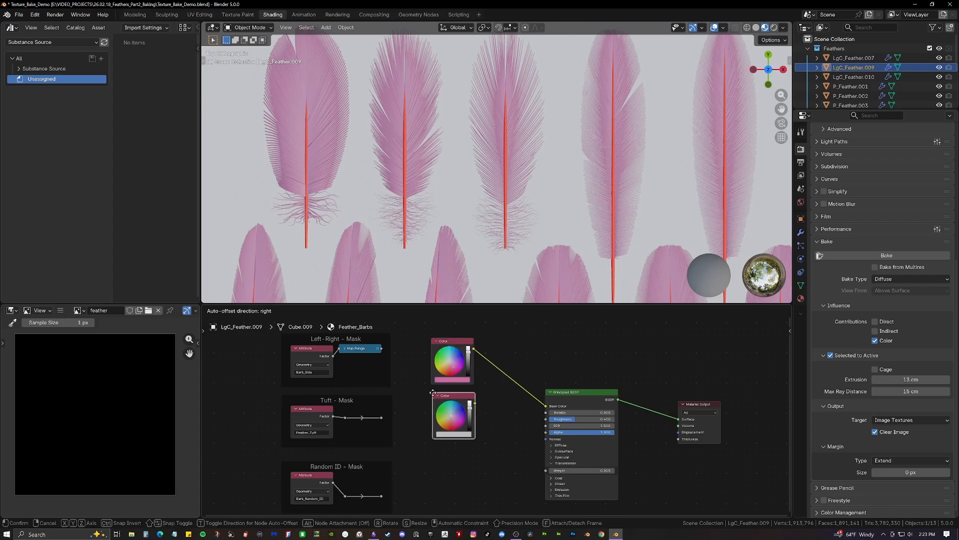
pyautogui.click(432, 393)
# Set the upper Color node to pure green and the lower Color node to pure blue
pyautogui.click(468, 379)
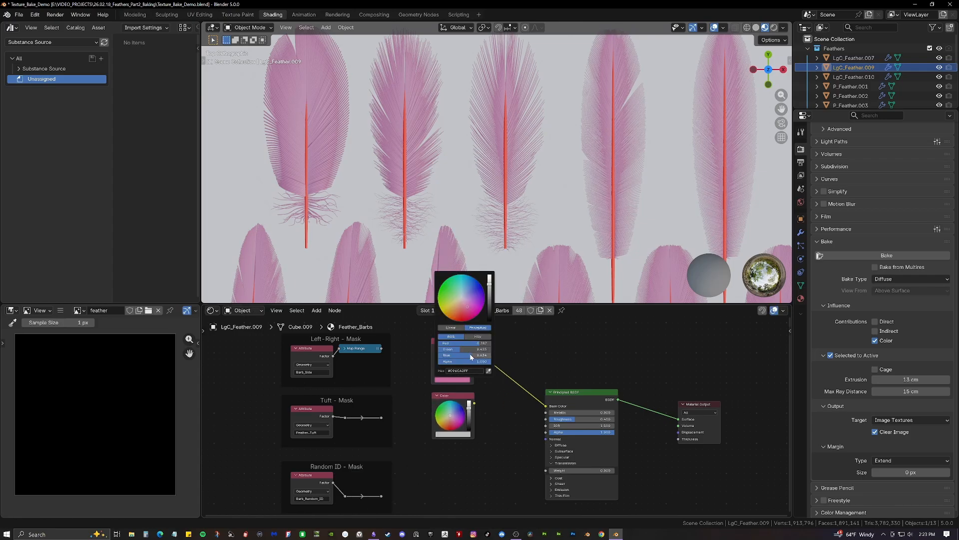
pyautogui.moveTo(477, 342); pyautogui.dragTo(435, 355)
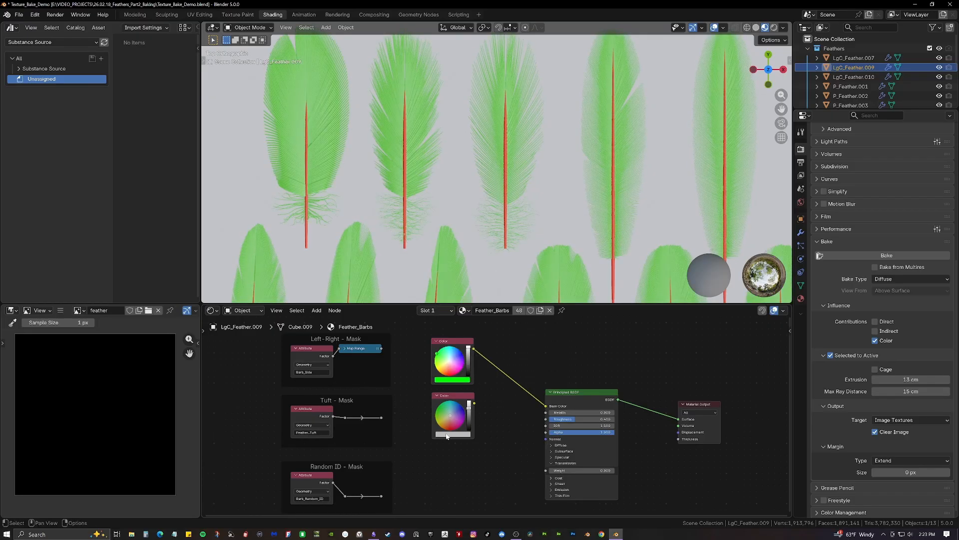
pyautogui.click(447, 434)
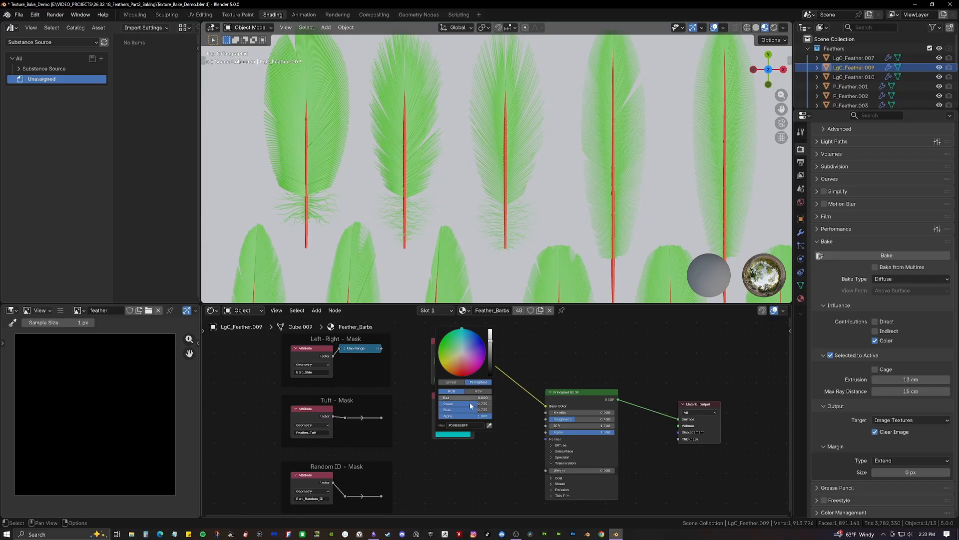
pyautogui.moveTo(470, 403); pyautogui.dragTo(493, 409)
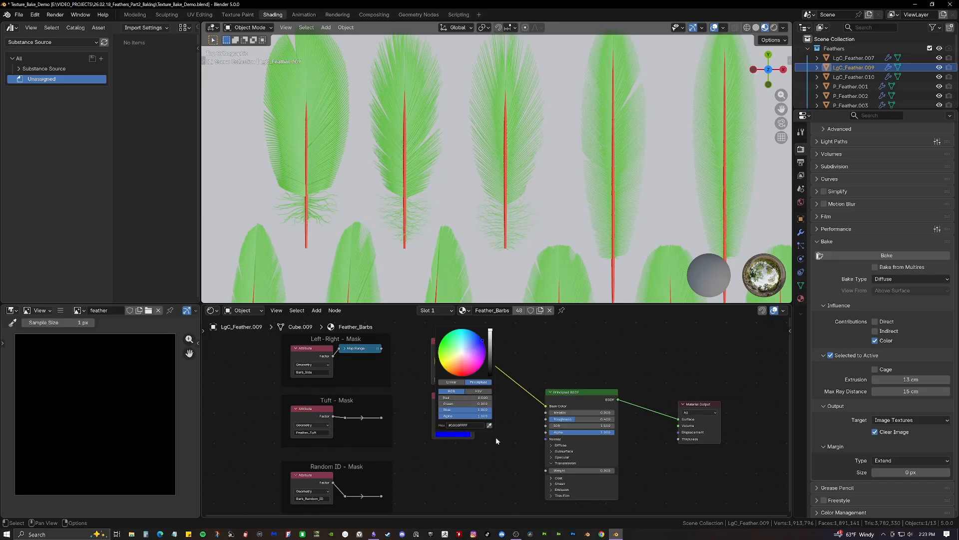
# Add a Mix Color node above the Principled BSDF in the Feather_Barbs material
pyautogui.moveTo(513, 395); pyautogui.dragTo(489, 389, button='middle')
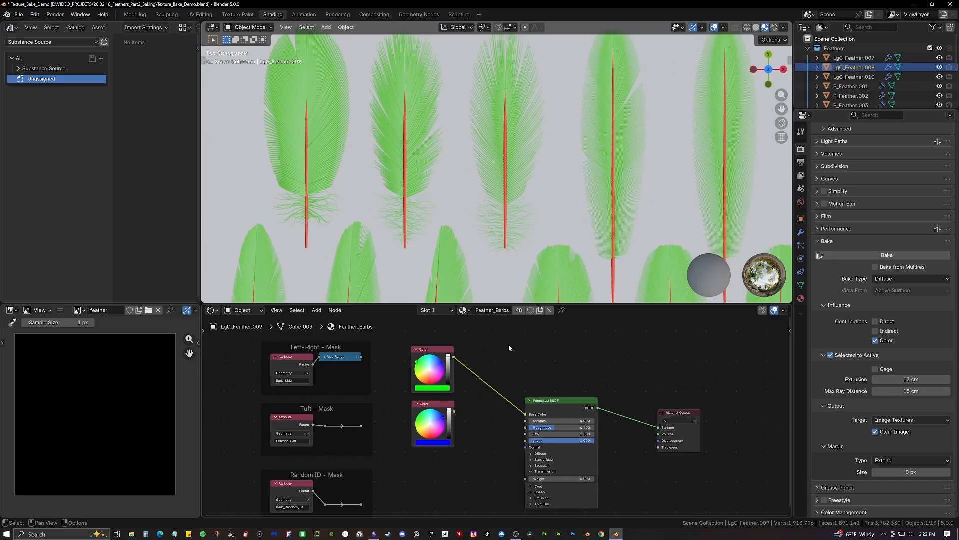
pyautogui.press('F3')
pyautogui.write('mix ')
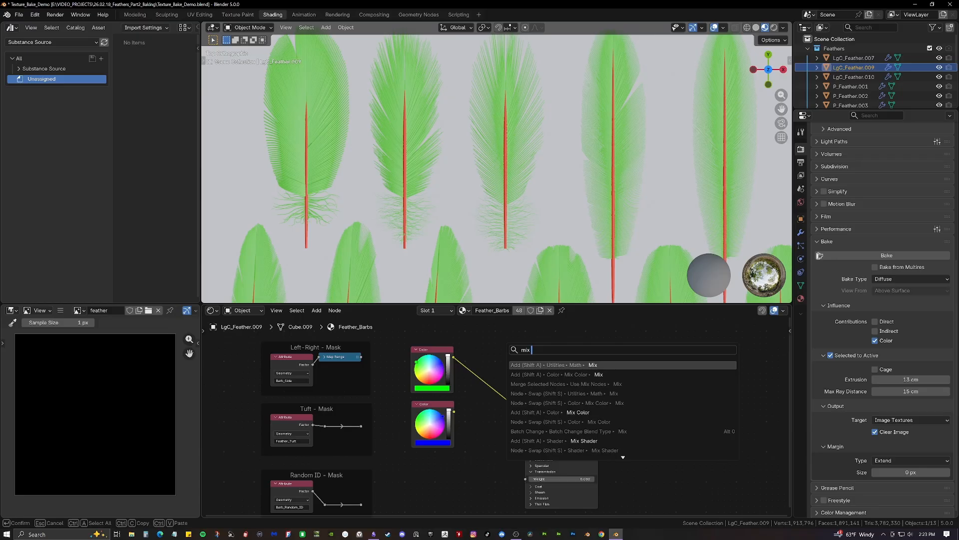
pyautogui.write('color')
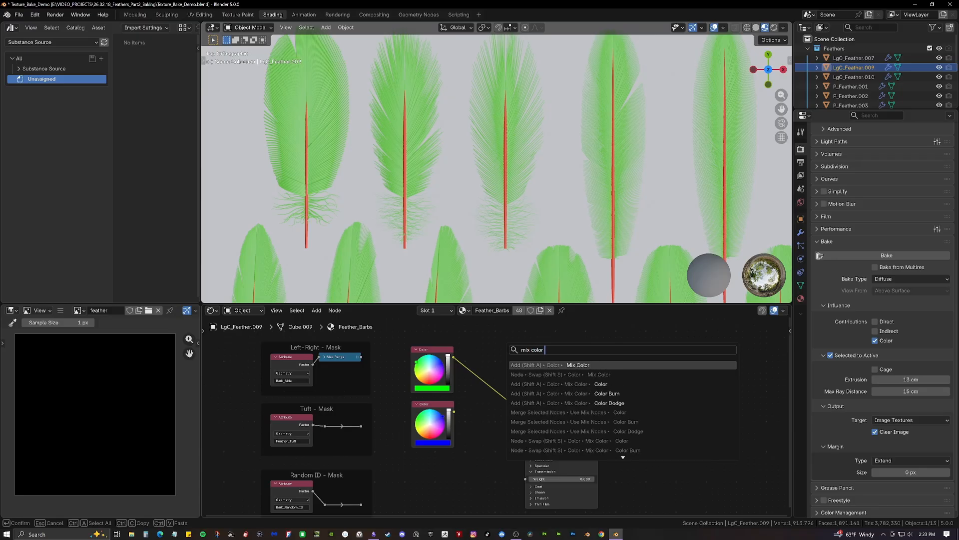
pyautogui.press('Return')
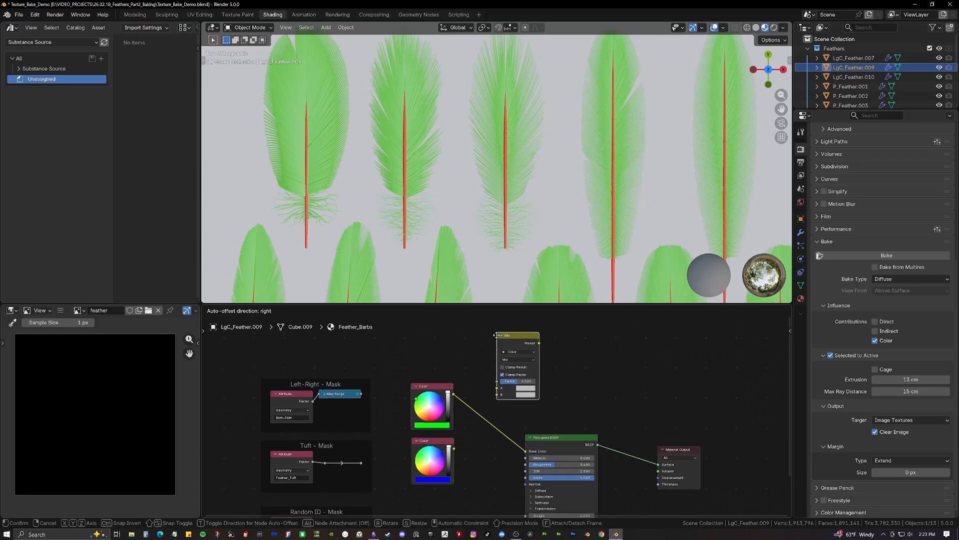
pyautogui.click(494, 372)
pyautogui.moveTo(493, 369); pyautogui.dragTo(499, 343, button='middle')
# Link the Tuft mask output to the Mix node's Factor and place the node between the Color nodes and Principled BSDF
pyautogui.scroll(-1, 358, 397)
pyautogui.moveTo(349, 409); pyautogui.dragTo(397, 404, button='middle')
pyautogui.click(368, 425)
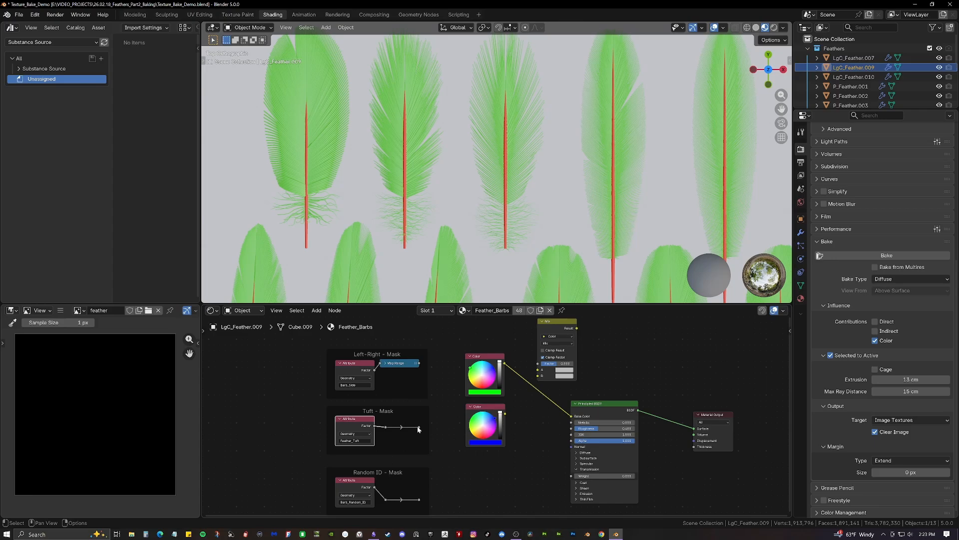
pyautogui.moveTo(419, 427); pyautogui.dragTo(537, 363)
pyautogui.moveTo(553, 325); pyautogui.dragTo(540, 432)
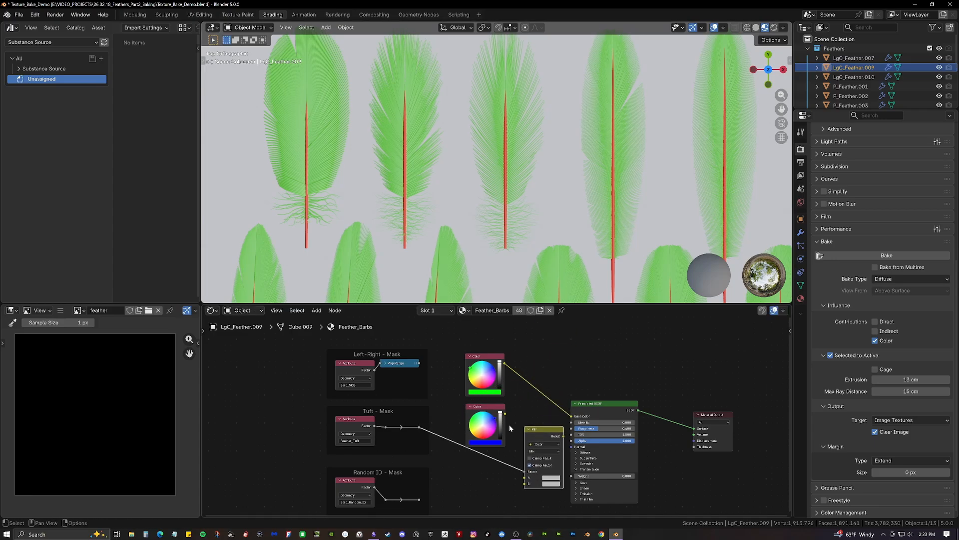
# Link the green Color node to the Mix node's A, the blue one to B, and its Result to Base Color
pyautogui.moveTo(506, 366); pyautogui.dragTo(525, 477)
pyautogui.moveTo(505, 416); pyautogui.dragTo(524, 483)
pyautogui.moveTo(546, 430); pyautogui.dragTo(571, 416)
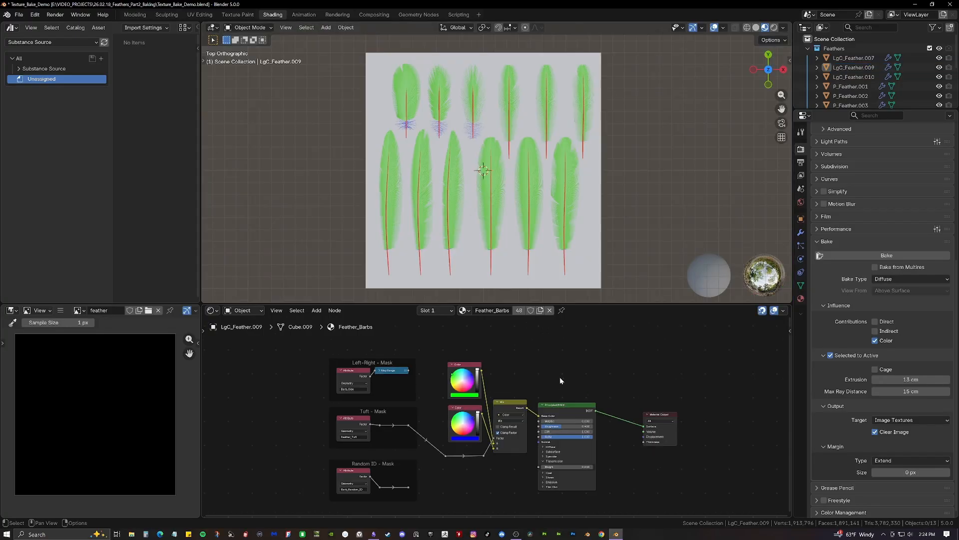
pyautogui.keyDown('ctrl'); pyautogui.moveTo(574, 425); pyautogui.dragTo(575, 379, button='middle'); pyautogui.keyUp('ctrl')
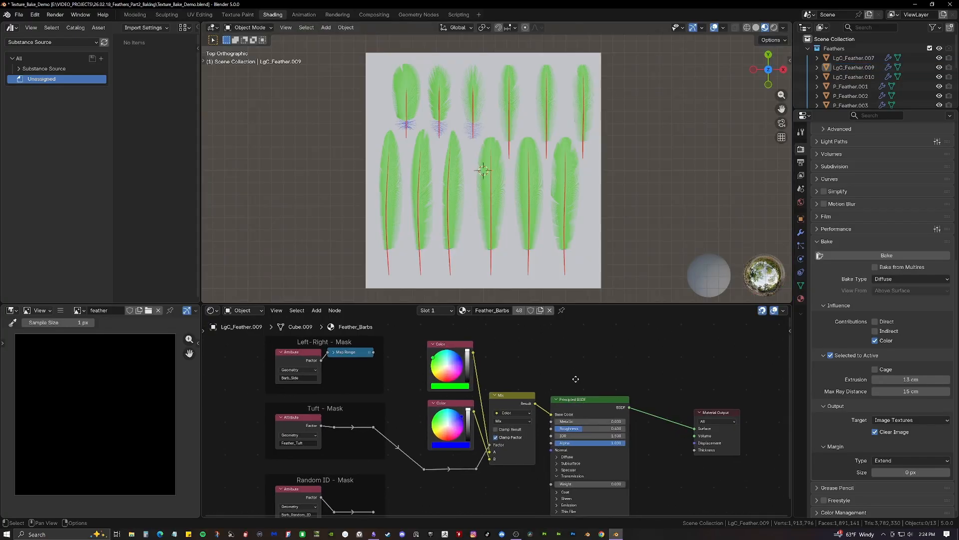
pyautogui.scroll(-1, 575, 379)
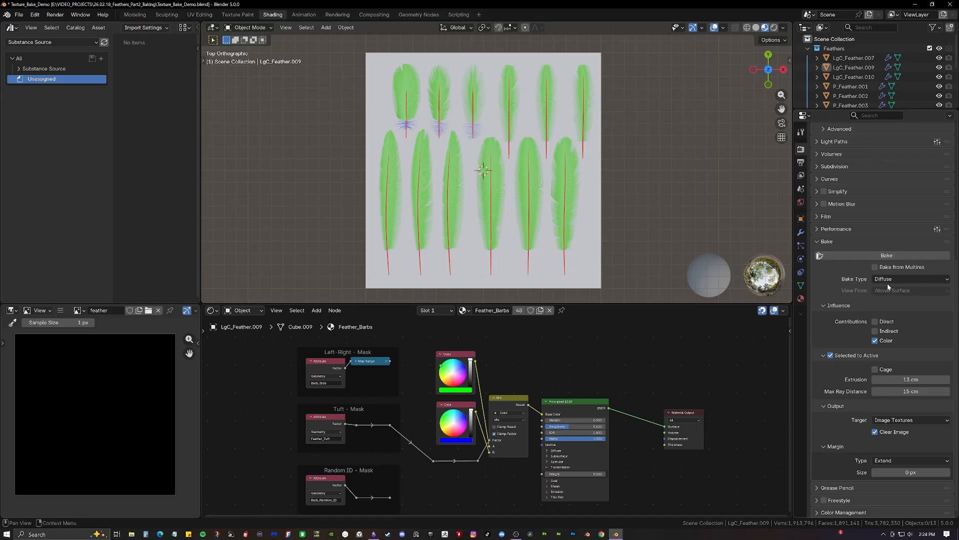
pyautogui.moveTo(577, 413); pyautogui.dragTo(576, 382, button='middle')
pyautogui.scroll(2, 576, 382)
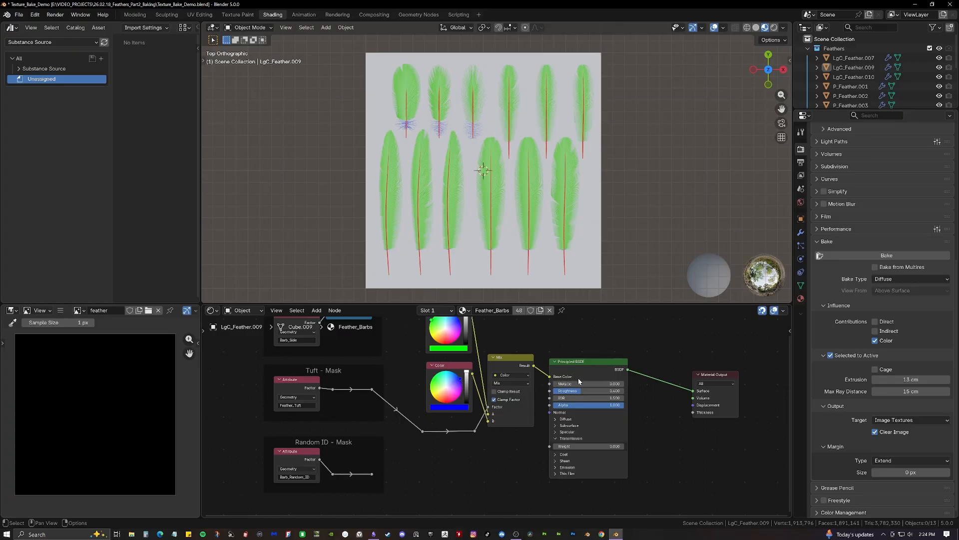
pyautogui.moveTo(583, 344); pyautogui.dragTo(587, 361, button='middle')
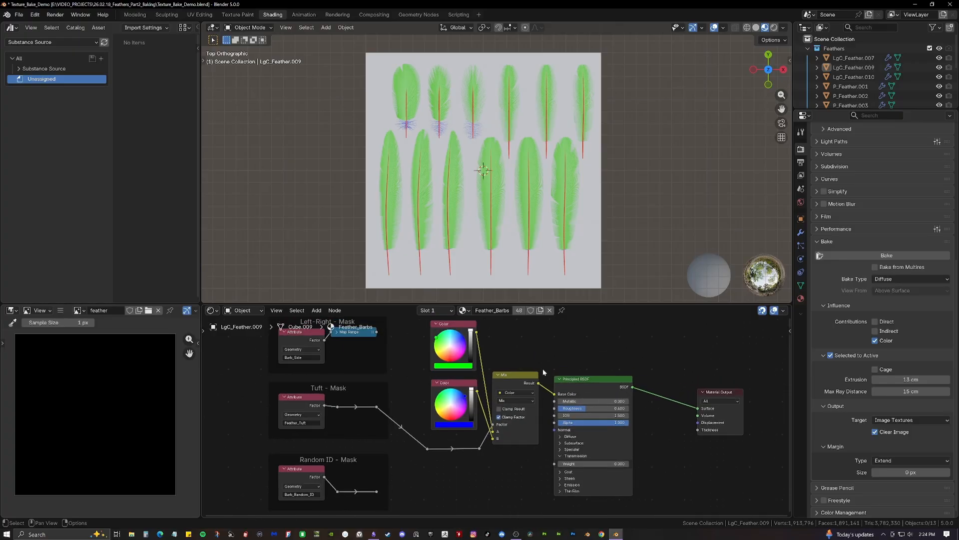
# Select all the feather objects with the Plane as the active object and bake their Diffuse color to the feather image
pyautogui.click(587, 265)
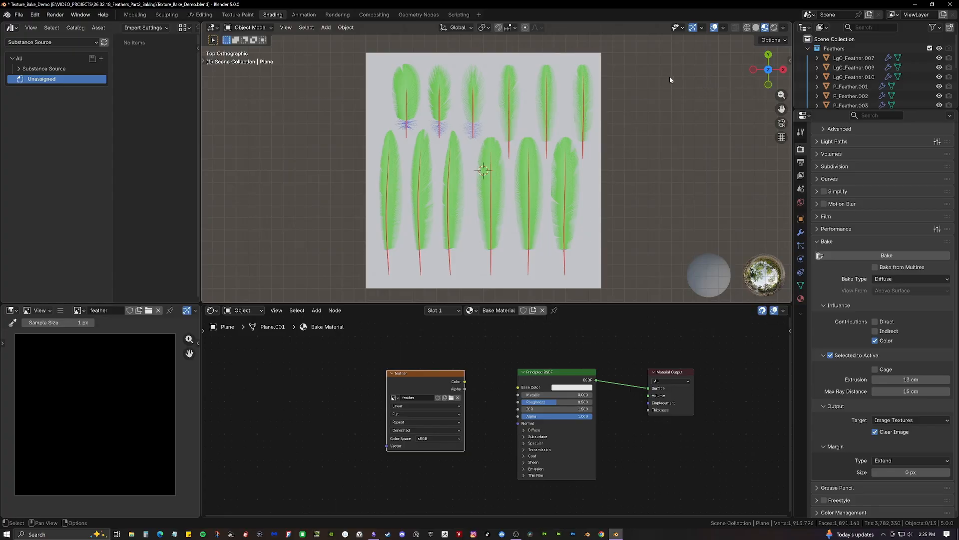
pyautogui.click(854, 58)
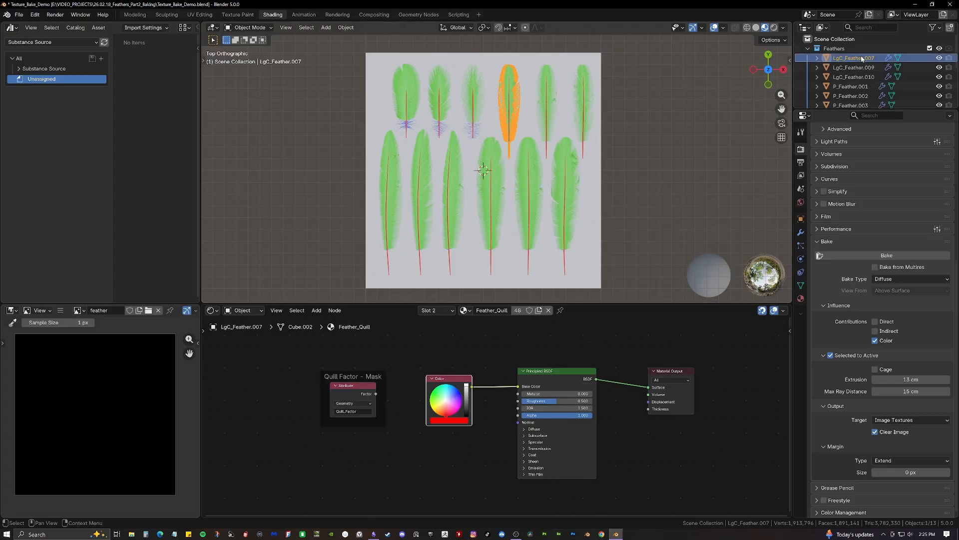
pyautogui.scroll(-5, 858, 63)
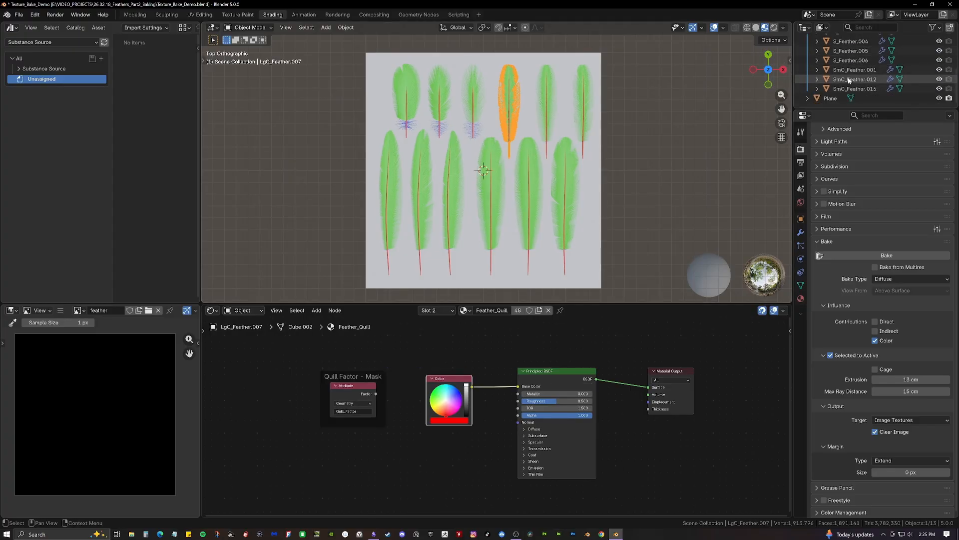
pyautogui.keyDown('shift'); pyautogui.click(847, 89); pyautogui.keyUp('shift')
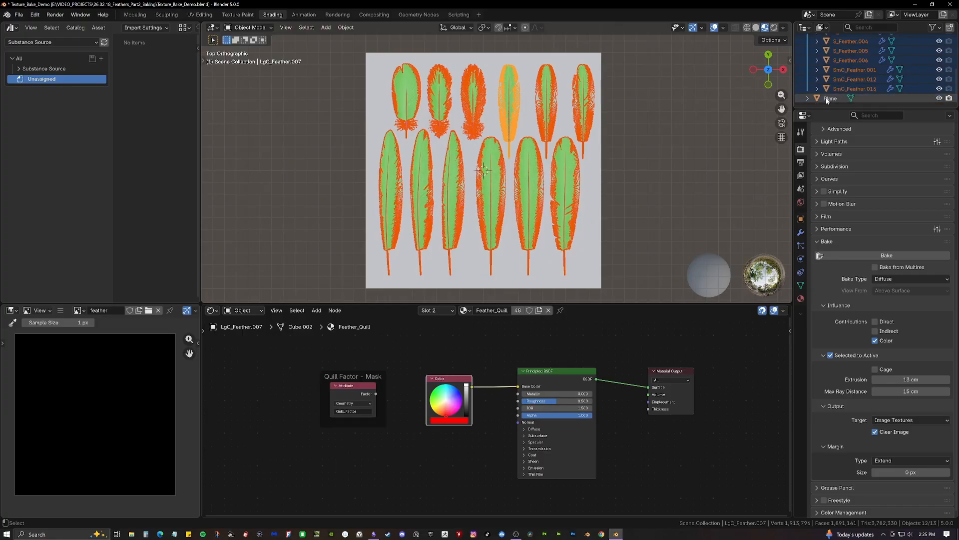
pyautogui.keyDown('ctrl'); pyautogui.click(827, 99); pyautogui.keyUp('ctrl')
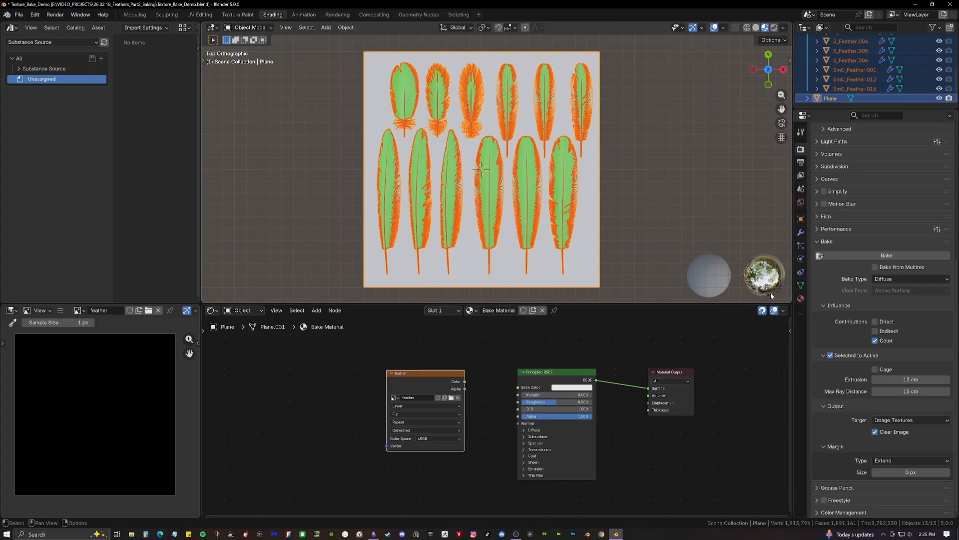
pyautogui.click(856, 256)
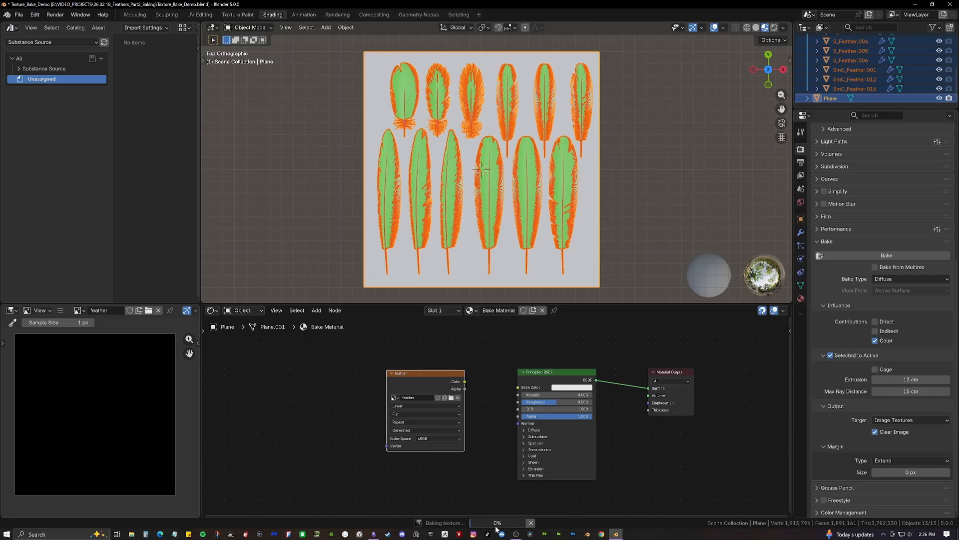
pyautogui.moveTo(503, 527)
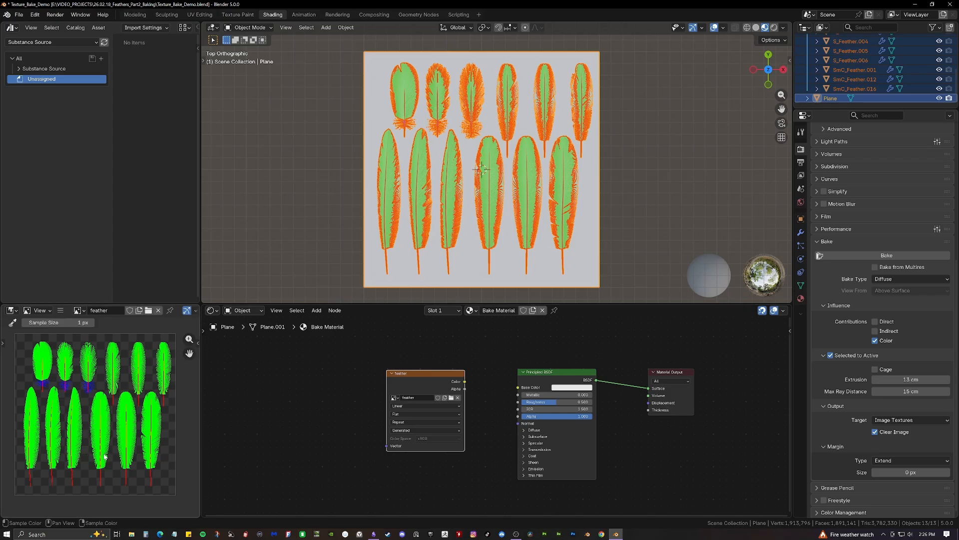
# Examine the barb edges and quills in the baked feather image up close
pyautogui.scroll(8, 170, 401)
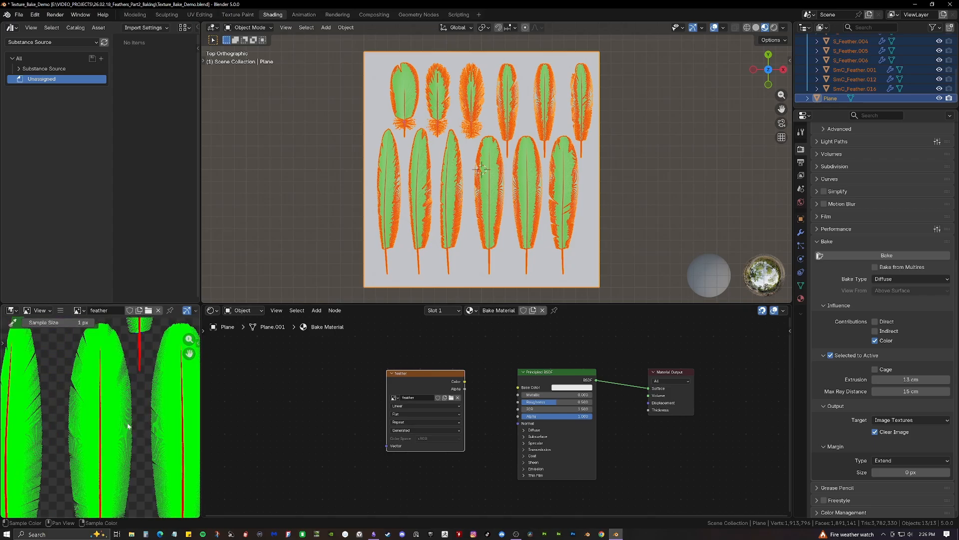
pyautogui.moveTo(134, 426); pyautogui.dragTo(97, 439, button='middle')
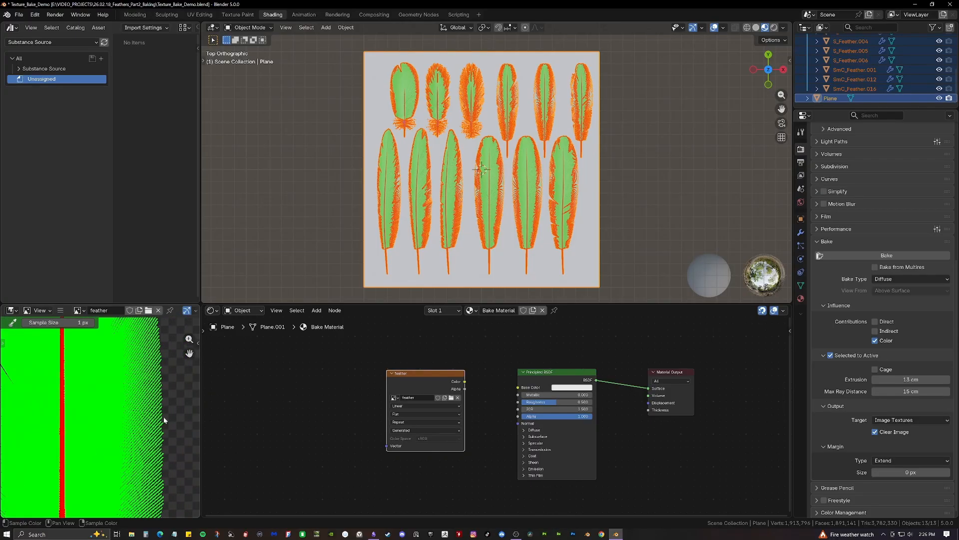
pyautogui.scroll(3, 102, 435)
pyautogui.moveTo(158, 417); pyautogui.dragTo(105, 407, button='middle')
pyautogui.scroll(-10, 115, 428)
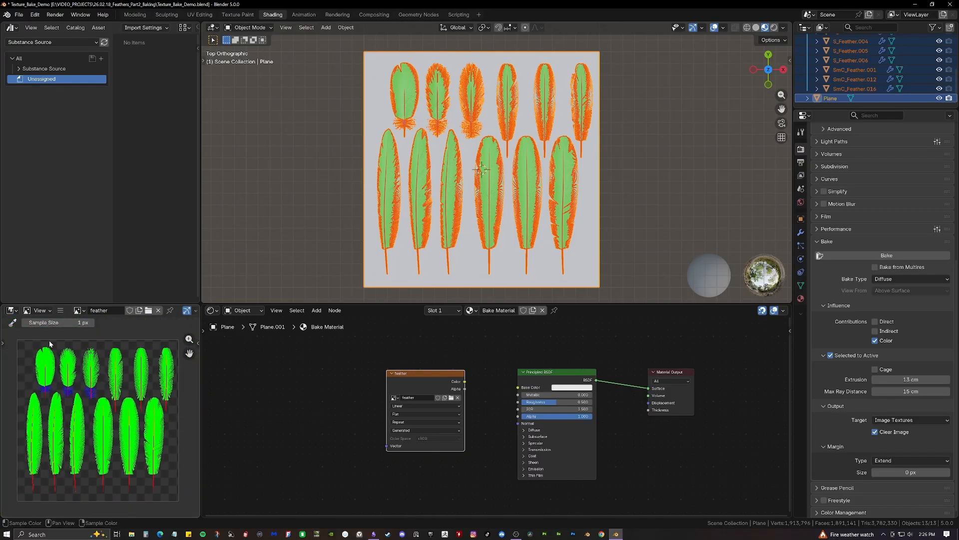
# Start saving the baked image under a new file in the textures folder and delete the existing feathers_ID.png and feathers_N.png there
pyautogui.click(62, 310)
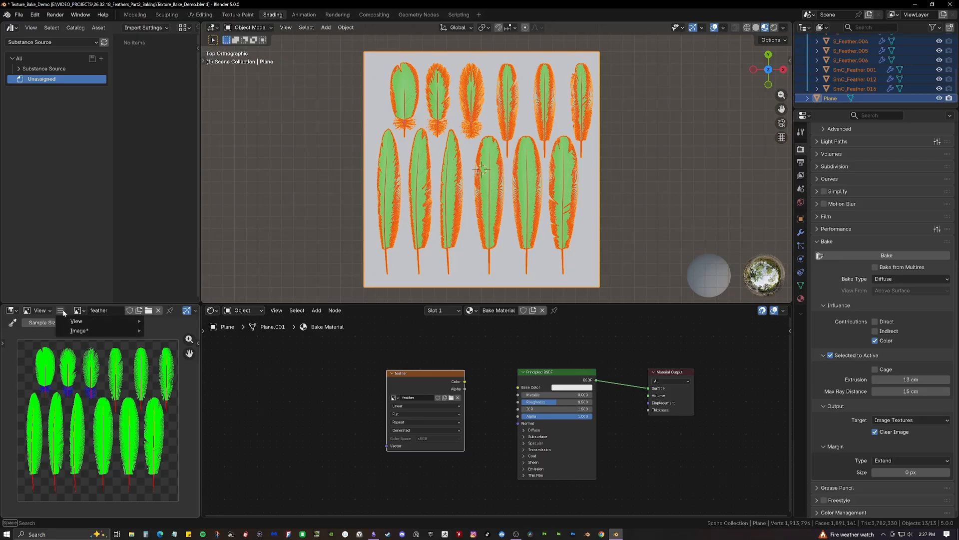
pyautogui.moveTo(79, 331)
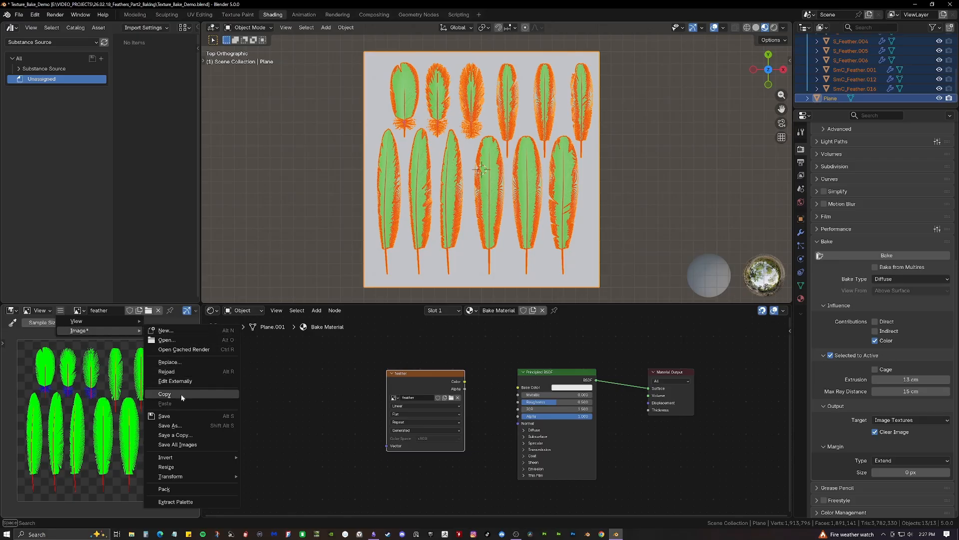
pyautogui.click(204, 427)
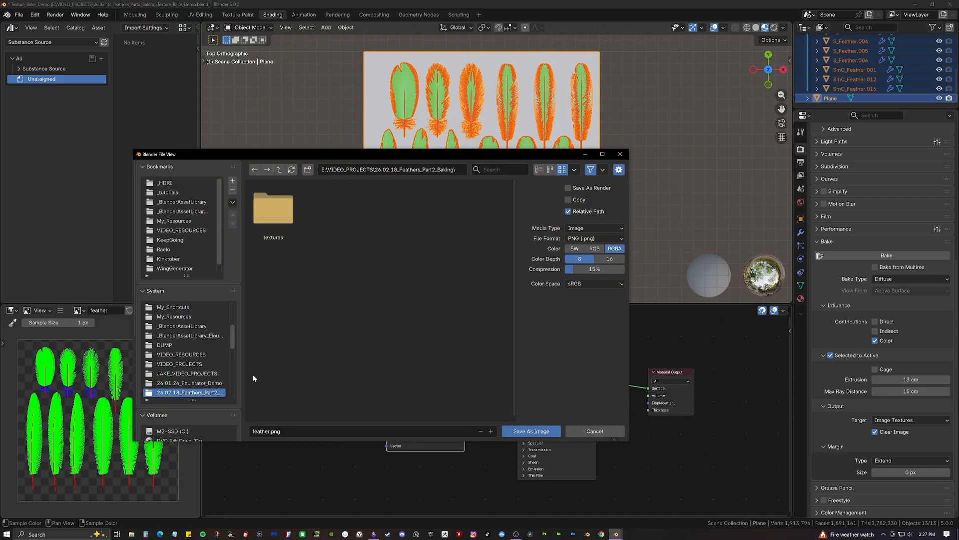
pyautogui.doubleClick(289, 218)
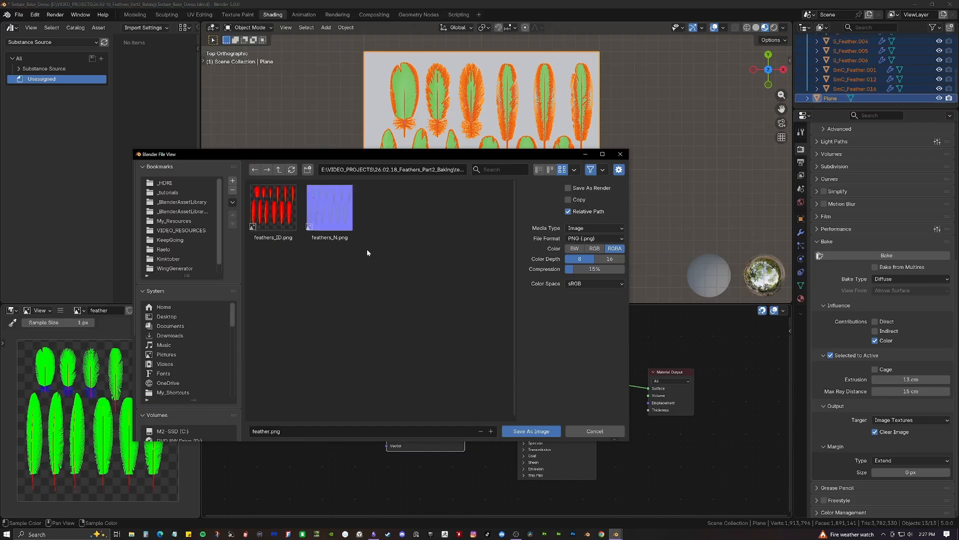
pyautogui.moveTo(382, 269); pyautogui.dragTo(281, 202)
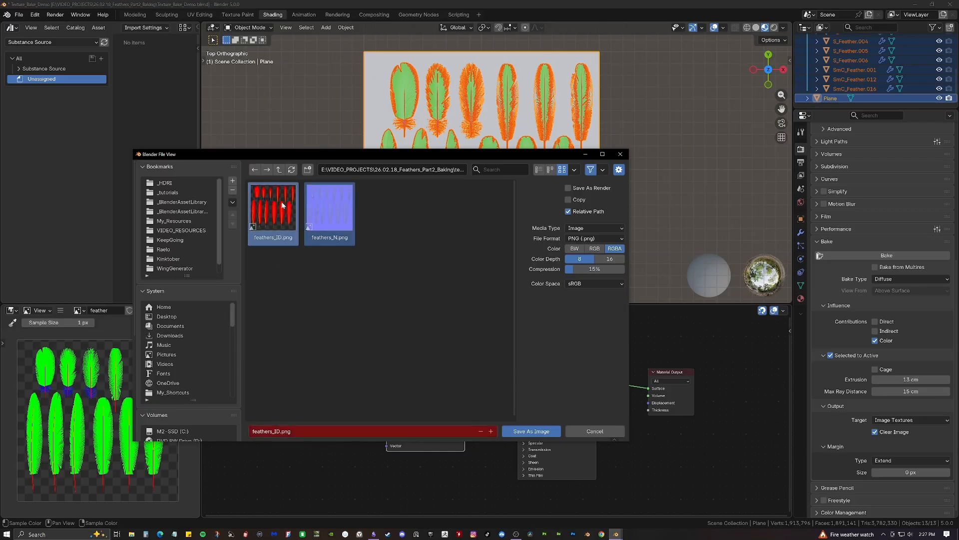
pyautogui.press('Delete')
pyautogui.click(281, 202)
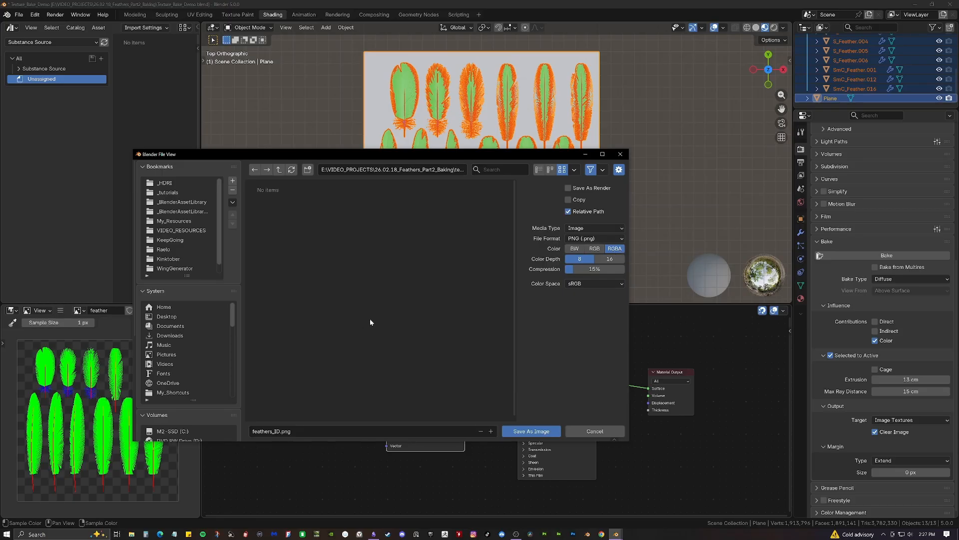
# Set the PNG compression to 0% and save the baked image as feathers_ID.png
pyautogui.click(577, 270)
pyautogui.write('0')
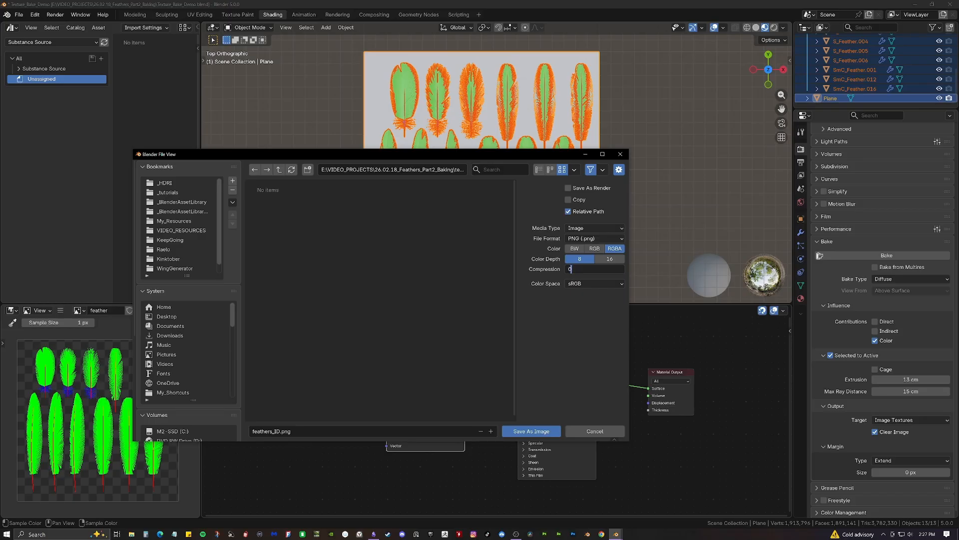
pyautogui.press('Return')
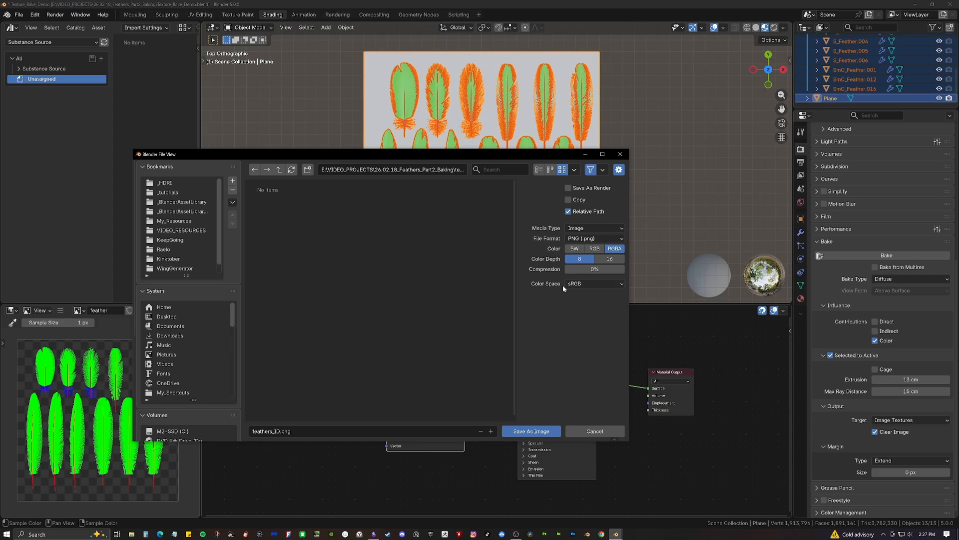
pyautogui.click(533, 432)
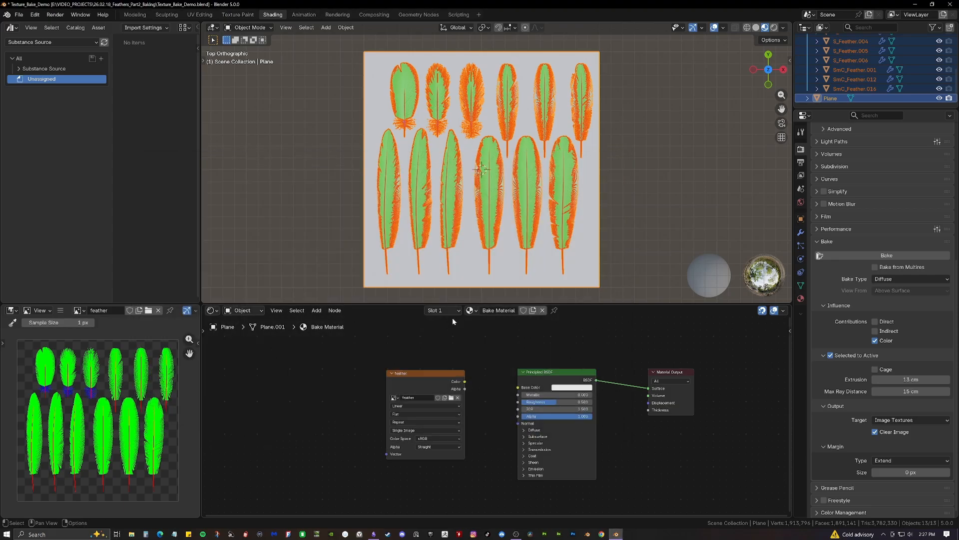
# Select S_Feather.006 and preview the Quill Factor mask attribute in its Feather_Quill material
pyautogui.click(657, 210)
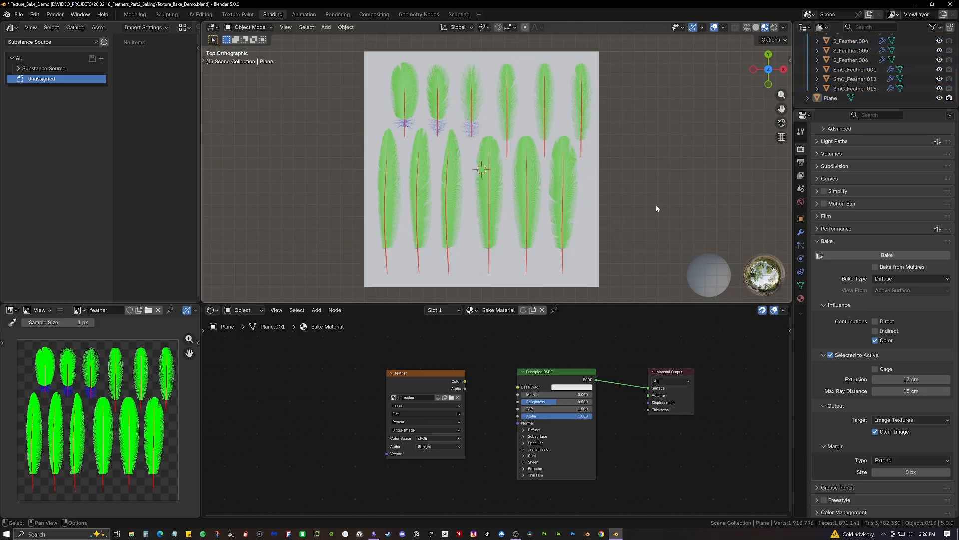
pyautogui.click(563, 168)
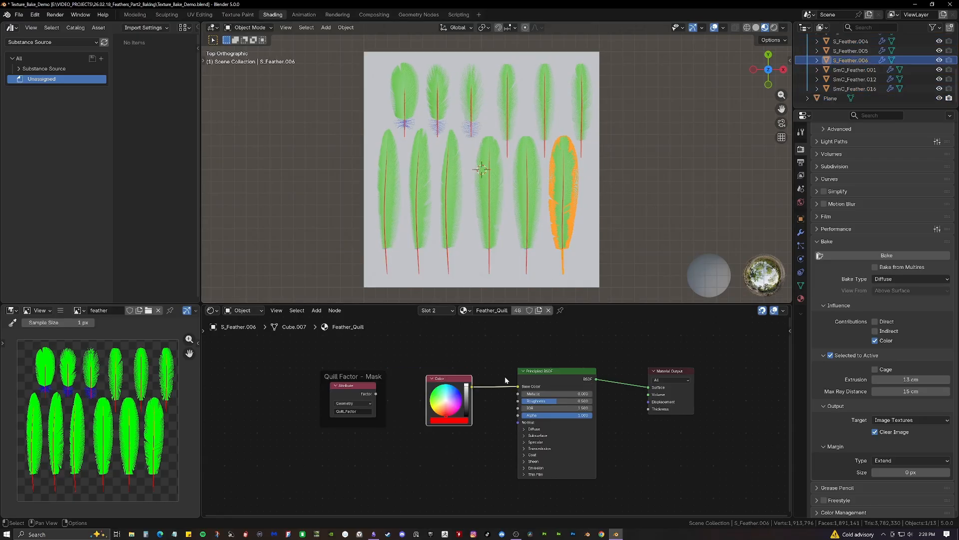
pyautogui.click(441, 362)
pyautogui.keyDown('ctrl'); pyautogui.keyDown('shift'); pyautogui.click(359, 395); pyautogui.keyUp('shift'); pyautogui.keyUp('ctrl')
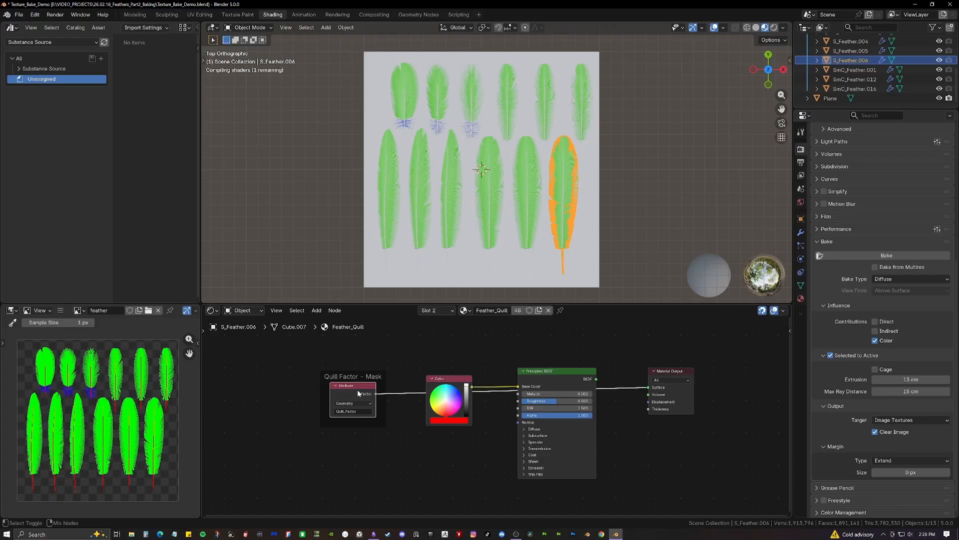
pyautogui.scroll(1, 478, 282)
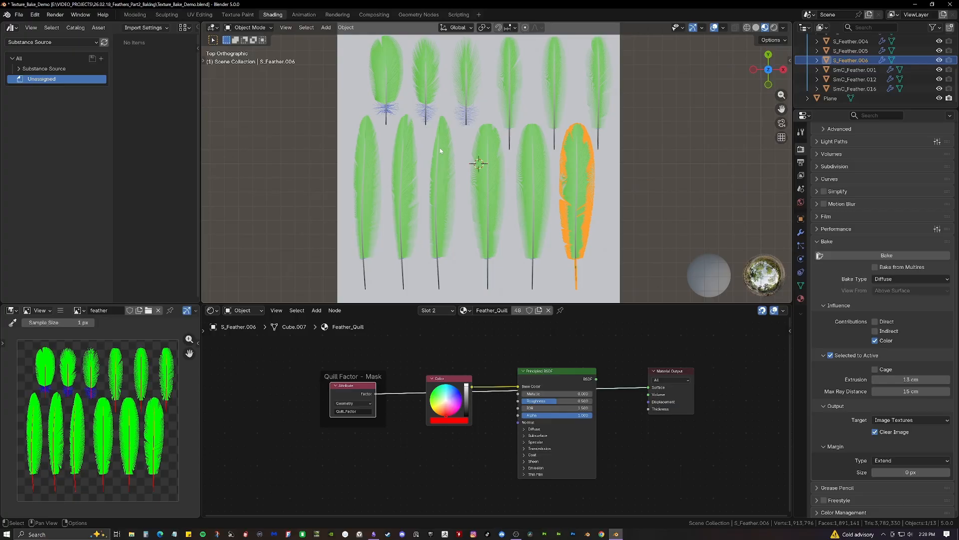
# Disconnect the red Color node from the Principled BSDF and place it below the Quill Factor mask frame
pyautogui.moveTo(457, 377); pyautogui.dragTo(439, 344)
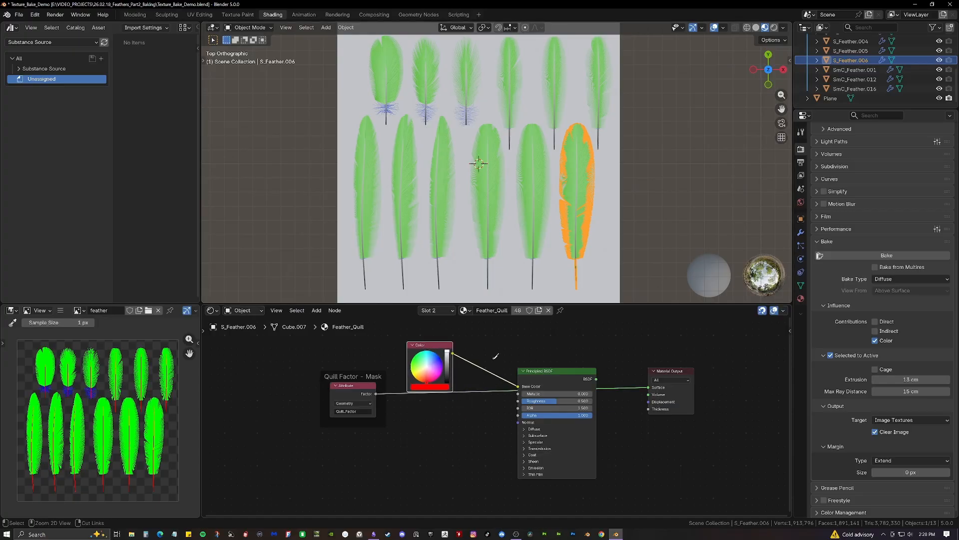
pyautogui.keyDown('ctrl'); pyautogui.moveTo(493, 356); pyautogui.dragTo(472, 382, button='right'); pyautogui.keyUp('ctrl')
pyautogui.moveTo(417, 345); pyautogui.dragTo(339, 437)
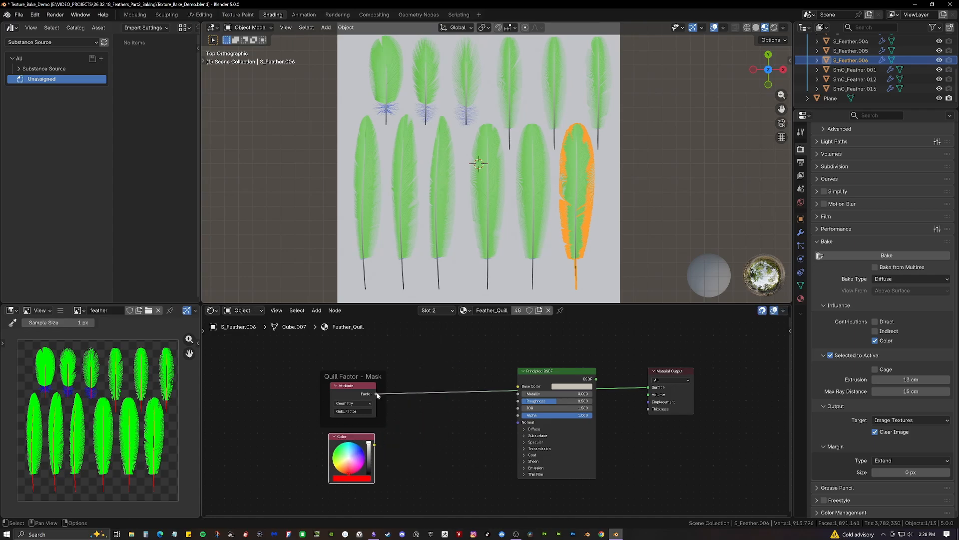
# Link the Quill Factor mask to the Principled BSDF's Base Color and reconnect the BSDF to the Material Output's Surface
pyautogui.moveTo(376, 394); pyautogui.dragTo(537, 389)
pyautogui.click(511, 390)
pyautogui.moveTo(376, 393); pyautogui.dragTo(530, 387)
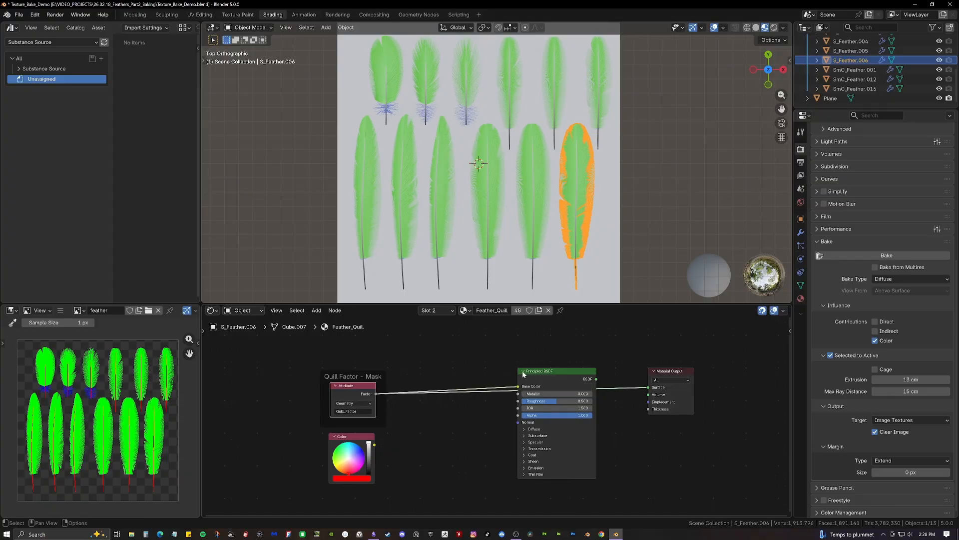
pyautogui.click(588, 380)
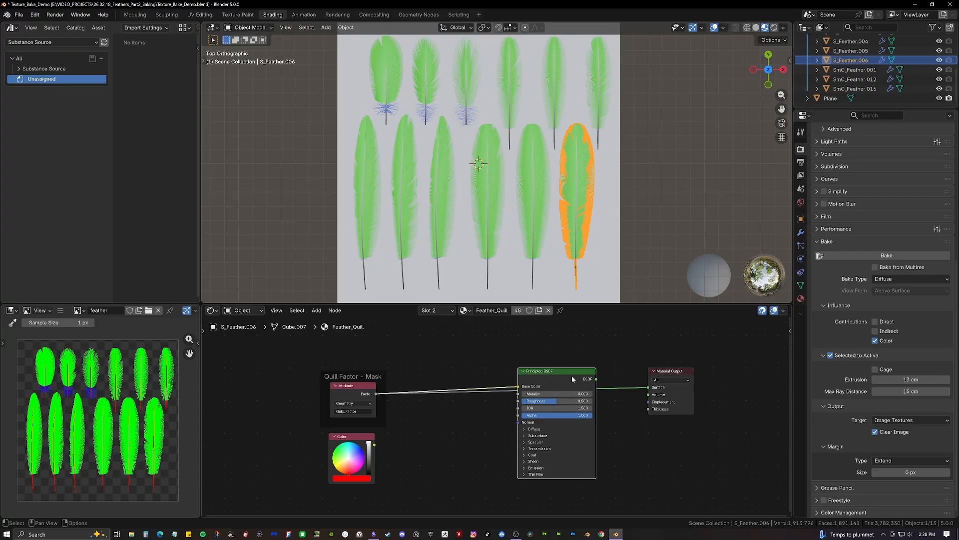
pyautogui.moveTo(595, 380); pyautogui.dragTo(647, 387)
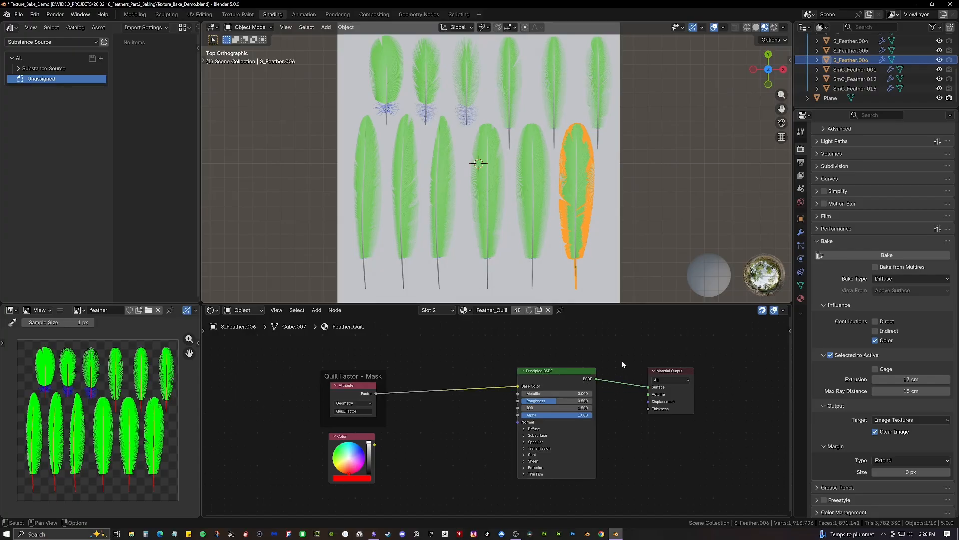
# Switch to the Feather_Barbs material in Slot 1 and bring its mask nodes into view
pyautogui.click(434, 311)
pyautogui.click(433, 330)
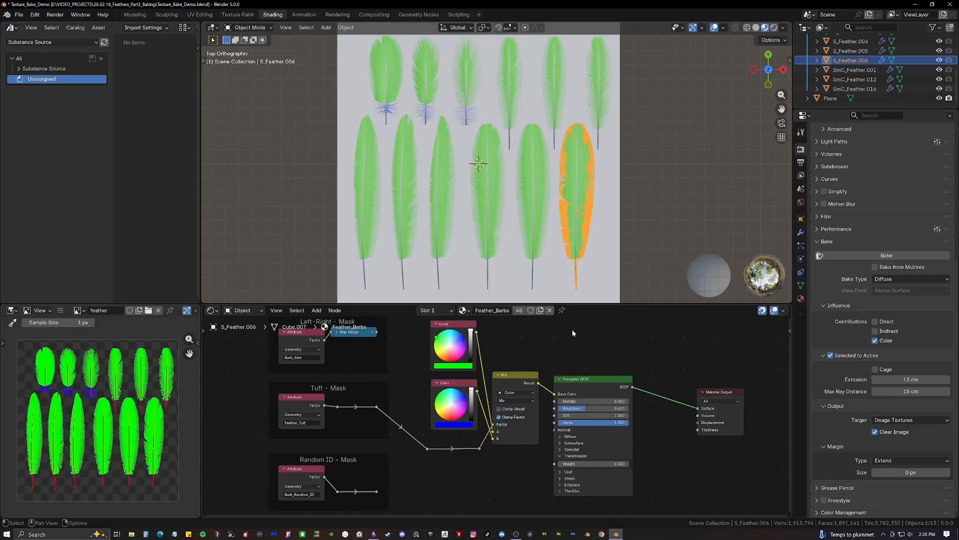
pyautogui.moveTo(418, 363); pyautogui.dragTo(420, 378, button='middle')
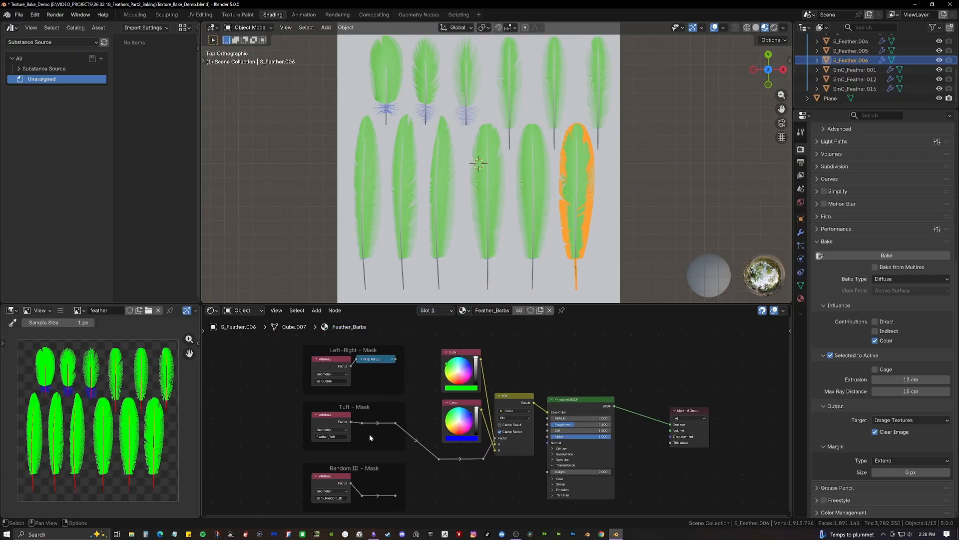
# Link the Random ID mask in the Feather_Barbs material to the Principled BSDF's Base Color and deselect the feather
pyautogui.moveTo(370, 434); pyautogui.dragTo(372, 405, button='middle')
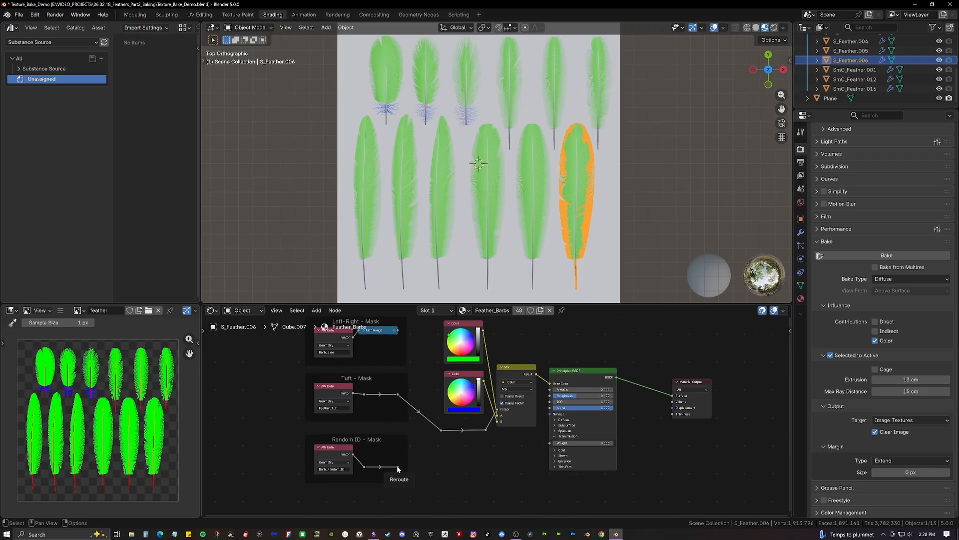
pyautogui.moveTo(398, 468); pyautogui.dragTo(550, 383)
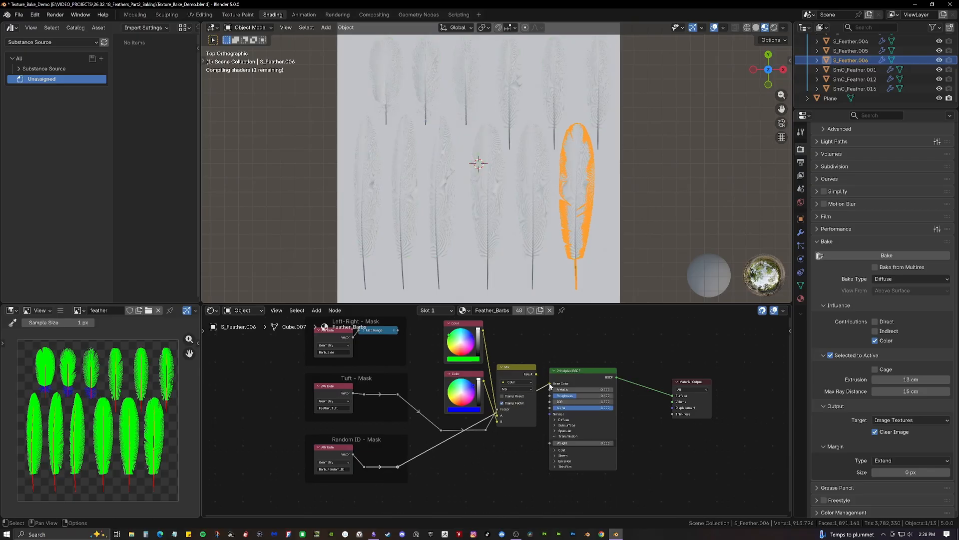
pyautogui.click(668, 196)
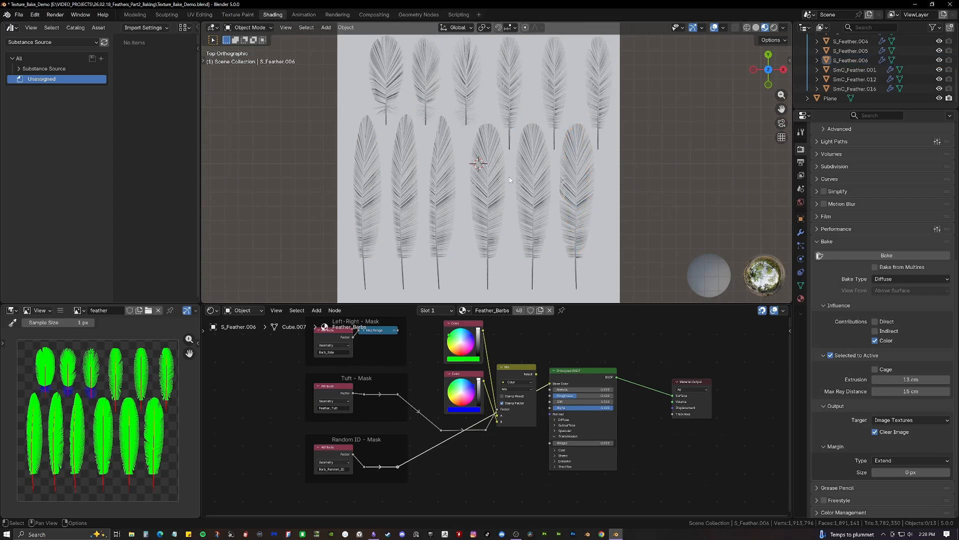
pyautogui.moveTo(609, 327); pyautogui.dragTo(628, 341, button='middle')
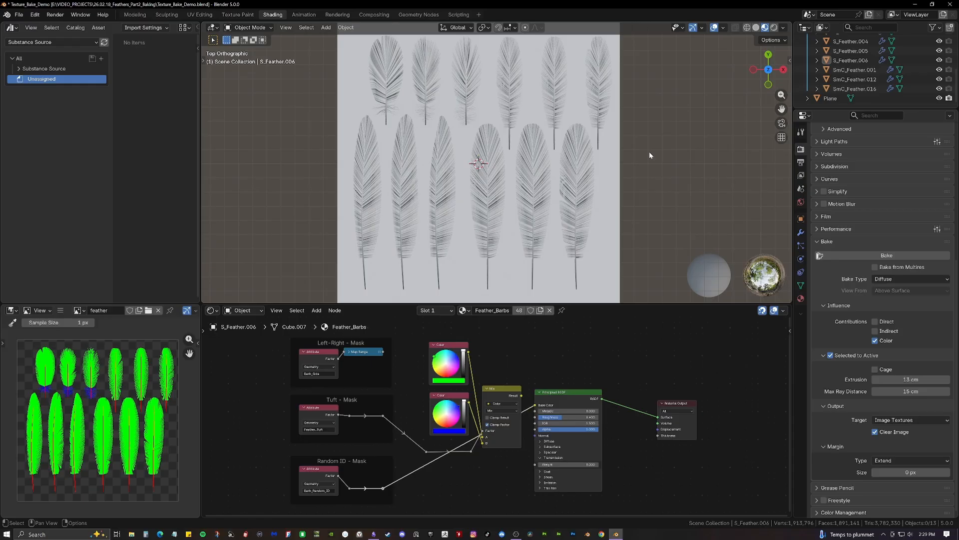
# Select all feathers with the plane active and bake the Diffuse color mask onto the plane's feather image texture
pyautogui.press('a')
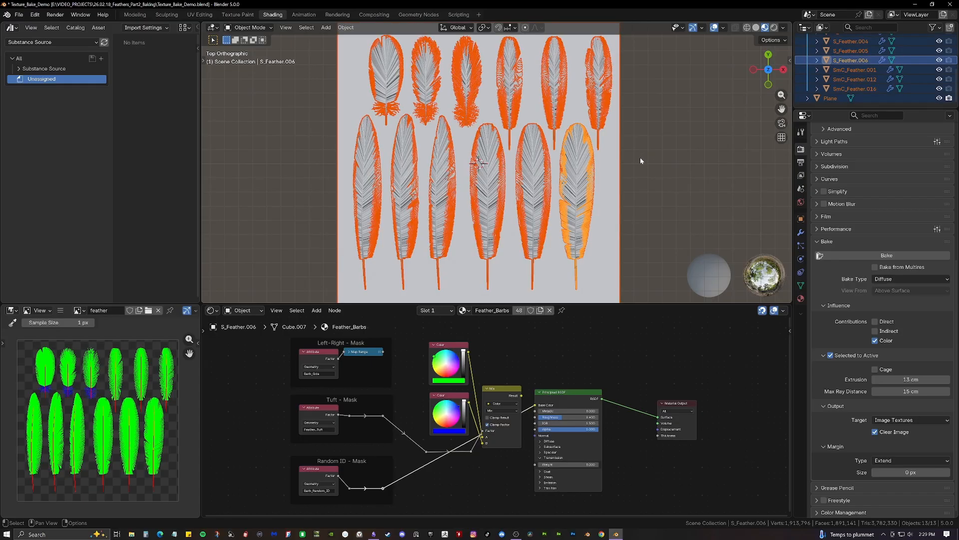
pyautogui.keyDown('shift'); pyautogui.click(618, 192); pyautogui.keyUp('shift')
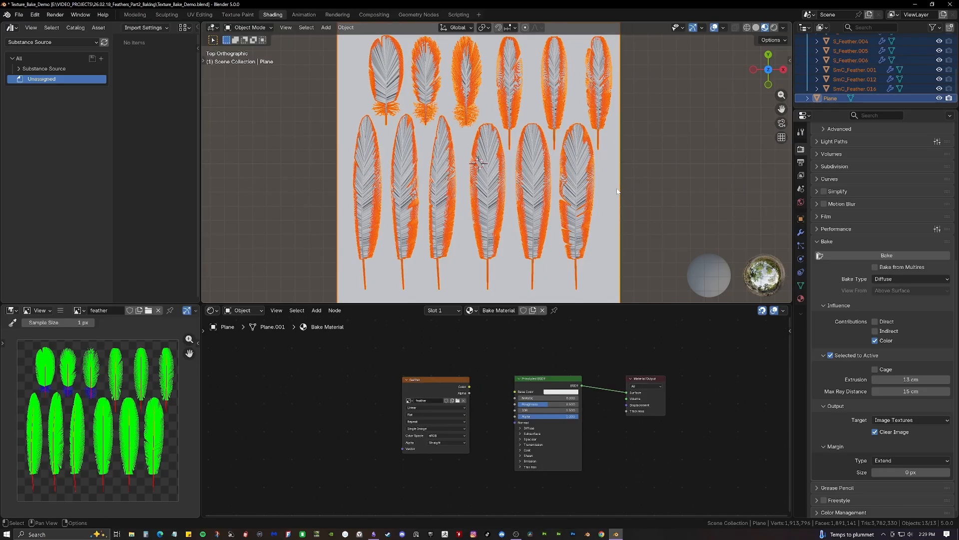
pyautogui.click(428, 388)
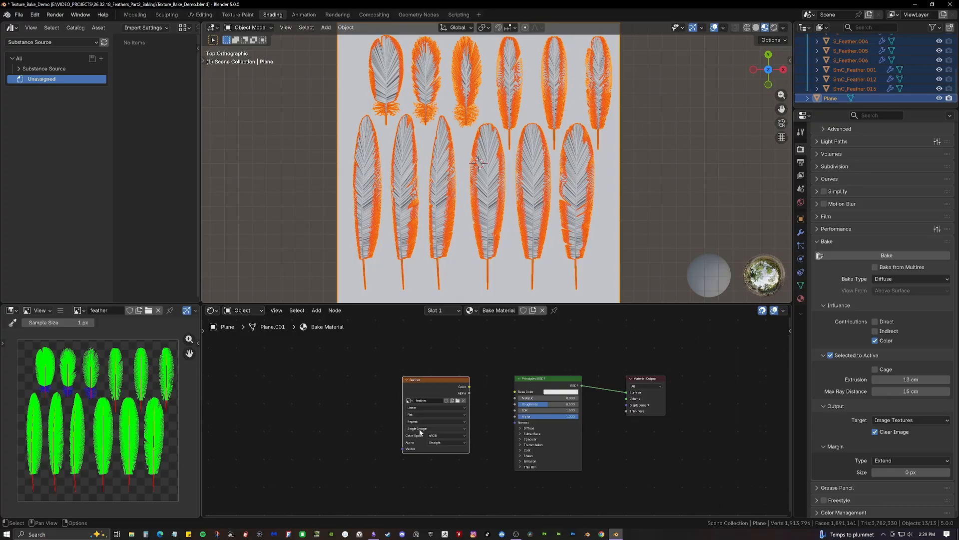
pyautogui.scroll(-1, 866, 476)
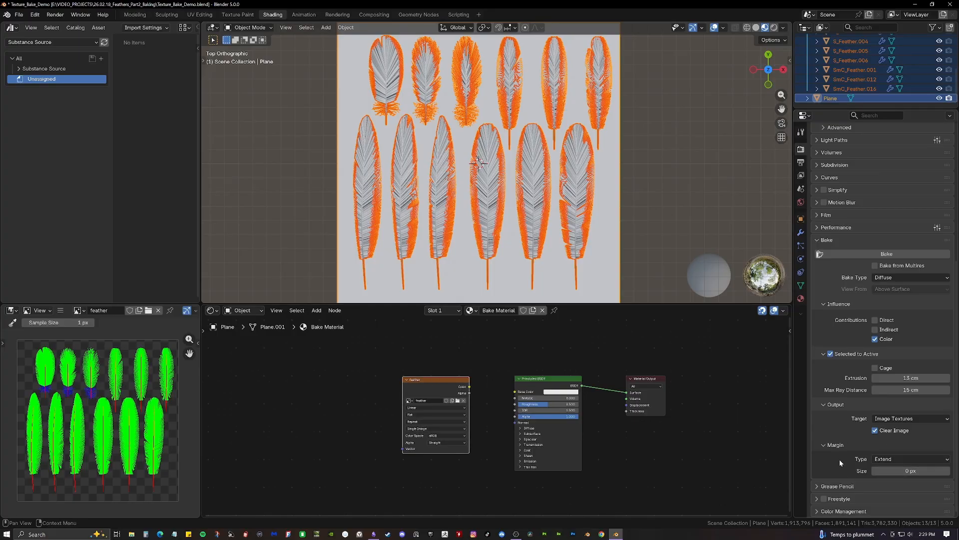
pyautogui.click(867, 254)
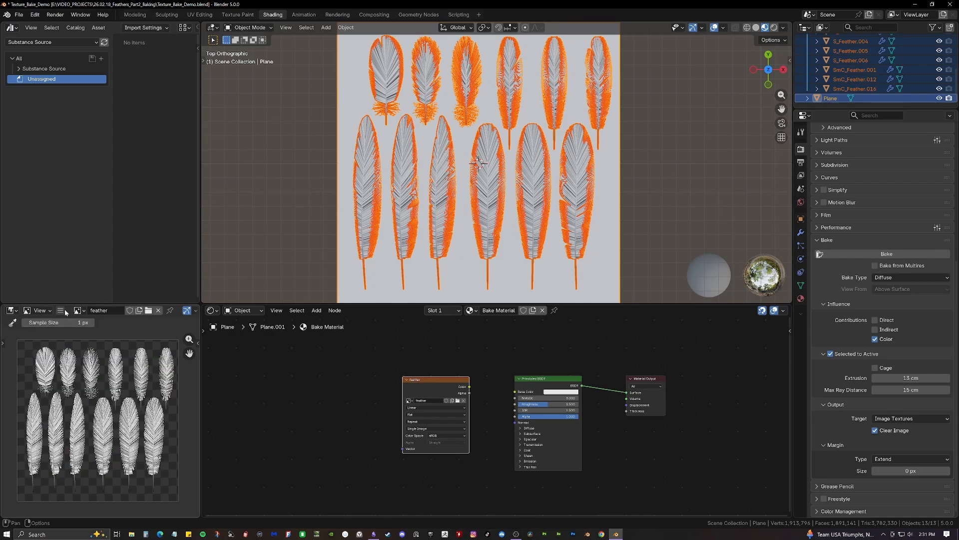
# Open the save-as dialog for the baked mask image and name the file feathers_Mask.png
pyautogui.click(65, 309)
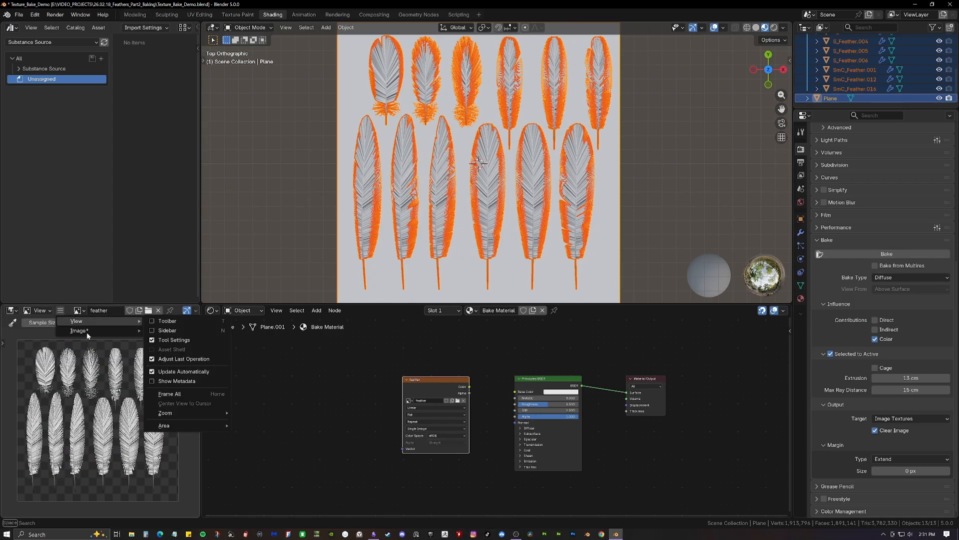
pyautogui.moveTo(83, 334)
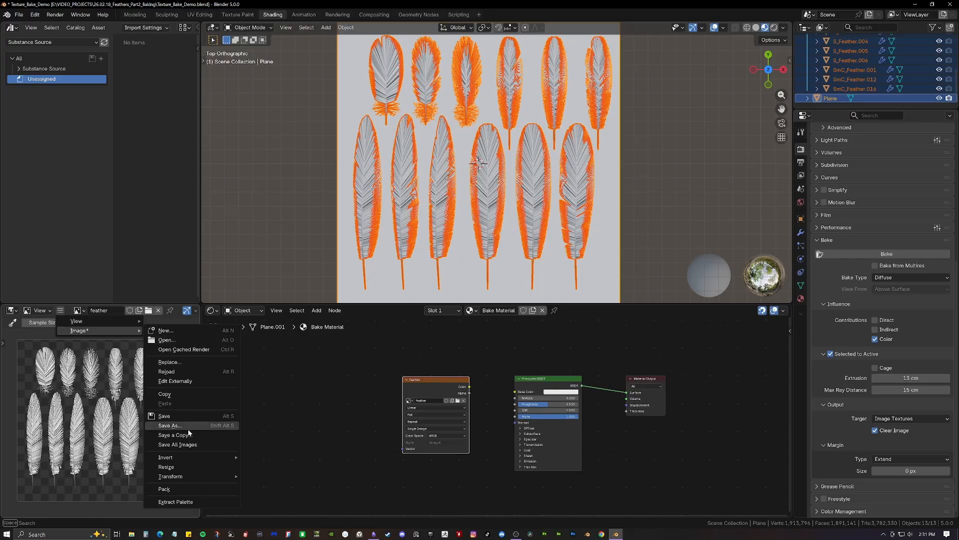
pyautogui.click(170, 423)
pyautogui.click(296, 233)
pyautogui.click(280, 431)
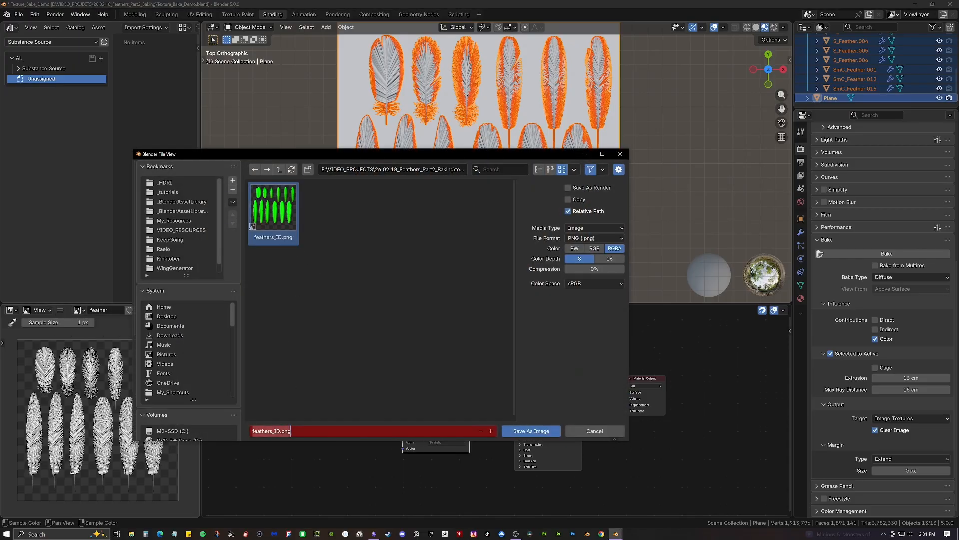
pyautogui.click(278, 430)
pyautogui.press('BackSpace')
pyautogui.press('BackSpace')
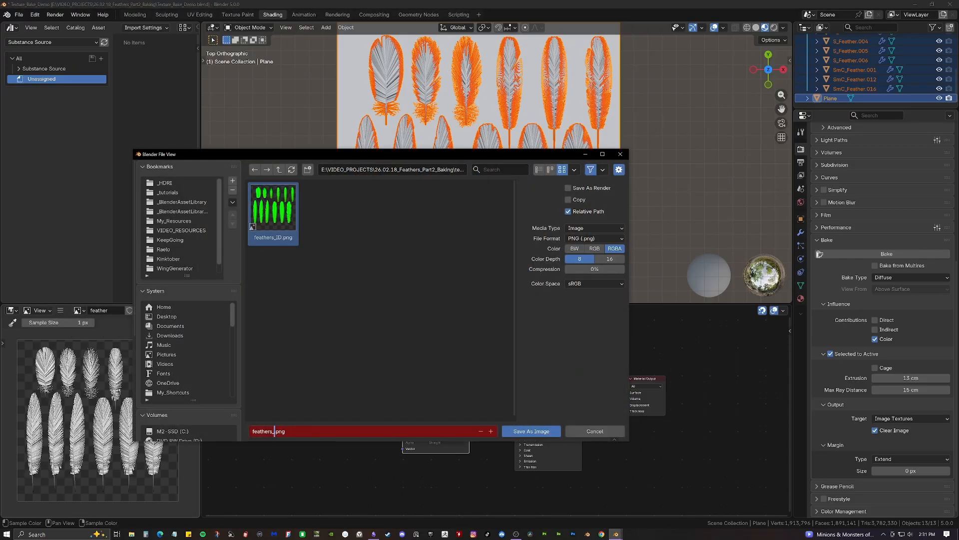
pyautogui.write('Mask')
pyautogui.press('Return')
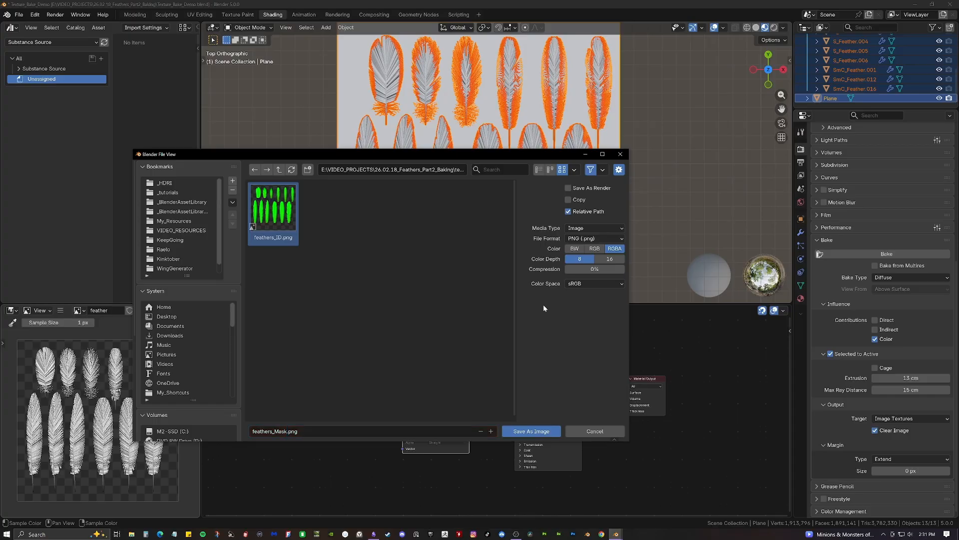
# Set the mask image's color to RGB and its color space to Non-Color, and save it
pyautogui.click(599, 251)
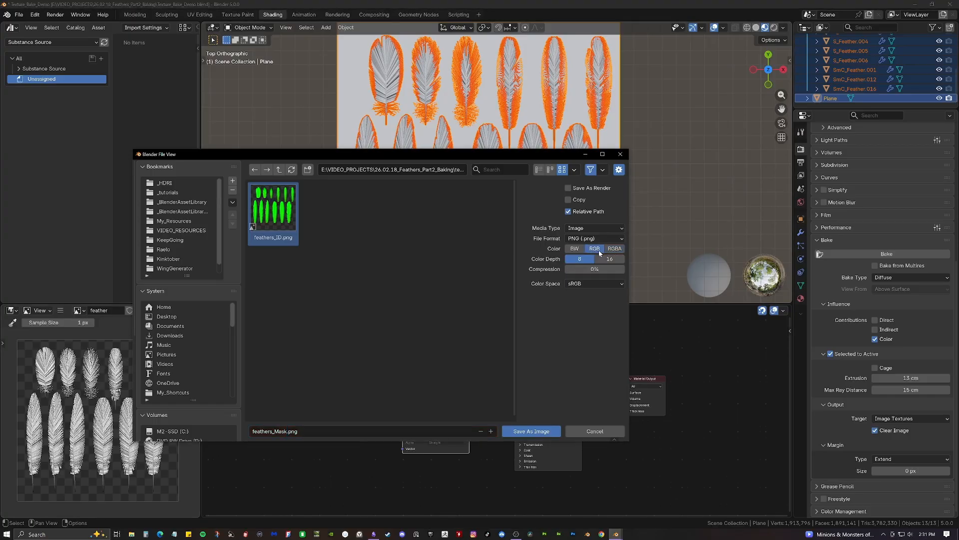
pyautogui.click(594, 284)
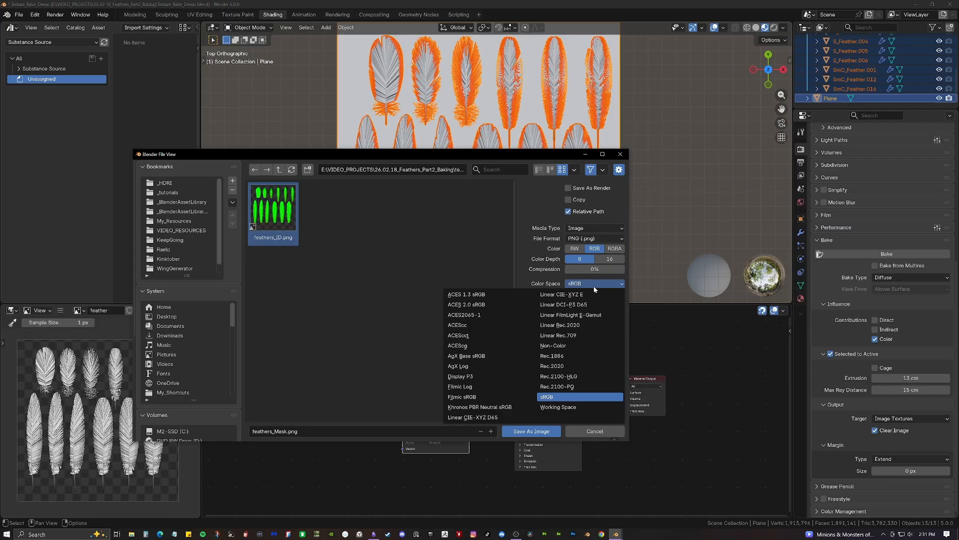
pyautogui.click(556, 345)
pyautogui.press('Return')
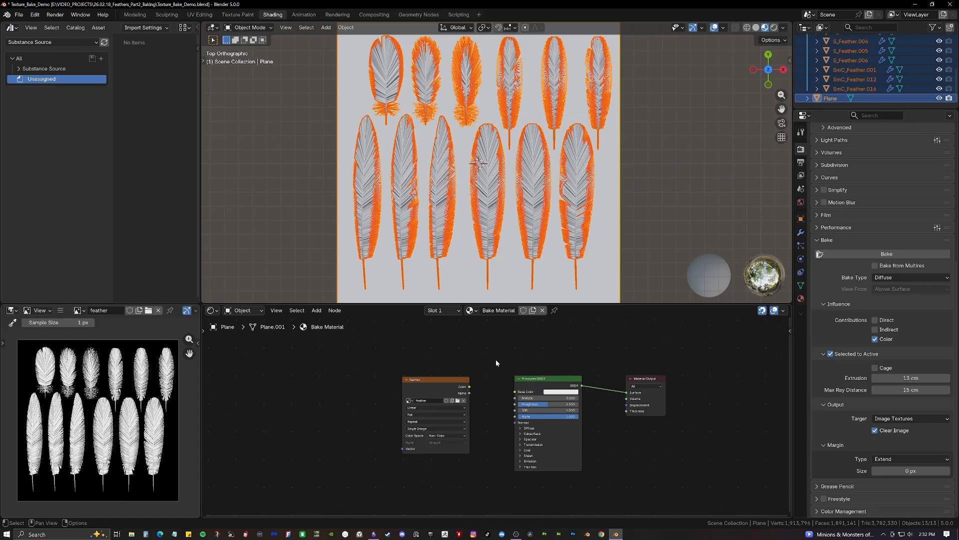
# Cut the mask link to the Base Color in S_Feather.006's barbs material and set the Bake Type to Normal
pyautogui.click(639, 191)
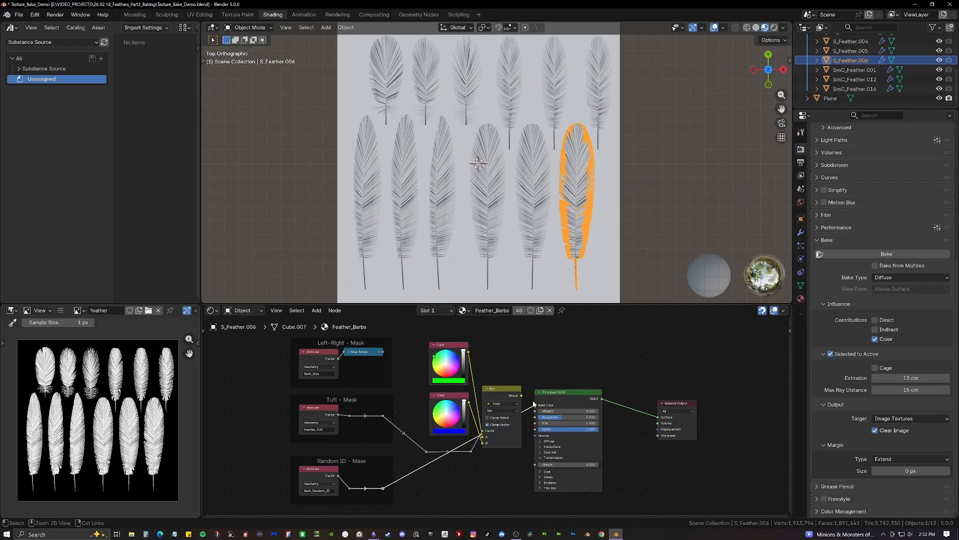
pyautogui.keyDown('ctrl'); pyautogui.moveTo(532, 406); pyautogui.dragTo(529, 416, button='right'); pyautogui.keyUp('ctrl')
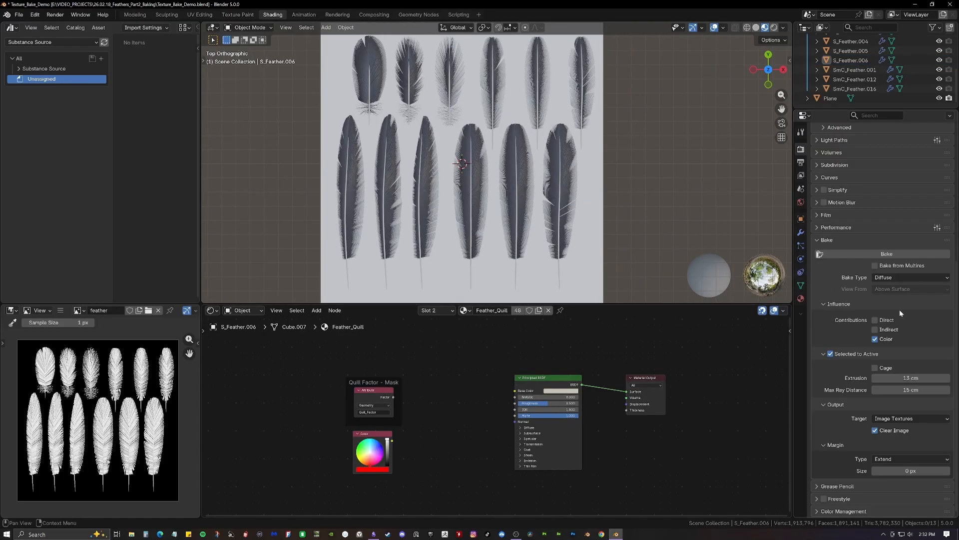
pyautogui.click(893, 278)
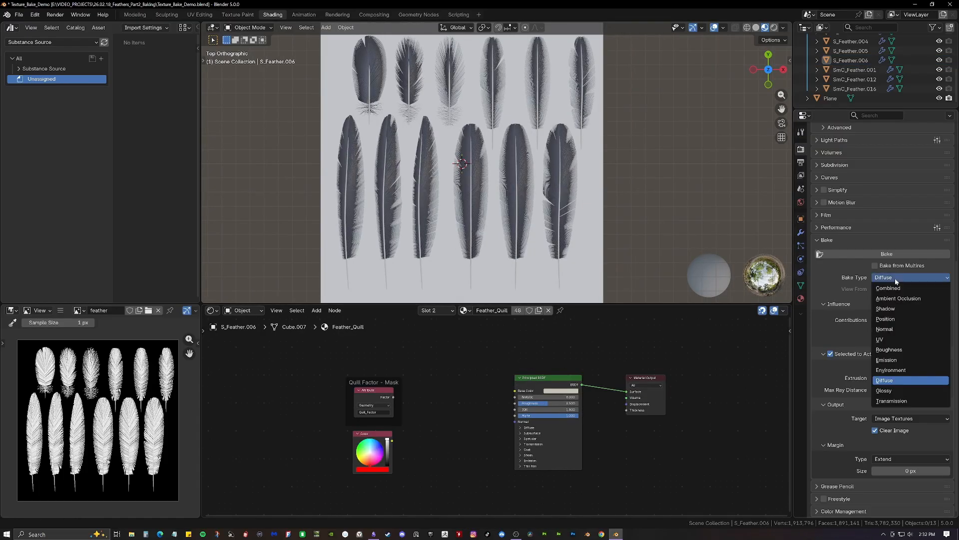
pyautogui.click(891, 330)
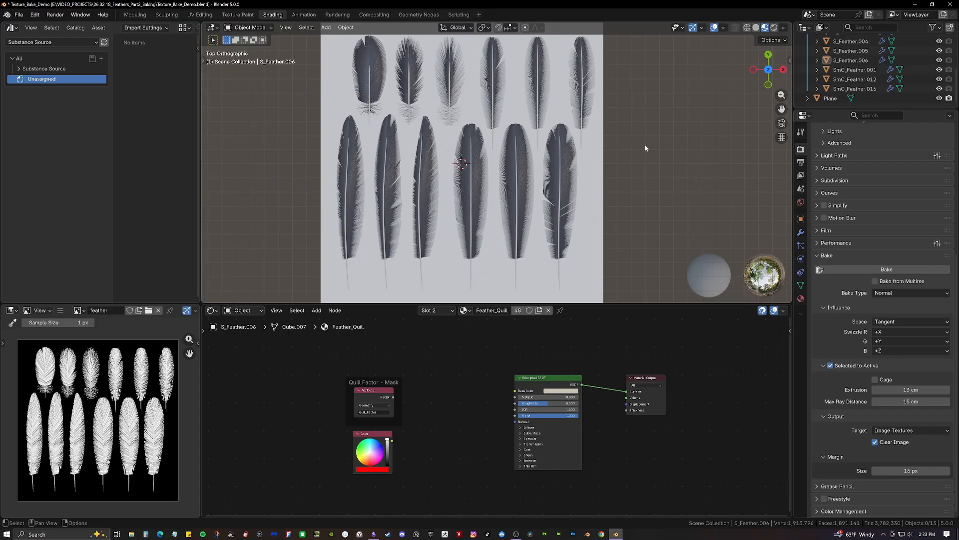
# Select all feathers with the plane active, bake the normal map onto the feather image texture, and view the whole result
pyautogui.press('a')
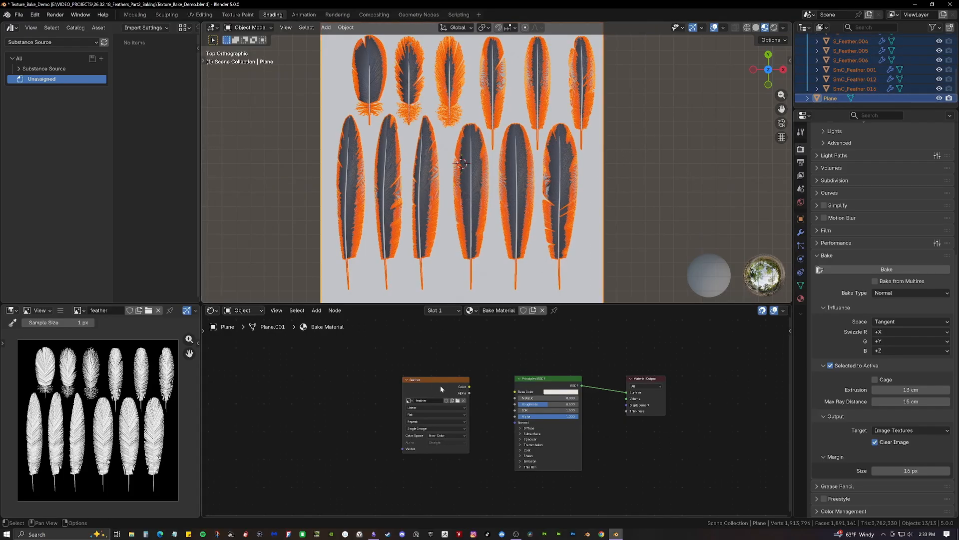
pyautogui.click(440, 385)
pyautogui.click(887, 269)
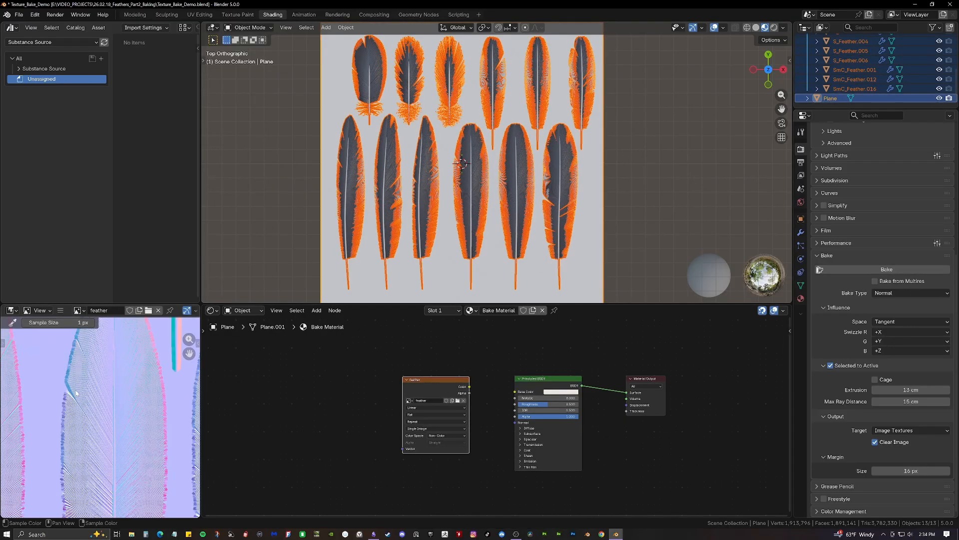
pyautogui.press('Home')
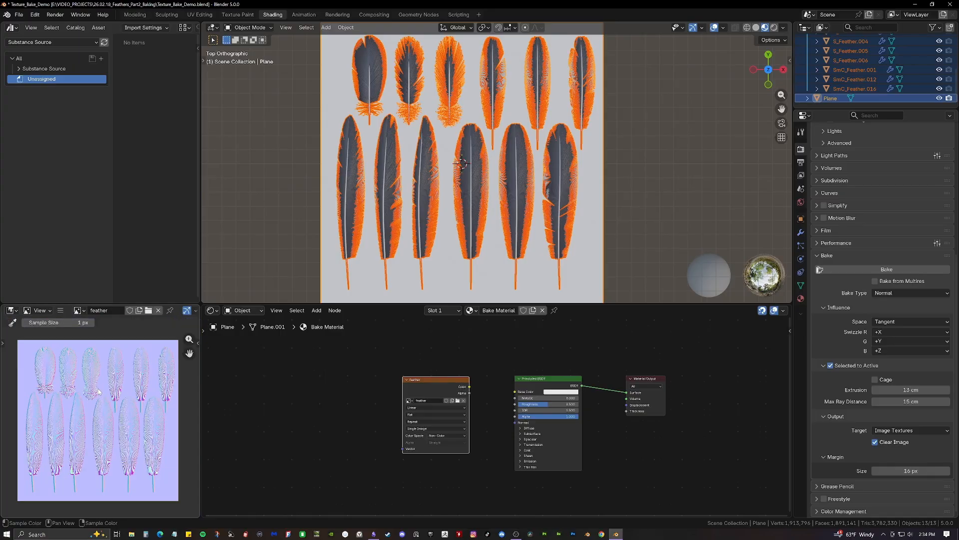
# Open the save-as dialog for the baked normal map and set color depth to 16 and compression to 0%
pyautogui.click(60, 310)
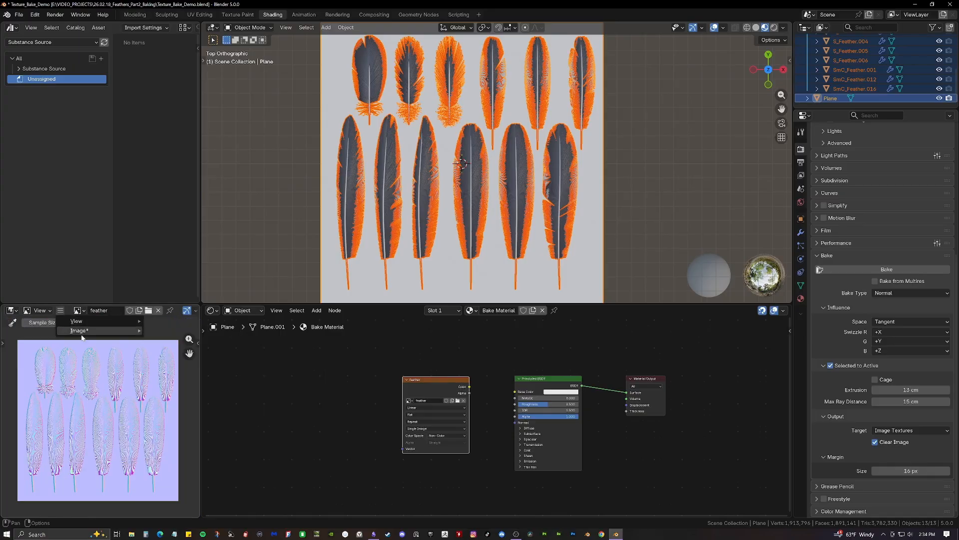
pyautogui.moveTo(96, 332)
pyautogui.click(170, 425)
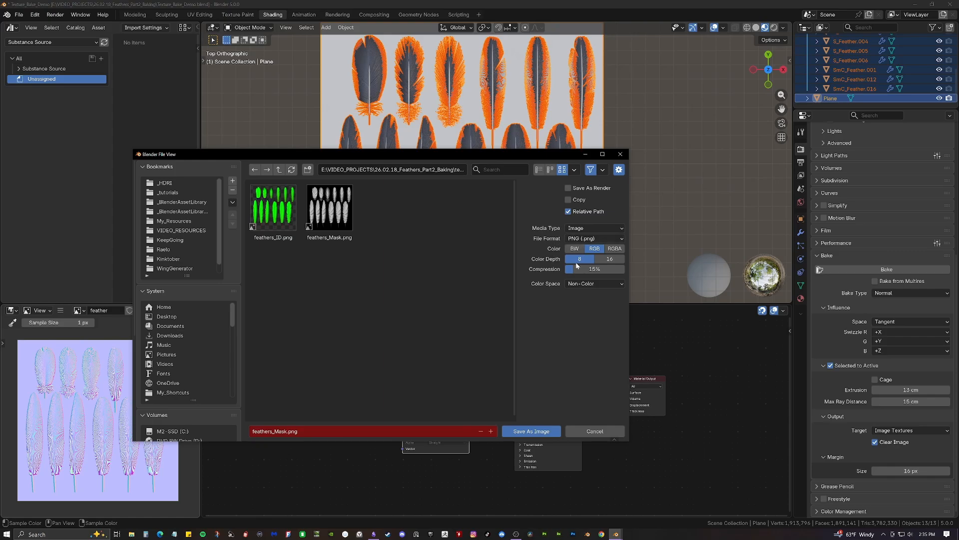
pyautogui.click(613, 262)
pyautogui.moveTo(597, 269); pyautogui.dragTo(562, 270)
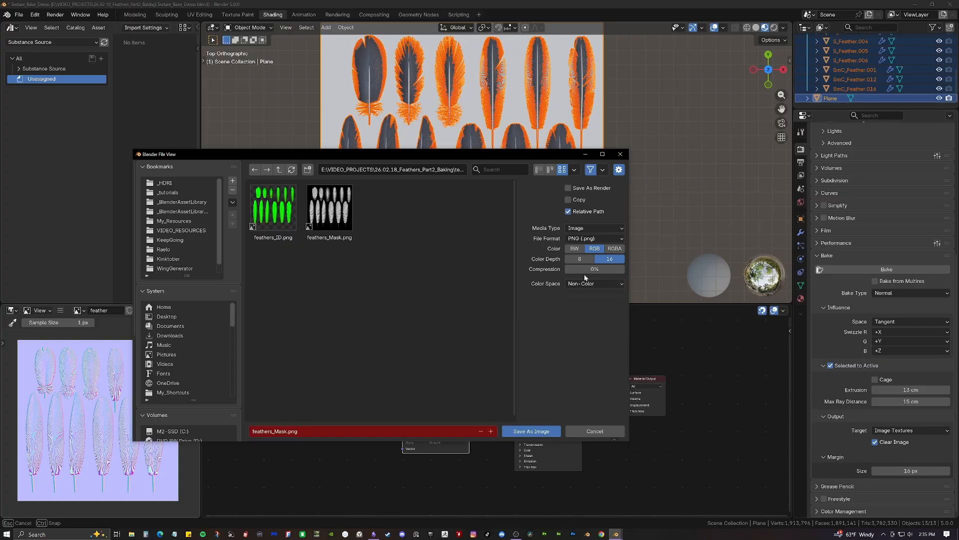
# Name the normal map file feathers_N.png and save it
pyautogui.click(322, 433)
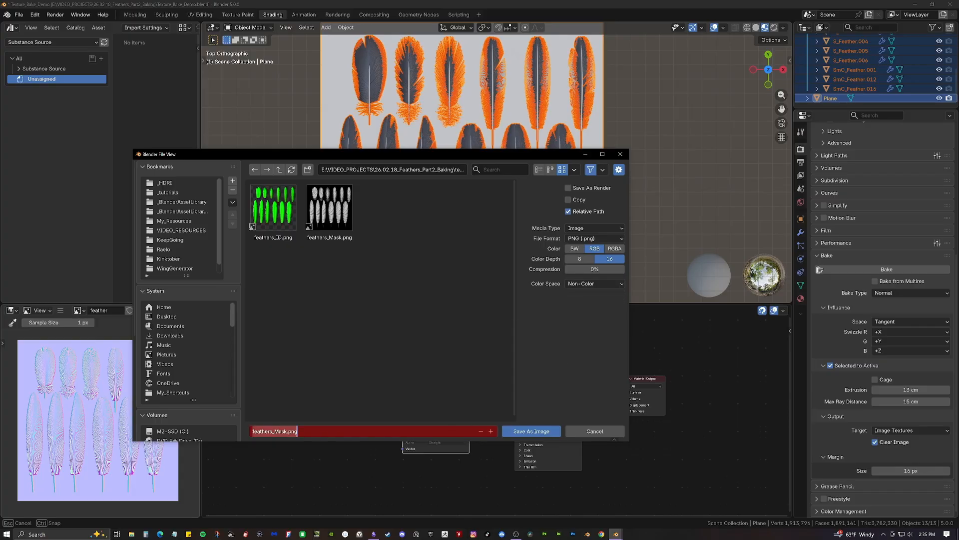
pyautogui.moveTo(287, 431); pyautogui.dragTo(274, 431)
pyautogui.write('N')
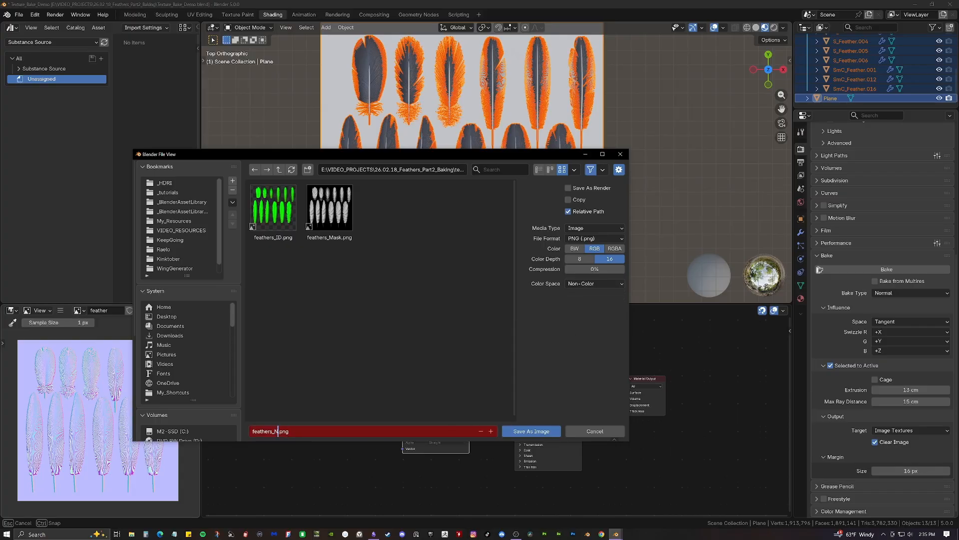
pyautogui.click(407, 326)
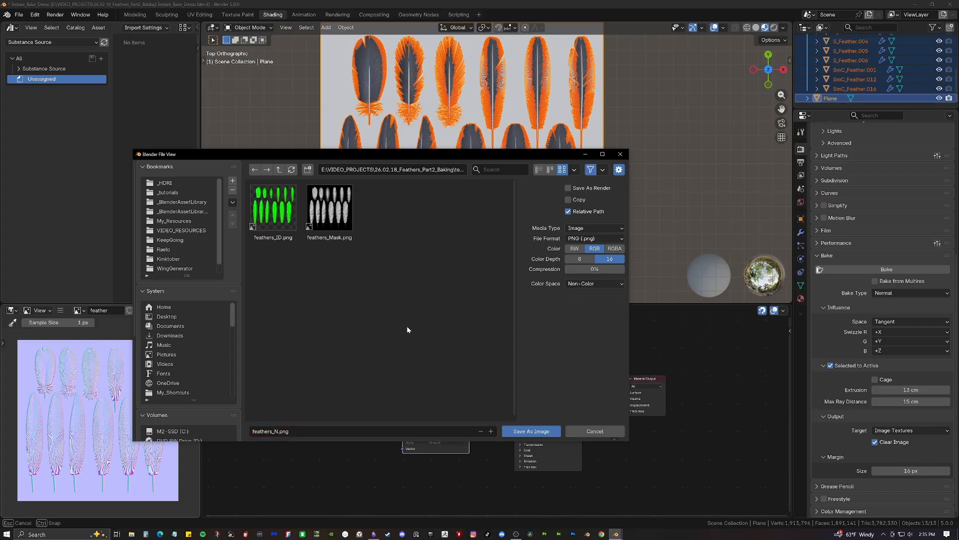
pyautogui.click(528, 431)
# Deselect everything and exclude the Feathers collection from the view layer, leaving only the plane
pyautogui.hotkey('alt', 'a')
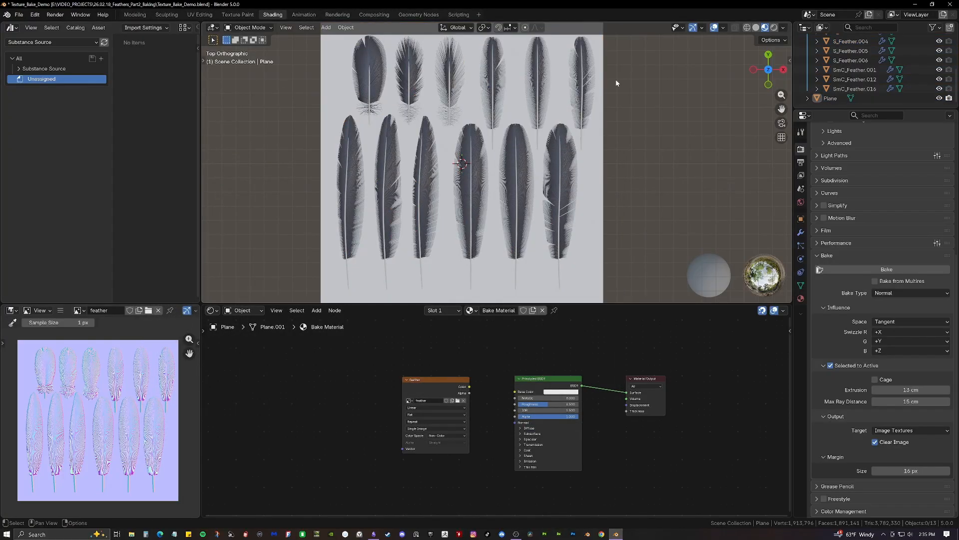
pyautogui.scroll(5, 830, 50)
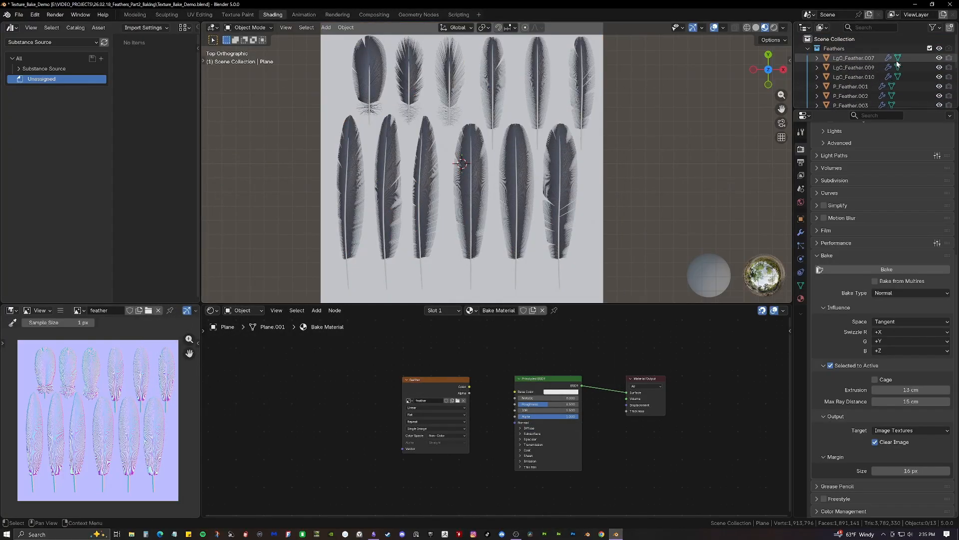
pyautogui.click(806, 48)
pyautogui.click(929, 48)
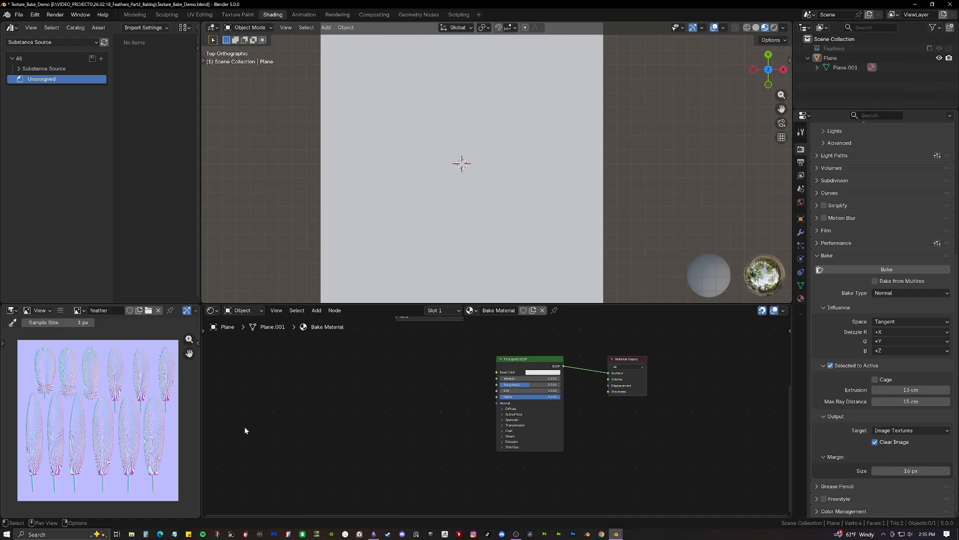
# Switch to File Explorer and bring baked feather textures from the textures folder into the plane's Bake Material as image nodes
pyautogui.click(132, 534)
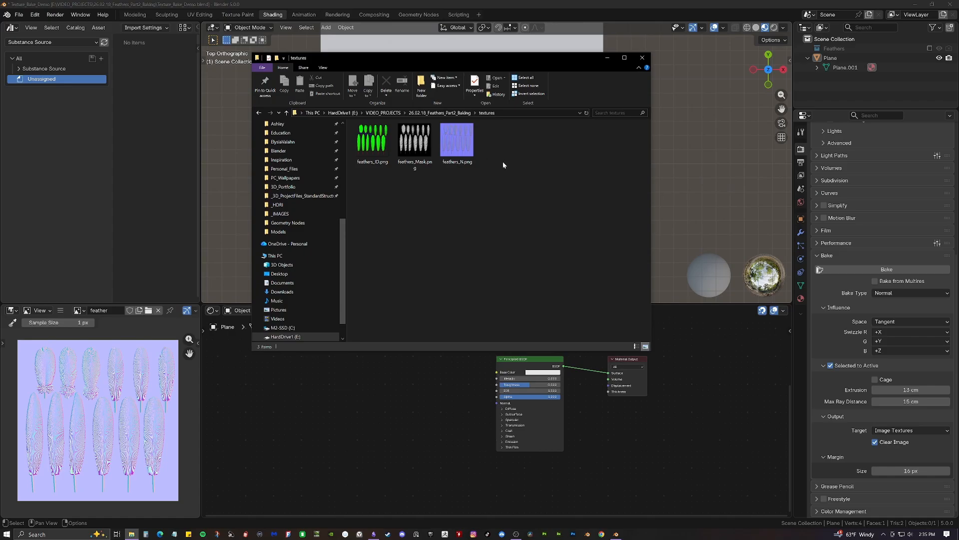
pyautogui.moveTo(463, 175); pyautogui.dragTo(400, 416)
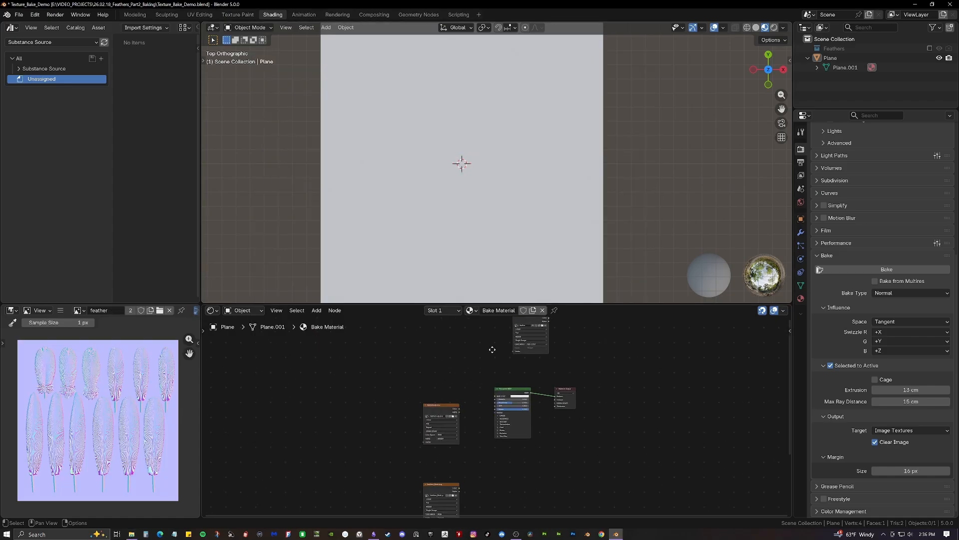
# Delete the old feather bake image node above the Principled BSDF in the Bake Material
pyautogui.scroll(3, 492, 352)
pyautogui.moveTo(488, 360); pyautogui.dragTo(483, 403, button='middle')
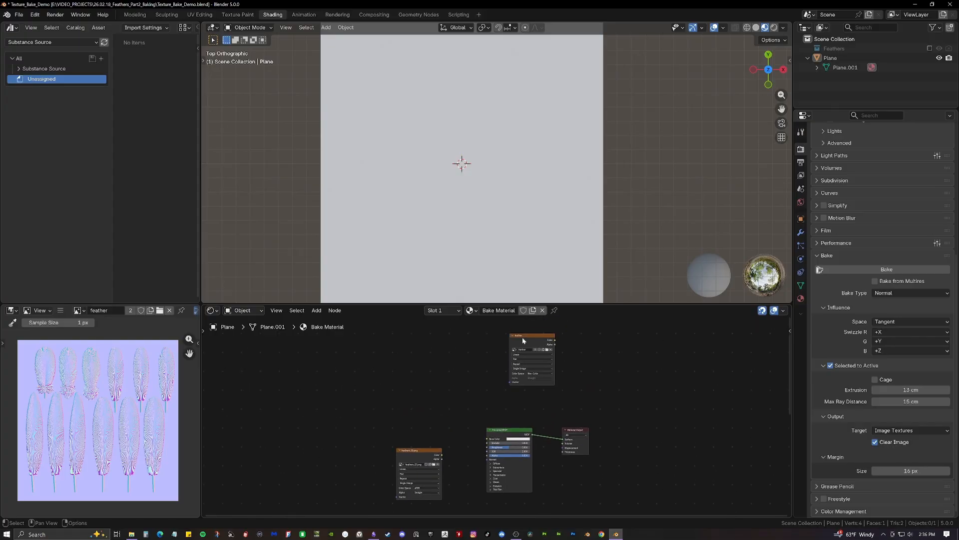
pyautogui.click(523, 336)
pyautogui.press('x')
pyautogui.moveTo(441, 433); pyautogui.dragTo(442, 392, button='middle')
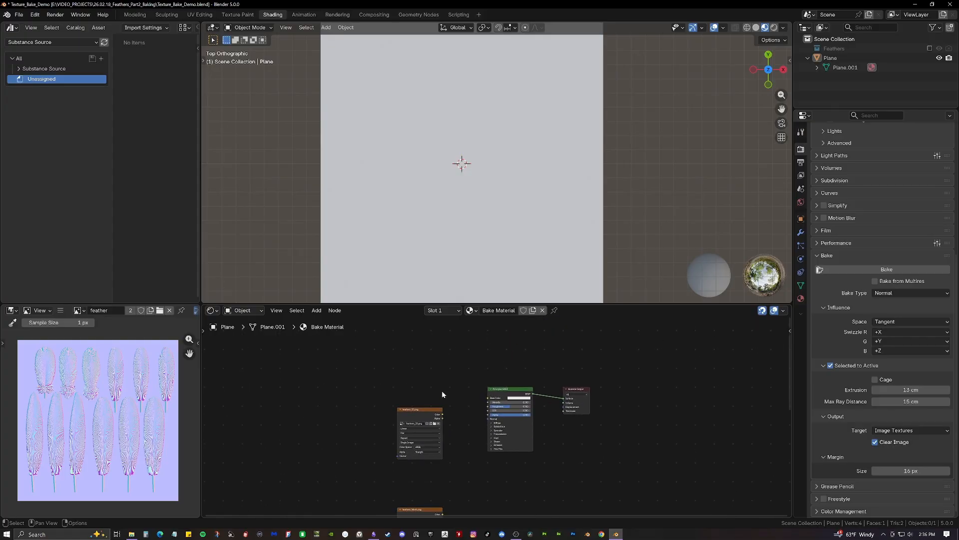
# Stack the feathers_Mask.png node beneath the feathers_ID.png node and set the mask's color space to Non-Color
pyautogui.scroll(2, 442, 394)
pyautogui.moveTo(371, 375); pyautogui.dragTo(377, 367, button='middle')
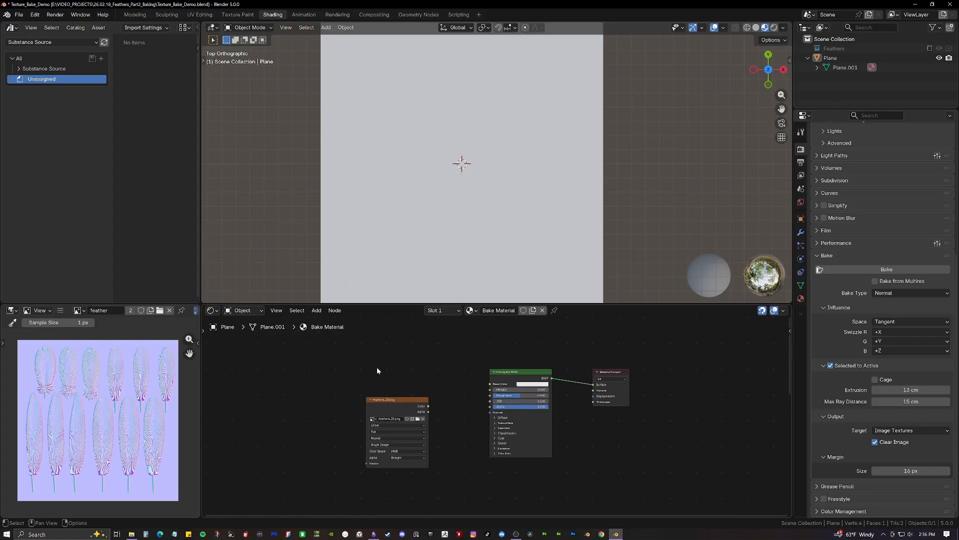
pyautogui.moveTo(385, 406)
pyautogui.mouseDown()
pyautogui.moveTo(341, 351)
pyautogui.moveTo(367, 408)
pyautogui.mouseUp()
pyautogui.scroll(1, 329, 375)
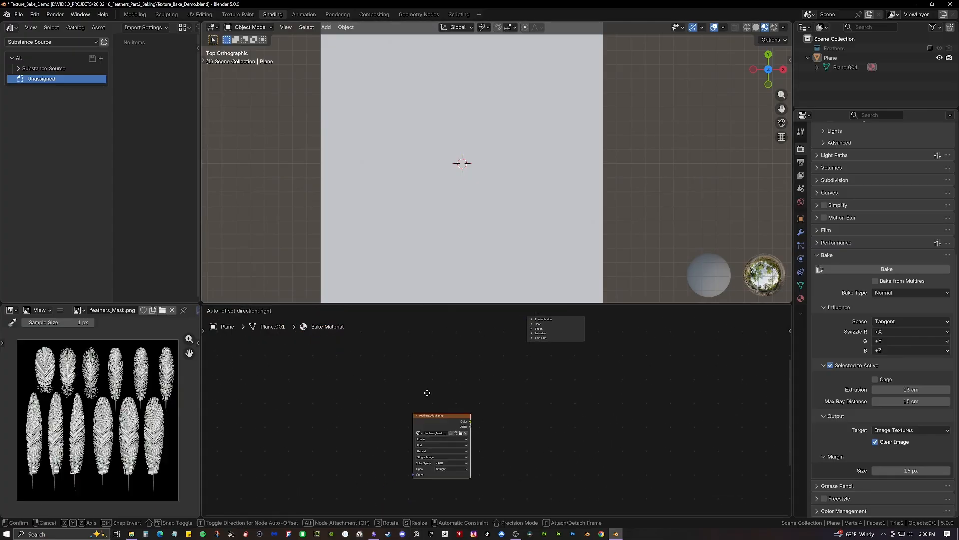
pyautogui.click(411, 369)
pyautogui.moveTo(416, 380); pyautogui.dragTo(414, 438, button='middle')
pyautogui.moveTo(418, 454); pyautogui.dragTo(395, 373)
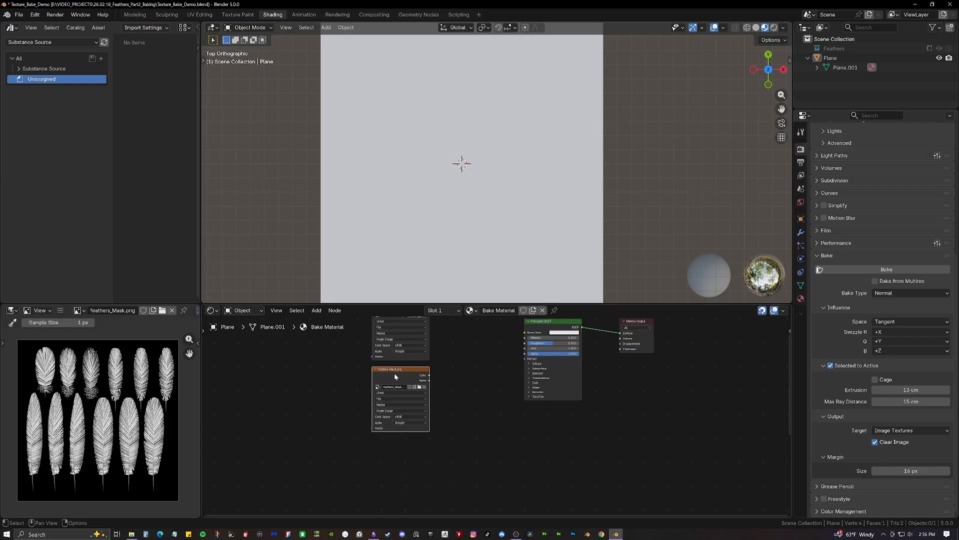
pyautogui.click(406, 416)
pyautogui.click(454, 447)
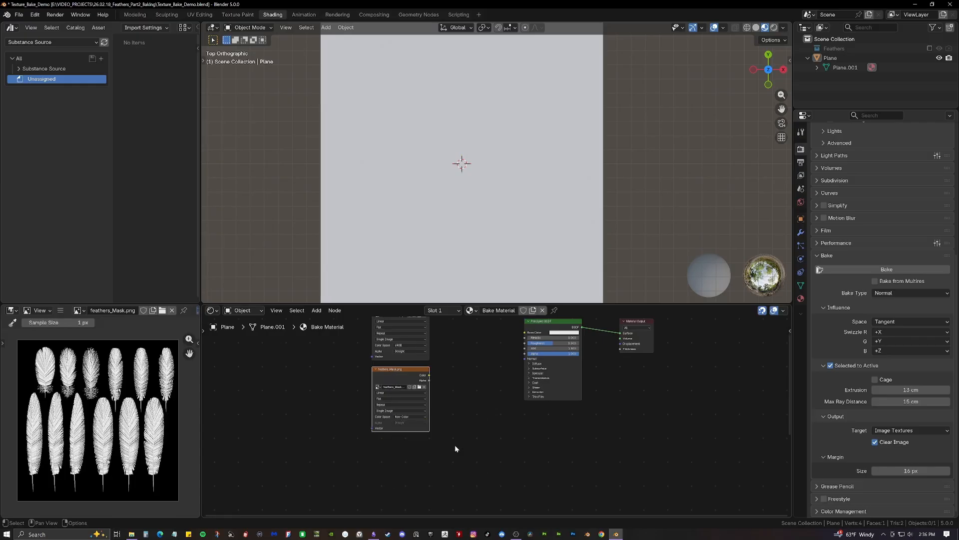
pyautogui.click(487, 432)
# Place the feather normal texture node directly beneath the feathers_Mask.png node, aligned with the other image textures
pyautogui.scroll(-2, 486, 431)
pyautogui.moveTo(482, 431); pyautogui.dragTo(464, 348, button='middle')
pyautogui.scroll(-1, 464, 350)
pyautogui.moveTo(436, 483); pyautogui.dragTo(409, 358)
pyautogui.scroll(5, 402, 379)
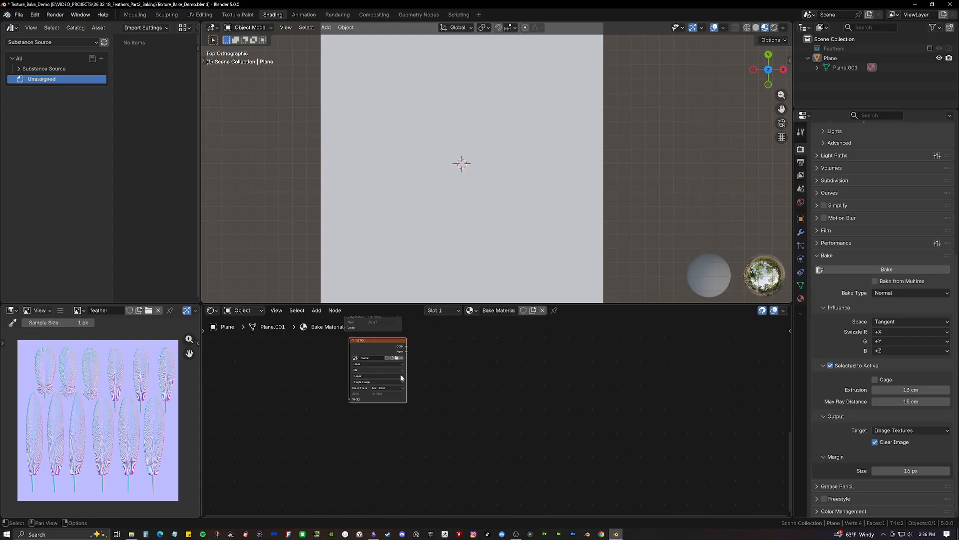
pyautogui.moveTo(401, 383); pyautogui.dragTo(418, 486, button='middle')
pyautogui.moveTo(363, 433); pyautogui.dragTo(357, 433)
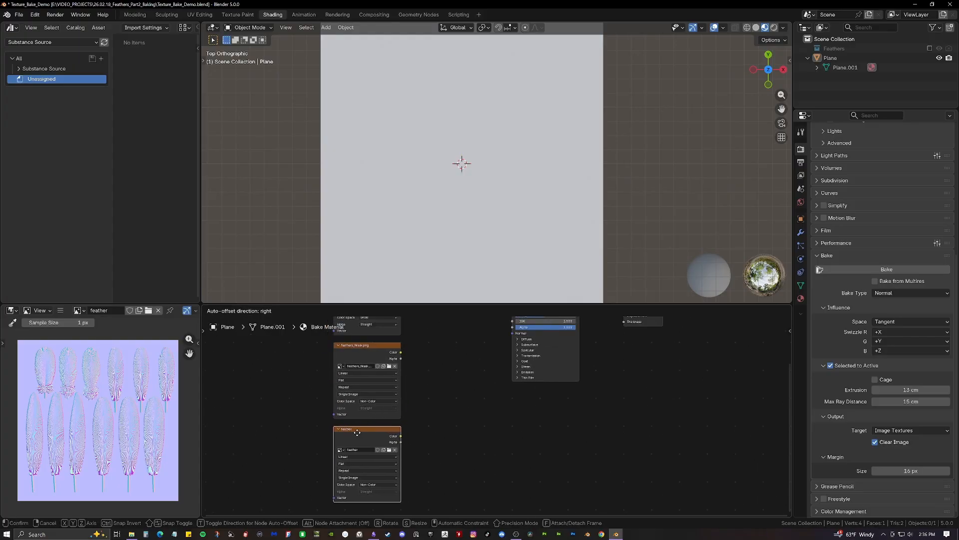
pyautogui.scroll(-2, 450, 399)
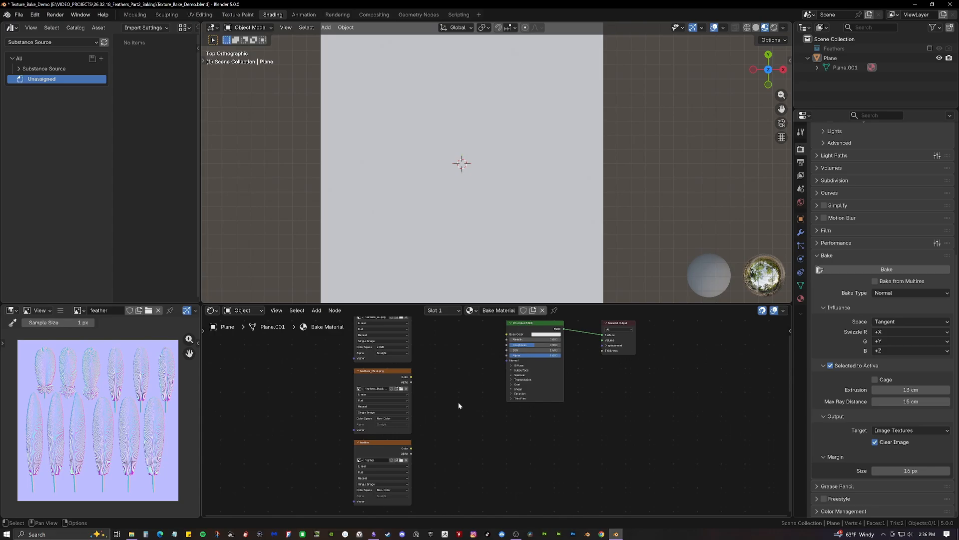
# Add a Normal Map node and connect the normal texture's Color through it to the Principled BSDF's Normal
pyautogui.hotkey('shift', 'a')
pyautogui.write('normalo')
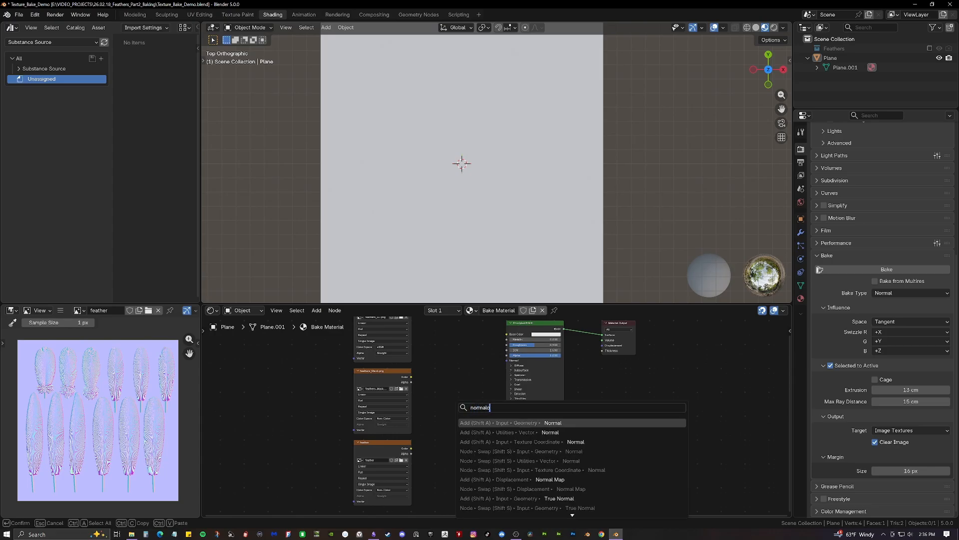
pyautogui.press('BackSpace')
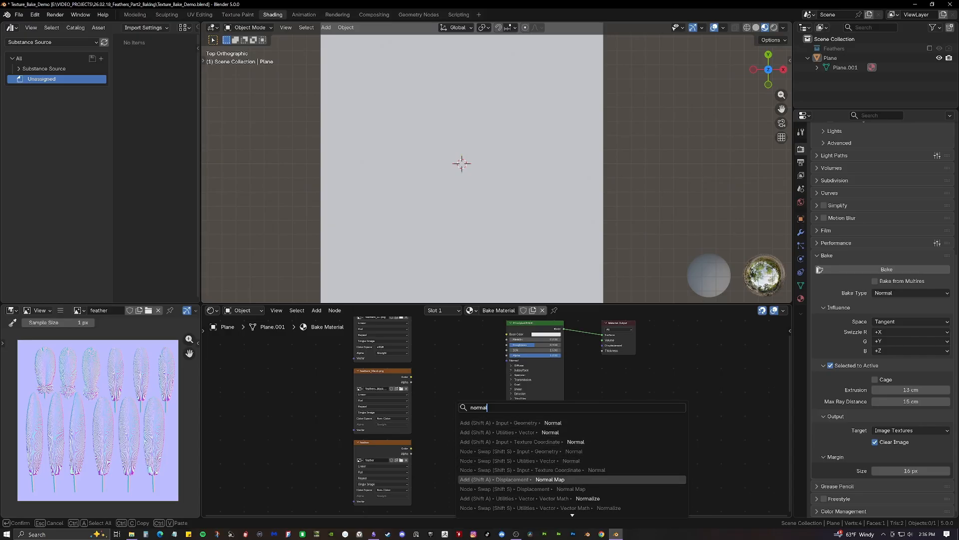
pyautogui.click(550, 479)
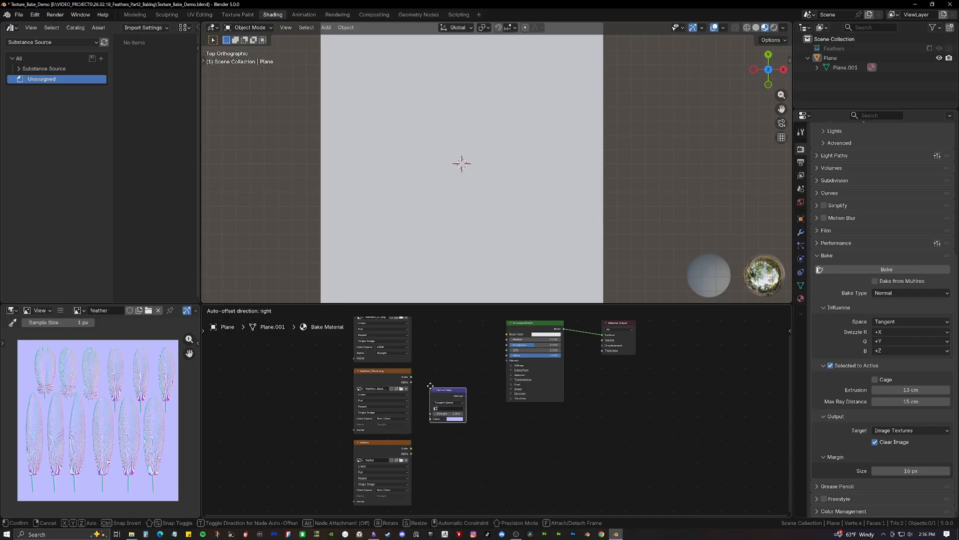
pyautogui.click(452, 412)
pyautogui.moveTo(411, 448); pyautogui.dragTo(508, 362)
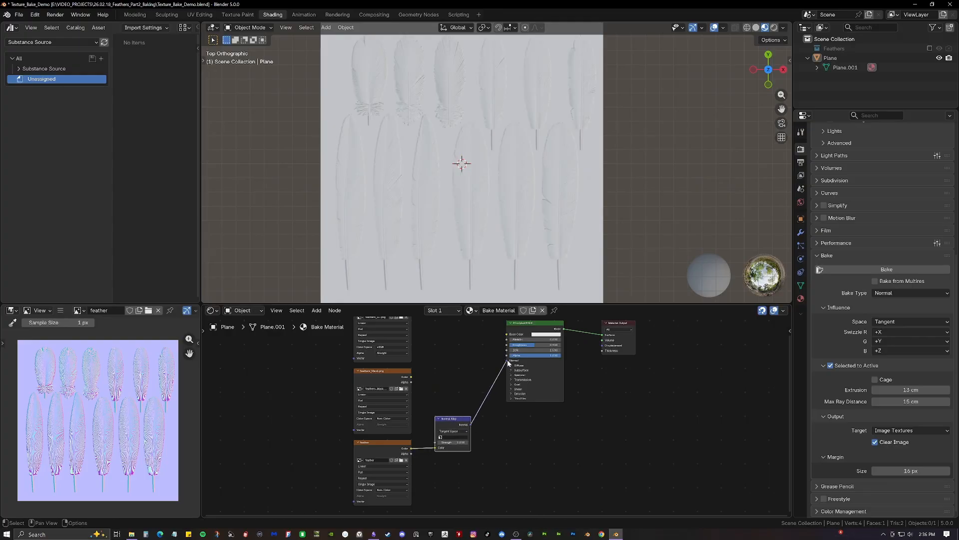
# Add Texture Coordinate and Mapping nodes to the normal texture and move the pair farther away from the image nodes
pyautogui.press('Home')
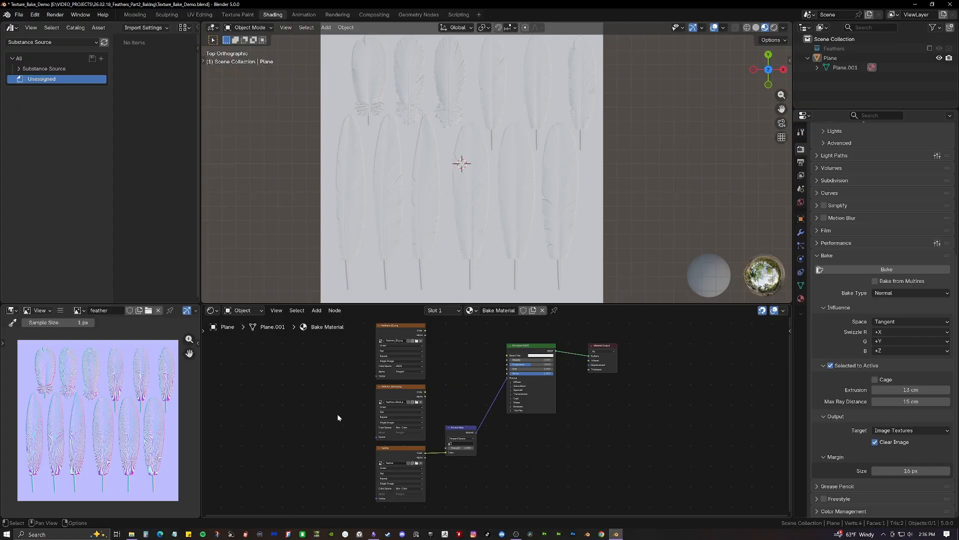
pyautogui.click(393, 453)
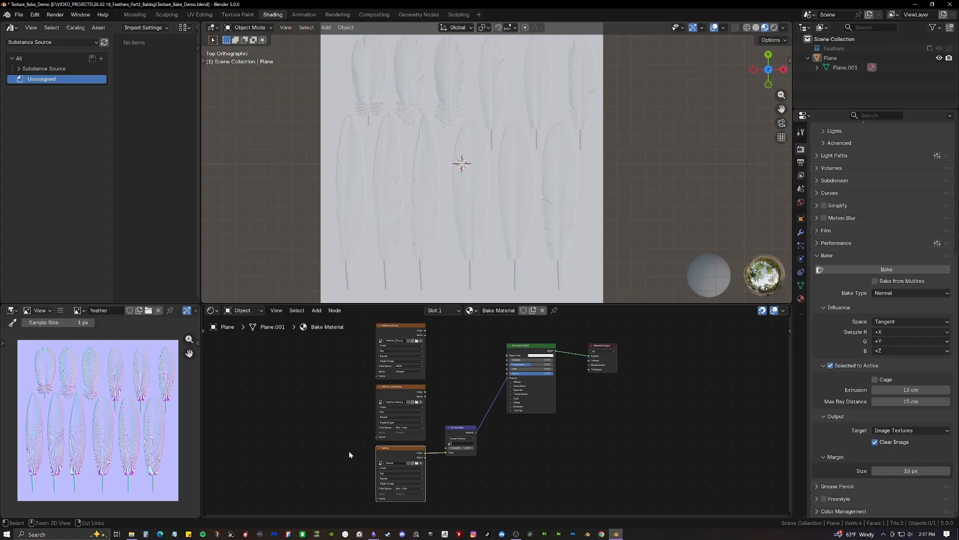
pyautogui.hotkey('ctrl', 't')
pyautogui.scroll(3, 415, 403)
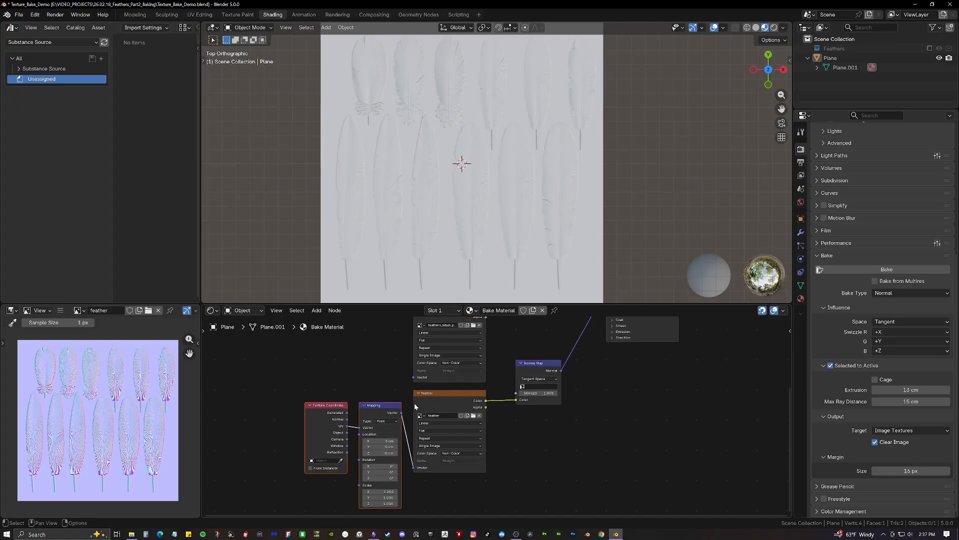
pyautogui.moveTo(291, 369); pyautogui.dragTo(386, 434)
pyautogui.press('g')
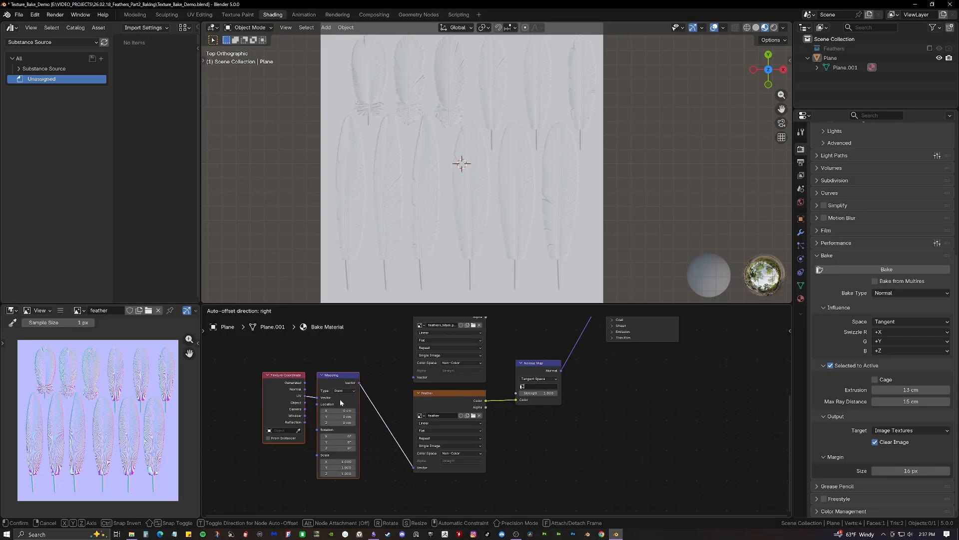
pyautogui.click(340, 403)
pyautogui.scroll(-1, 357, 401)
# Connect the Mapping node's Vector to the mask and ID textures and move the coordinate nodes farther away from them
pyautogui.click(442, 398)
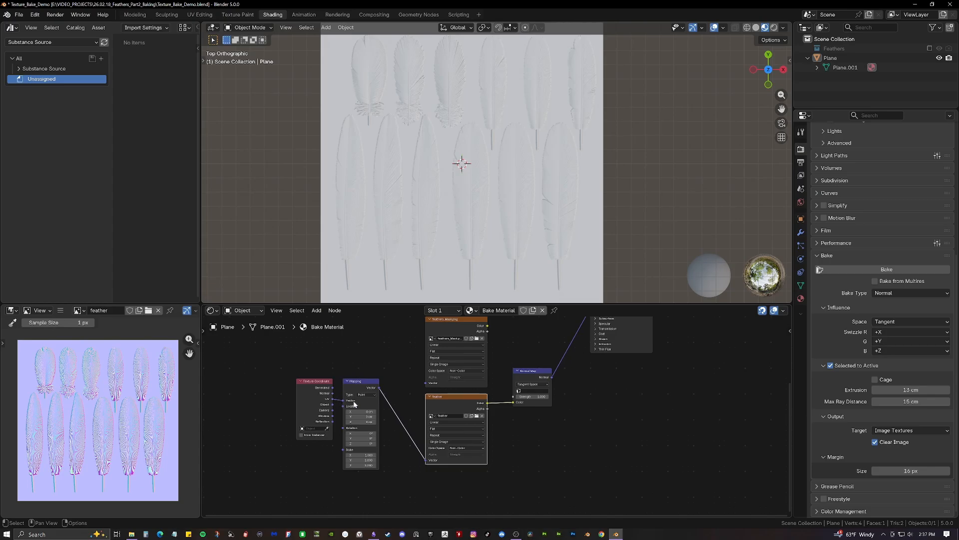
pyautogui.moveTo(391, 387); pyautogui.dragTo(388, 404, button='middle')
pyautogui.moveTo(376, 404); pyautogui.dragTo(423, 400)
pyautogui.moveTo(395, 399); pyautogui.dragTo(381, 433, button='middle')
pyautogui.moveTo(362, 439); pyautogui.dragTo(409, 357)
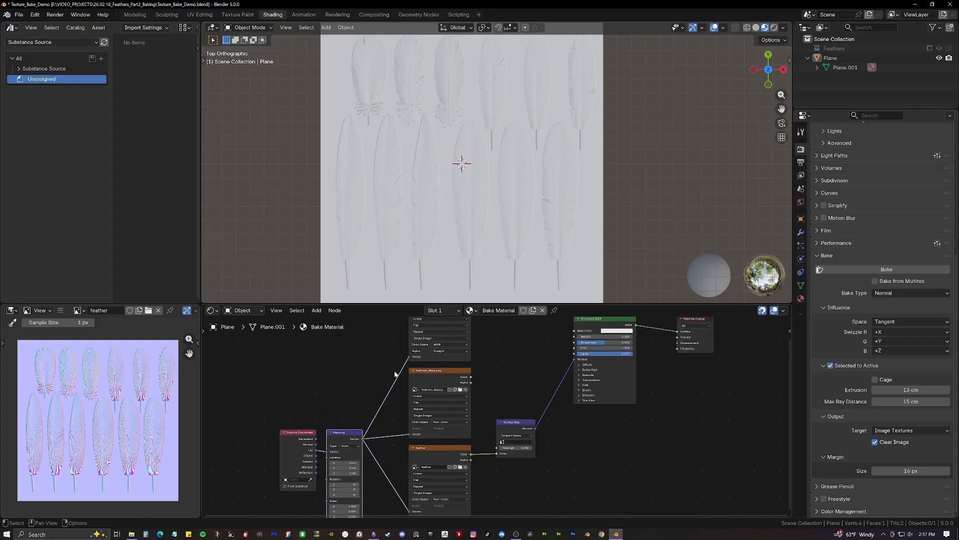
pyautogui.scroll(-3, 386, 381)
pyautogui.moveTo(333, 403); pyautogui.dragTo(380, 440)
pyautogui.moveTo(376, 440); pyautogui.dragTo(273, 374)
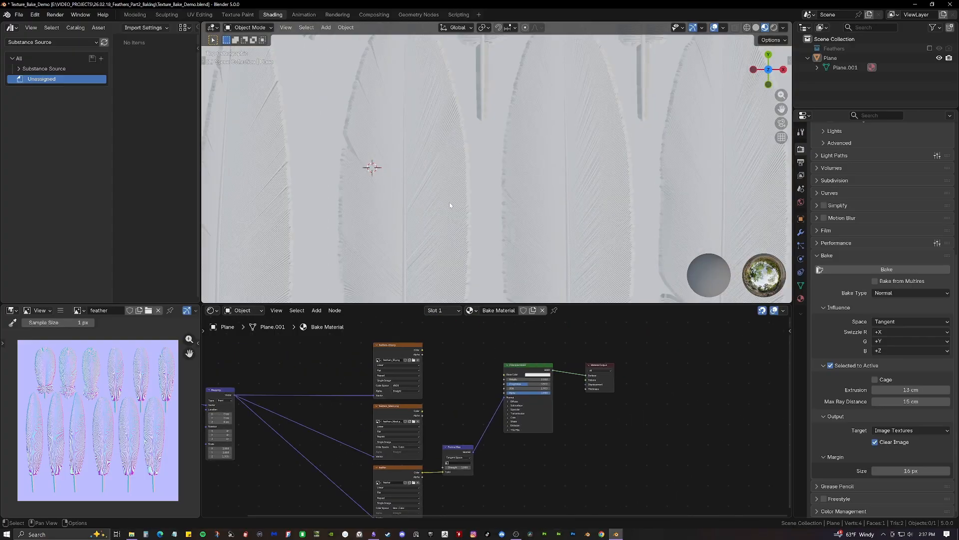
# Examine the normal map's effect on the plane and the quill area of the normal image up close
pyautogui.moveTo(449, 202); pyautogui.dragTo(414, 198, button='middle')
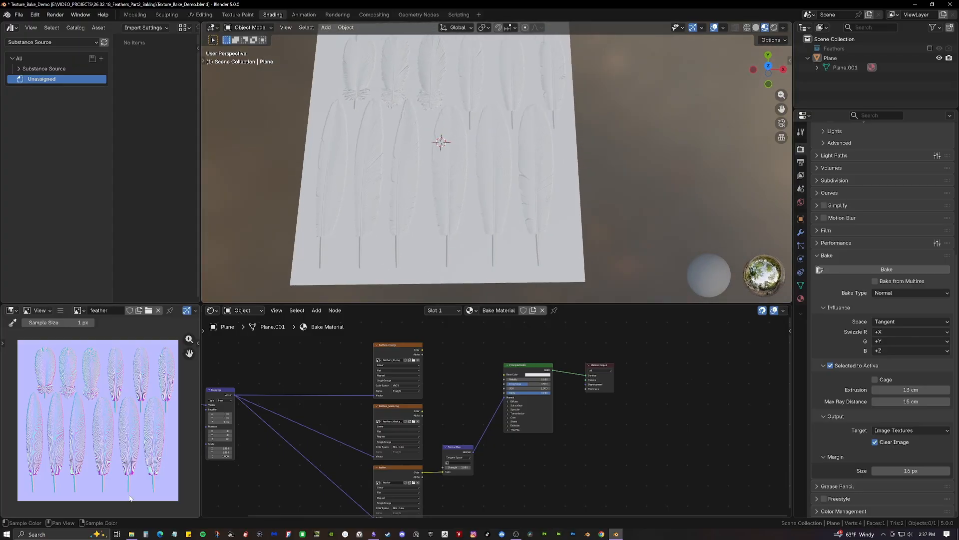
pyautogui.scroll(3, 351, 400)
pyautogui.click(400, 450)
pyautogui.scroll(4, 111, 411)
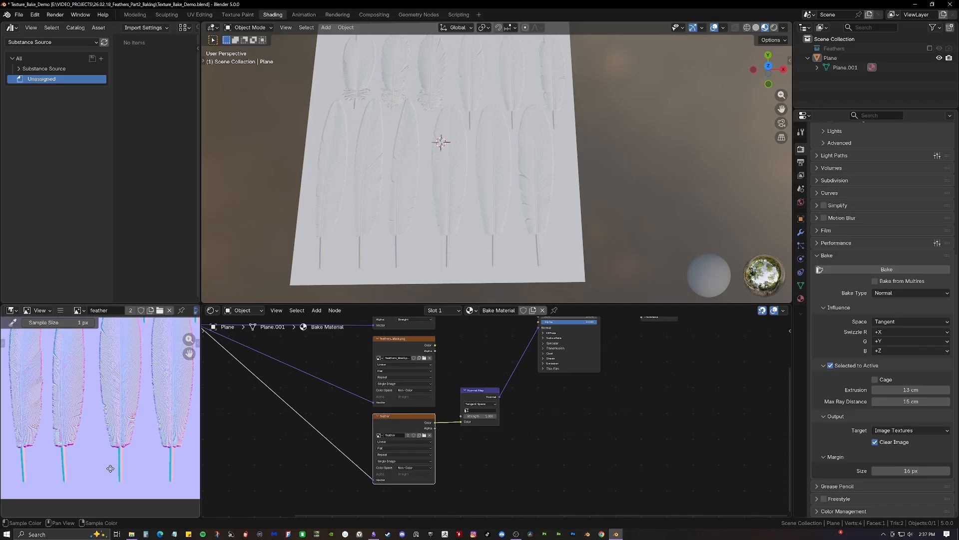
pyautogui.moveTo(108, 468); pyautogui.dragTo(90, 470)
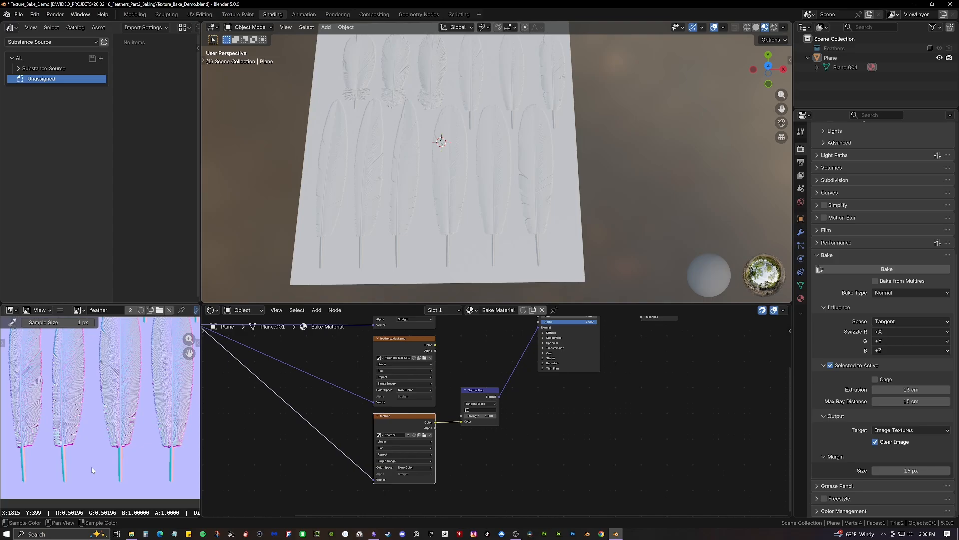
pyautogui.press('Home')
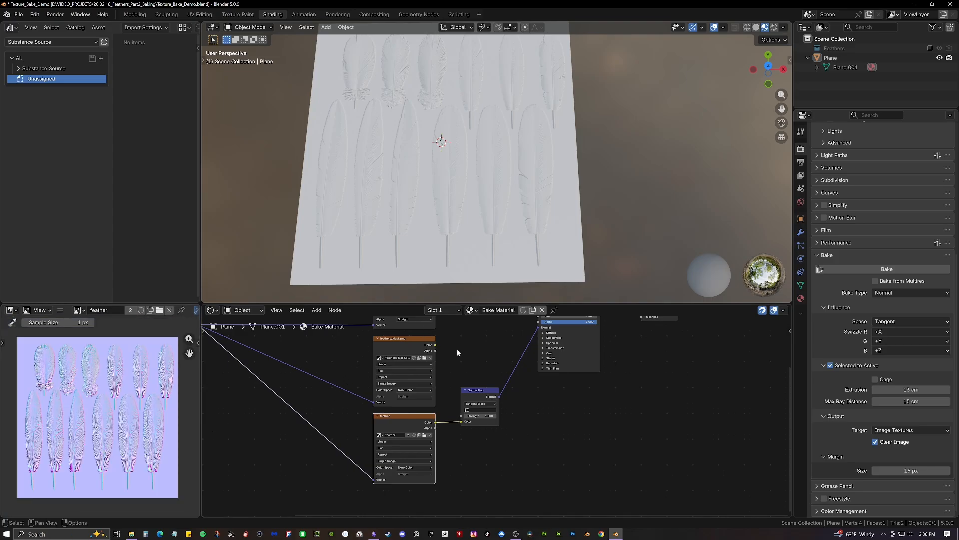
# Connect the feathers_ID.png Alpha to the Principled BSDF's Alpha and check the cut-out feathers in the viewport
pyautogui.keyDown('shift'); pyautogui.scroll(4, 439, 349); pyautogui.keyUp('shift')
pyautogui.click(400, 347)
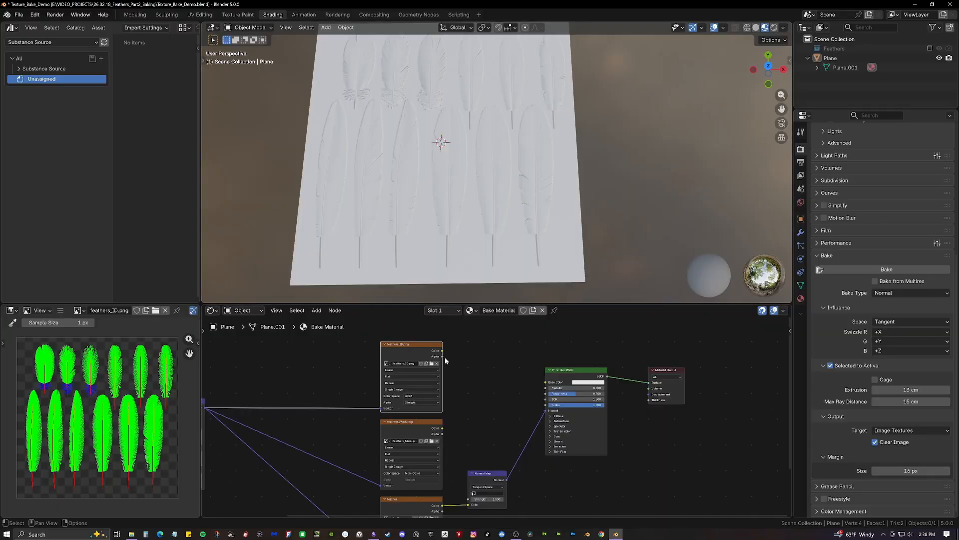
pyautogui.moveTo(442, 356); pyautogui.dragTo(545, 405)
pyautogui.scroll(4, 454, 142)
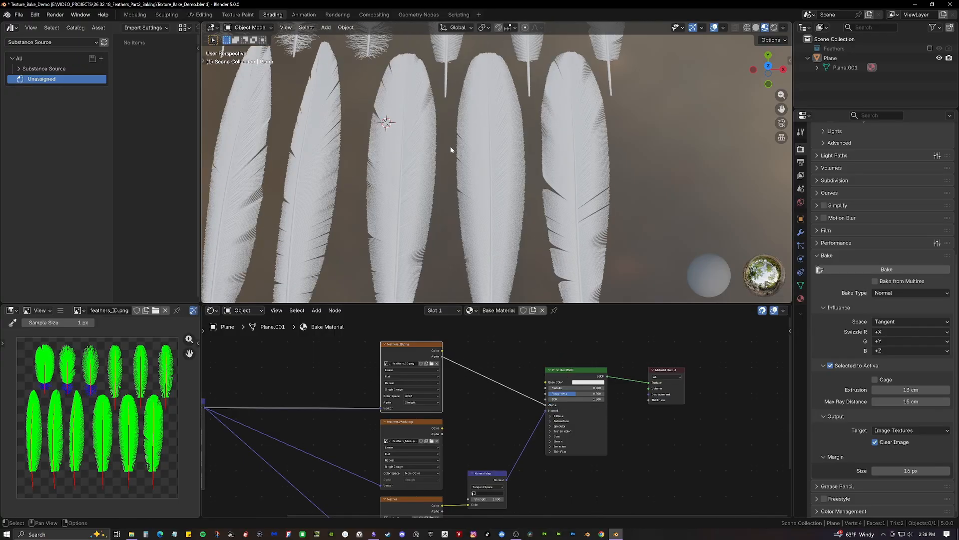
pyautogui.moveTo(451, 150); pyautogui.dragTo(460, 177, button='middle')
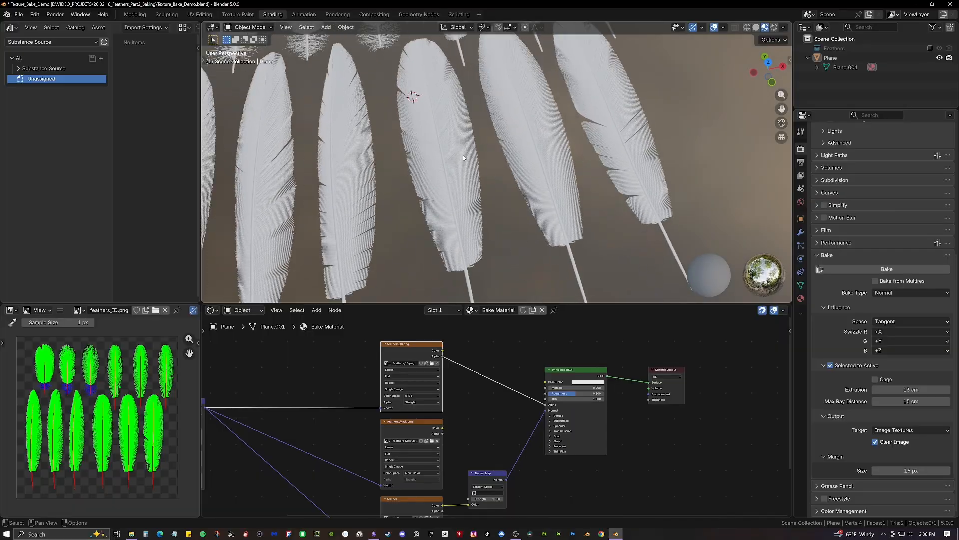
pyautogui.scroll(4, 460, 177)
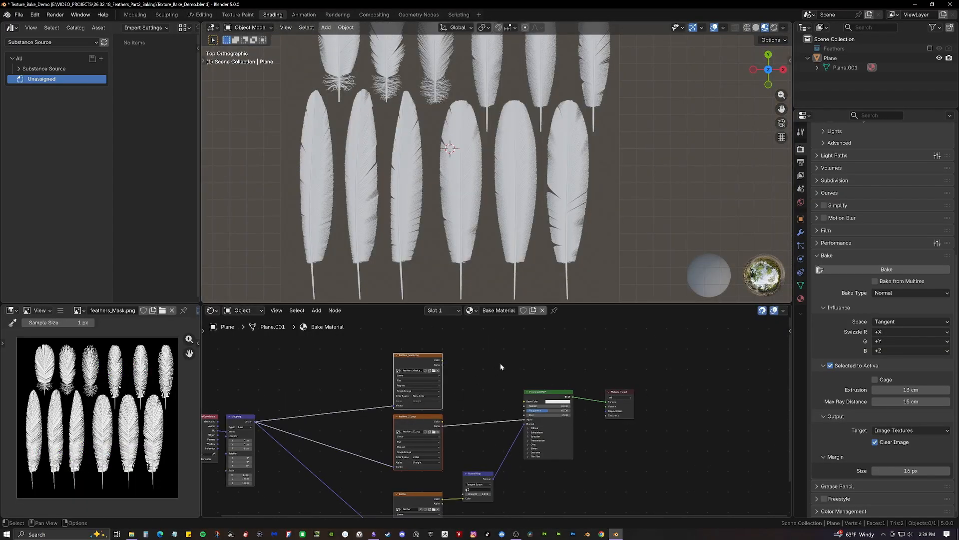
# Move the feathers_Mask.png and feathers_ID.png nodes farther from the Principled BSDF to make room for color nodes
pyautogui.moveTo(424, 435); pyautogui.dragTo(390, 418, button='middle')
pyautogui.click(387, 417)
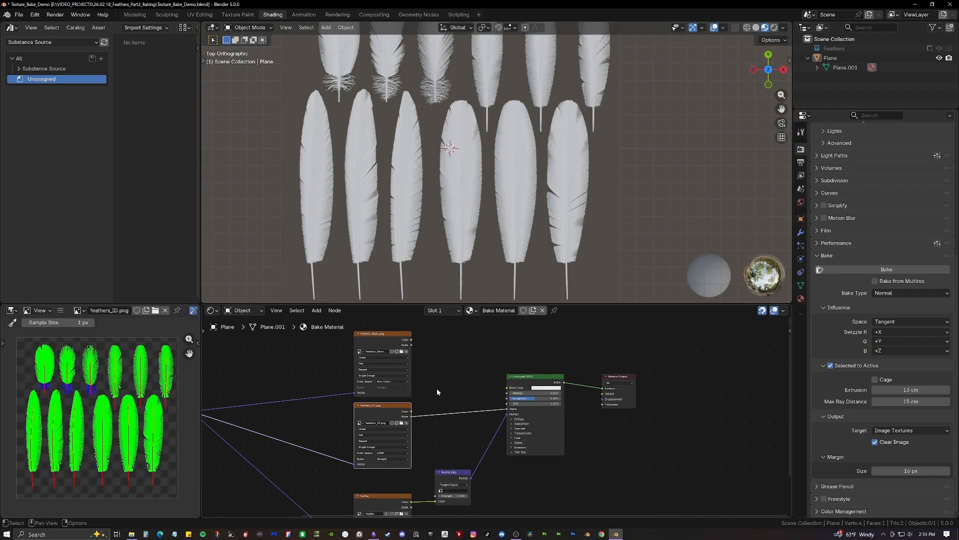
pyautogui.click(478, 365)
pyautogui.moveTo(477, 364); pyautogui.dragTo(463, 359, button='middle')
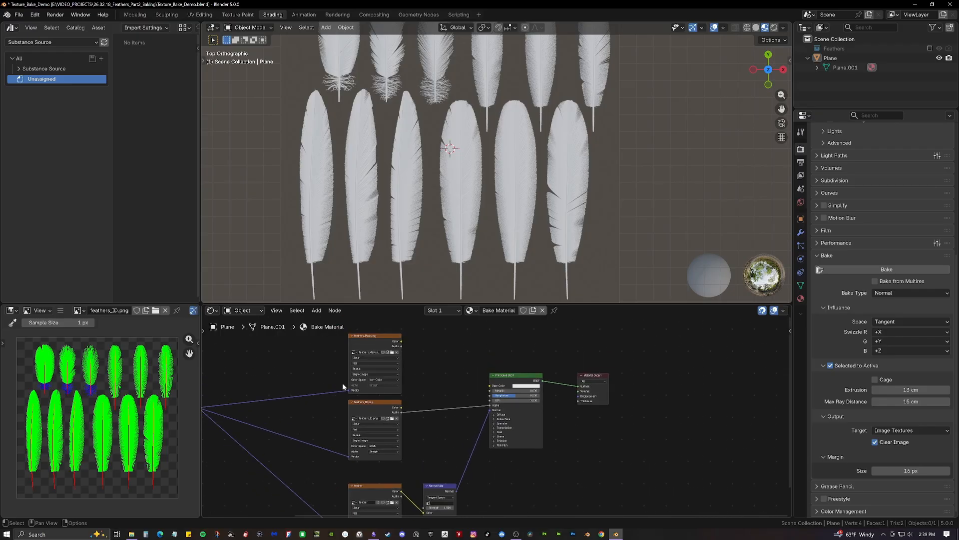
pyautogui.moveTo(329, 359); pyautogui.dragTo(325, 401)
# Add a Color input node and place it beside the feathers_Mask.png node, toward the Principled BSDF
pyautogui.click(397, 363)
pyautogui.hotkey('shift', 'a')
pyautogui.moveTo(404, 362)
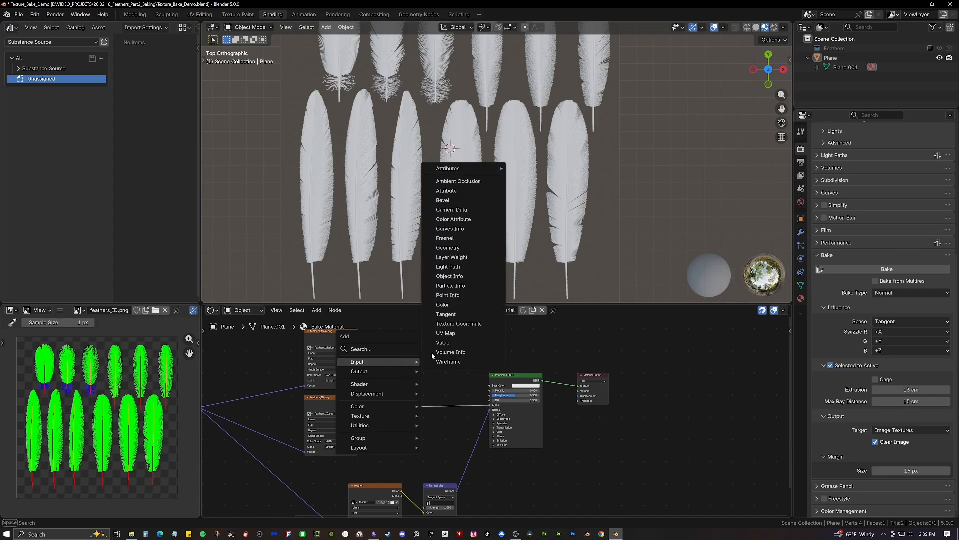
pyautogui.click(443, 305)
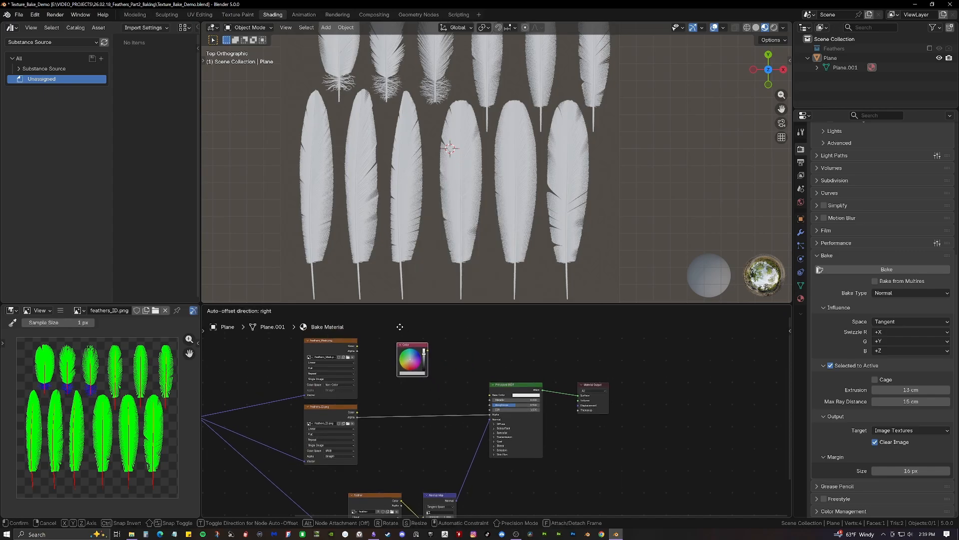
pyautogui.click(392, 368)
pyautogui.moveTo(393, 385); pyautogui.dragTo(392, 349, button='middle')
pyautogui.moveTo(396, 350); pyautogui.dragTo(391, 364)
# Give the Color node a pale, slightly warm tint and lower its saturation using HSV values
pyautogui.scroll(2, 392, 396)
pyautogui.scroll(1, 393, 396)
pyautogui.click(374, 384)
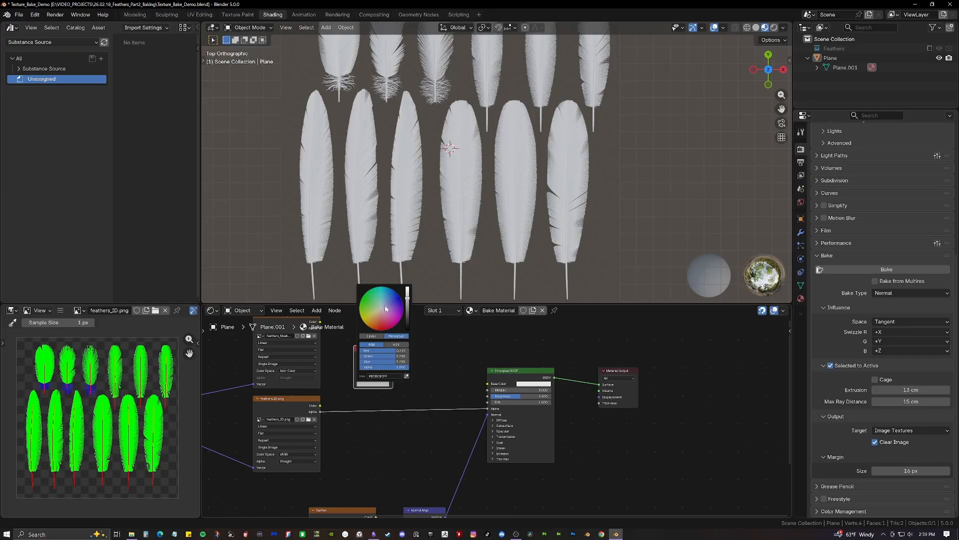
pyautogui.moveTo(385, 309); pyautogui.dragTo(380, 312)
pyautogui.click(396, 344)
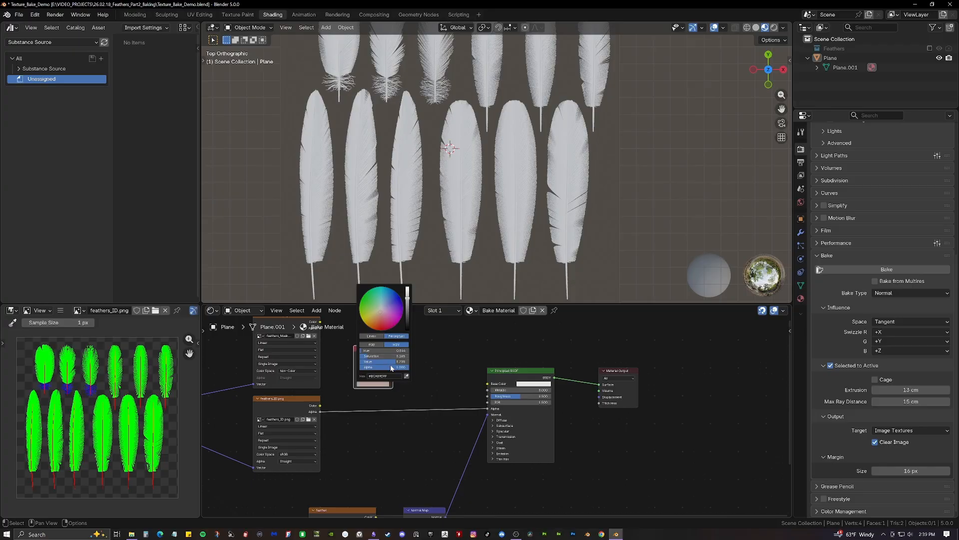
pyautogui.moveTo(383, 357); pyautogui.dragTo(378, 357)
# Place the pale Color node beside feathers_Mask.png and label it Quill
pyautogui.moveTo(374, 354); pyautogui.dragTo(380, 369, button='middle')
pyautogui.moveTo(380, 364)
pyautogui.mouseDown()
pyautogui.moveTo(380, 337)
pyautogui.moveTo(379, 355)
pyautogui.mouseUp()
pyautogui.press('F2')
pyautogui.write('Qu')
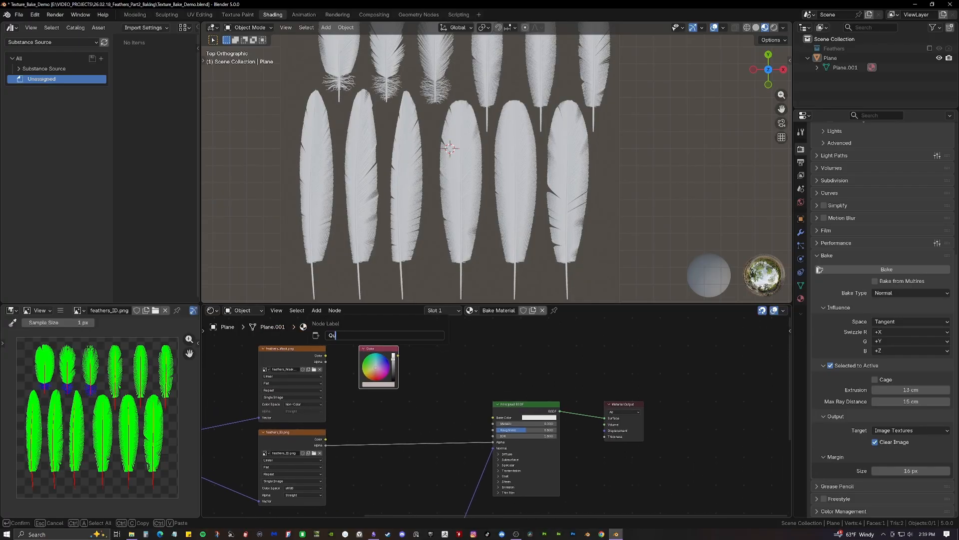
pyautogui.write('ill')
pyautogui.press('Return')
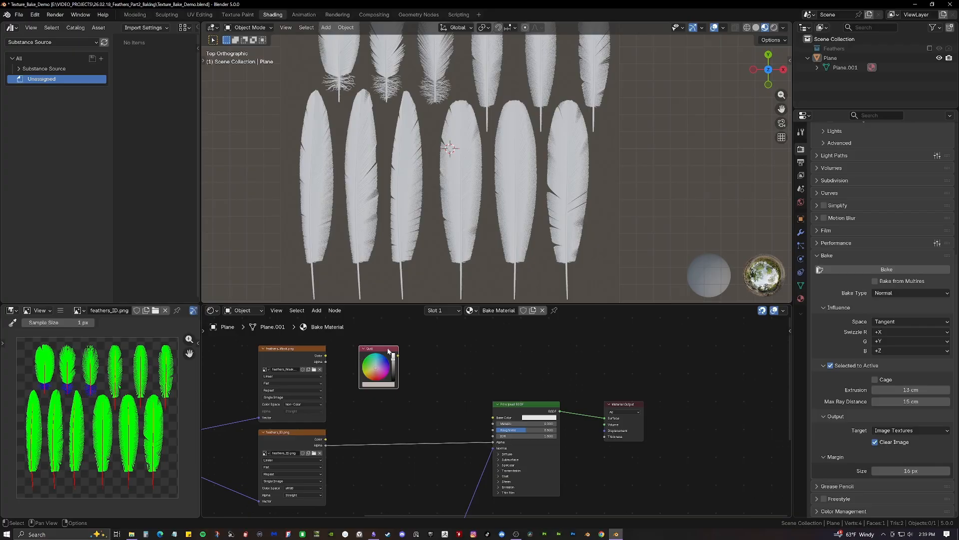
# Duplicate the Quill color node directly below it, label the copy Barbs and give it a dusty pink color
pyautogui.hotkey('shift', 'd')
pyautogui.click(415, 401)
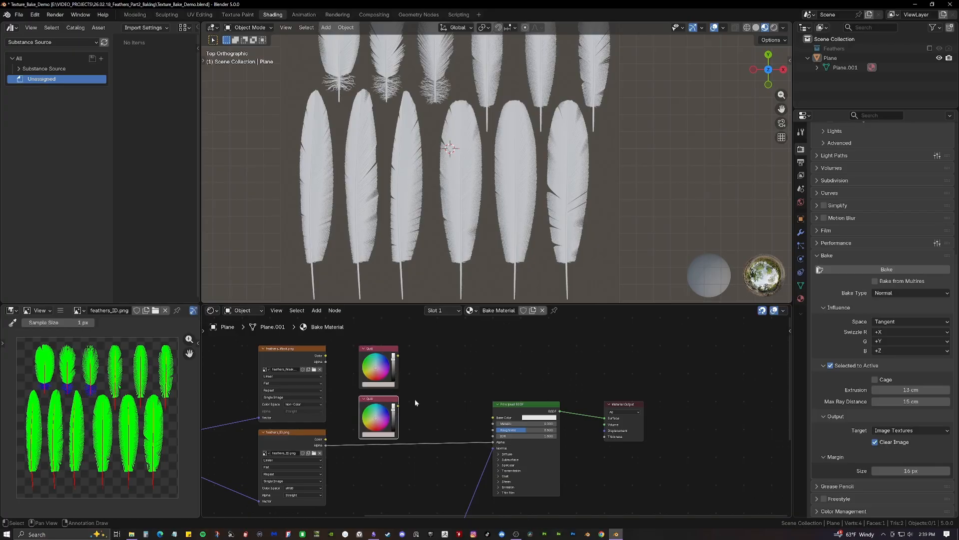
pyautogui.click(415, 398)
pyautogui.moveTo(415, 399); pyautogui.dragTo(413, 372, button='middle')
pyautogui.click(381, 379)
pyautogui.press('F2')
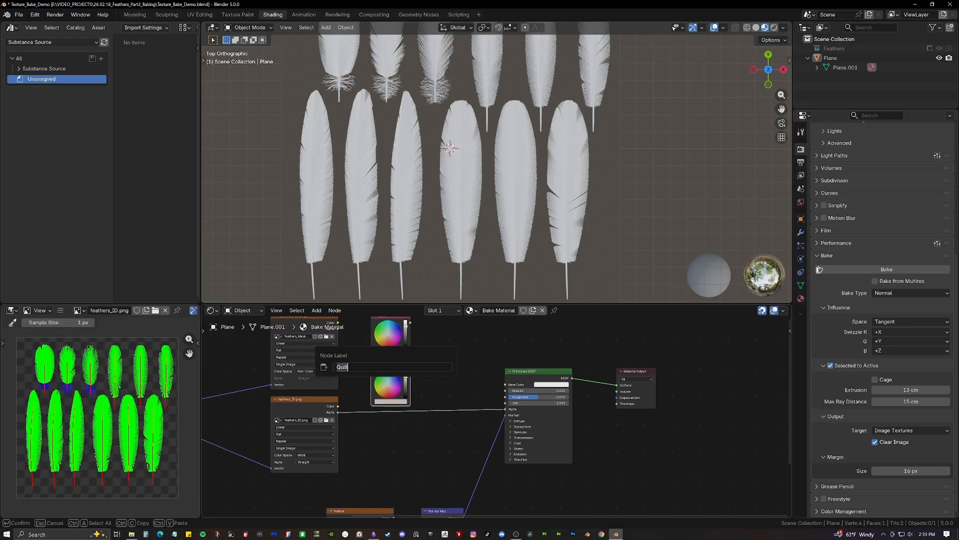
pyautogui.write('Barbs')
pyautogui.press('Return')
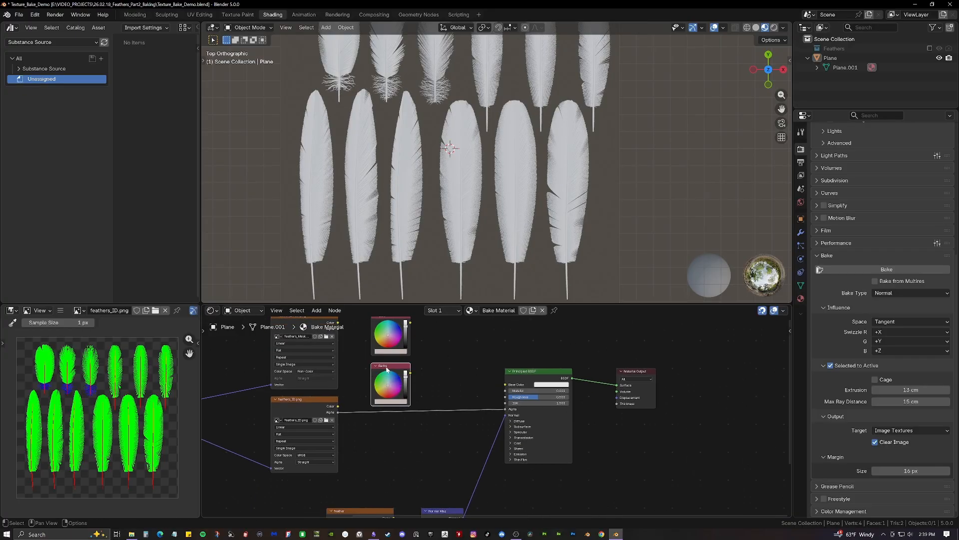
pyautogui.click(390, 400)
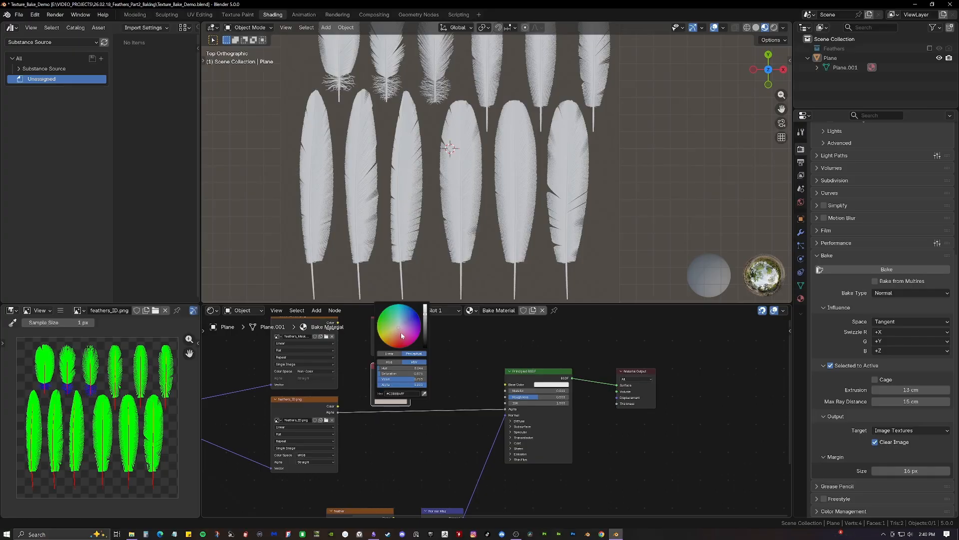
pyautogui.moveTo(402, 336); pyautogui.dragTo(403, 333)
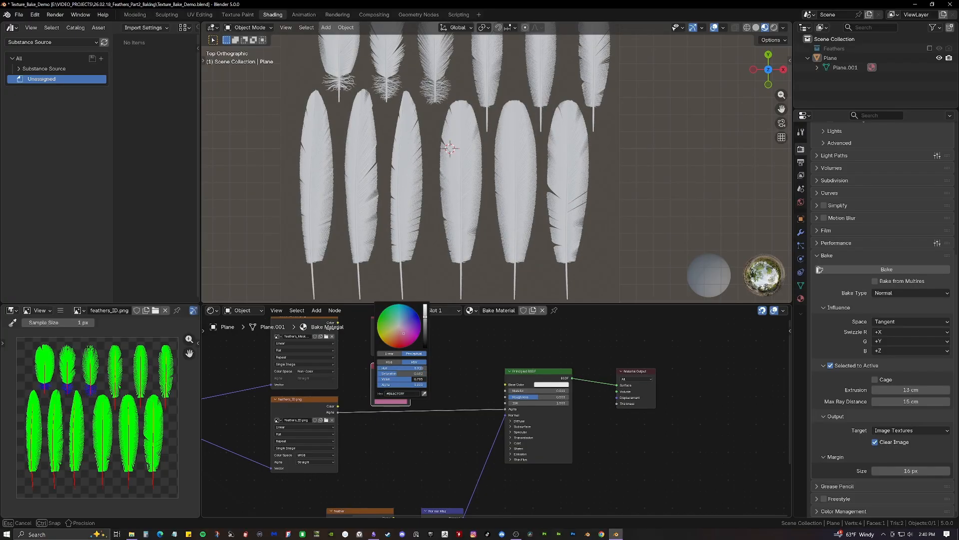
# Duplicate the Barbs color node below it, label the copy Tuft and give it a lighter pink
pyautogui.hotkey('shift', 'd')
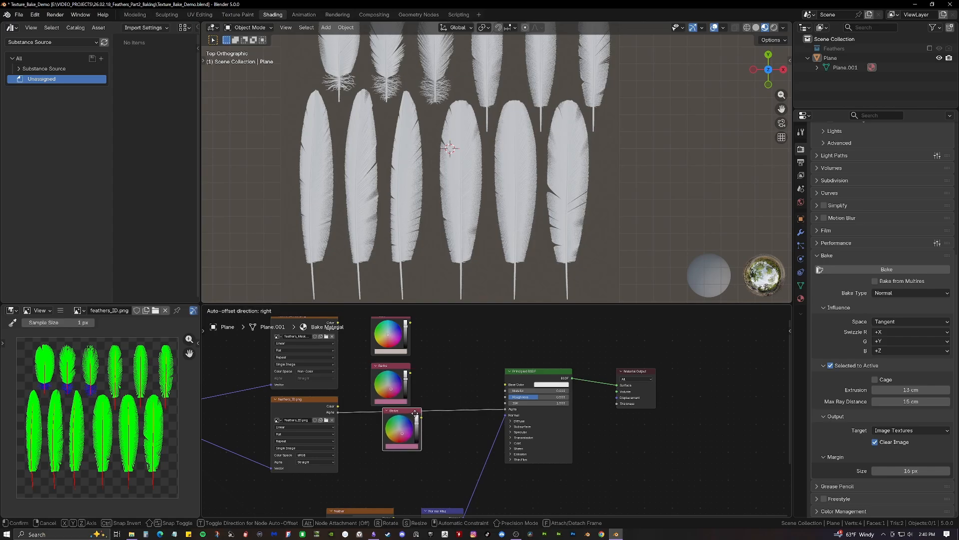
pyautogui.click(400, 418)
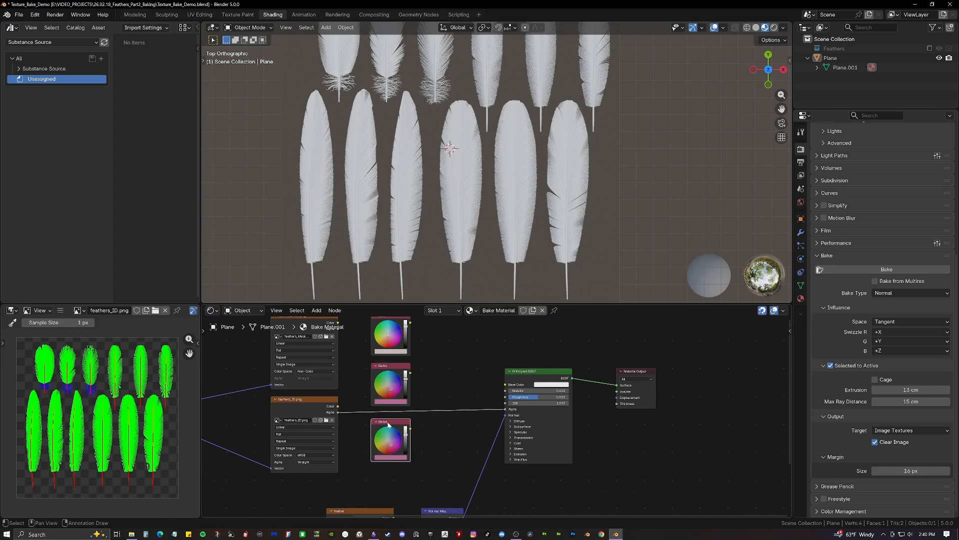
pyautogui.press('F2')
pyautogui.write('Tuft')
pyautogui.press('Return')
# Add a Mix Color node between the color nodes and the Principled BSDF, and inspect the part colors in feathers_ID.png
pyautogui.moveTo(457, 347); pyautogui.dragTo(461, 365, button='middle')
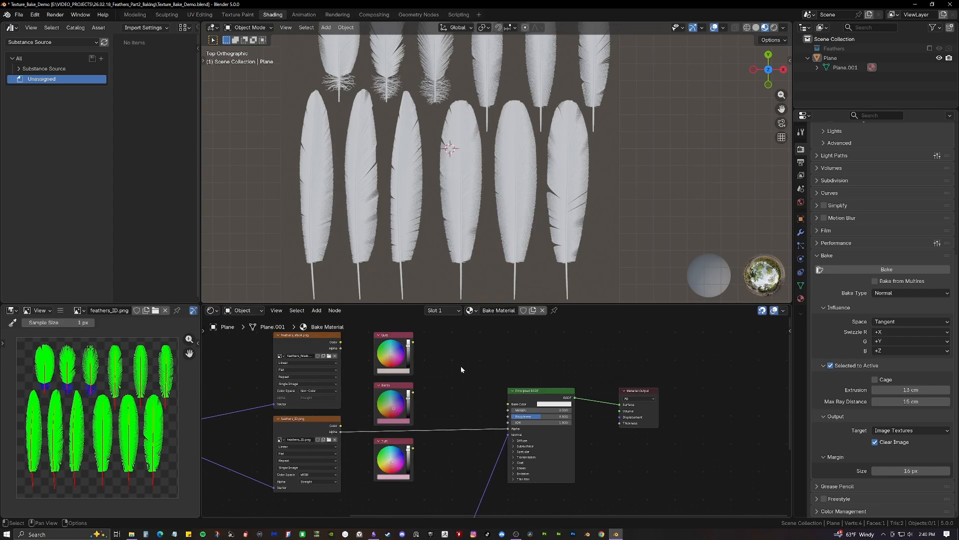
pyautogui.hotkey('shift', 'a')
pyautogui.write('mix col')
pyautogui.press('Return')
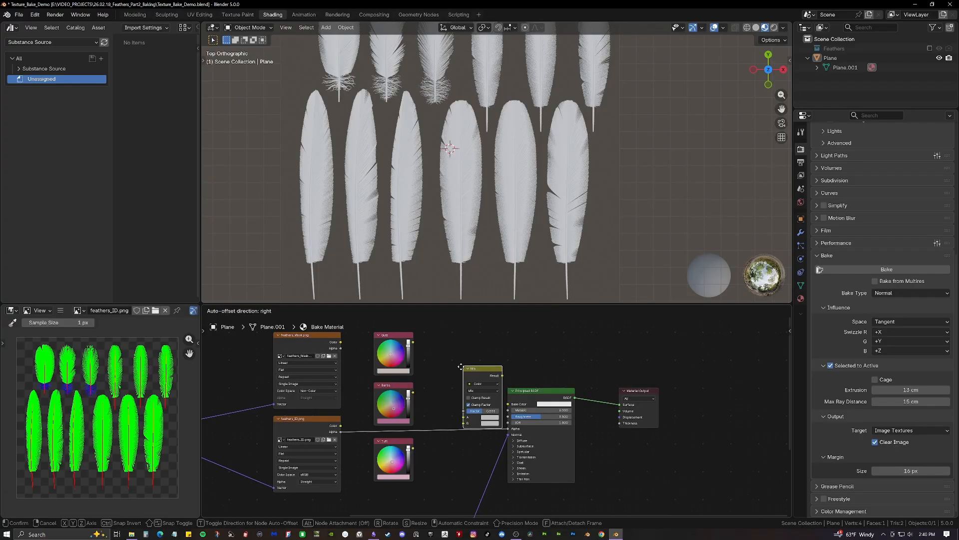
pyautogui.click(438, 350)
pyautogui.click(336, 427)
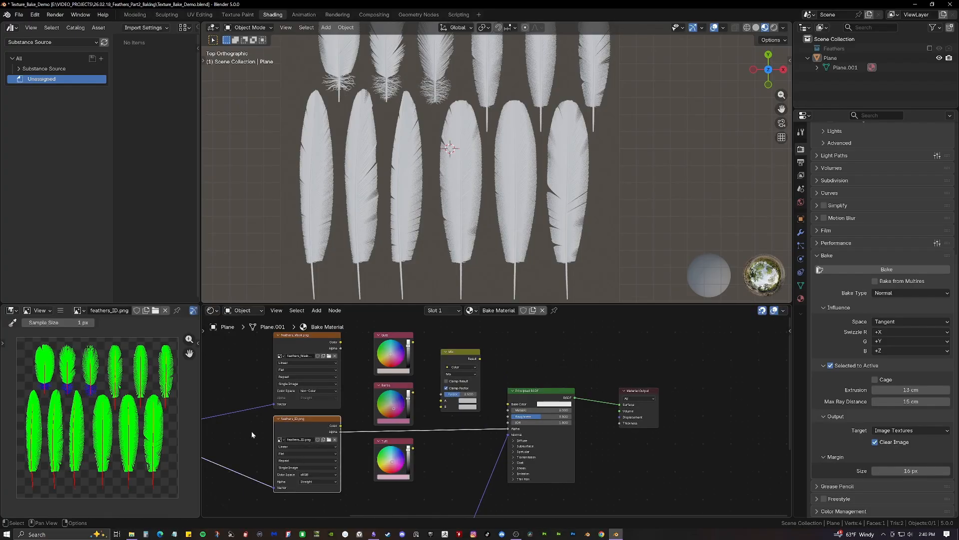
pyautogui.scroll(4, 79, 375)
pyautogui.scroll(1, 108, 411)
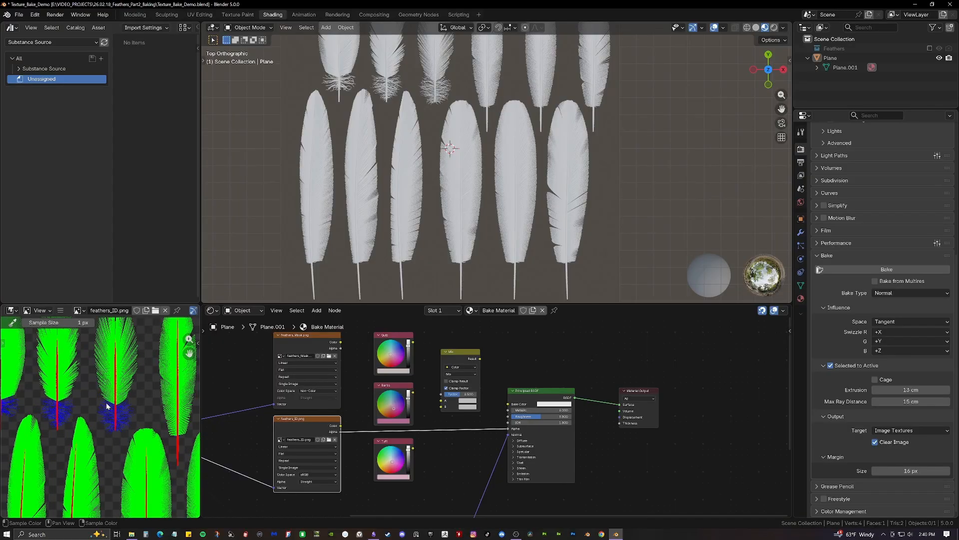
pyautogui.scroll(1, 111, 414)
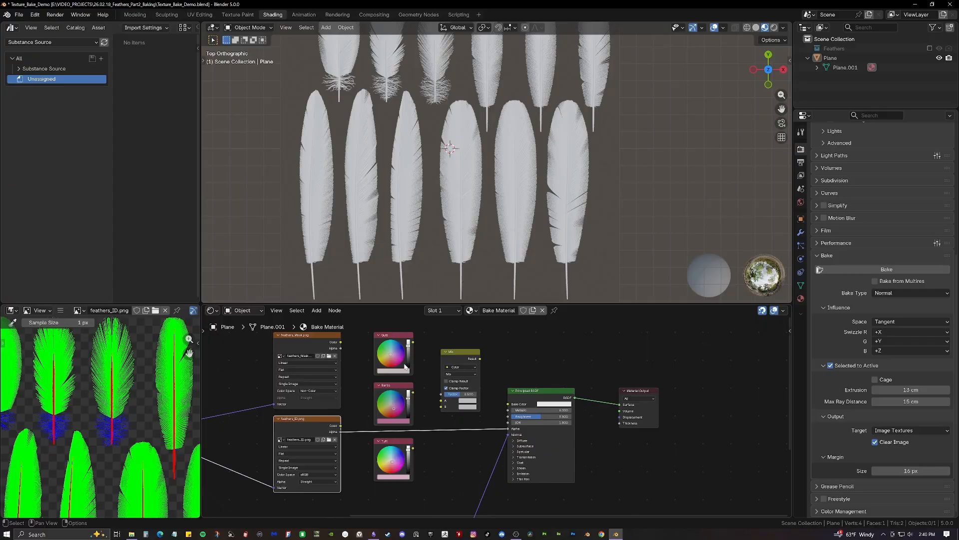
pyautogui.moveTo(455, 358)
pyautogui.mouseDown()
pyautogui.moveTo(454, 373)
pyautogui.moveTo(448, 367)
pyautogui.mouseUp()
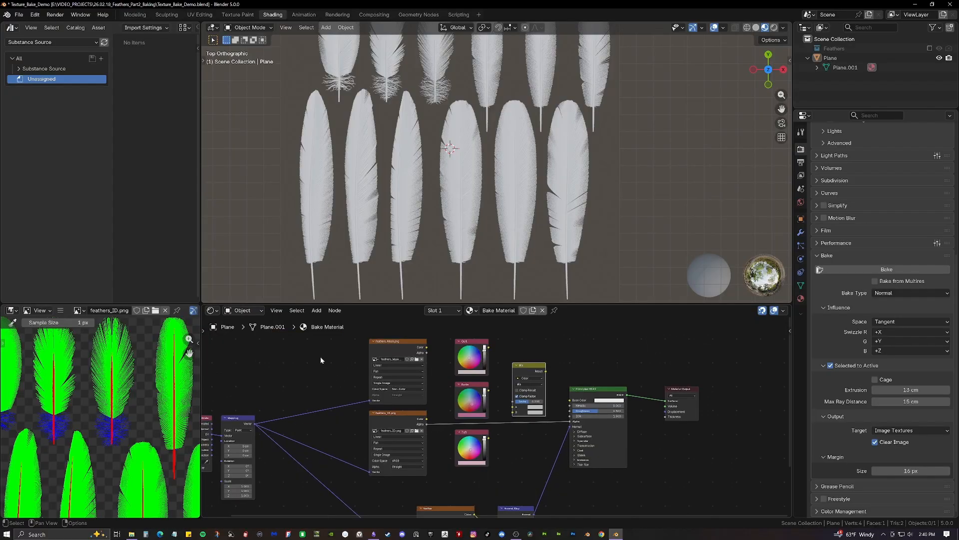
# Add a Separate Color node beside feathers_ID.png and feed it the texture's Color output
pyautogui.moveTo(319, 356); pyautogui.dragTo(353, 447)
pyautogui.scroll(2, 319, 398)
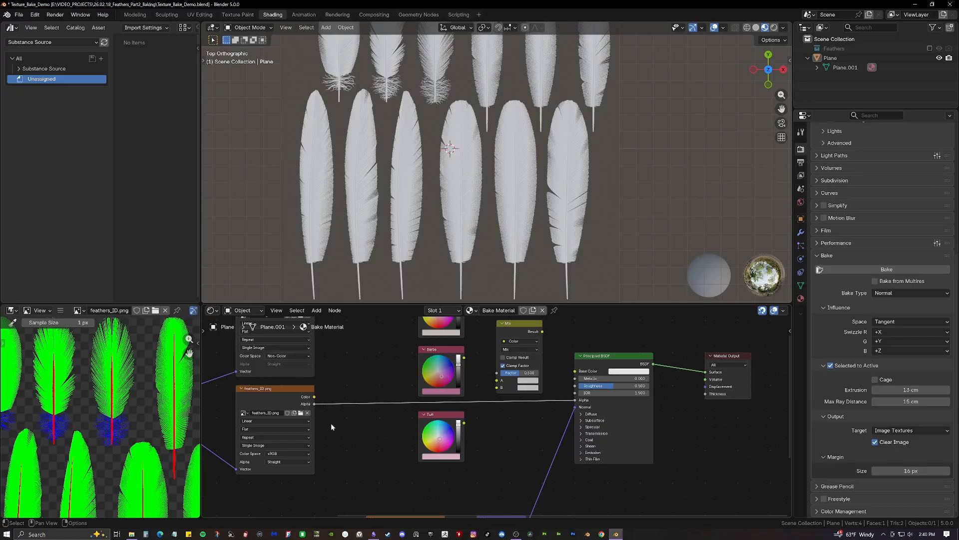
pyautogui.hotkey('shift', 'a')
pyautogui.write('separate co')
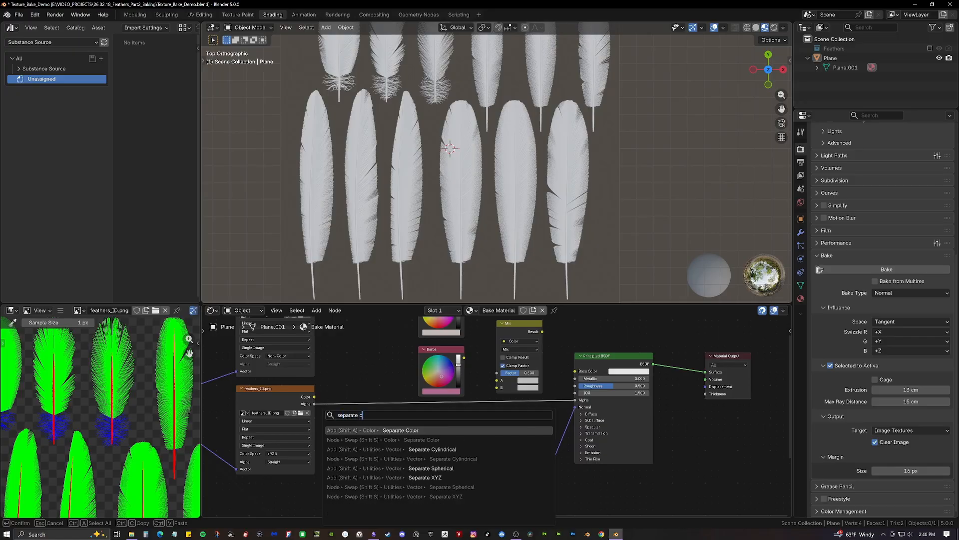
pyautogui.press('Return')
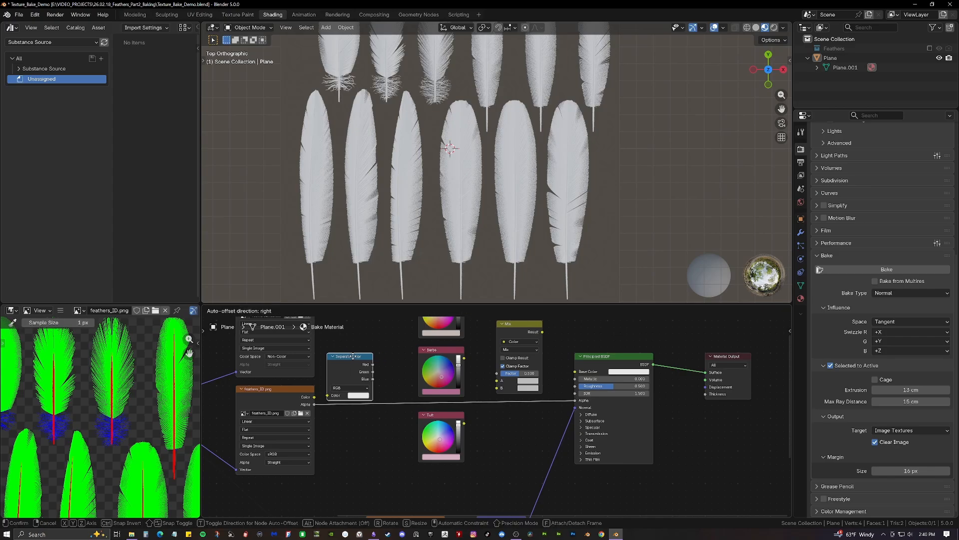
pyautogui.click(334, 356)
pyautogui.moveTo(334, 395); pyautogui.dragTo(314, 397)
# Connect Barbs to the Mix node's A, Tuft to B, and Separate Color's Blue output to Factor
pyautogui.moveTo(464, 364); pyautogui.dragTo(450, 383, button='middle')
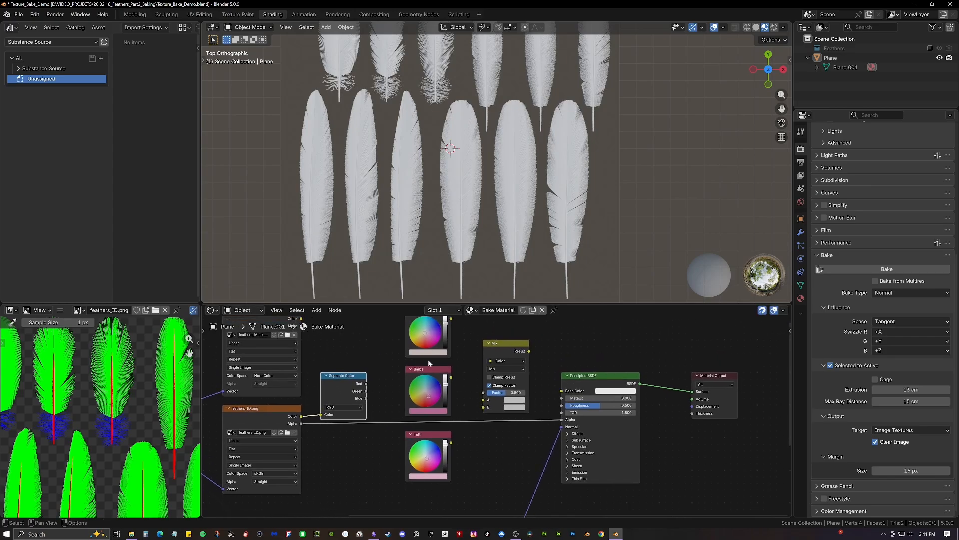
pyautogui.moveTo(452, 378); pyautogui.dragTo(483, 400)
pyautogui.moveTo(366, 399); pyautogui.dragTo(484, 394)
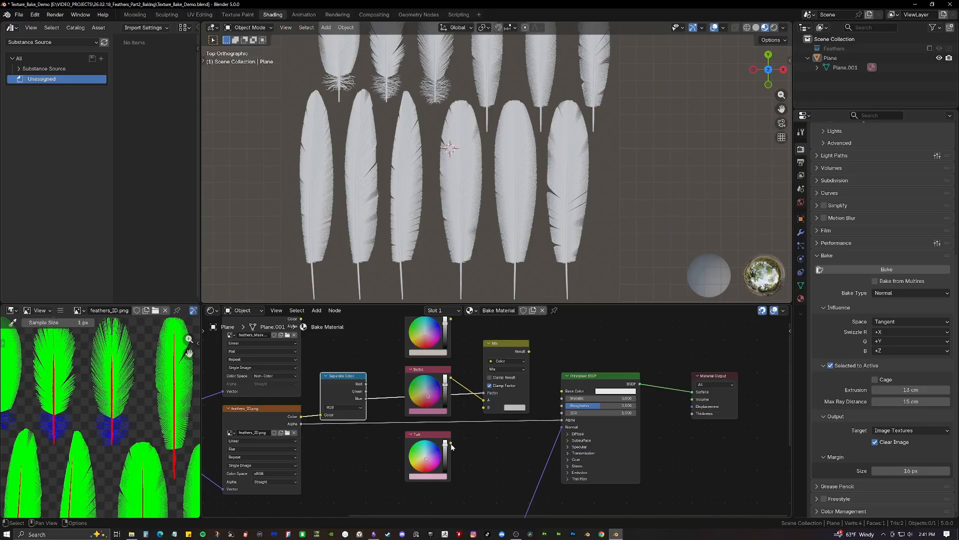
pyautogui.moveTo(451, 442); pyautogui.dragTo(488, 410)
# Connect the Mix Result to the Principled BSDF's Base Color and check the tuft colors on the feathers up close
pyautogui.moveTo(530, 351); pyautogui.dragTo(541, 357)
pyautogui.moveTo(562, 389); pyautogui.dragTo(562, 390)
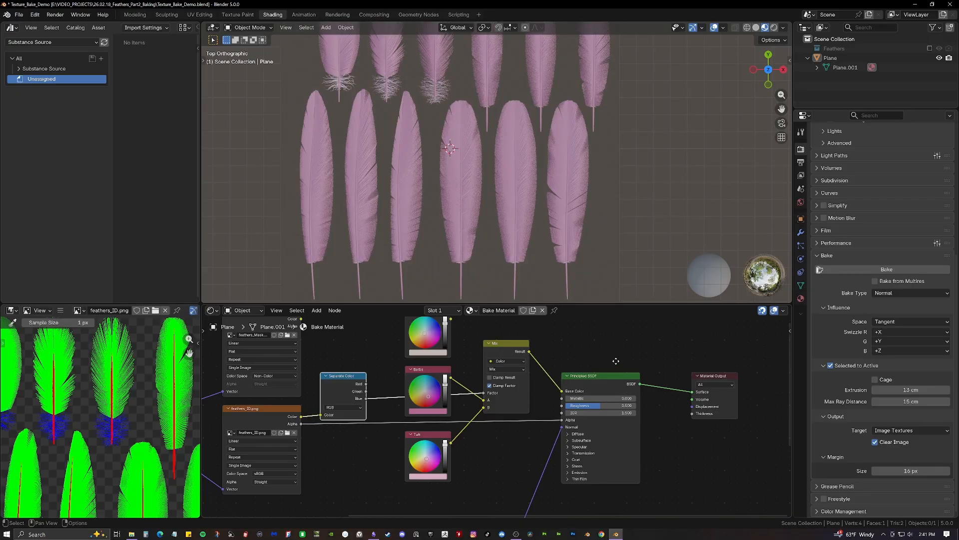
pyautogui.moveTo(615, 360); pyautogui.dragTo(547, 366, button='middle')
pyautogui.keyDown('shift'); pyautogui.moveTo(419, 105); pyautogui.dragTo(428, 216, button='middle'); pyautogui.keyUp('shift')
pyautogui.scroll(4, 407, 212)
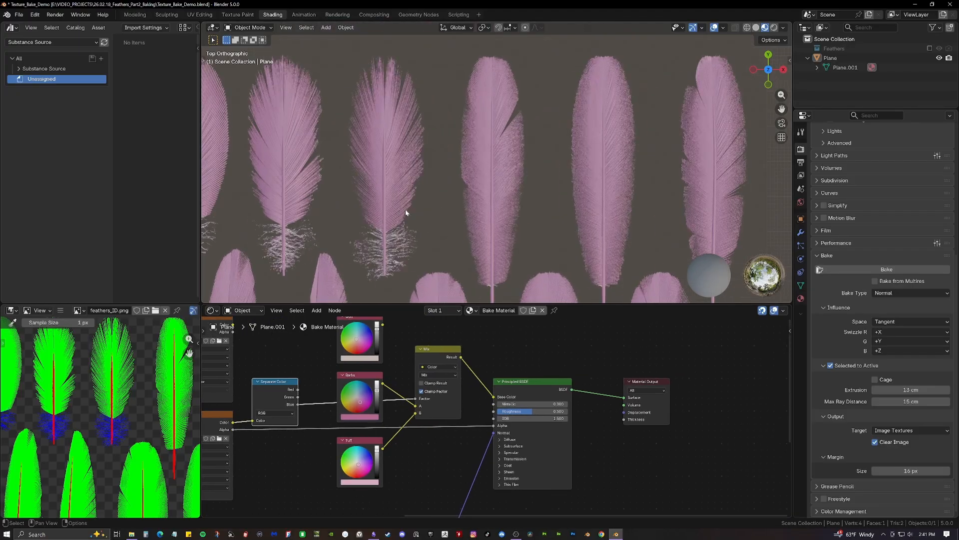
pyautogui.keyDown('shift'); pyautogui.moveTo(320, 212); pyautogui.dragTo(421, 206, button='middle'); pyautogui.keyUp('shift')
pyautogui.scroll(1, 432, 199)
pyautogui.scroll(2, 421, 212)
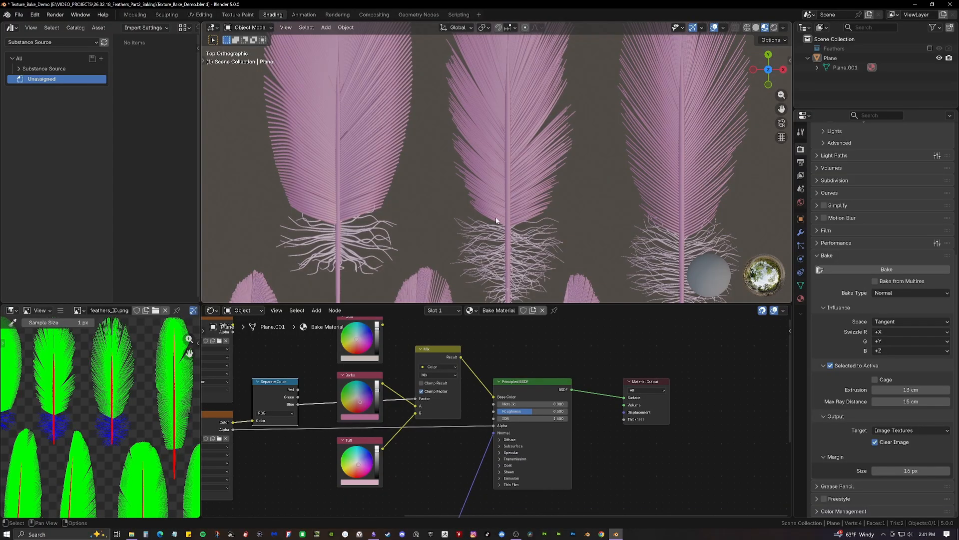
pyautogui.scroll(-5, 496, 220)
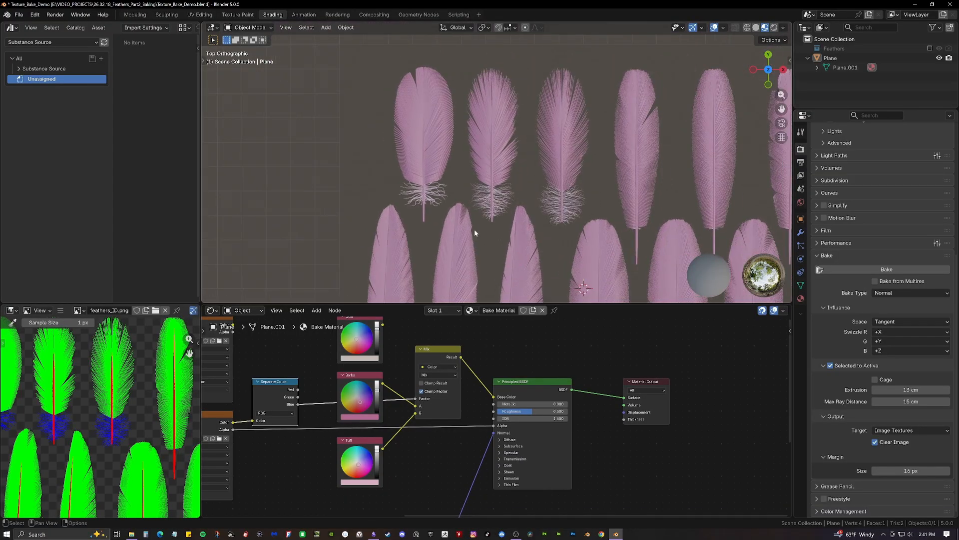
# Move the Principled BSDF and Material Output nodes farther from the Mix node to make room
pyautogui.scroll(-1, 480, 394)
pyautogui.moveTo(497, 355); pyautogui.dragTo(658, 456)
pyautogui.press('g')
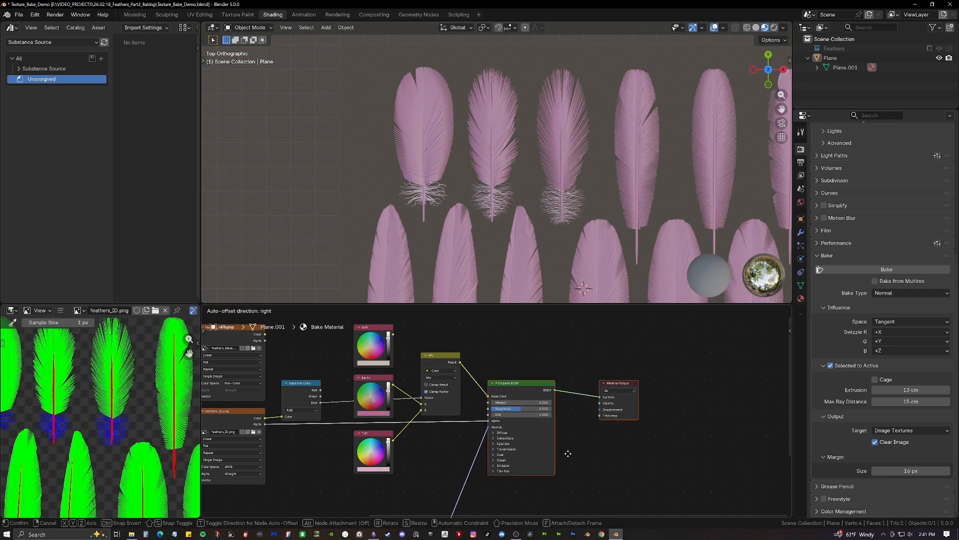
pyautogui.click(633, 456)
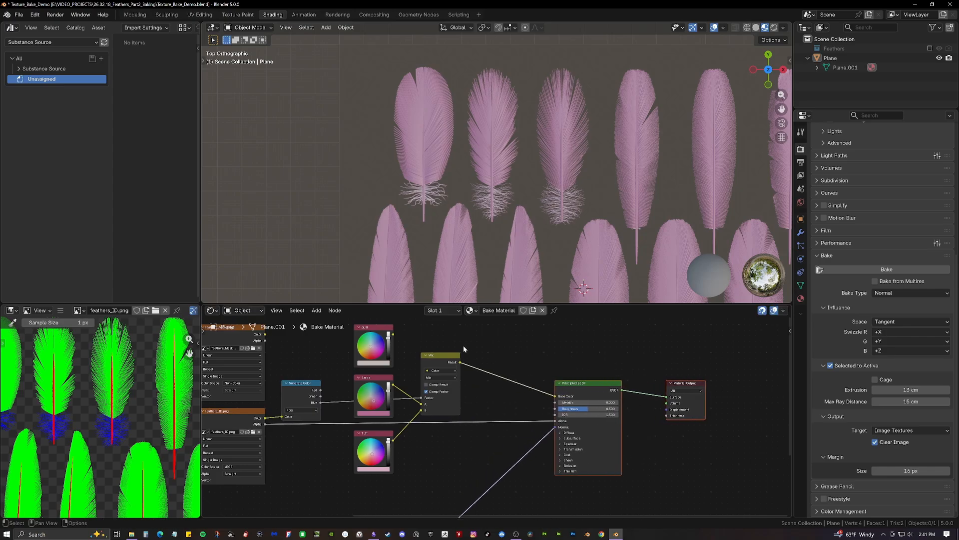
# Duplicate the Mix node and connect the first Mix Result to its A, Quill to B, and Separate Color's Red to Factor
pyautogui.click(440, 356)
pyautogui.hotkey('shift', 'd')
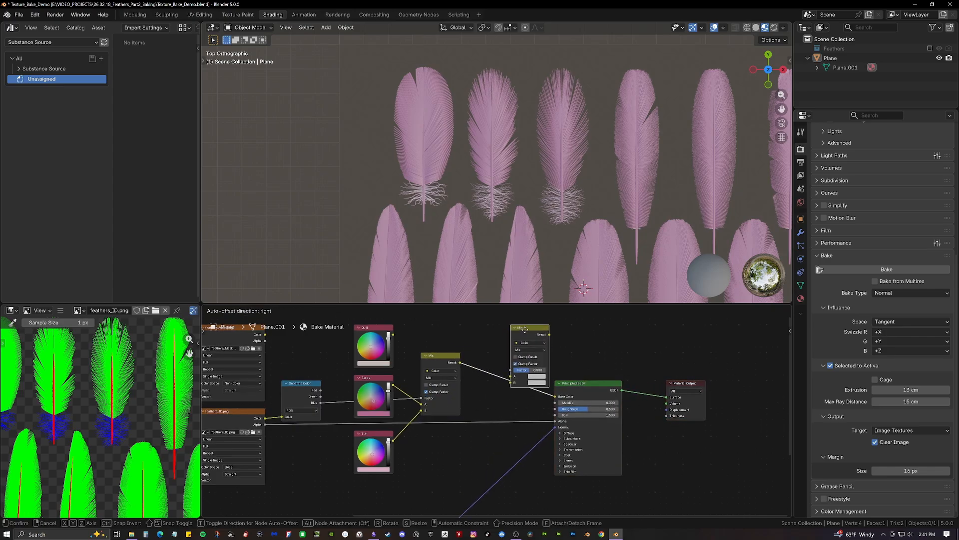
pyautogui.click(514, 345)
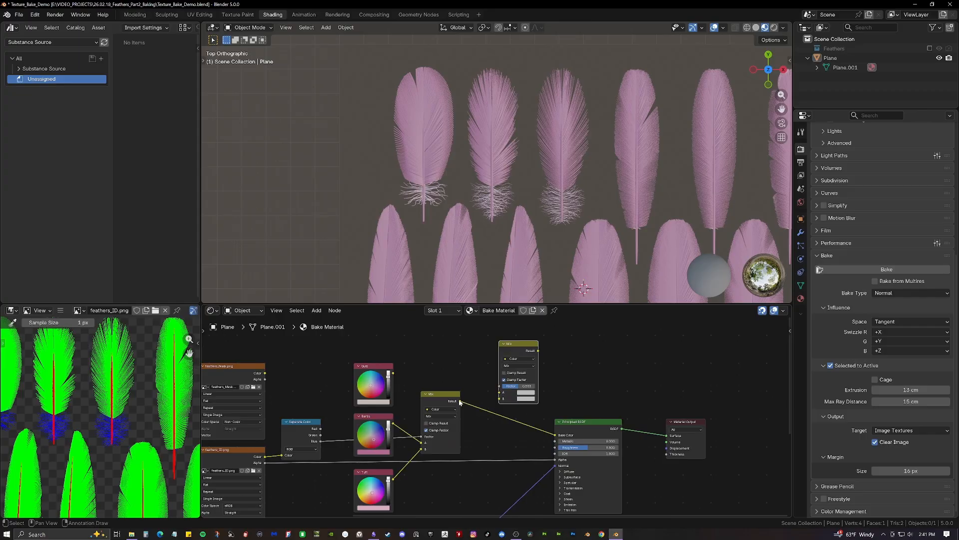
pyautogui.moveTo(459, 402); pyautogui.dragTo(497, 394)
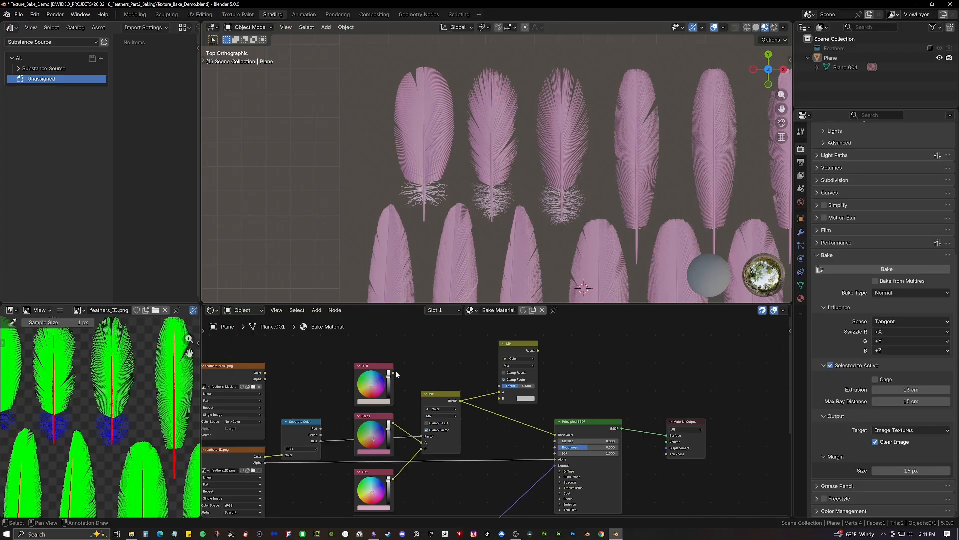
pyautogui.moveTo(394, 373); pyautogui.dragTo(499, 398)
pyautogui.moveTo(320, 435); pyautogui.dragTo(505, 384)
# Connect the second Mix node's Result to the Principled BSDF's Base Color and check the quill color across the feathers
pyautogui.moveTo(507, 382); pyautogui.dragTo(398, 360, button='middle')
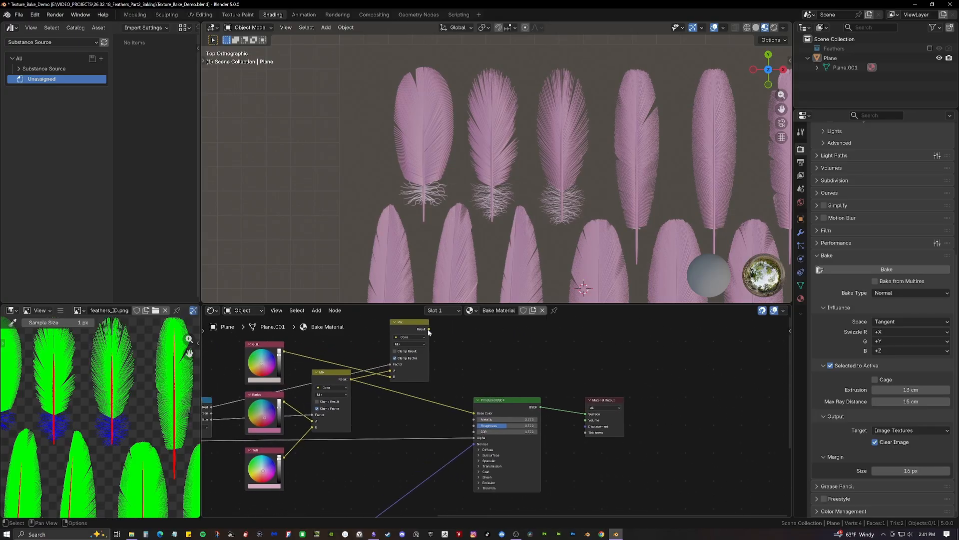
pyautogui.moveTo(428, 329); pyautogui.dragTo(477, 413)
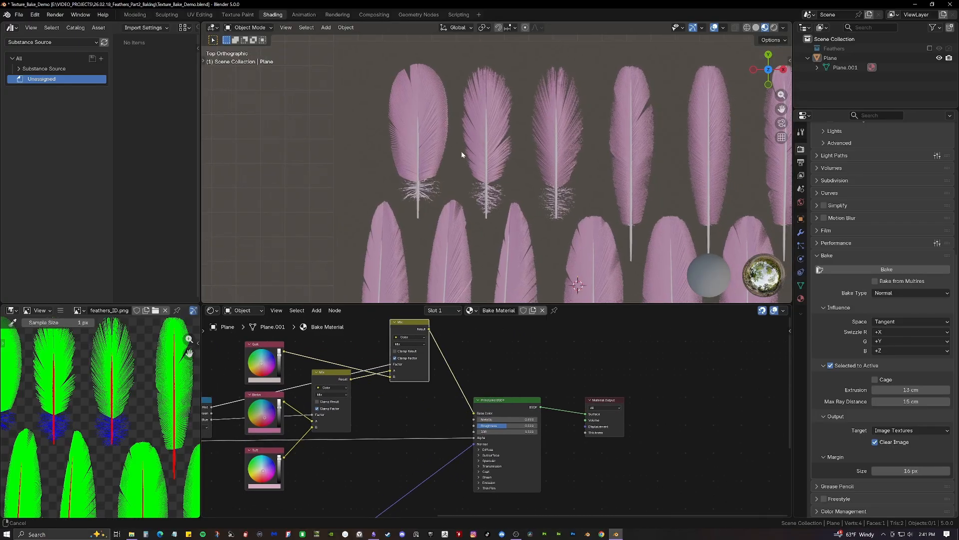
pyautogui.scroll(-2, 460, 151)
pyautogui.keyDown('shift'); pyautogui.moveTo(529, 235); pyautogui.dragTo(440, 110, button='middle'); pyautogui.keyUp('shift')
pyautogui.keyDown('shift'); pyautogui.moveTo(432, 173); pyautogui.dragTo(458, 213, button='middle'); pyautogui.keyUp('shift')
# Display feathers_Mask.png in the image editor and examine the grayscale detail of the feathers
pyautogui.moveTo(437, 412); pyautogui.dragTo(498, 410, button='middle')
pyautogui.scroll(-1, 430, 433)
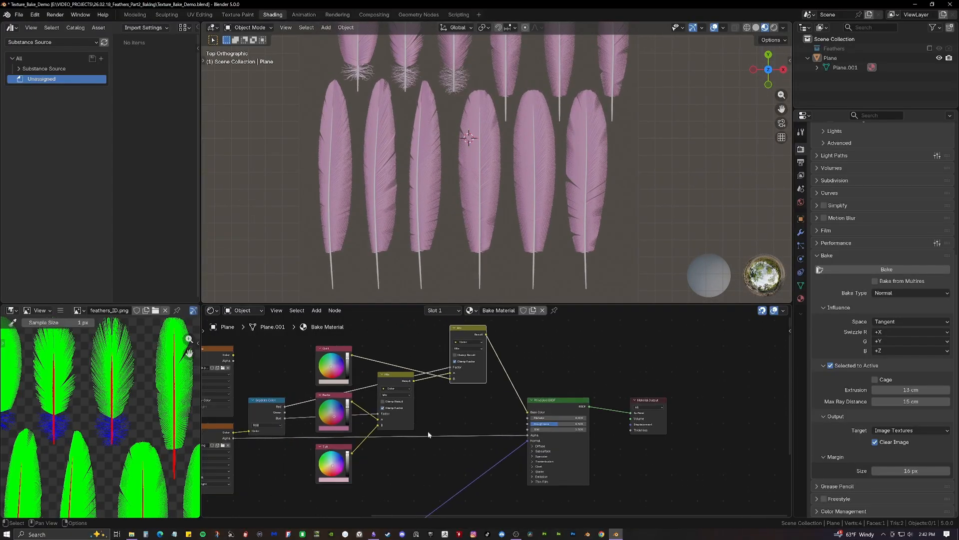
pyautogui.moveTo(428, 435); pyautogui.dragTo(497, 399, button='middle')
pyautogui.scroll(-2, 258, 411)
pyautogui.moveTo(262, 410); pyautogui.dragTo(305, 424, button='middle')
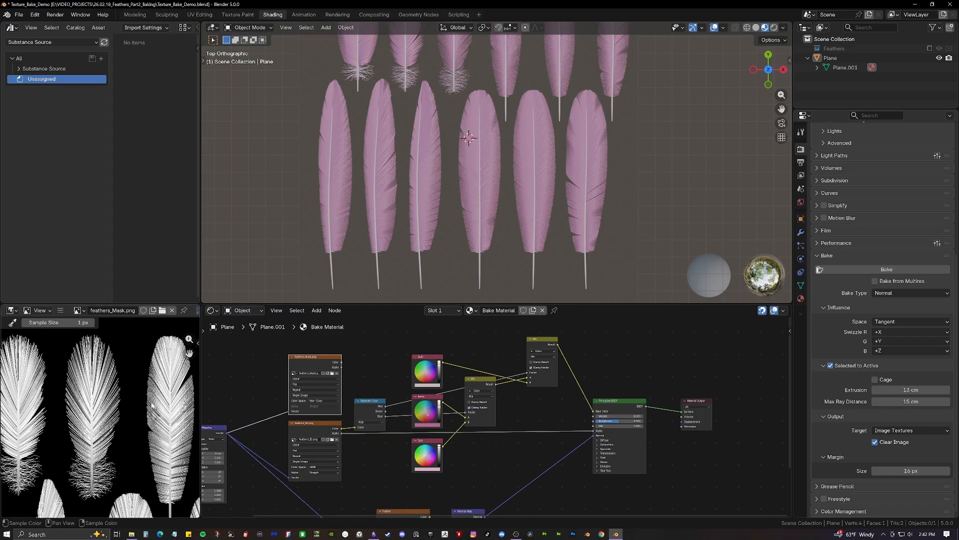
pyautogui.moveTo(152, 405); pyautogui.dragTo(125, 390, button='middle')
pyautogui.moveTo(151, 421); pyautogui.dragTo(141, 417, button='middle')
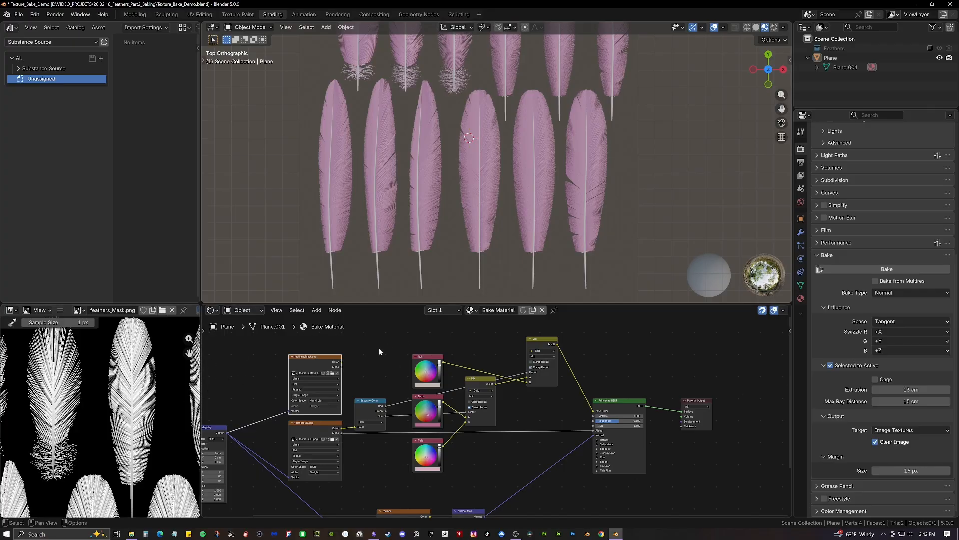
# Move the second Mix node closer to the first Mix node
pyautogui.moveTo(564, 334); pyautogui.dragTo(547, 342, button='middle')
pyautogui.moveTo(529, 350); pyautogui.dragTo(511, 349)
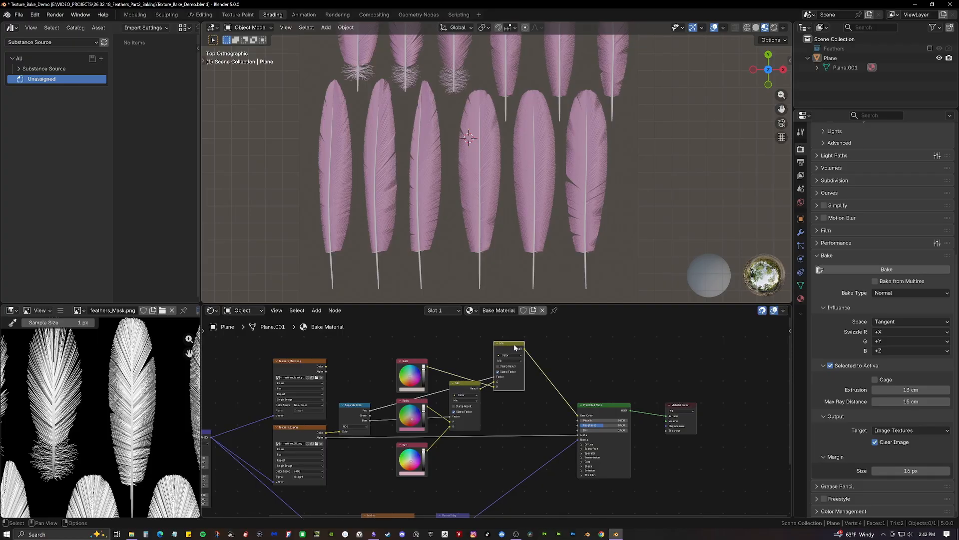
# Duplicate the second Mix node and connect the second Mix node's Result to the copy's A input
pyautogui.hotkey('shift', 'd')
pyautogui.click(570, 331)
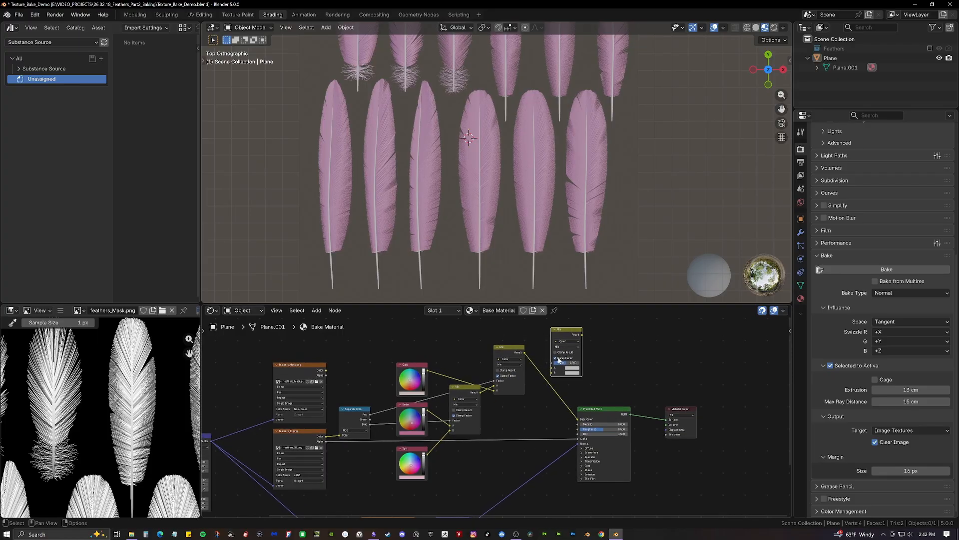
pyautogui.moveTo(524, 352); pyautogui.dragTo(552, 368)
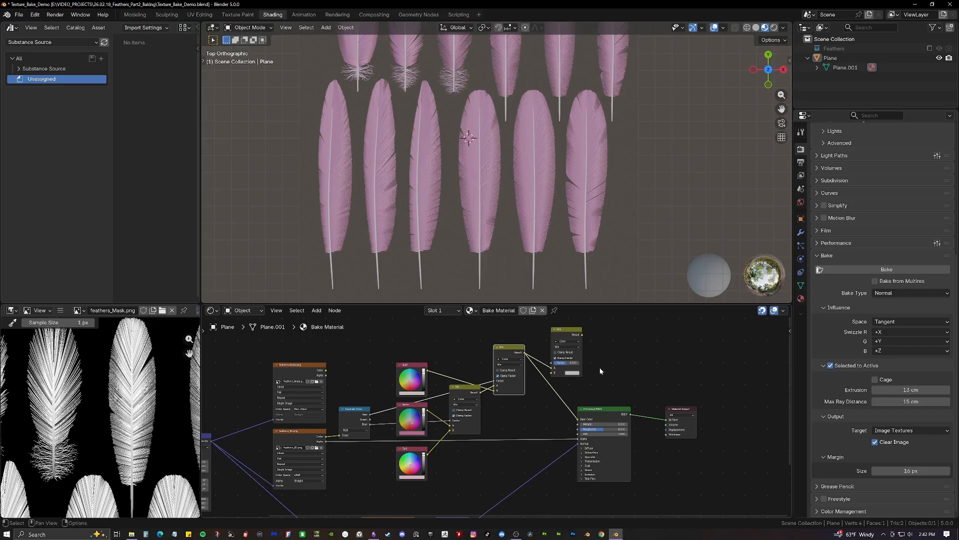
pyautogui.click(599, 366)
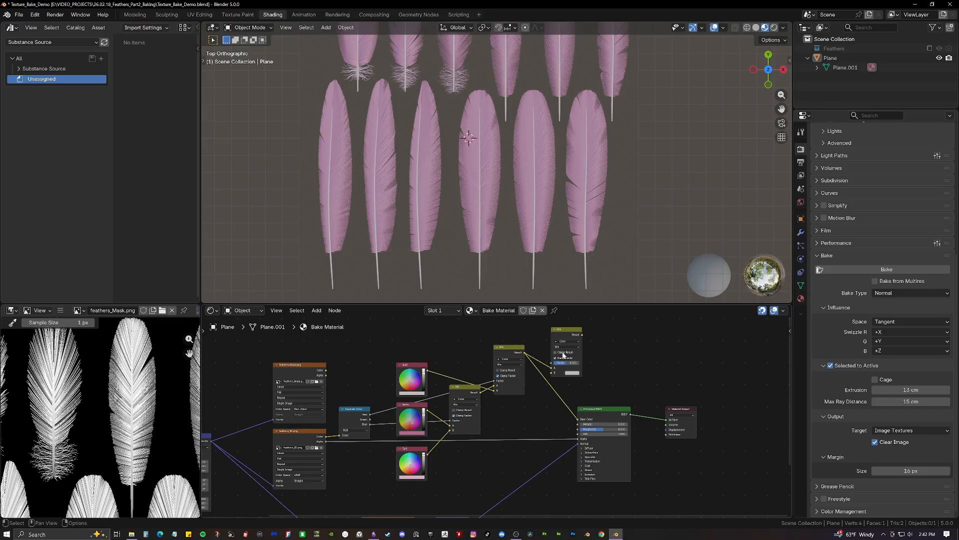
# Add a Color Ramp node and route the feathers_Mask texture's Color through it into the third Mix node's B input
pyautogui.click(327, 373)
pyautogui.press('F3')
pyautogui.write('ramp')
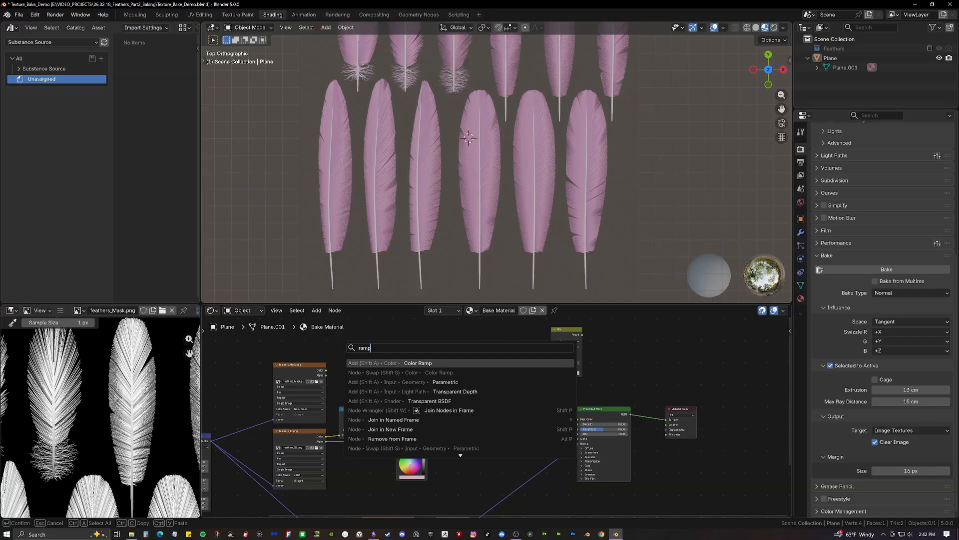
pyautogui.press('Return')
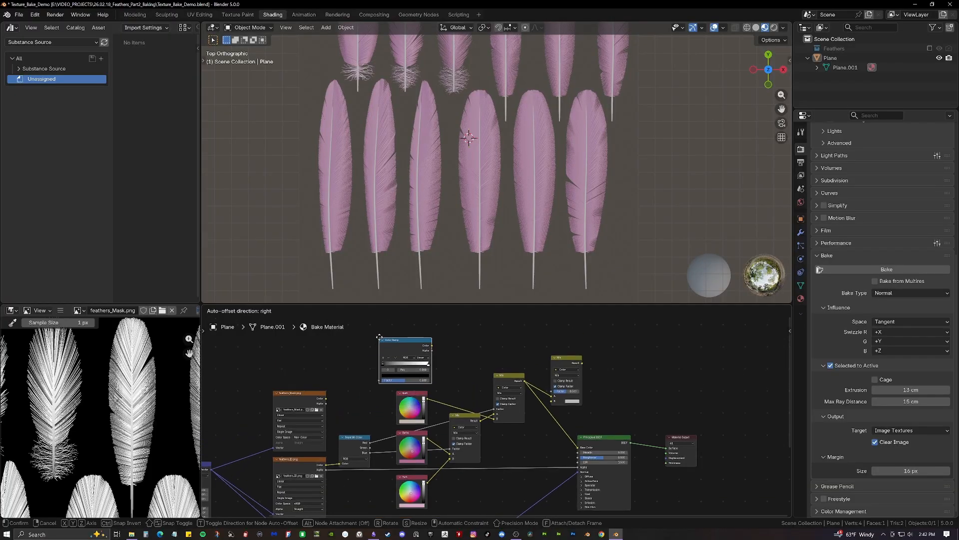
pyautogui.click(383, 341)
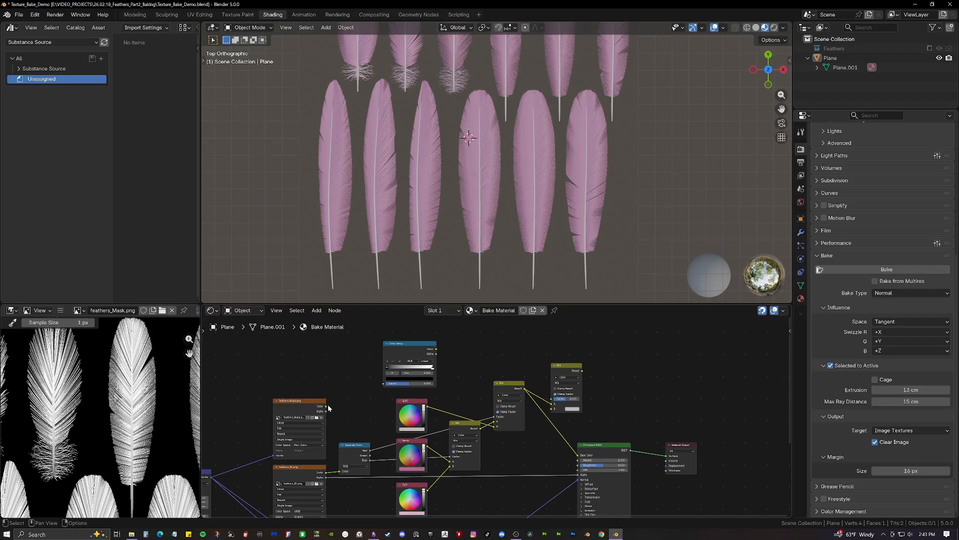
pyautogui.moveTo(326, 406); pyautogui.dragTo(384, 383)
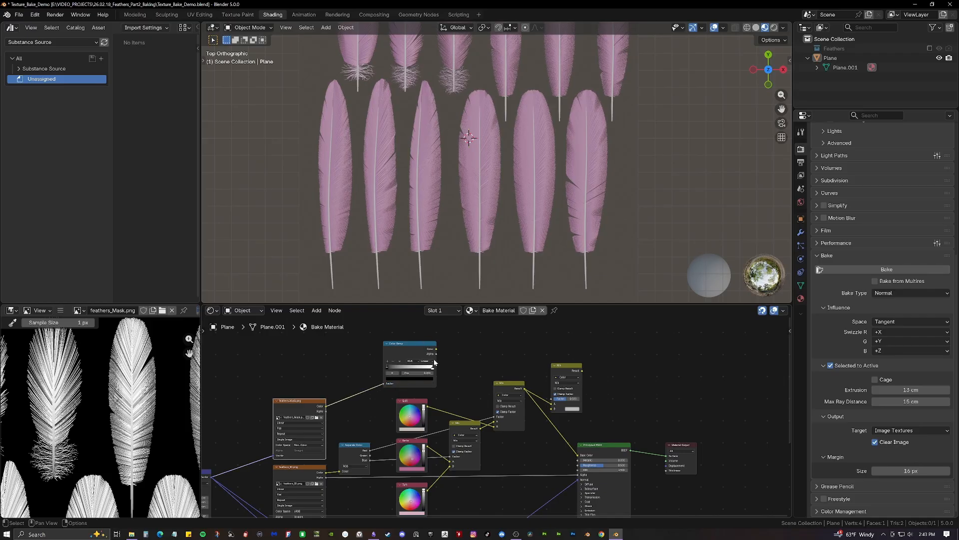
pyautogui.moveTo(435, 348); pyautogui.dragTo(551, 411)
# Move the Principled BSDF and Material Output nodes farther away from the Mix nodes
pyautogui.moveTo(642, 415); pyautogui.dragTo(507, 374, button='middle')
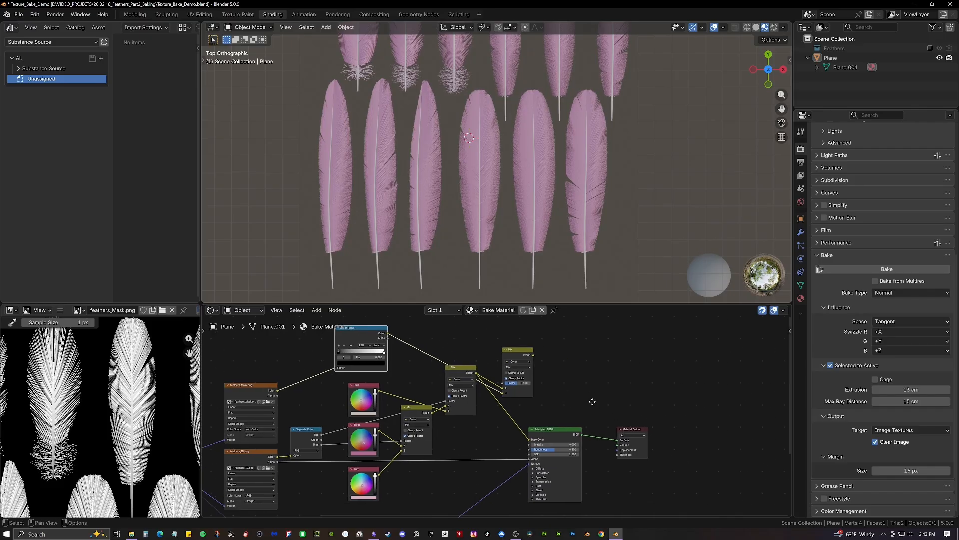
pyautogui.moveTo(482, 376); pyautogui.dragTo(613, 468)
pyautogui.press('g')
pyautogui.click(567, 429)
# Set the third Mix node's blending mode to Overlay, connect its Result to the Principled BSDF's Base Color, and inspect the barbs
pyautogui.click(436, 340)
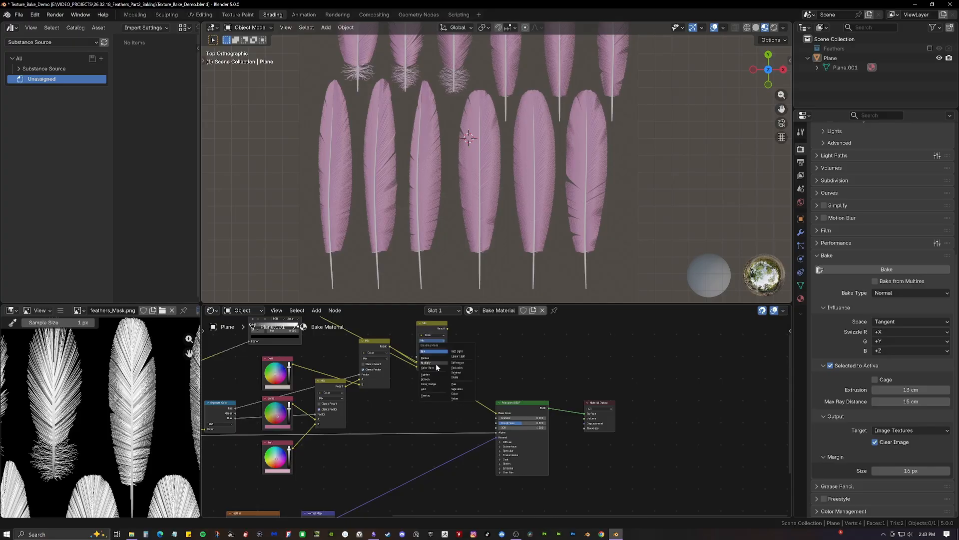
pyautogui.click(437, 396)
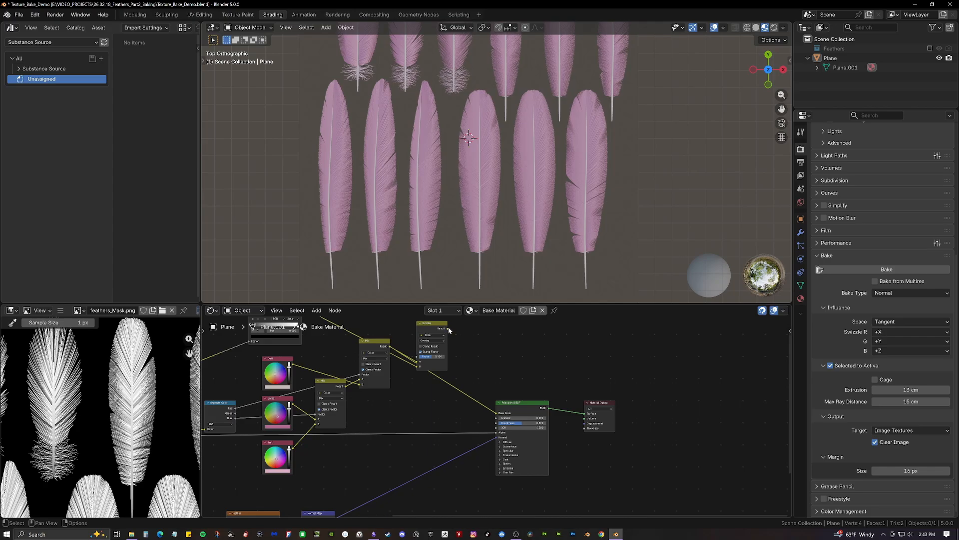
pyautogui.moveTo(448, 329)
pyautogui.mouseDown()
pyautogui.moveTo(491, 372)
pyautogui.moveTo(497, 413)
pyautogui.mouseUp()
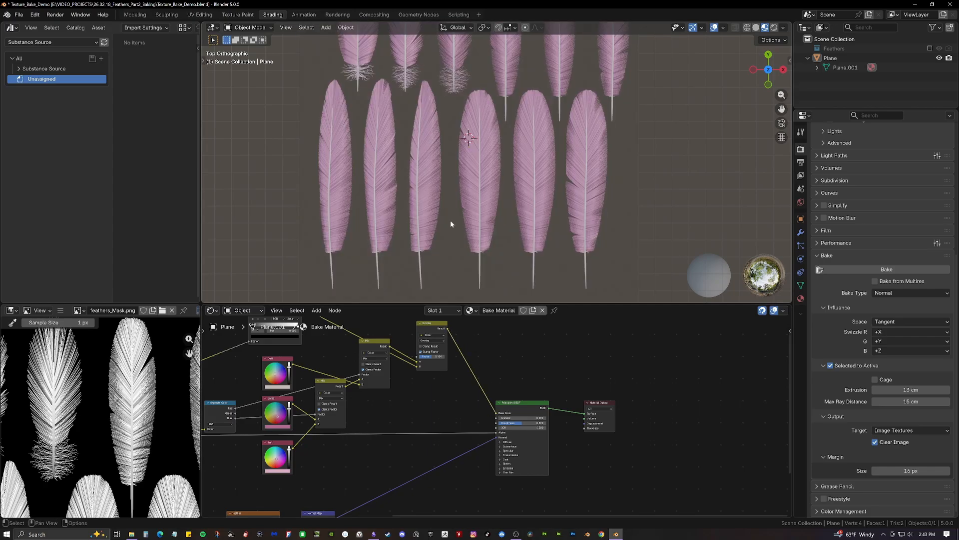
pyautogui.scroll(10, 333, 166)
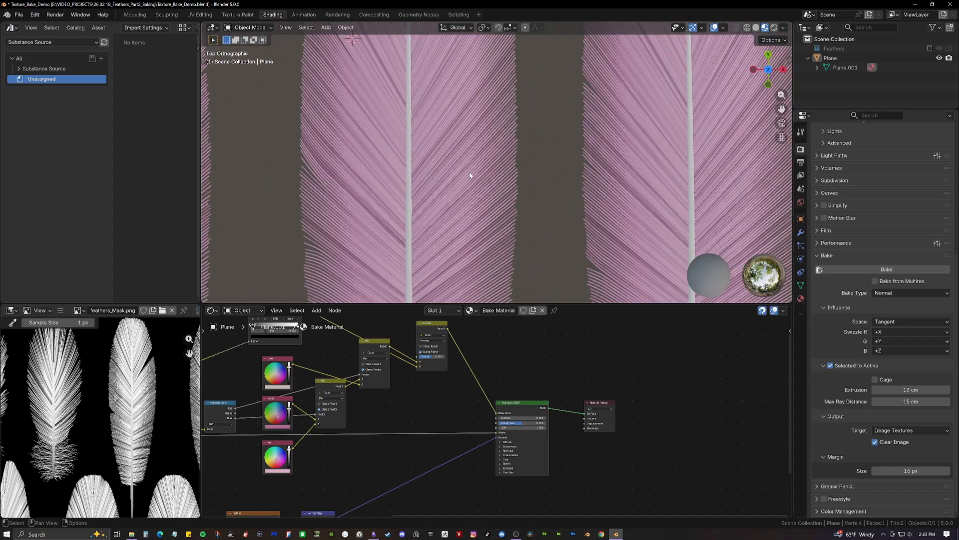
pyautogui.scroll(-2, 441, 182)
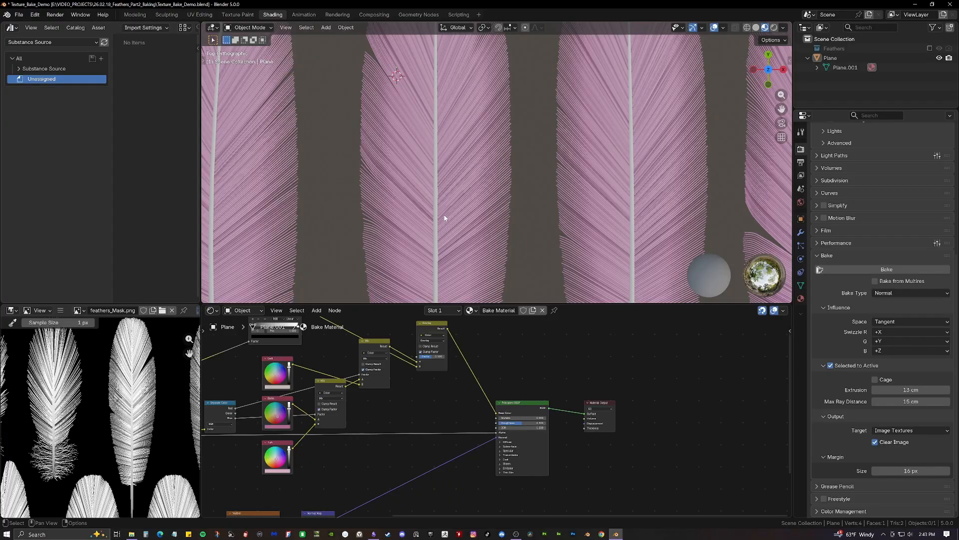
pyautogui.scroll(-4, 444, 218)
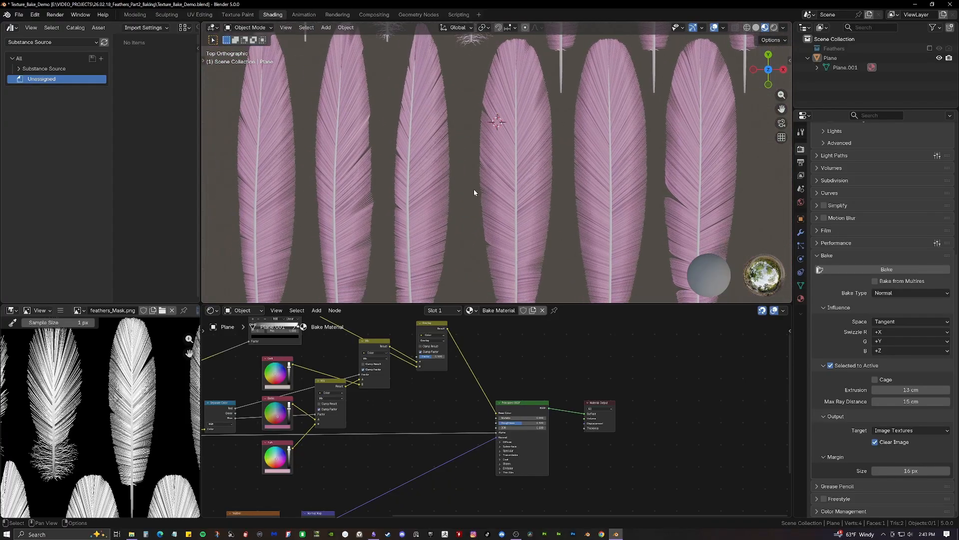
# Lower the Overlay node's Factor and check the mask detail on the feathers up close
pyautogui.click(425, 329)
pyautogui.moveTo(428, 330); pyautogui.dragTo(440, 333, button='middle')
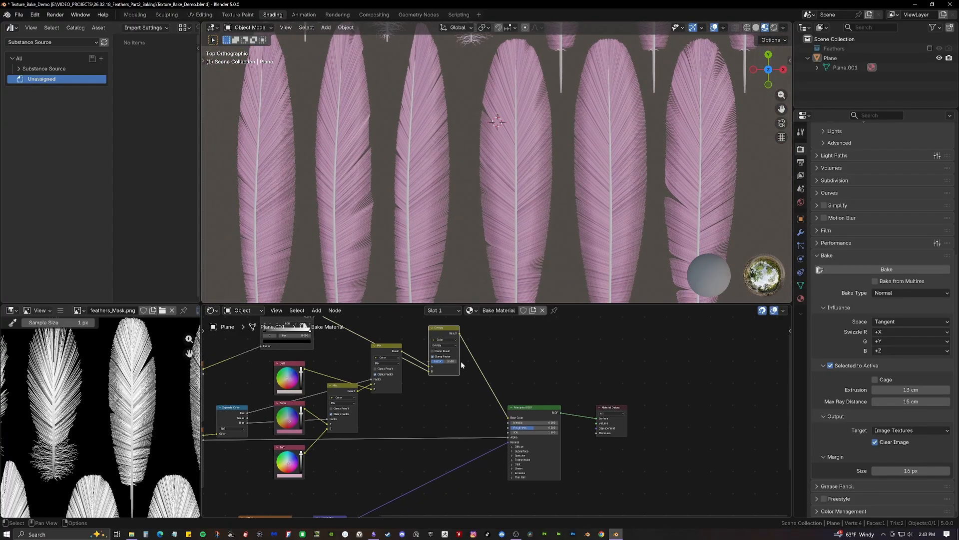
pyautogui.moveTo(449, 367); pyautogui.dragTo(438, 361)
pyautogui.scroll(-2, 411, 251)
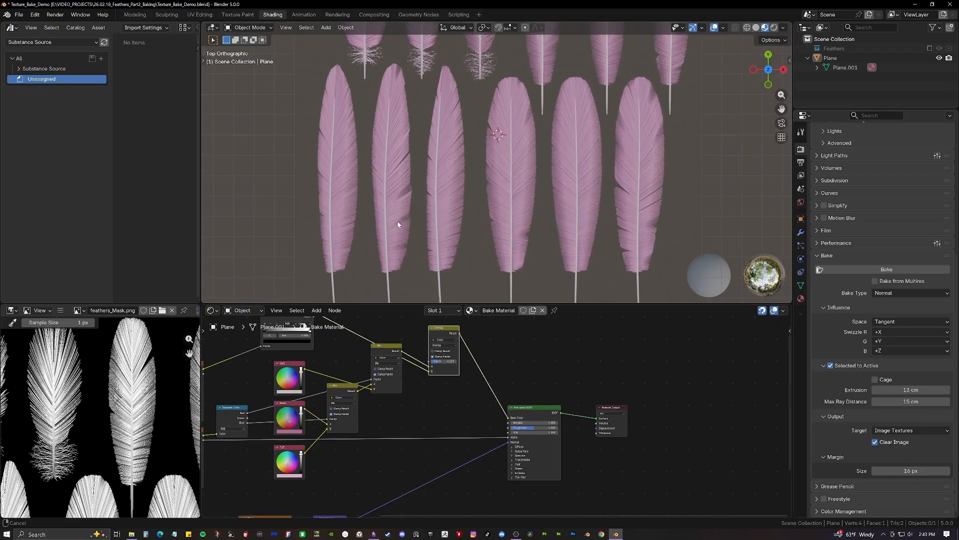
pyautogui.scroll(6, 438, 232)
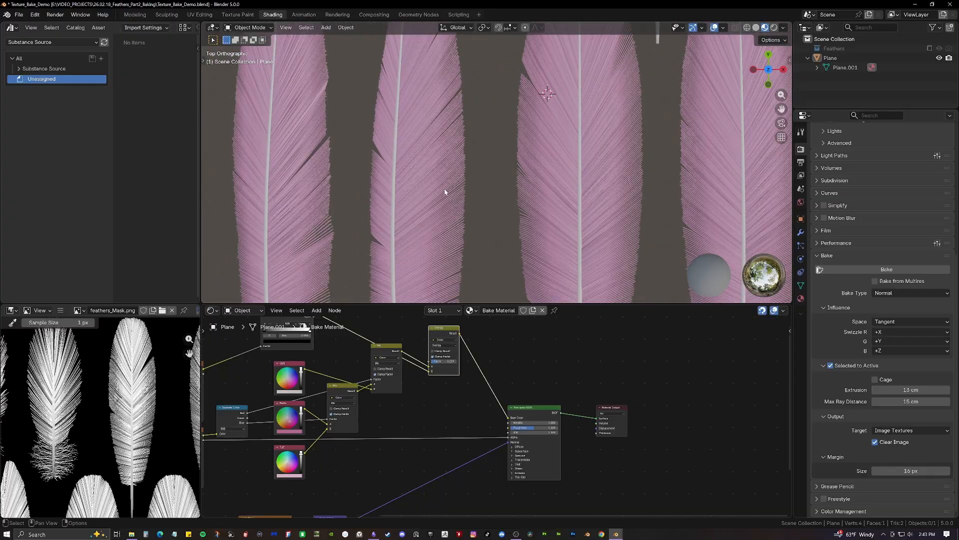
# Change the third Mix node's blending mode to Screen and lower its Factor to soften the effect
pyautogui.click(447, 345)
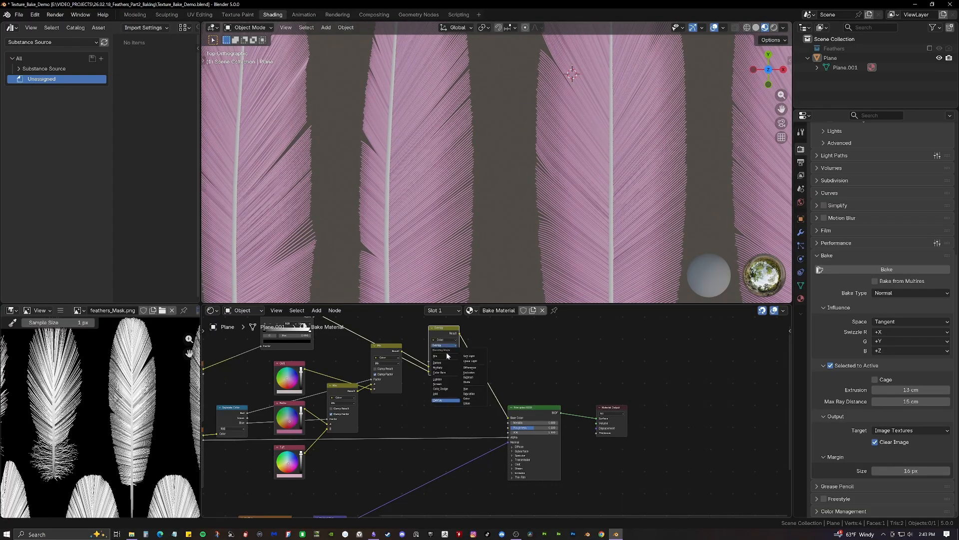
pyautogui.click(442, 384)
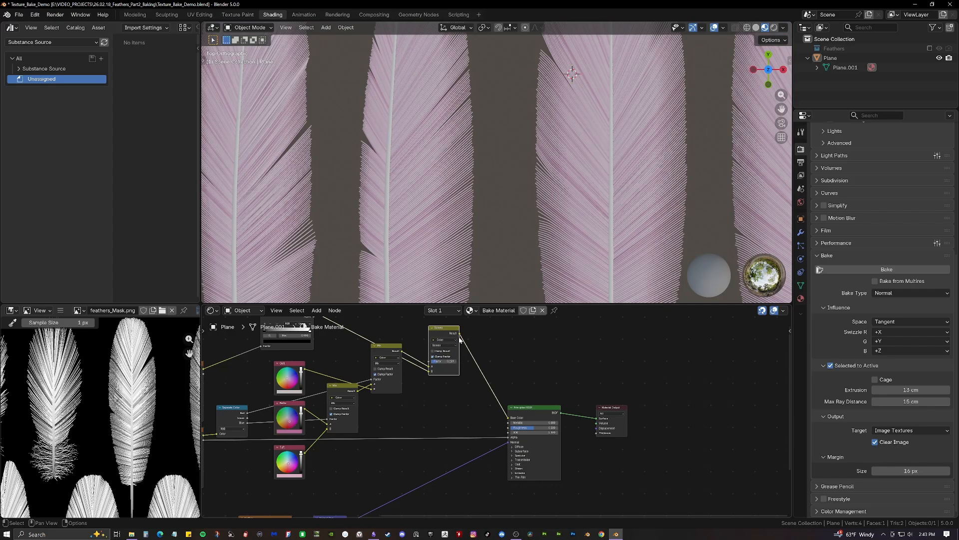
pyautogui.scroll(-5, 410, 174)
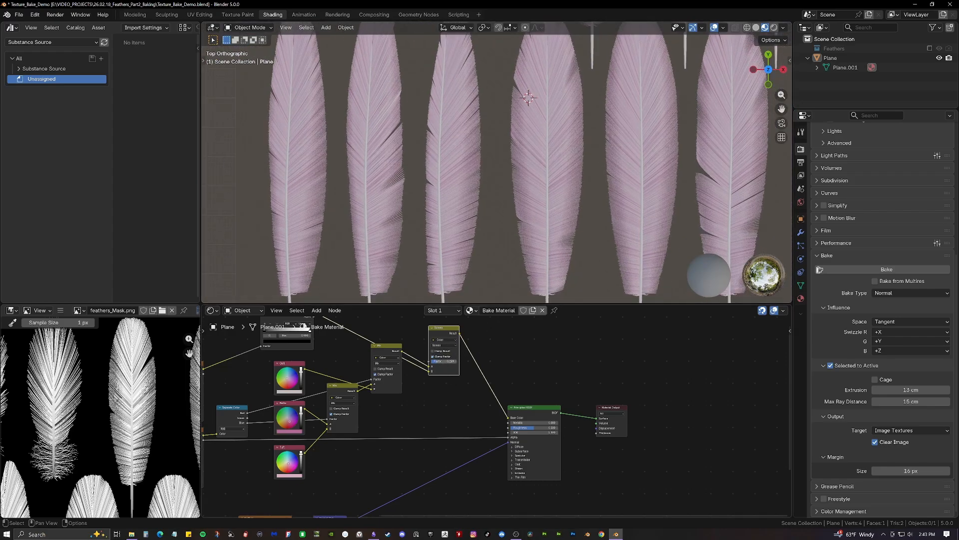
pyautogui.moveTo(444, 361); pyautogui.dragTo(433, 363)
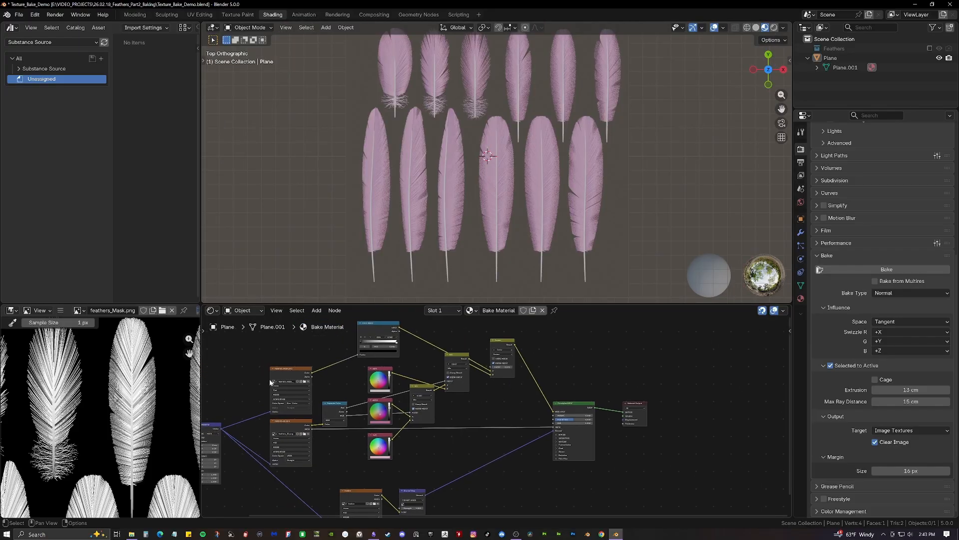
pyautogui.moveTo(485, 428); pyautogui.dragTo(475, 391, button='middle')
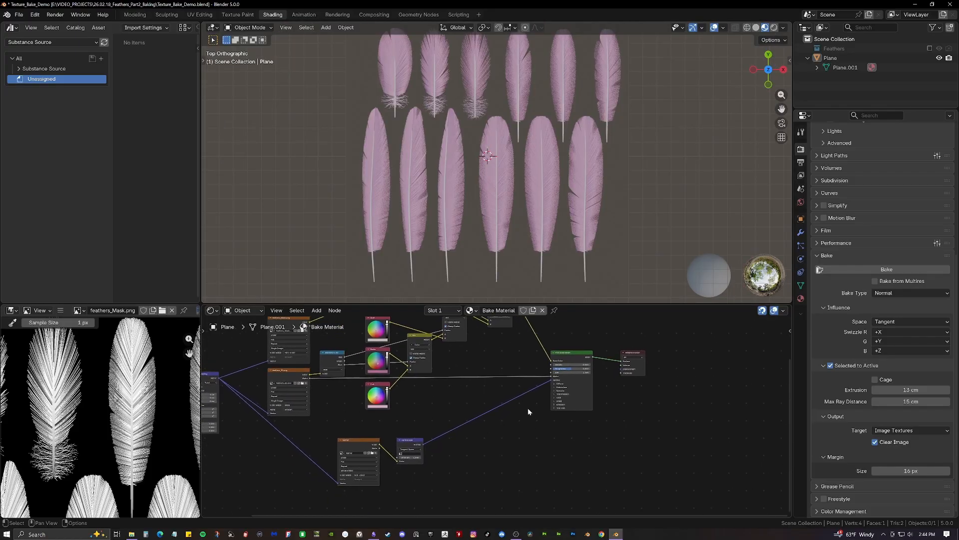
pyautogui.keyDown('shift'); pyautogui.moveTo(483, 164); pyautogui.dragTo(453, 184, button='middle'); pyautogui.keyUp('shift')
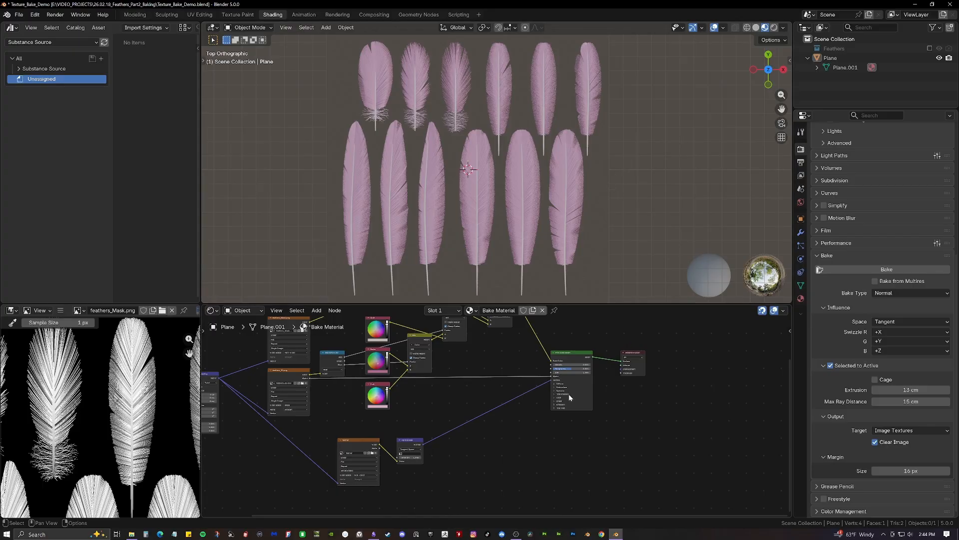
pyautogui.scroll(1, 571, 400)
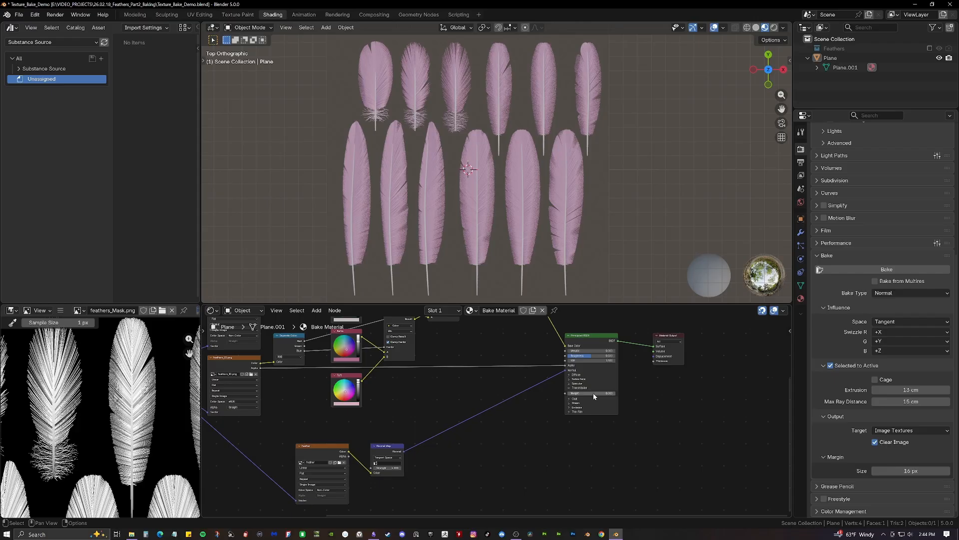
pyautogui.keyDown('shift'); pyautogui.moveTo(562, 190); pyautogui.dragTo(548, 188, button='middle'); pyautogui.keyUp('shift')
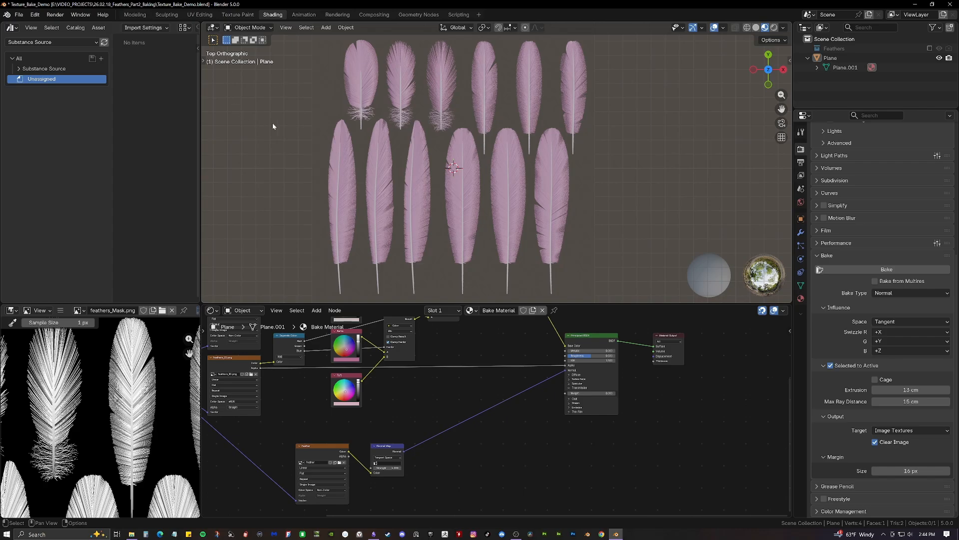
# Switch to the Modeling workspace, put the plane in Object Mode, and save the file
pyautogui.click(136, 15)
pyautogui.press('Tab')
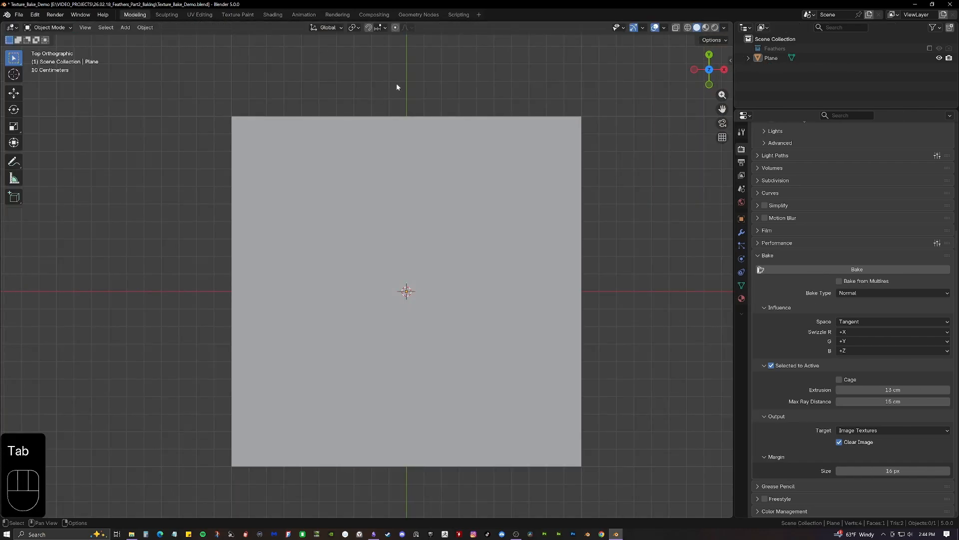
pyautogui.hotkey('ctrl', 's')
# Rename the Plane object as Feather_Cards_Original and save the file
pyautogui.doubleClick(772, 58)
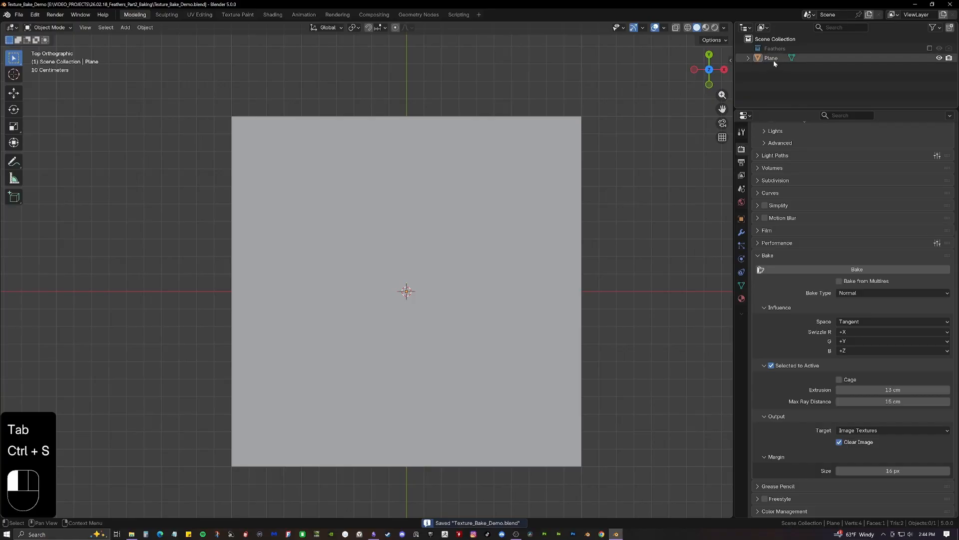
pyautogui.write('Feather')
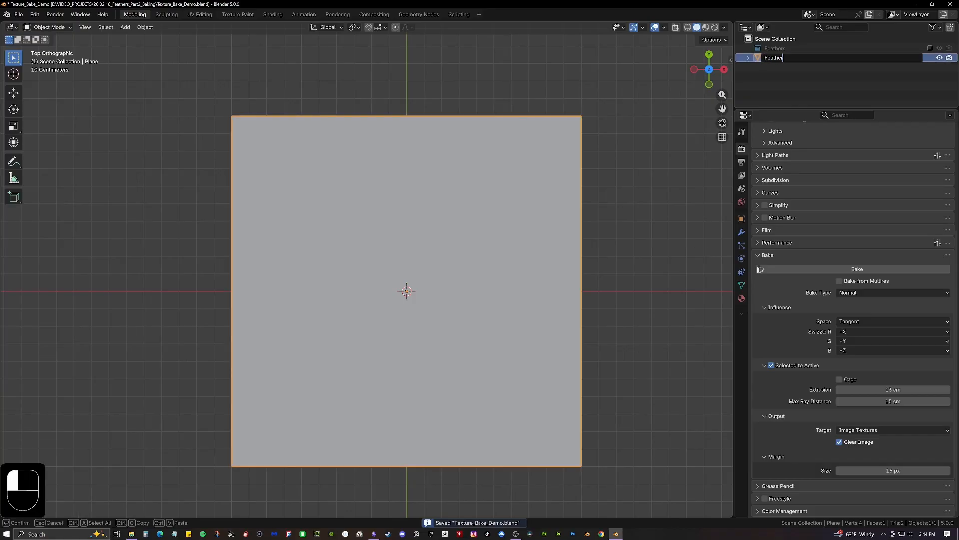
pyautogui.write('_Car')
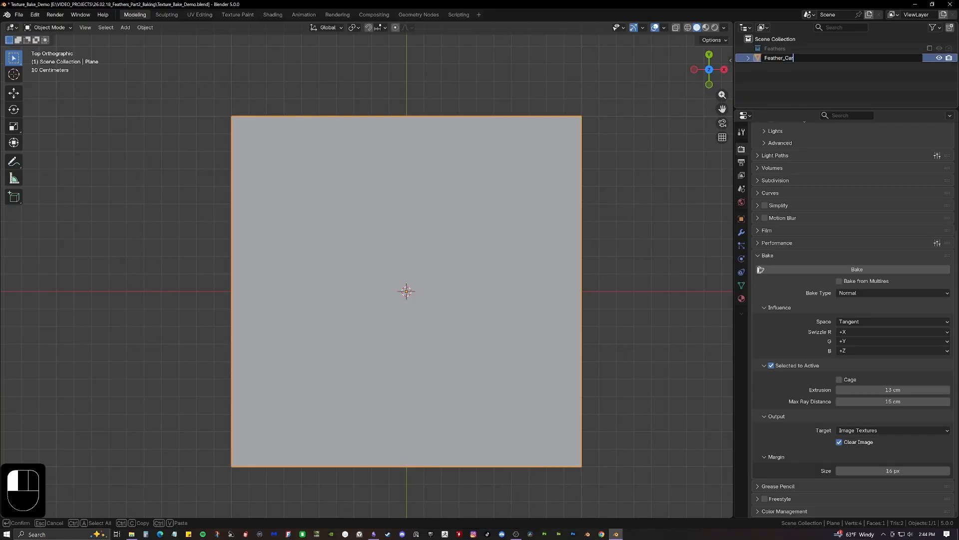
pyautogui.write('ds_Original')
pyautogui.press('Return')
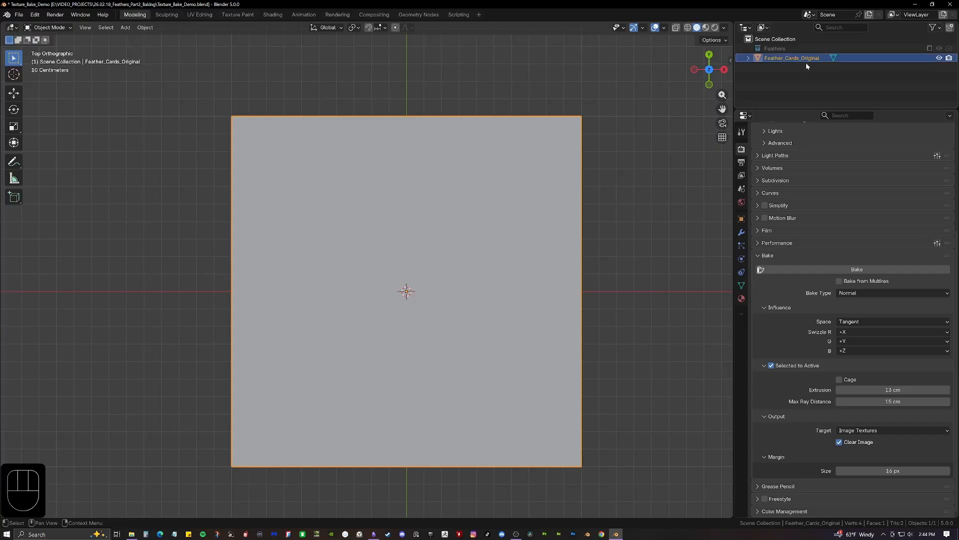
pyautogui.hotkey('ctrl', 's')
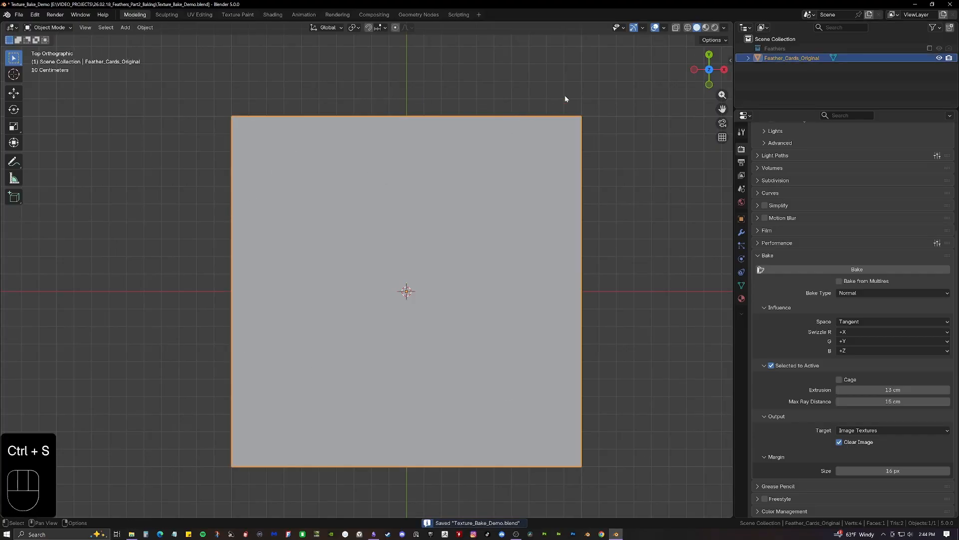
# Display the feather plane in Material Preview shading in the modeling viewport and save the file
pyautogui.click(706, 29)
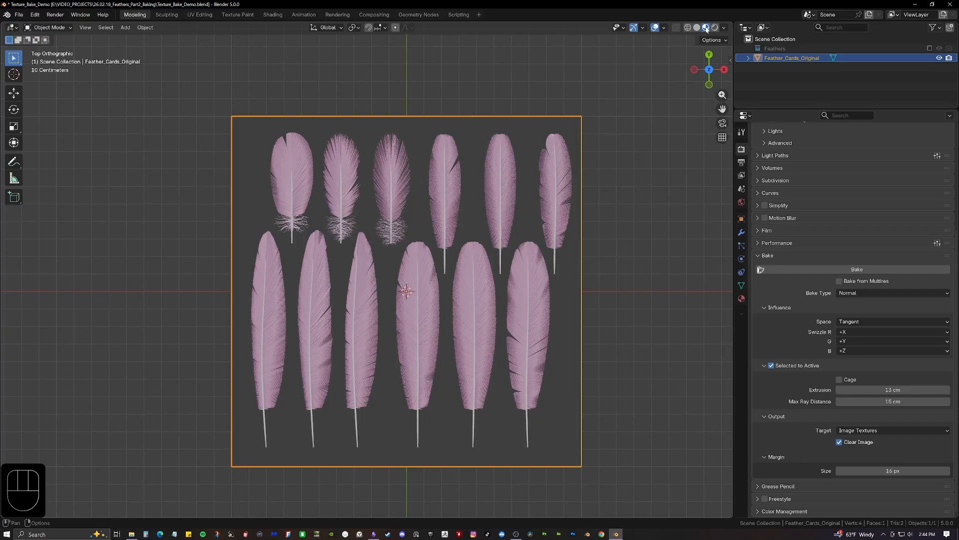
pyautogui.click(560, 70)
pyautogui.press('z')
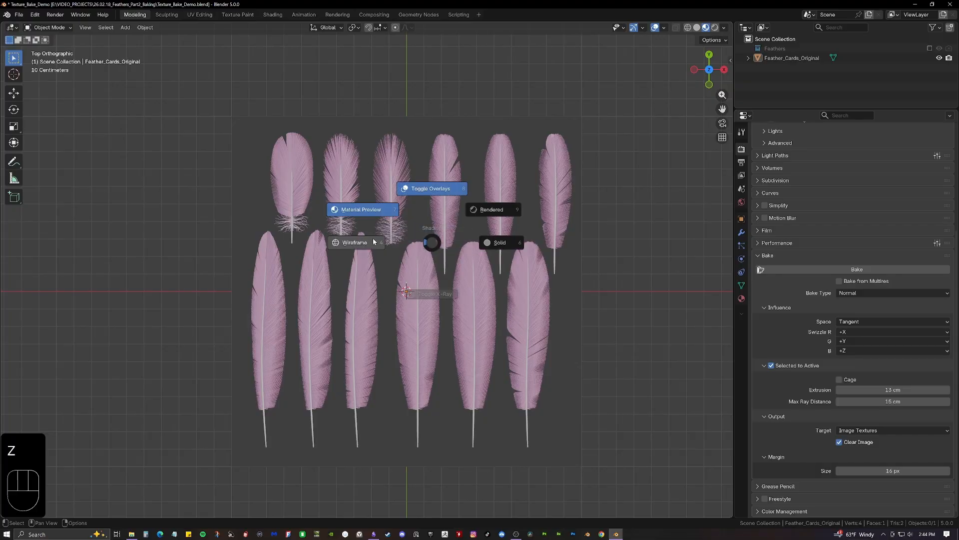
pyautogui.click(520, 252)
pyautogui.hotkey('ctrl', 's')
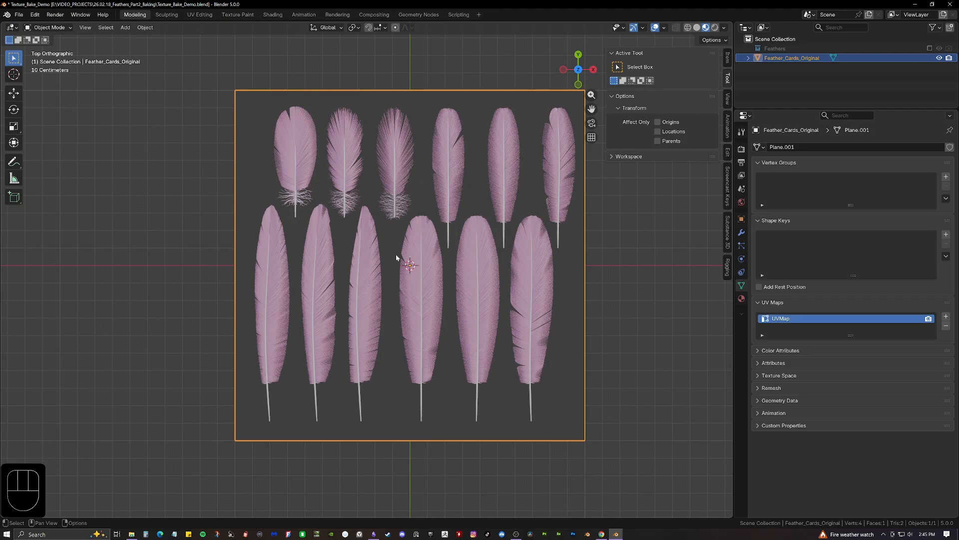
pyautogui.moveTo(427, 256); pyautogui.dragTo(414, 256, button='middle')
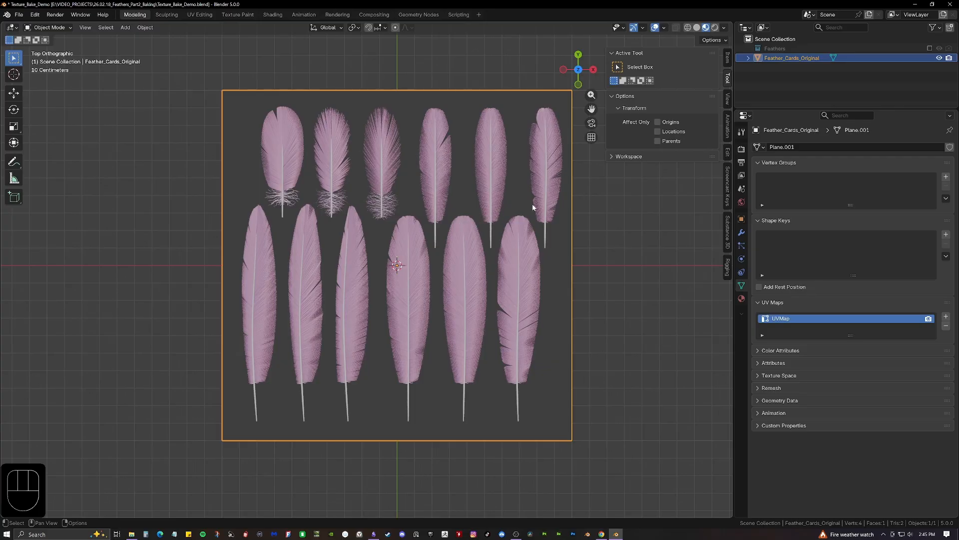
# Duplicate the Feather_Cards_Original plane in place and move the copy to a new collection named Backup
pyautogui.hotkey('shift', 'd')
pyautogui.rightClick(579, 208)
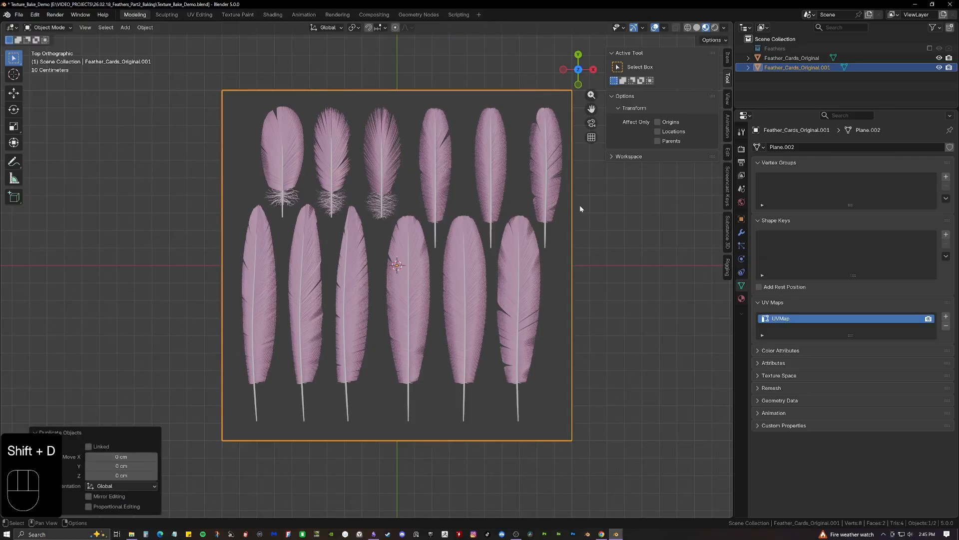
pyautogui.press('m')
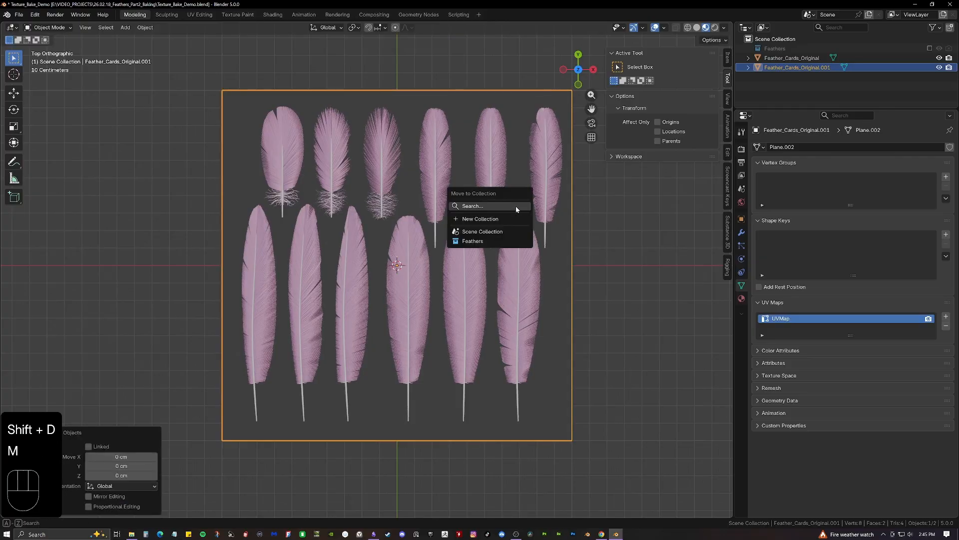
pyautogui.click(492, 217)
pyautogui.write('Backup')
pyautogui.press('Return')
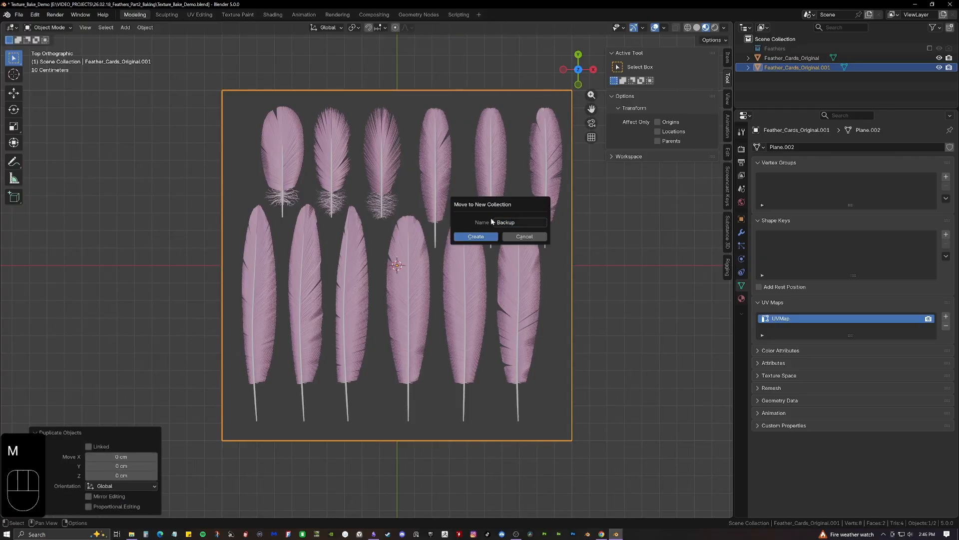
pyautogui.click(476, 236)
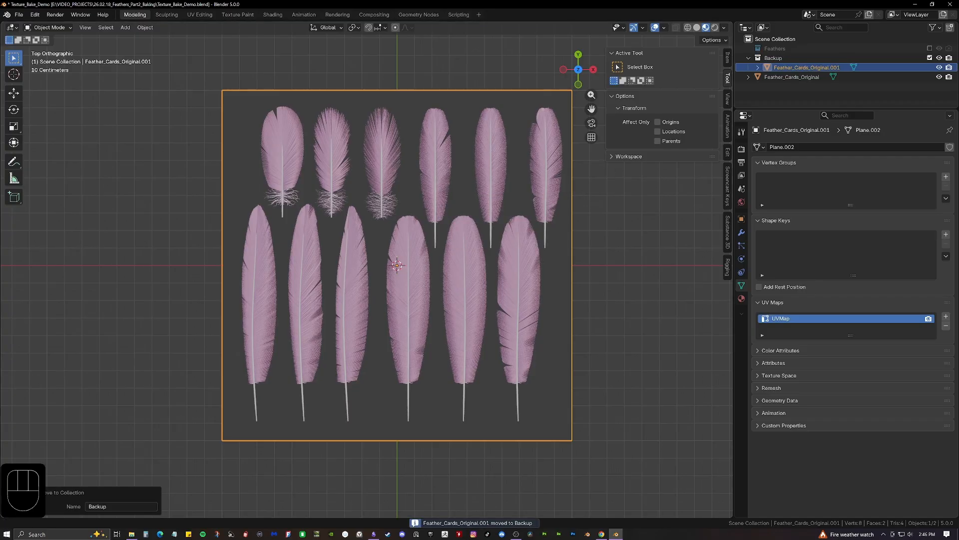
# Exclude the Backup collection from the view layer, select Feather_Cards_Original, and save the file
pyautogui.click(929, 58)
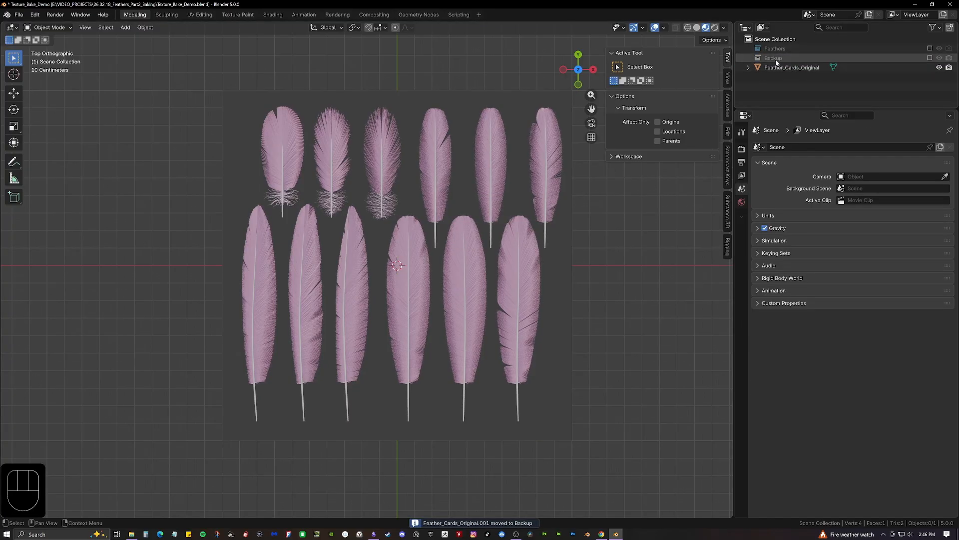
pyautogui.click(793, 68)
pyautogui.hotkey('ctrl', 's')
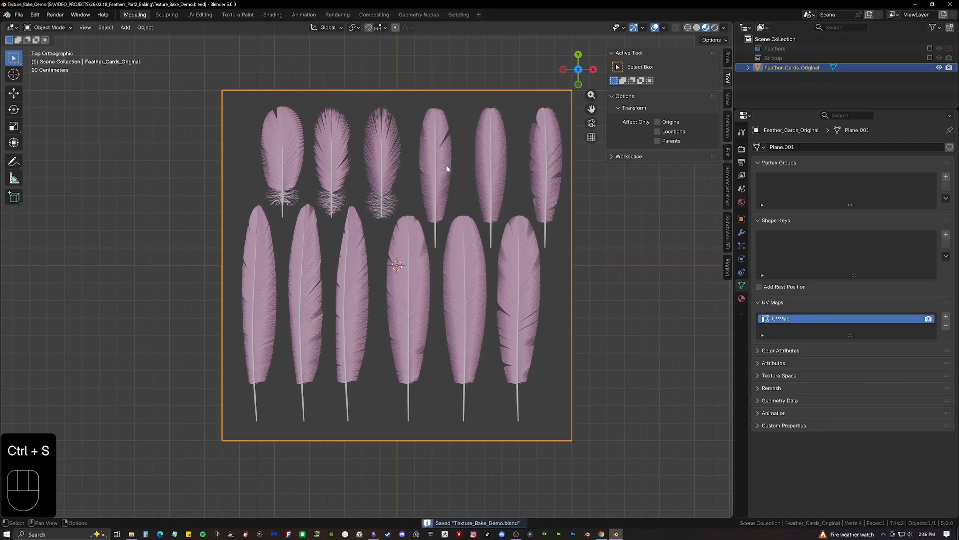
# Enter Edit Mode on Feather_Cards_Original and enable the Correct Face Attributes transform option
pyautogui.press('Tab')
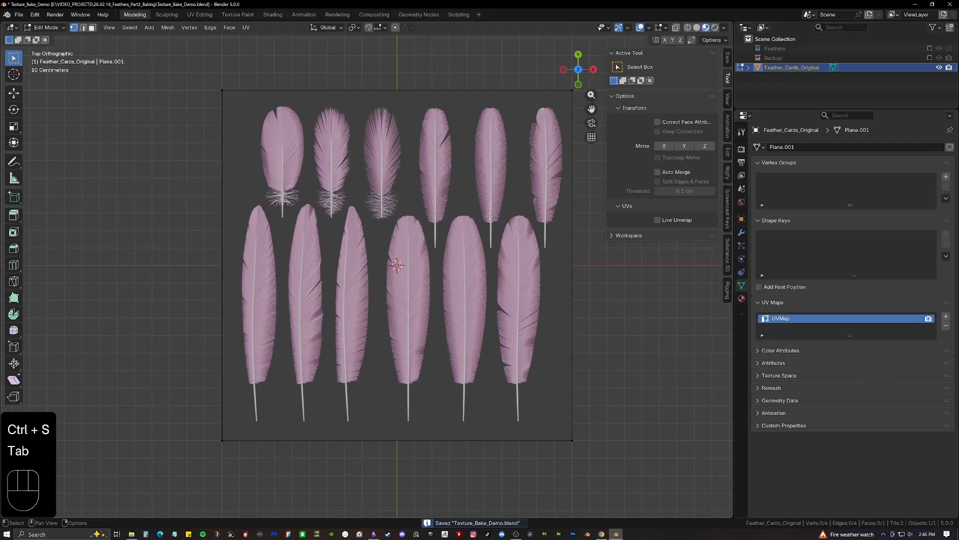
pyautogui.keyDown('shift'); pyautogui.moveTo(404, 169); pyautogui.dragTo(400, 208, button='middle'); pyautogui.keyUp('shift')
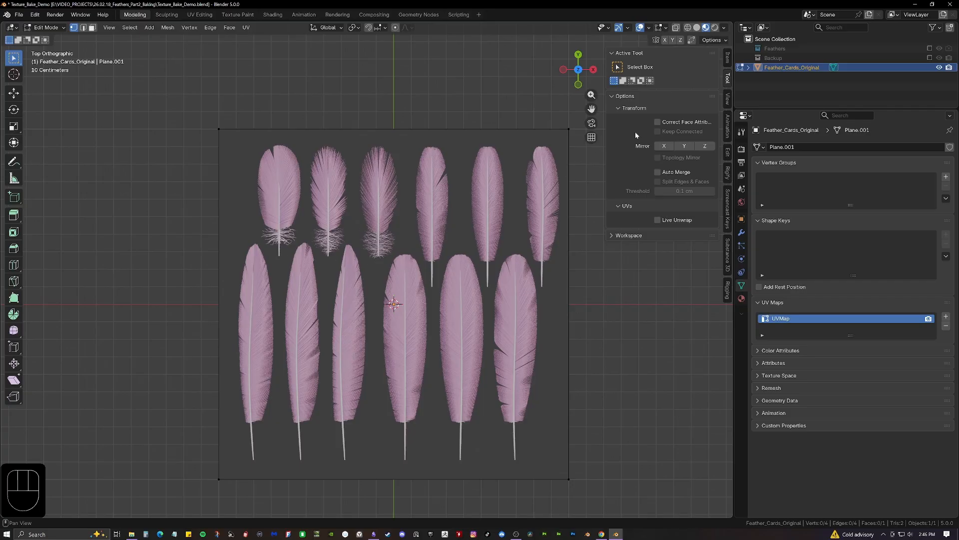
pyautogui.press('n')
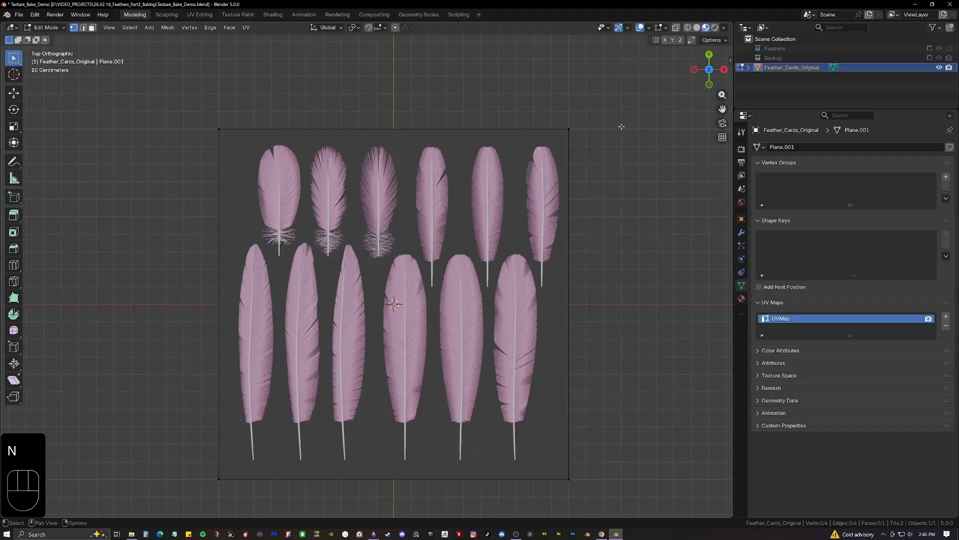
pyautogui.press('n')
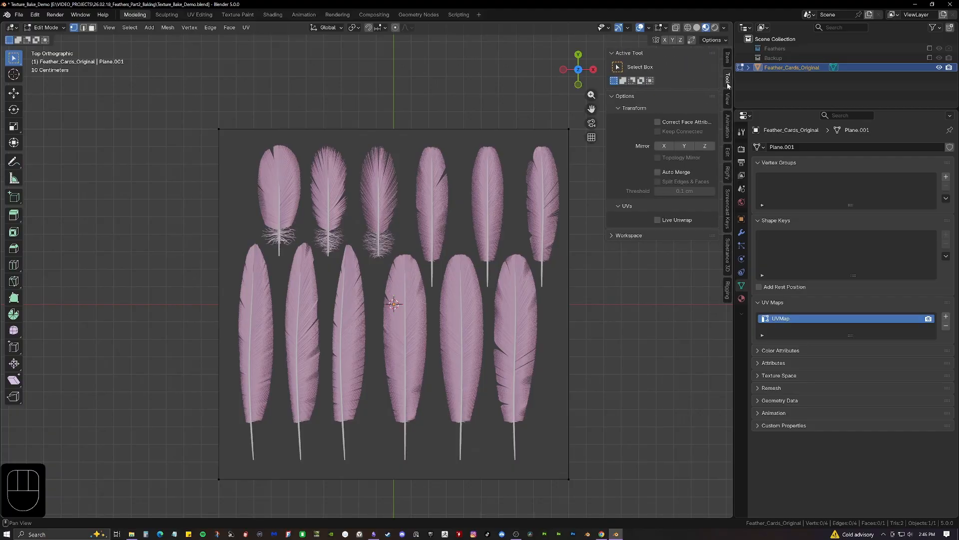
pyautogui.click(626, 96)
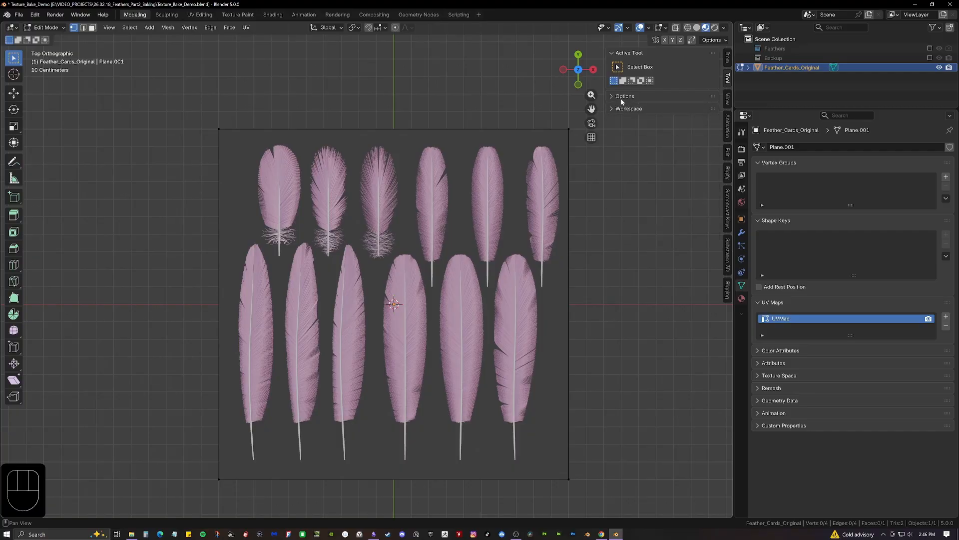
pyautogui.click(612, 95)
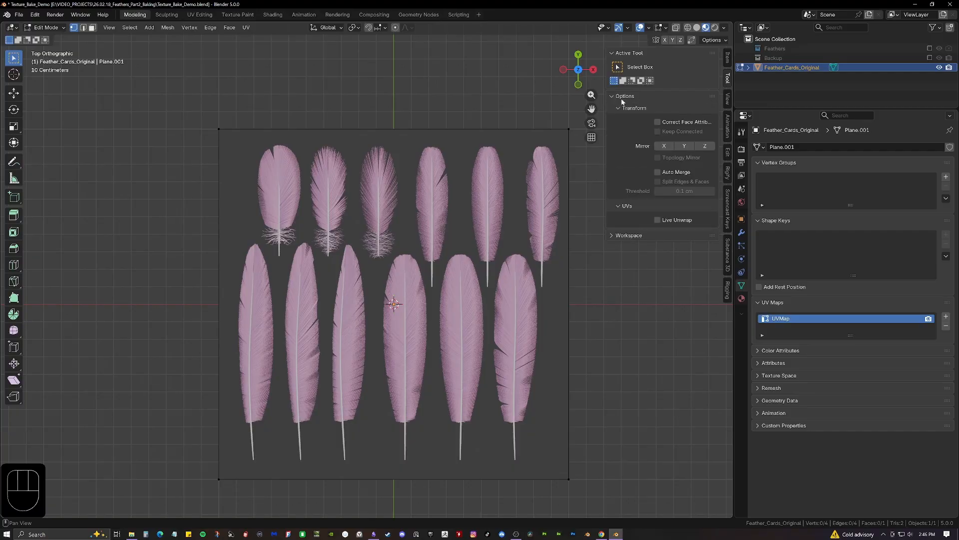
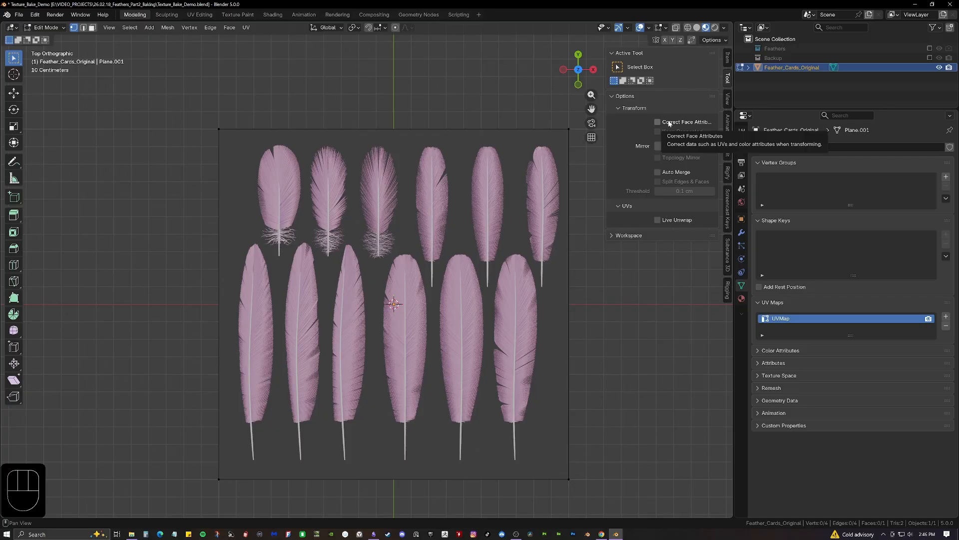
pyautogui.click(658, 122)
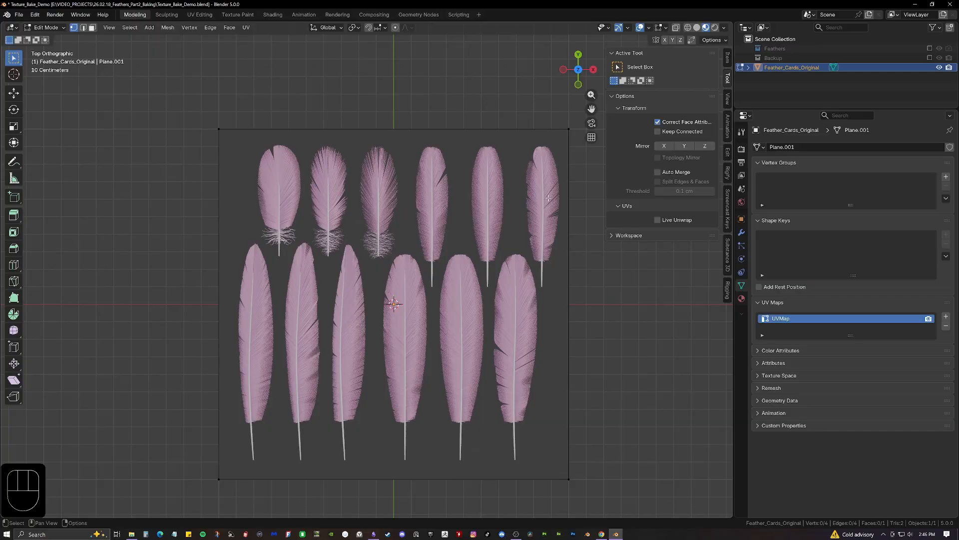
# Add one horizontal loop cut between the upper and lower feather rows, slid to a factor of about -0.364
pyautogui.hotkey('ctrl', 'r')
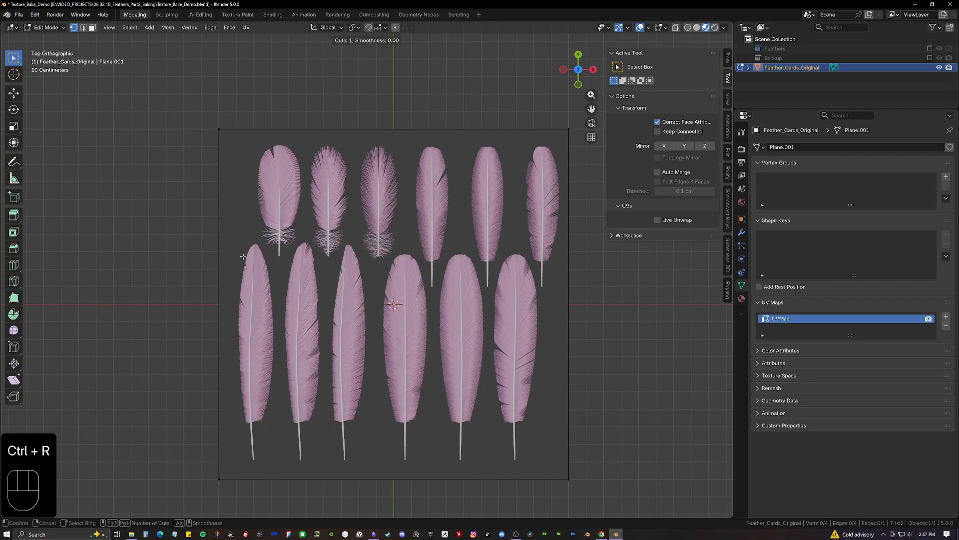
pyautogui.click(220, 252)
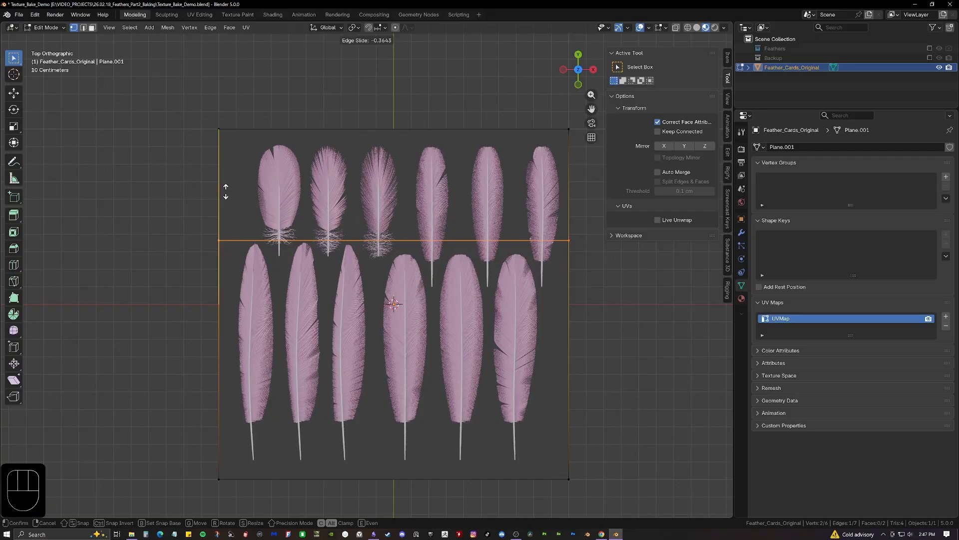
pyautogui.click(225, 192)
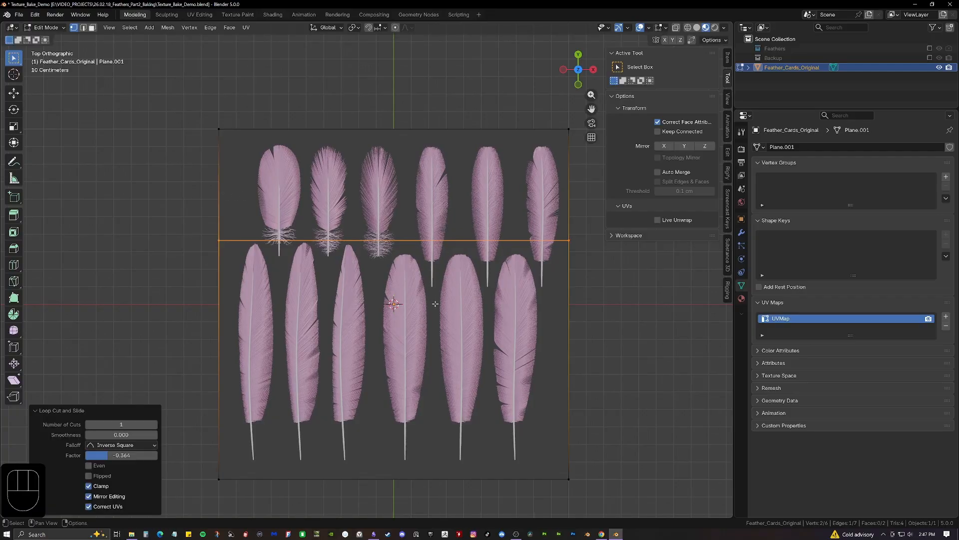
pyautogui.click(630, 336)
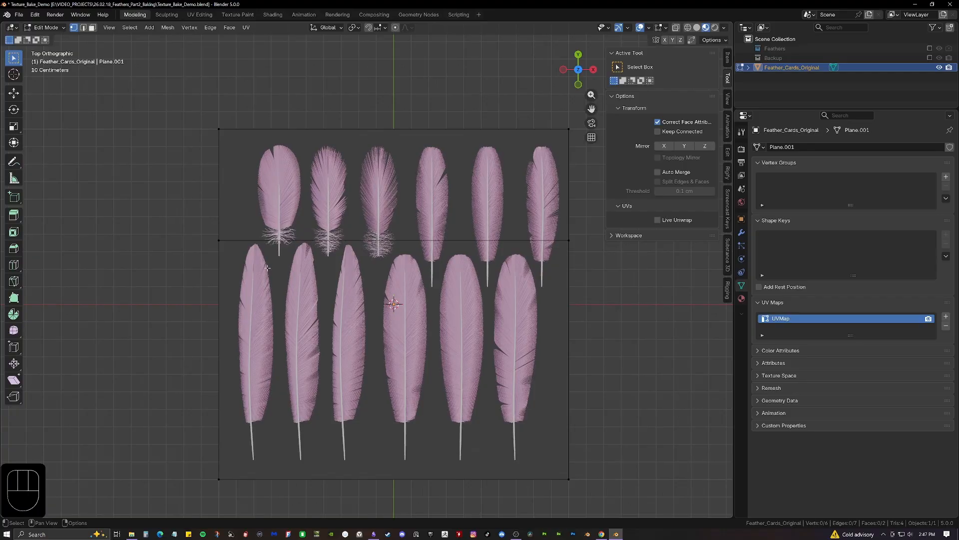
pyautogui.moveTo(341, 178); pyautogui.dragTo(388, 193, button='middle')
pyautogui.scroll(2, 388, 192)
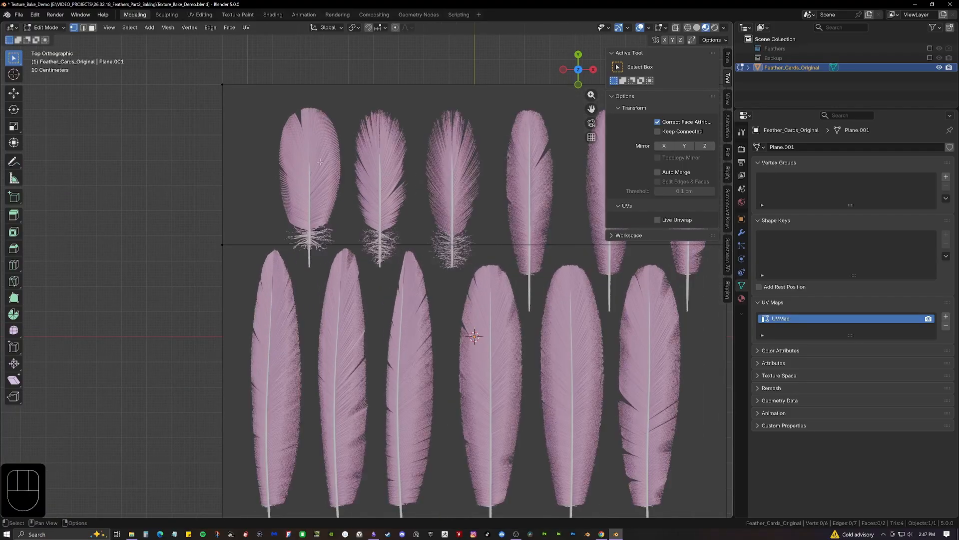
pyautogui.moveTo(297, 168); pyautogui.dragTo(301, 169, button='middle')
pyautogui.scroll(-1, 300, 169)
pyautogui.scroll(-1, 301, 168)
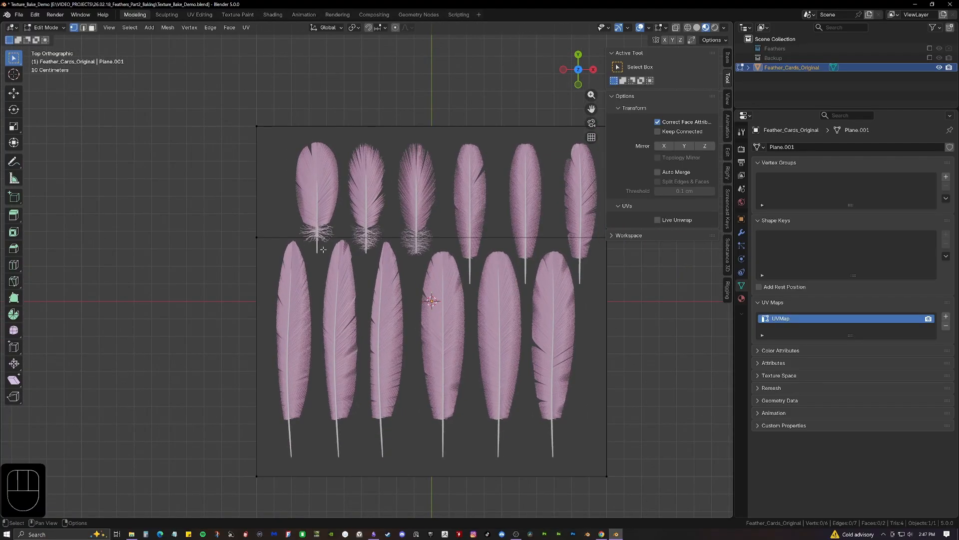
pyautogui.hotkey('ctrl', 'r')
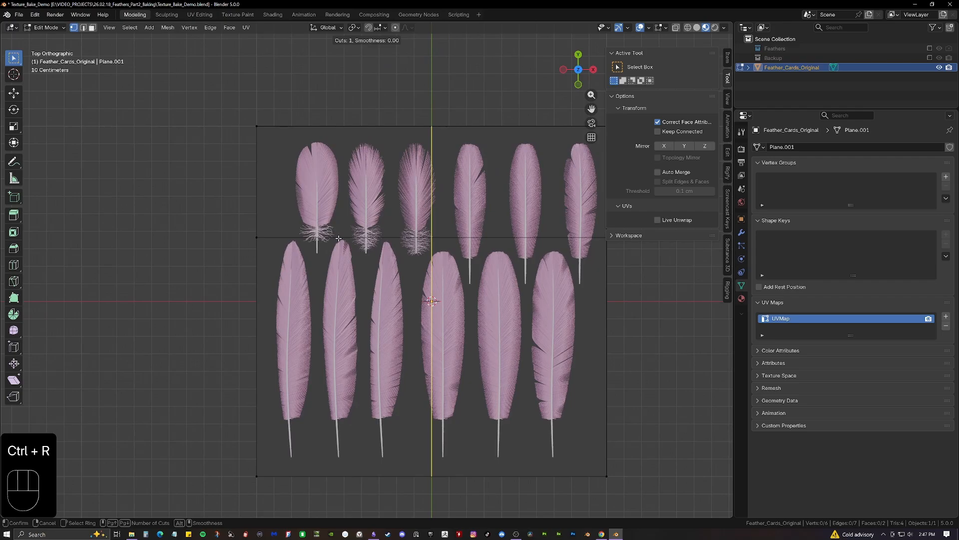
pyautogui.rightClick(424, 232)
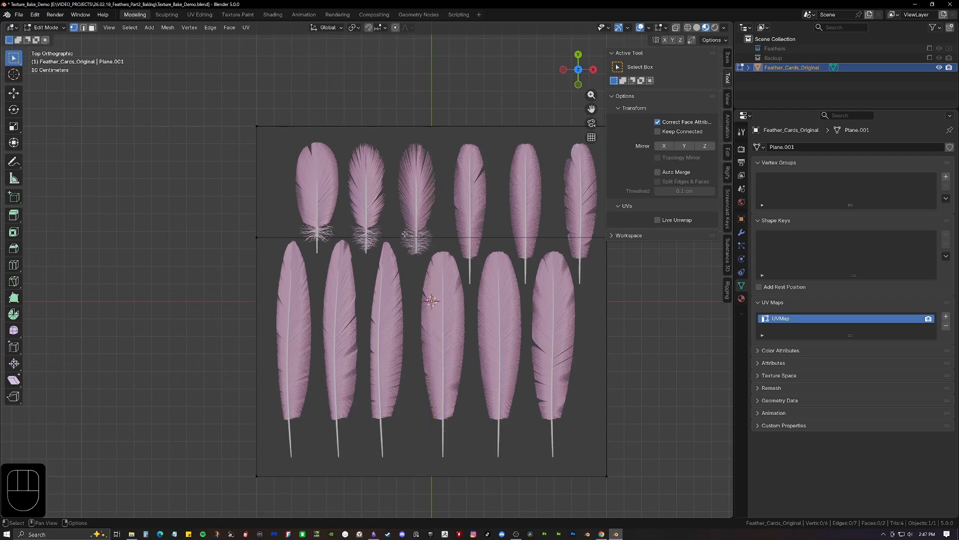
# Separate the face with the lower feather row into its own object and return to Object Mode
pyautogui.keyDown('shift'); pyautogui.moveTo(405, 234); pyautogui.dragTo(370, 229, button='middle'); pyautogui.keyUp('shift')
pyautogui.press('3')
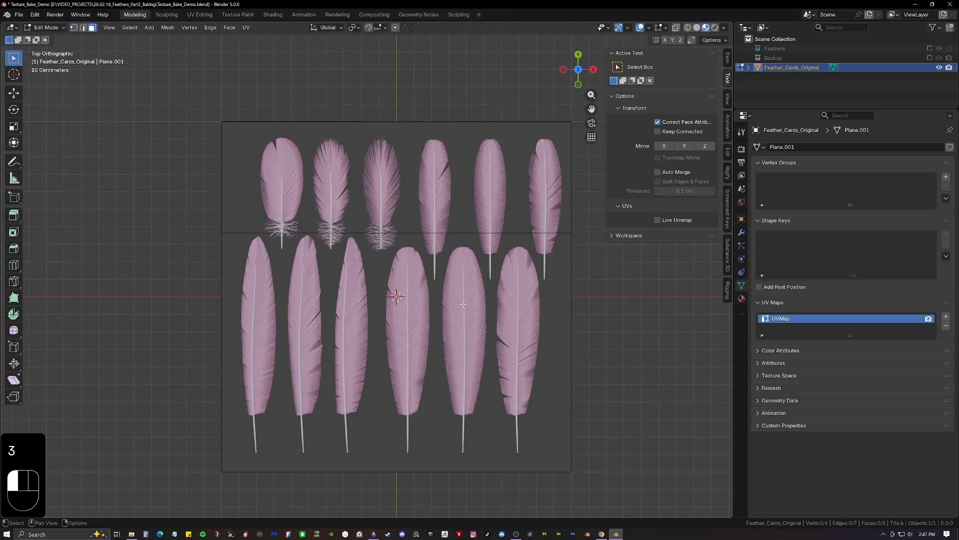
pyautogui.click(463, 304)
pyautogui.keyDown('shift'); pyautogui.moveTo(500, 290); pyautogui.dragTo(489, 290, button='middle'); pyautogui.keyUp('shift')
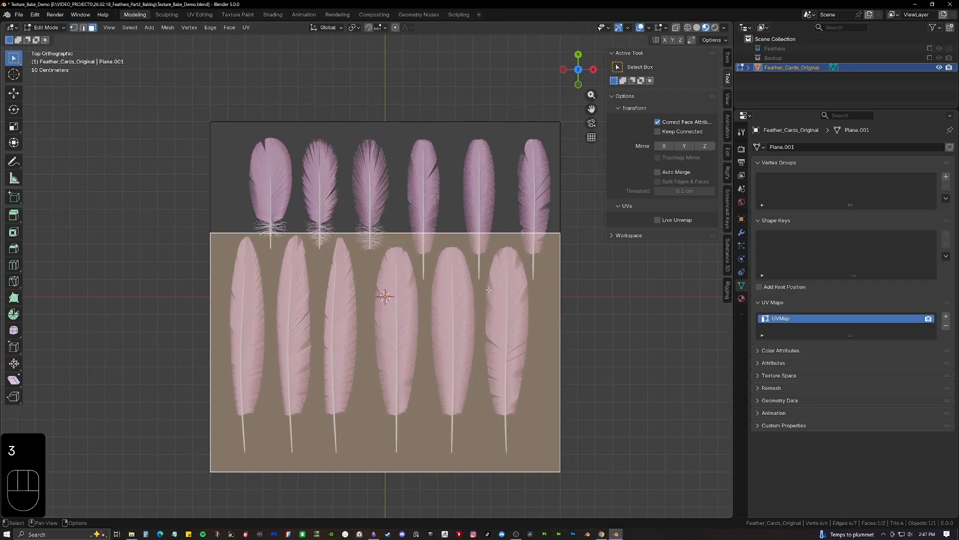
pyautogui.press('p')
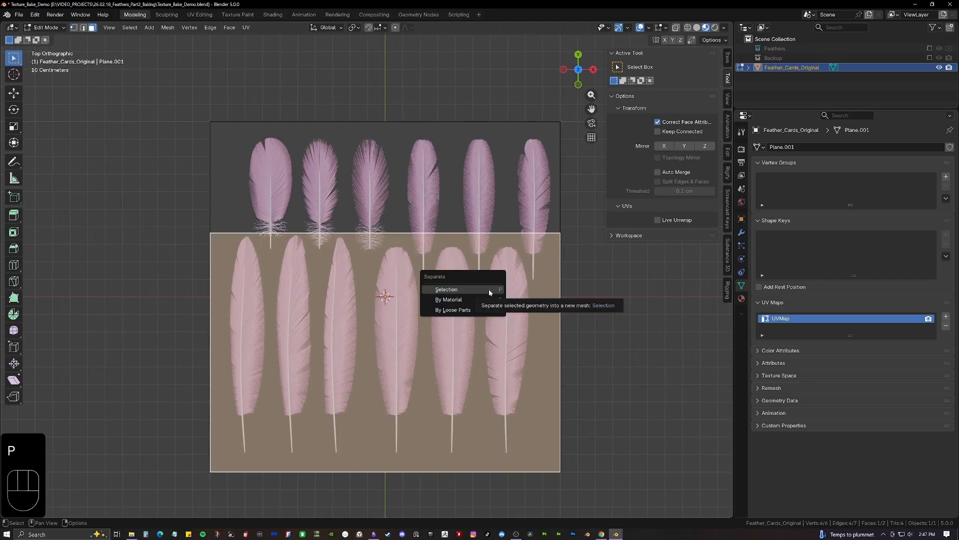
pyautogui.click(489, 292)
pyautogui.press('Tab')
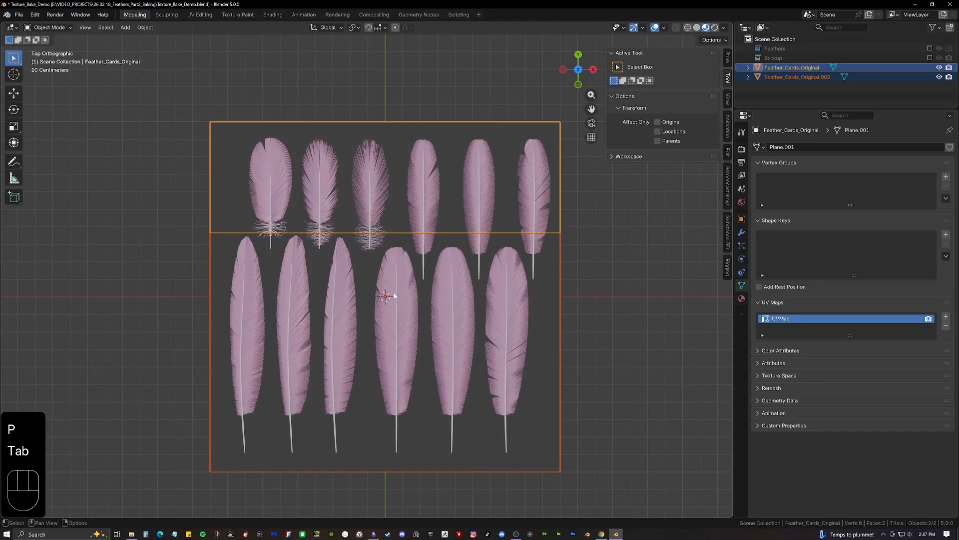
# Move the separated lower feather row along the X axis until it sits clear beside the upper row
pyautogui.click(476, 327)
pyautogui.keyDown('shift'); pyautogui.moveTo(475, 328); pyautogui.dragTo(407, 329, button='middle'); pyautogui.keyUp('shift')
pyautogui.scroll(-1, 407, 328)
pyautogui.press('g')
pyautogui.press('x')
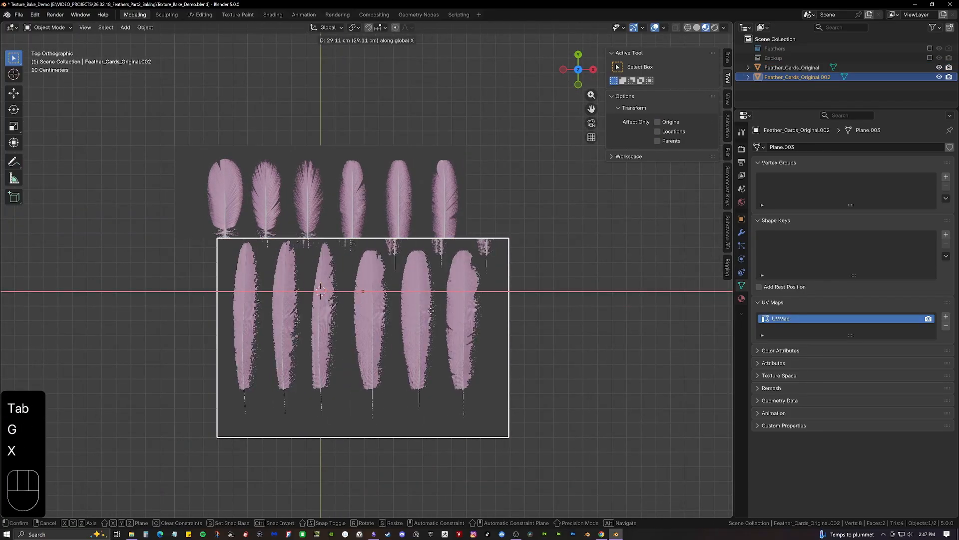
pyautogui.click(652, 301)
# Extend the upper row plane's bottom edge down along Y by about 31 cm to include the full feather quills
pyautogui.click(431, 225)
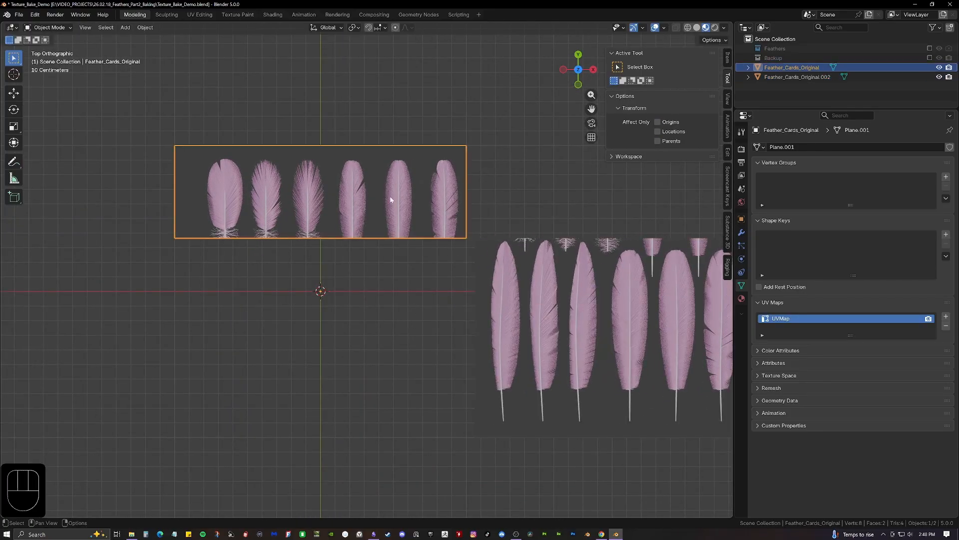
pyautogui.press('Tab')
pyautogui.press('2')
pyautogui.click(326, 238)
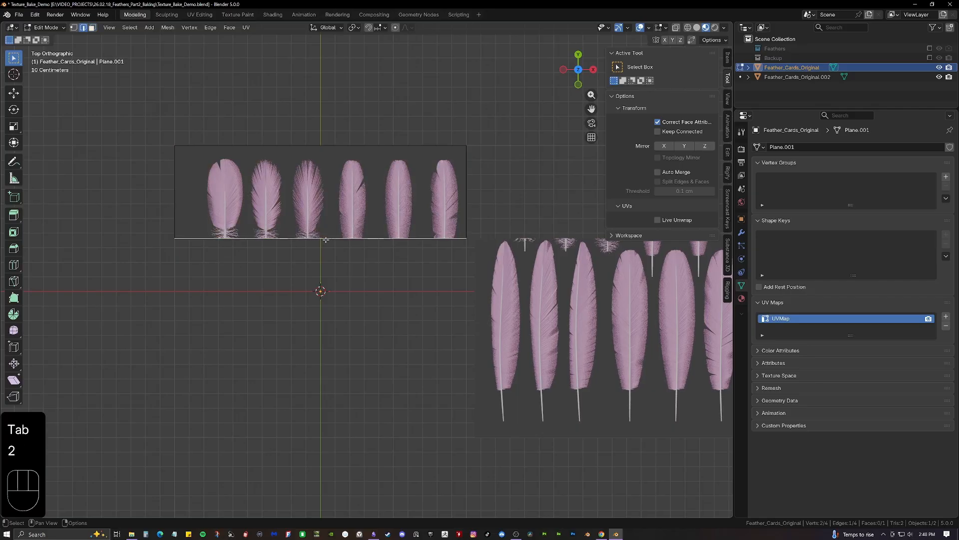
pyautogui.press('g')
pyautogui.press('y')
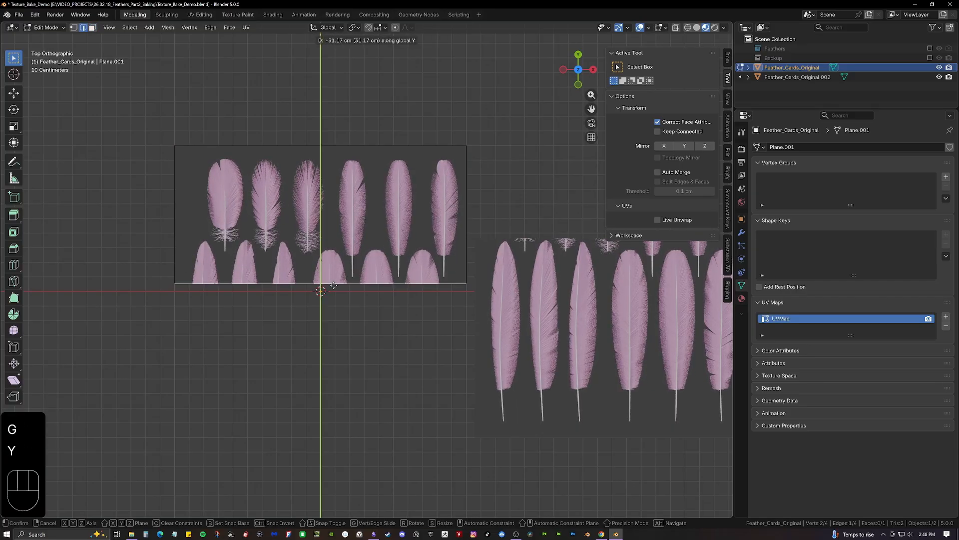
pyautogui.click(335, 285)
pyautogui.click(376, 311)
# Add a vertical loop cut between the first and second feathers of the upper row, slid to a factor of about 0.501
pyautogui.keyDown('shift'); pyautogui.moveTo(377, 310); pyautogui.dragTo(490, 346, button='middle'); pyautogui.keyUp('shift')
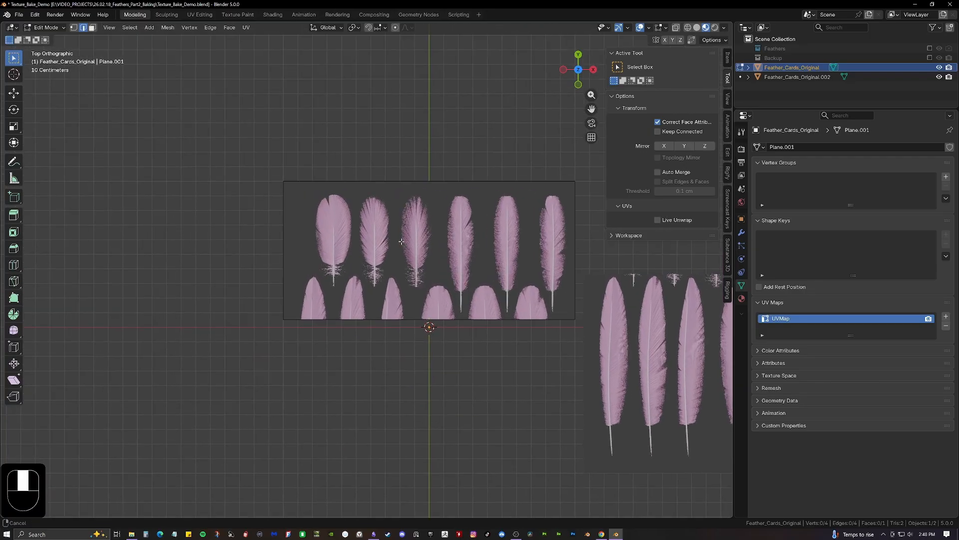
pyautogui.scroll(2, 420, 210)
pyautogui.keyDown('ctrl'); pyautogui.moveTo(419, 211); pyautogui.dragTo(372, 162, button='middle'); pyautogui.keyUp('ctrl')
pyautogui.hotkey('ctrl', 'r')
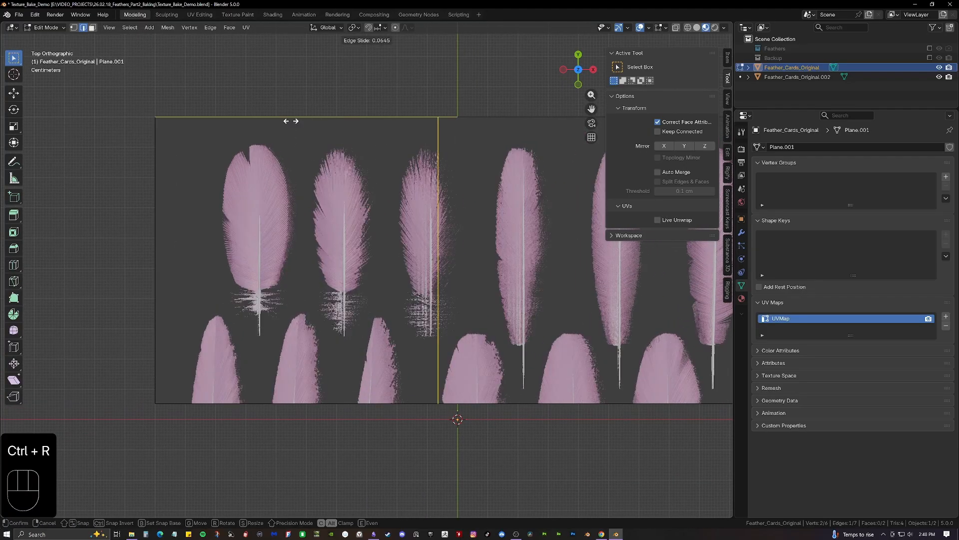
pyautogui.click(320, 125)
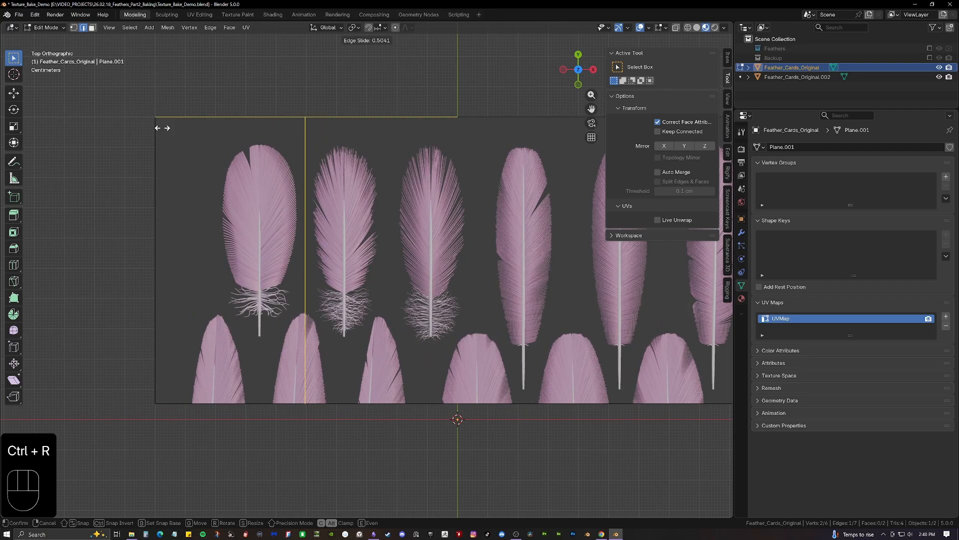
pyautogui.click(161, 126)
# Add a vertical loop cut between the second and third feathers of the upper row, slid to a factor of about 0.645
pyautogui.hotkey('ctrl', 'r')
pyautogui.click(419, 126)
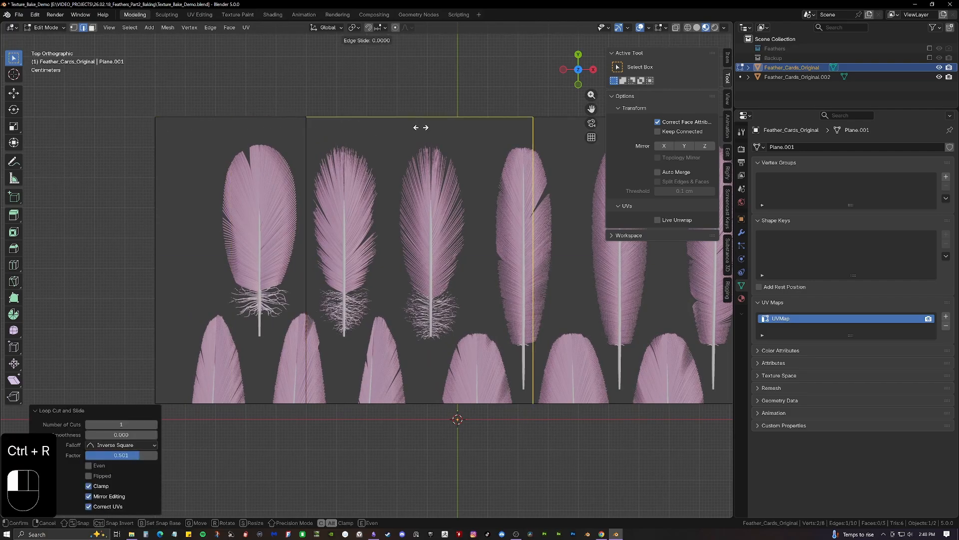
pyautogui.click(274, 131)
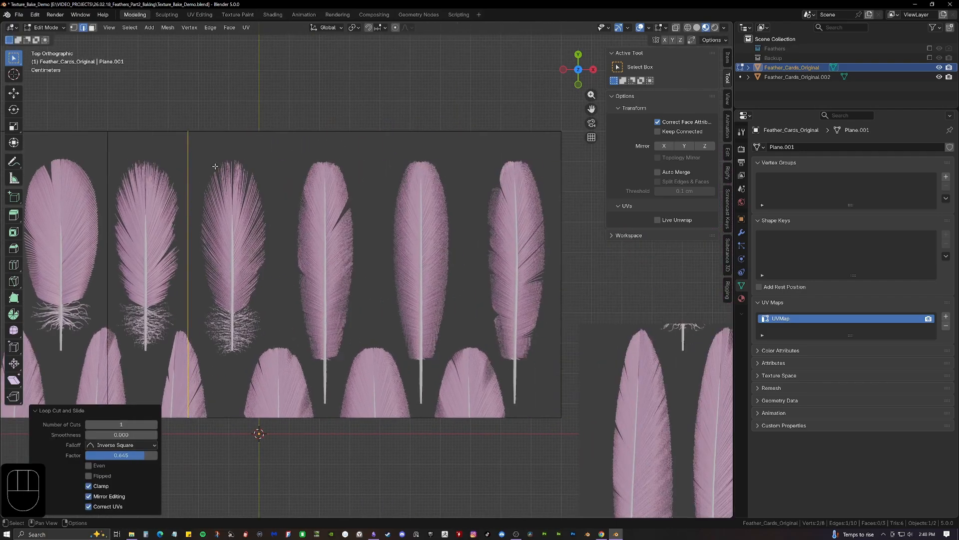
# Add a vertical loop cut between the third and fourth feathers of the upper row, slid to a factor of about 0.507
pyautogui.keyDown('shift'); pyautogui.moveTo(275, 132); pyautogui.dragTo(76, 146, button='middle'); pyautogui.keyUp('shift')
pyautogui.hotkey('ctrl', 'r')
pyautogui.click(228, 131)
pyautogui.click(215, 132)
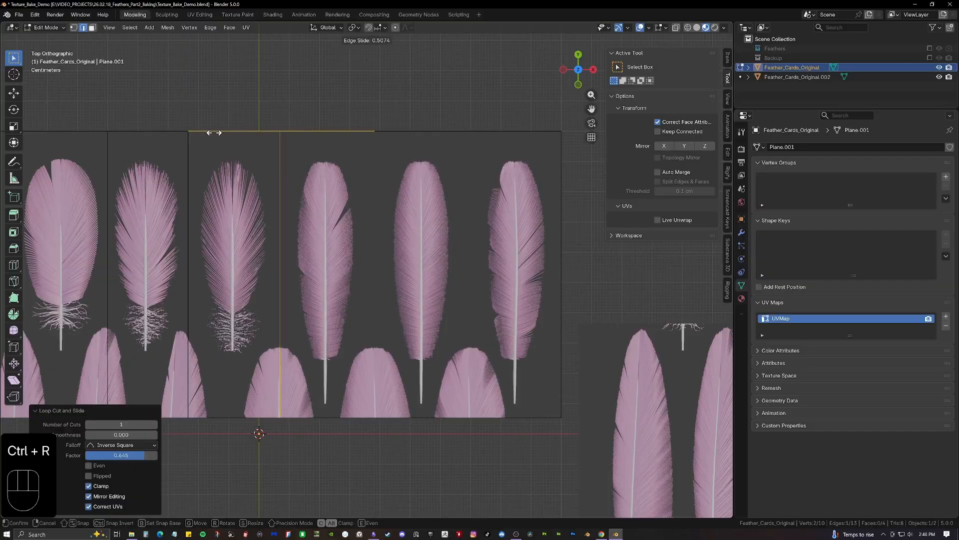
# Add vertical loop cuts between the fourth and fifth feathers and between the fifth and sixth, the last slid to a factor of about 0.011
pyautogui.hotkey('ctrl', 'r')
pyautogui.click(390, 133)
pyautogui.click(342, 134)
pyautogui.click(486, 129)
pyautogui.hotkey('ctrl', 'r')
pyautogui.click(487, 129)
pyautogui.click(485, 90)
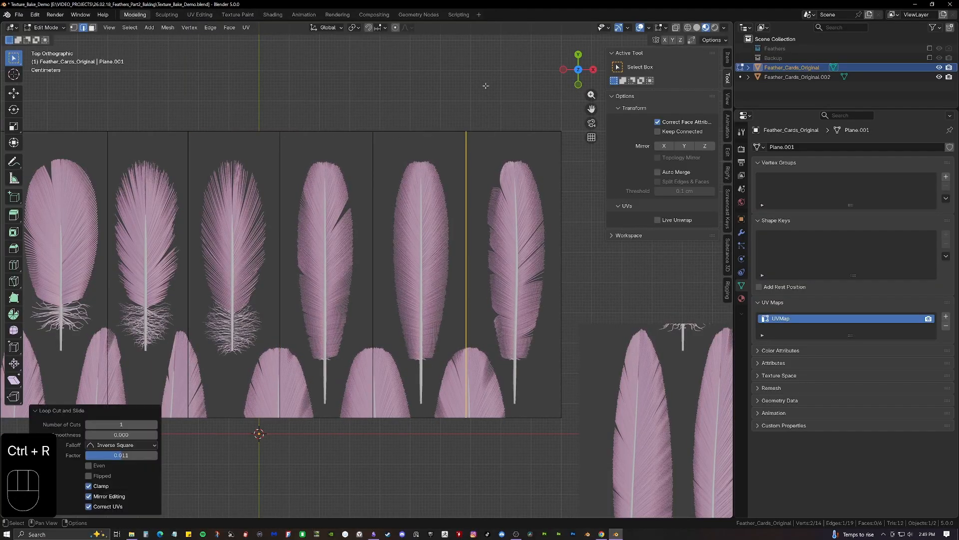
# Separate the faces of the three long feathers, fourth to sixth in the upper row, into their own object and return to Object Mode
pyautogui.keyDown('shift'); pyautogui.moveTo(222, 120); pyautogui.dragTo(316, 122, button='middle'); pyautogui.keyUp('shift')
pyautogui.click(323, 117)
pyautogui.scroll(-2, 377, 282)
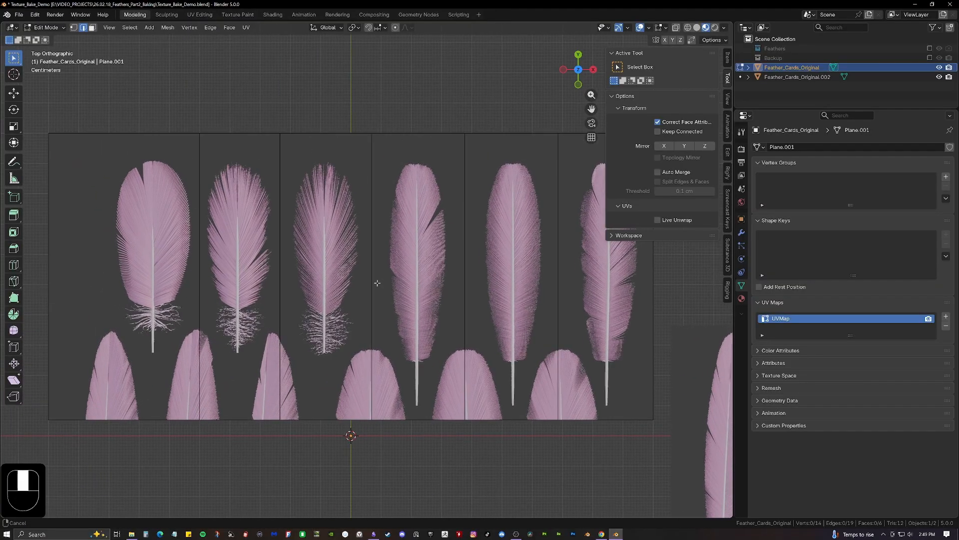
pyautogui.scroll(2, 377, 282)
pyautogui.scroll(-2, 394, 279)
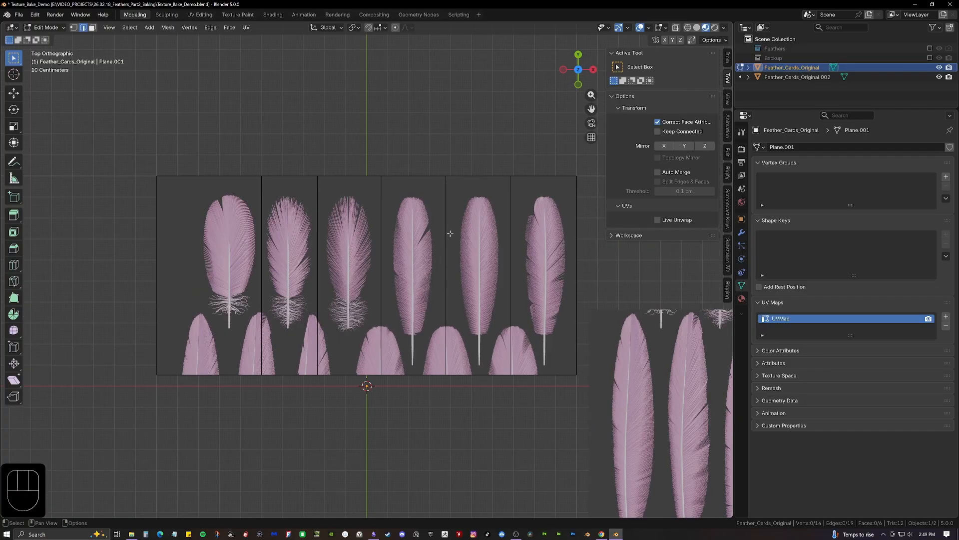
pyautogui.press('3')
pyautogui.moveTo(407, 149); pyautogui.dragTo(617, 404)
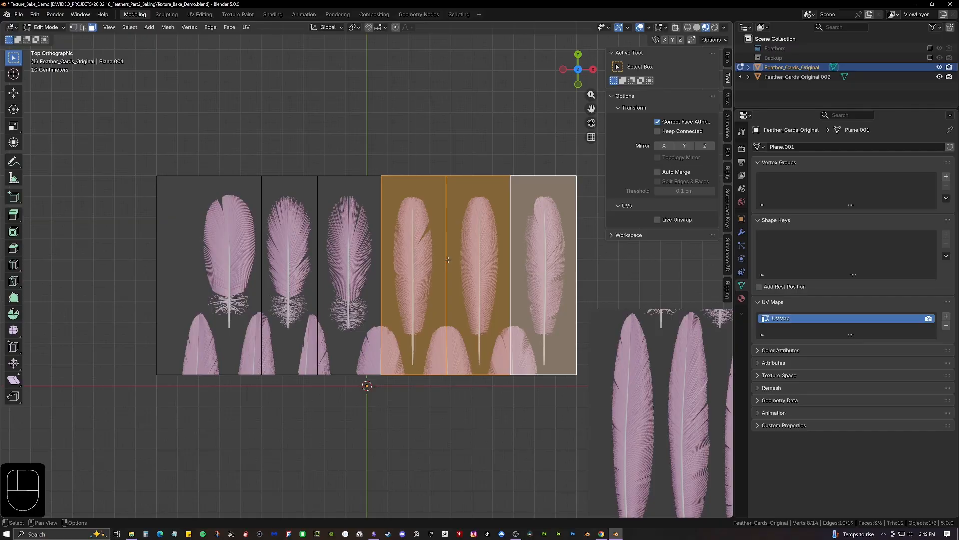
pyautogui.press('p')
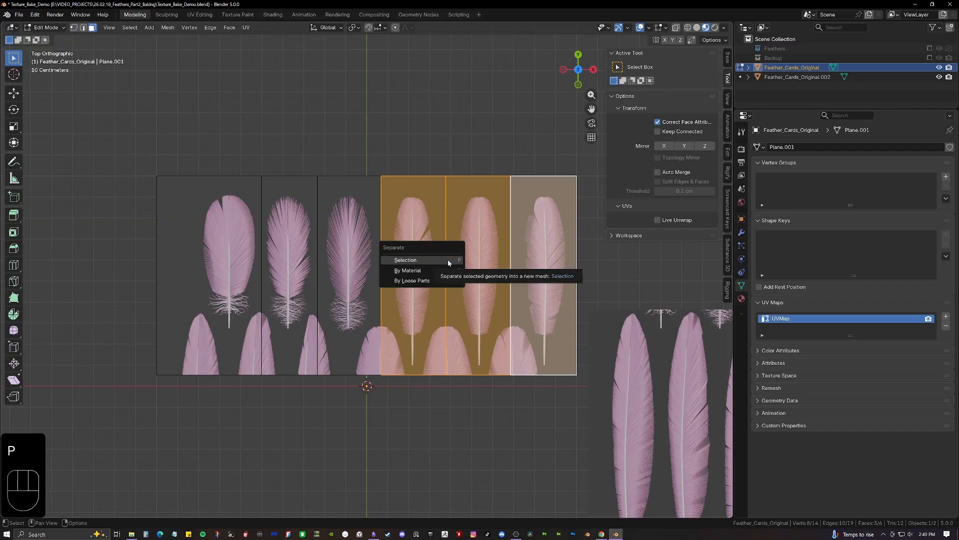
pyautogui.click(448, 259)
pyautogui.press('Tab')
# Move the plane holding the three short feathers along the X axis until a clear gap separates it from the long ones
pyautogui.click(261, 243)
pyautogui.moveTo(353, 237); pyautogui.dragTo(379, 239, button='middle')
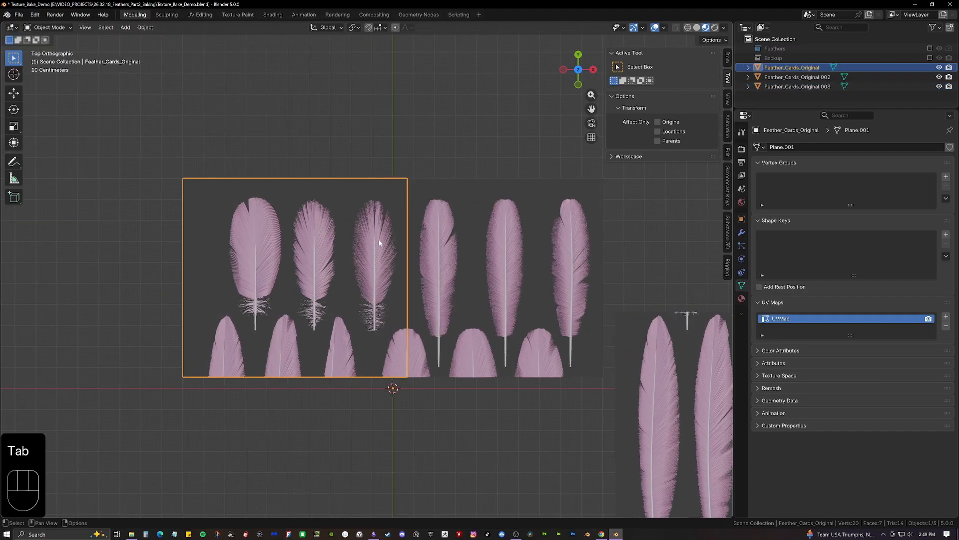
pyautogui.press('g')
pyautogui.press('x')
pyautogui.click(399, 178)
pyautogui.moveTo(398, 179); pyautogui.dragTo(424, 176, button='middle')
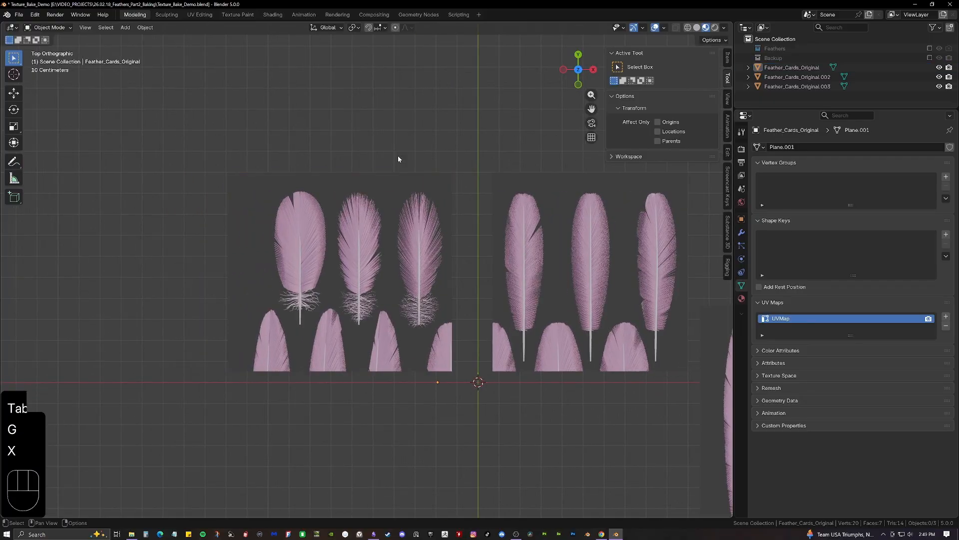
# Raise the short-feather plane's bottom edge about 19 cm along Y to just below the quills
pyautogui.click(335, 301)
pyautogui.press('Tab')
pyautogui.scroll(2, 333, 396)
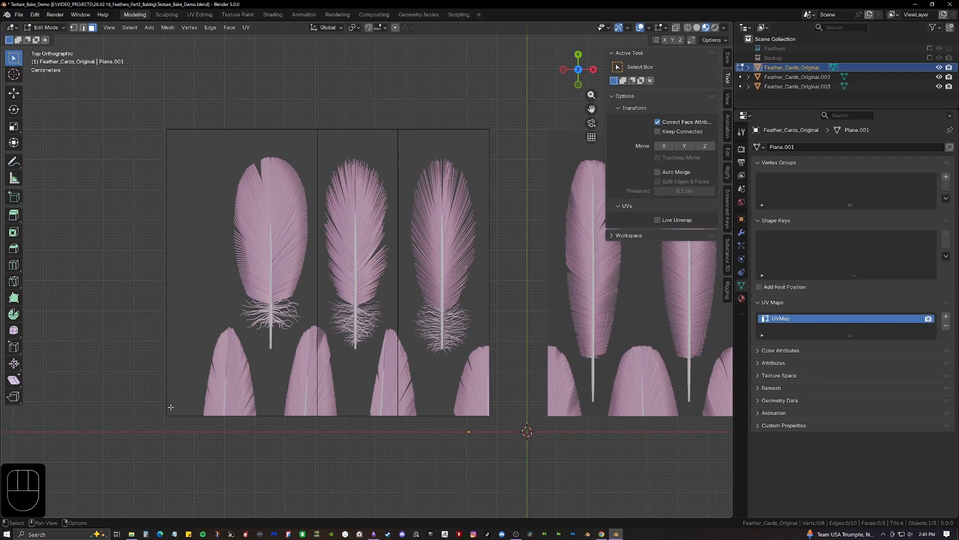
pyautogui.press('1')
pyautogui.moveTo(144, 402); pyautogui.dragTo(559, 474)
pyautogui.press('g')
pyautogui.press('y')
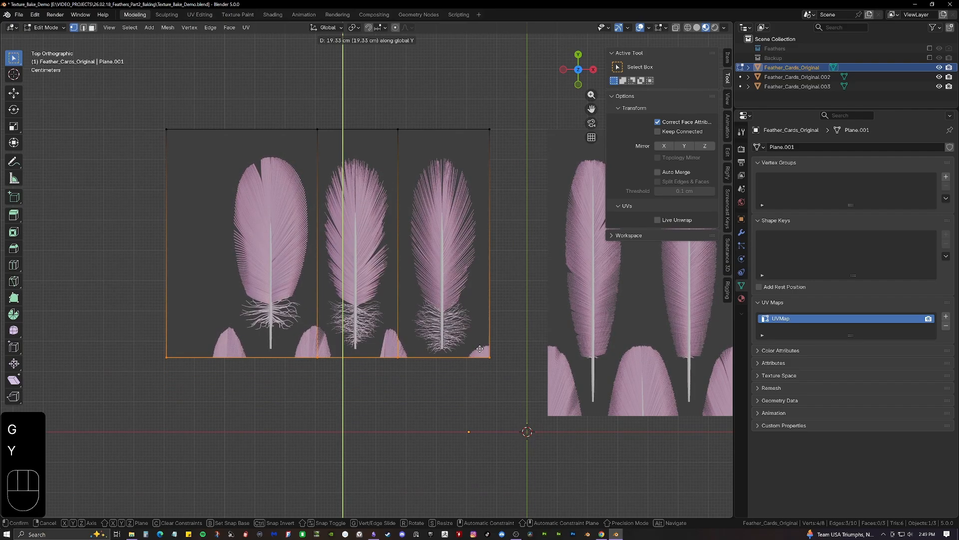
pyautogui.click(480, 348)
# Lower the short-feather plane's top edge about 7.8 cm along Y to just above the feather tips
pyautogui.moveTo(120, 101); pyautogui.dragTo(552, 134)
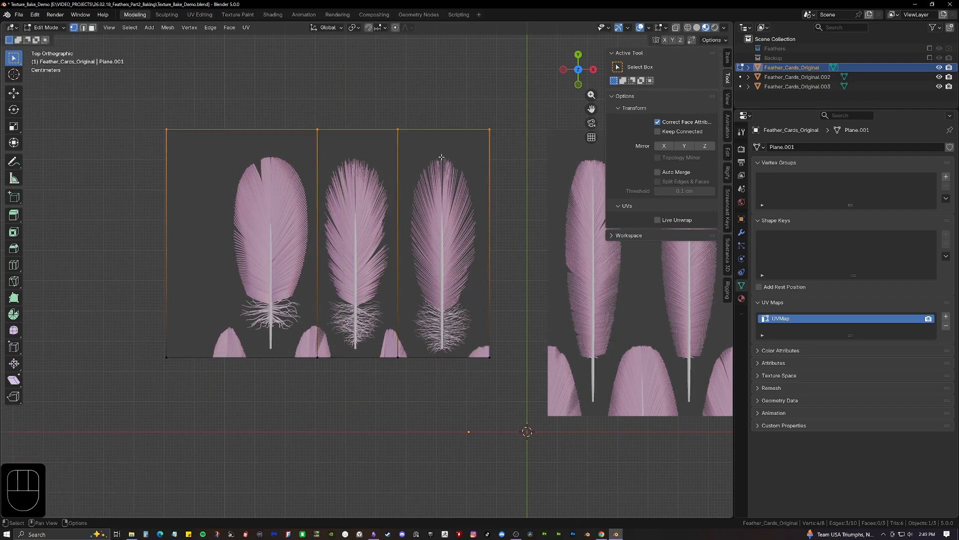
pyautogui.press('g')
pyautogui.press('y')
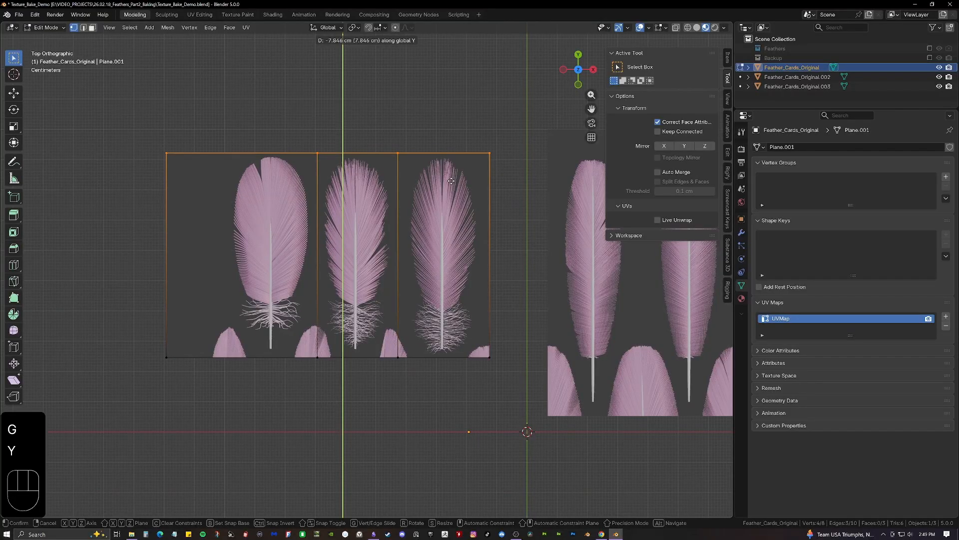
pyautogui.click(449, 182)
# Move the short-feather plane's left edge about 21 cm inward along X, close to the first feather
pyautogui.moveTo(108, 143); pyautogui.dragTo(235, 369)
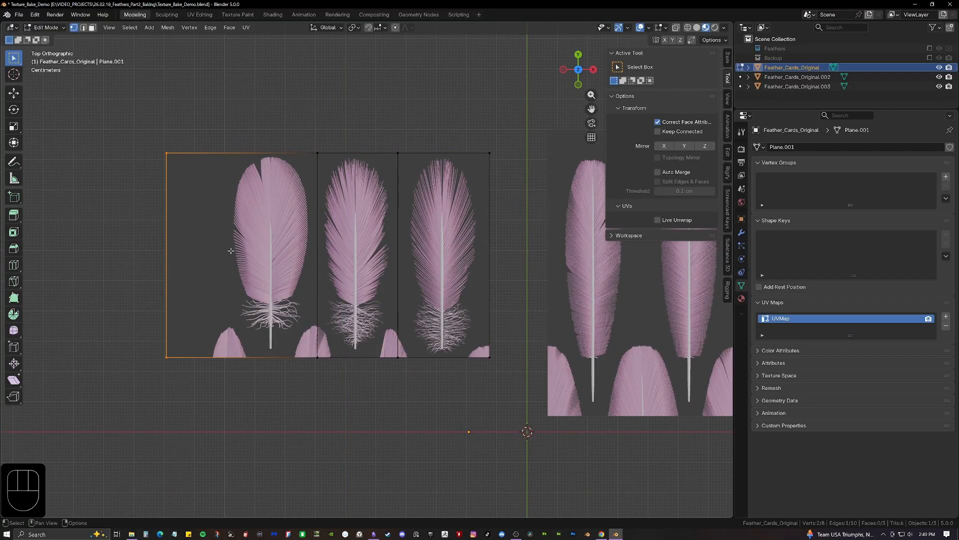
pyautogui.press('g')
pyautogui.press('x')
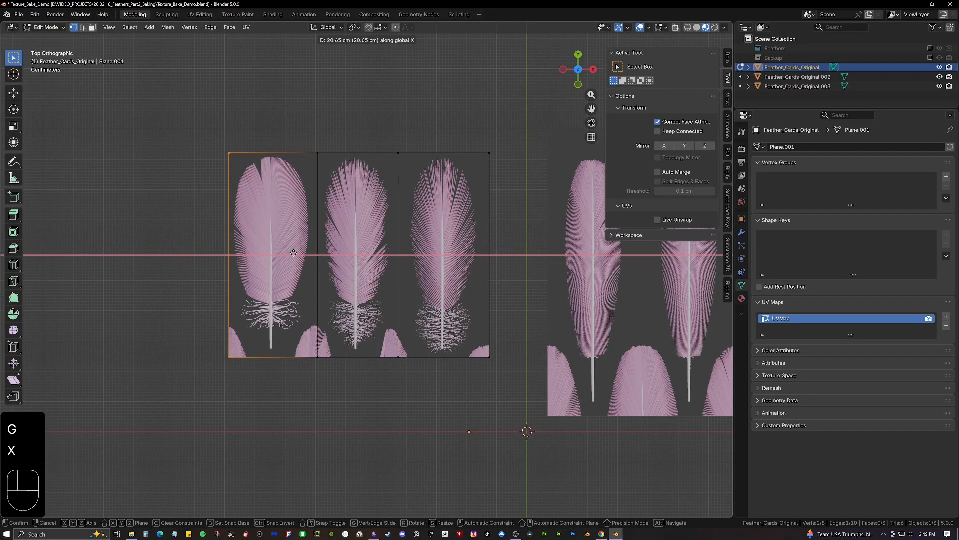
pyautogui.click(294, 252)
# Hide the sidebar and move the short-feather plane's right edge about 2 cm inward along X
pyautogui.moveTo(482, 135); pyautogui.dragTo(540, 387)
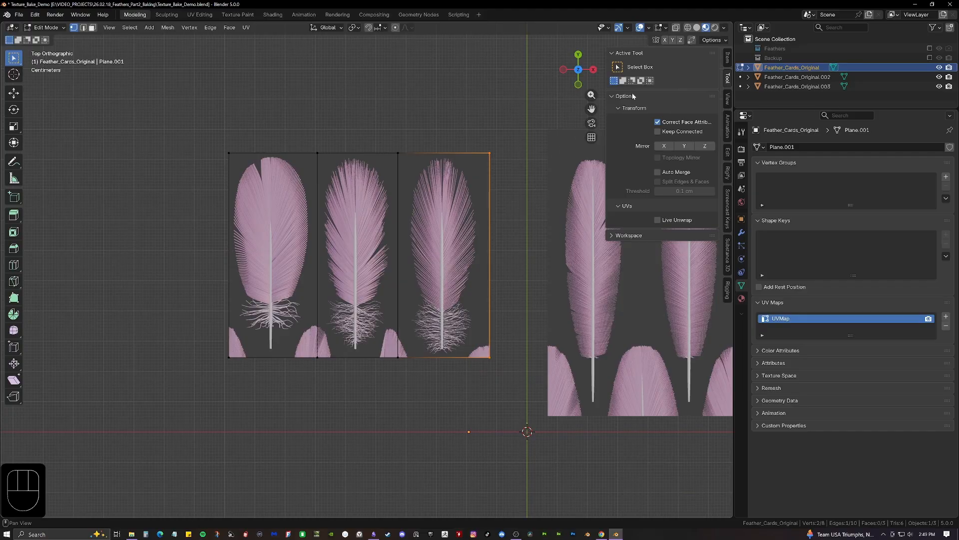
pyautogui.press('n')
pyautogui.scroll(2, 499, 207)
pyautogui.keyDown('shift'); pyautogui.moveTo(499, 208); pyautogui.dragTo(508, 252, button='middle'); pyautogui.keyUp('shift')
pyautogui.press('g')
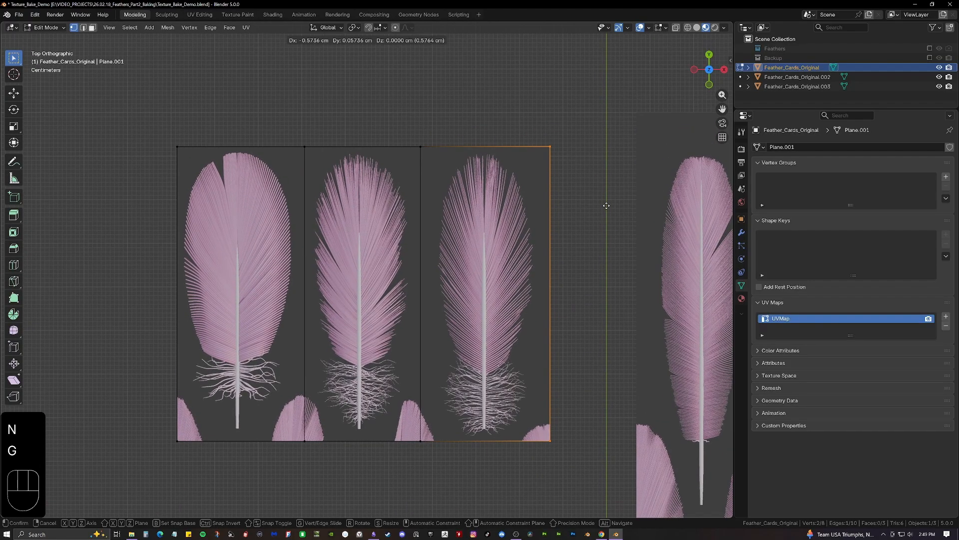
pyautogui.press('x')
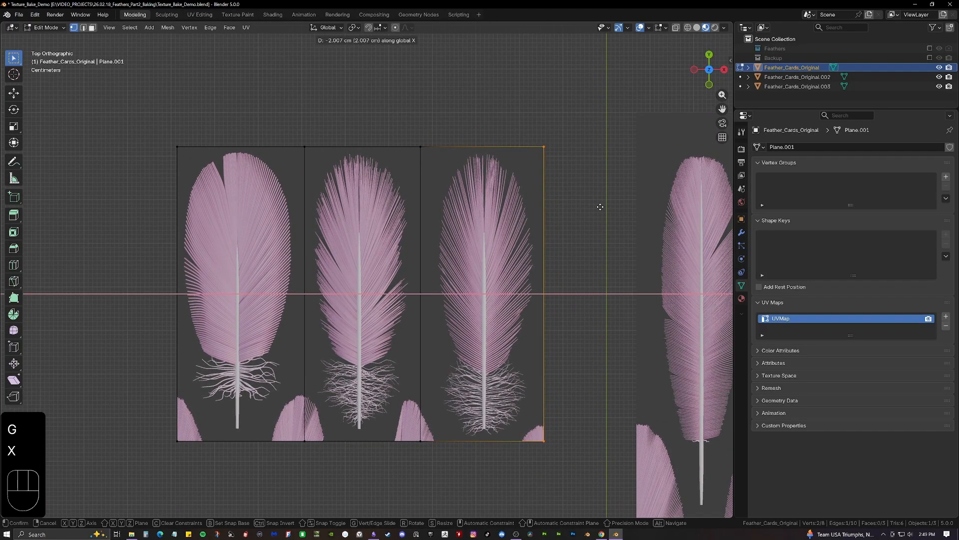
pyautogui.click(601, 206)
pyautogui.click(443, 95)
pyautogui.keyDown('shift'); pyautogui.moveTo(375, 132); pyautogui.dragTo(380, 132, button='middle'); pyautogui.keyUp('shift')
# Add five evenly spaced horizontal loop cuts across the three short-feather cards without sliding them
pyautogui.hotkey('ctrl', 'r')
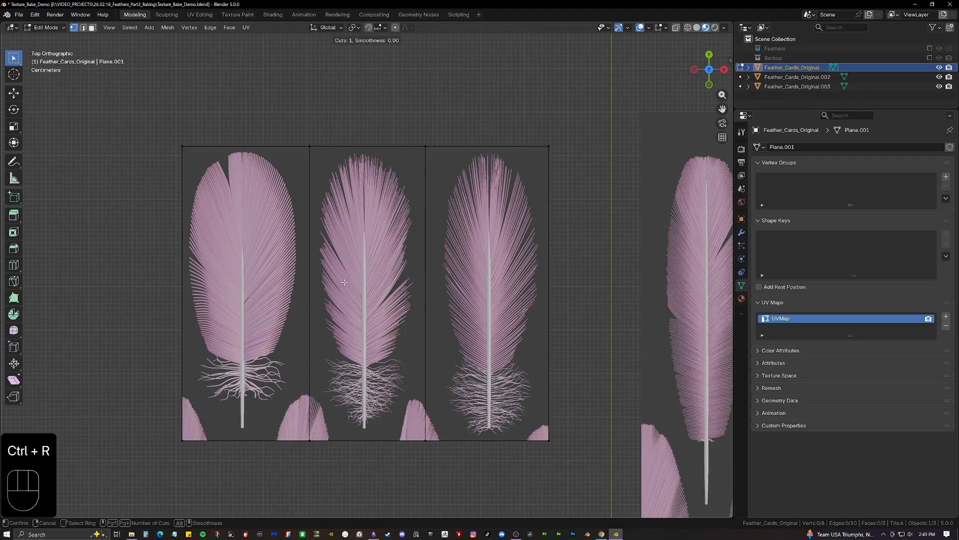
pyautogui.scroll(3, 320, 275)
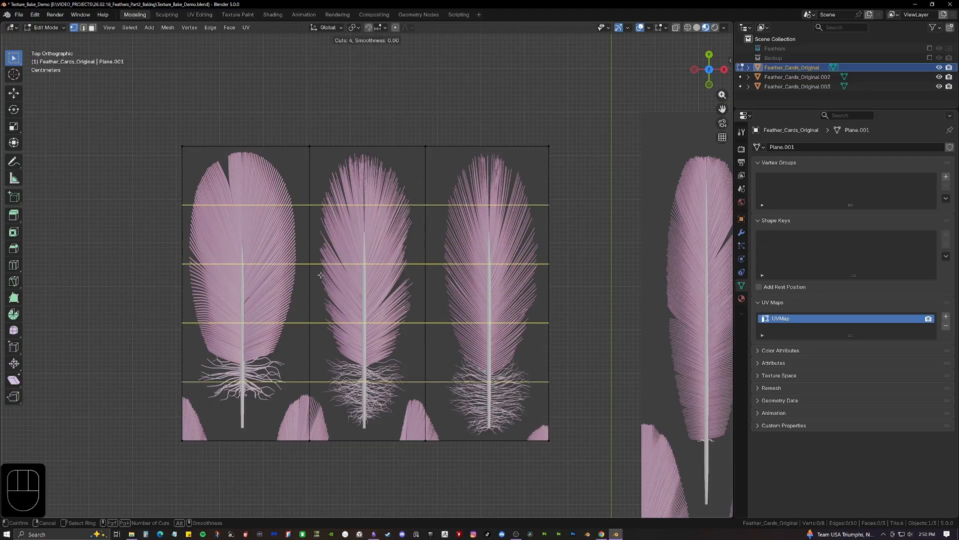
pyautogui.scroll(1, 321, 274)
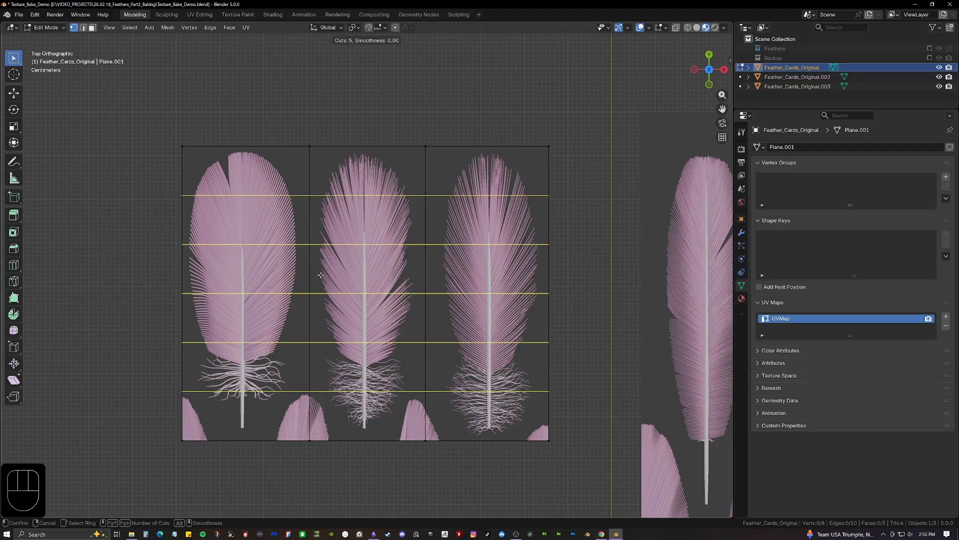
pyautogui.click(321, 275)
pyautogui.rightClick(320, 274)
pyautogui.click(317, 141)
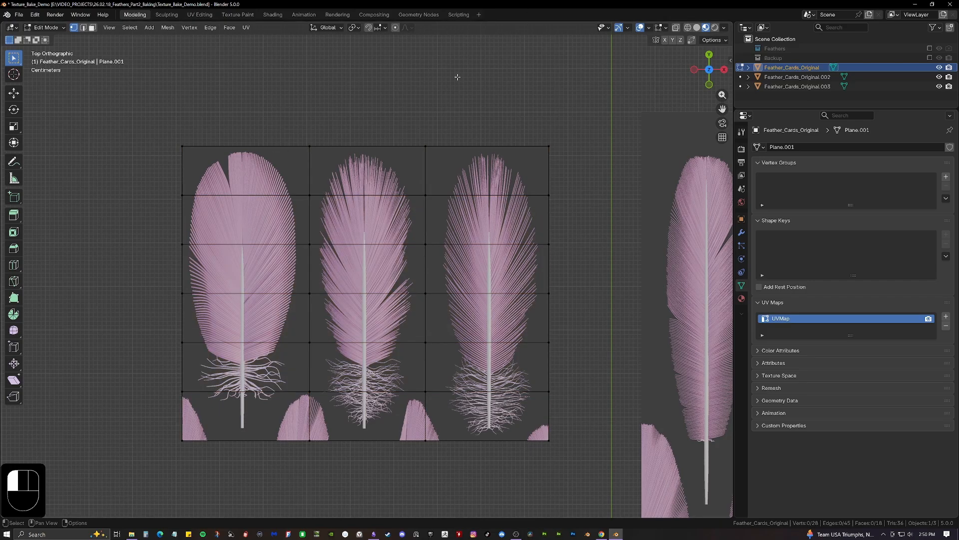
# Separate the second and third short-feather cards into individual objects and return to Object Mode
pyautogui.press('3')
pyautogui.moveTo(341, 123); pyautogui.dragTo(403, 489)
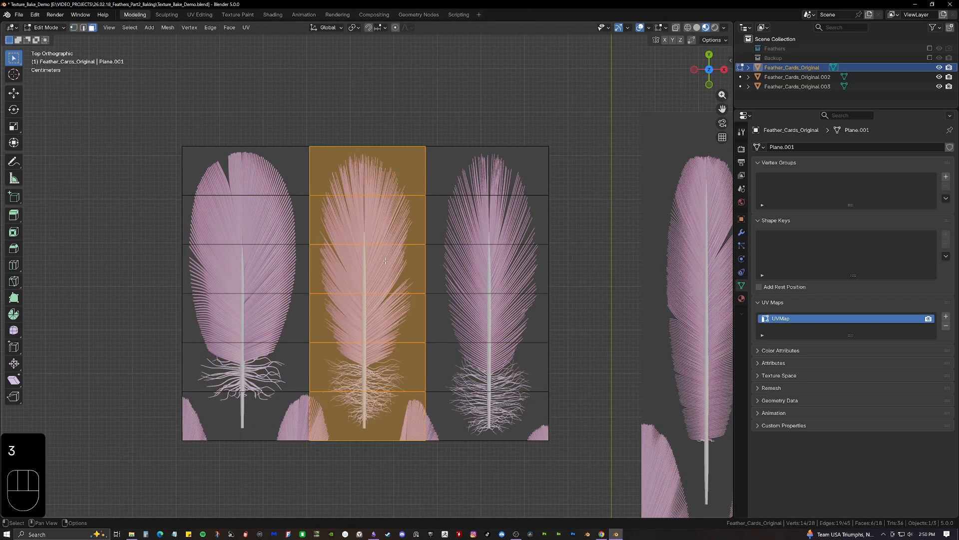
pyautogui.press('p')
pyautogui.click(385, 243)
pyautogui.moveTo(459, 118); pyautogui.dragTo(554, 512)
pyautogui.press('p')
pyautogui.click(518, 258)
pyautogui.press('Tab')
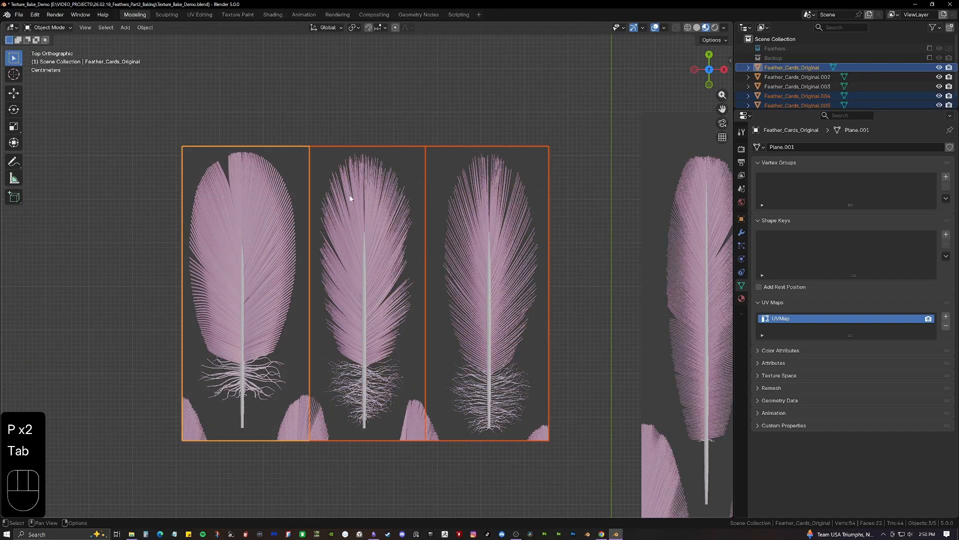
# Move the second and third short-feather cards along X, away from the first card
pyautogui.moveTo(364, 100); pyautogui.dragTo(565, 443)
pyautogui.press('g')
pyautogui.press('x')
pyautogui.click(534, 375)
# Edit the first feather card and scale its top edge to about 0.39 to match the feather's tip
pyautogui.click(291, 314)
pyautogui.keyDown('shift'); pyautogui.moveTo(289, 312); pyautogui.dragTo(364, 335, button='middle'); pyautogui.keyUp('shift')
pyautogui.press('Tab')
pyautogui.scroll(1, 374, 220)
pyautogui.press('1')
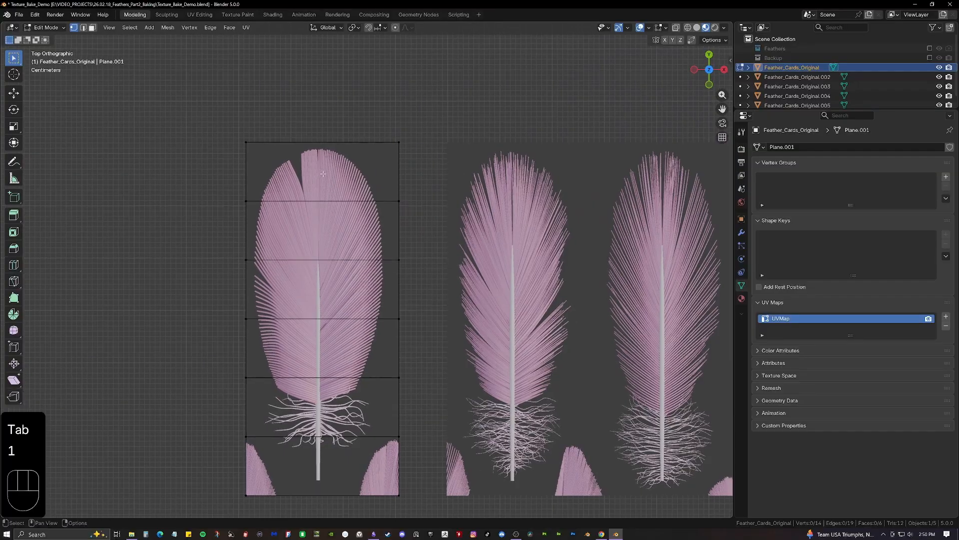
pyautogui.moveTo(228, 111); pyautogui.dragTo(432, 170)
pyautogui.press('g')
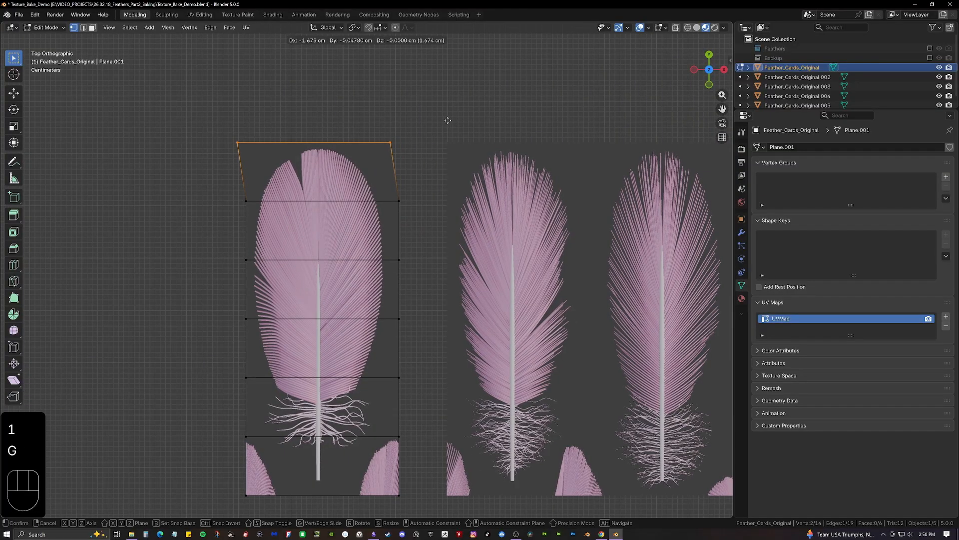
pyautogui.press('s')
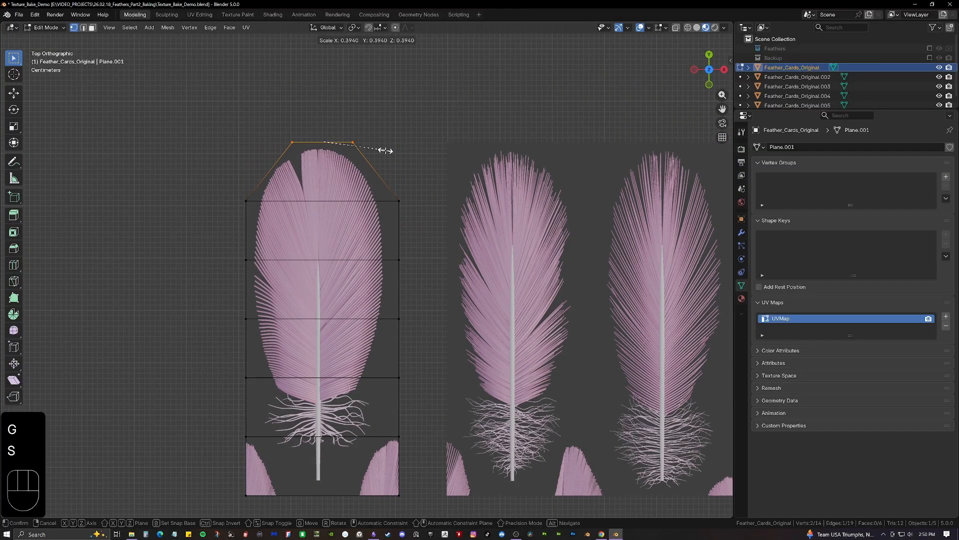
pyautogui.click(385, 149)
# Pull the first card's top-right corner and the right vertex of the second row inward along X toward the feather outline
pyautogui.keyDown('shift'); pyautogui.moveTo(393, 148); pyautogui.dragTo(410, 146, button='middle'); pyautogui.keyUp('shift')
pyautogui.click(370, 138)
pyautogui.press('g')
pyautogui.press('x')
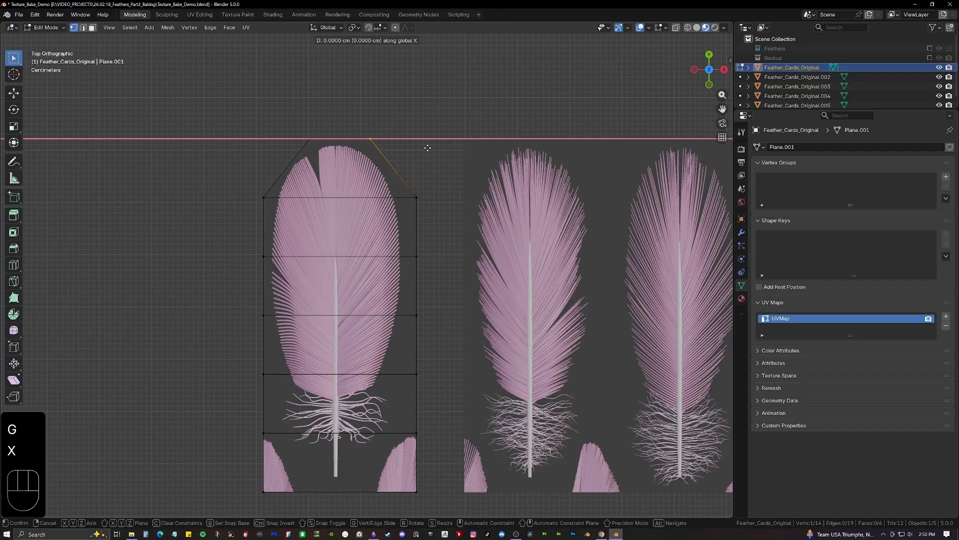
pyautogui.click(417, 186)
pyautogui.click(417, 197)
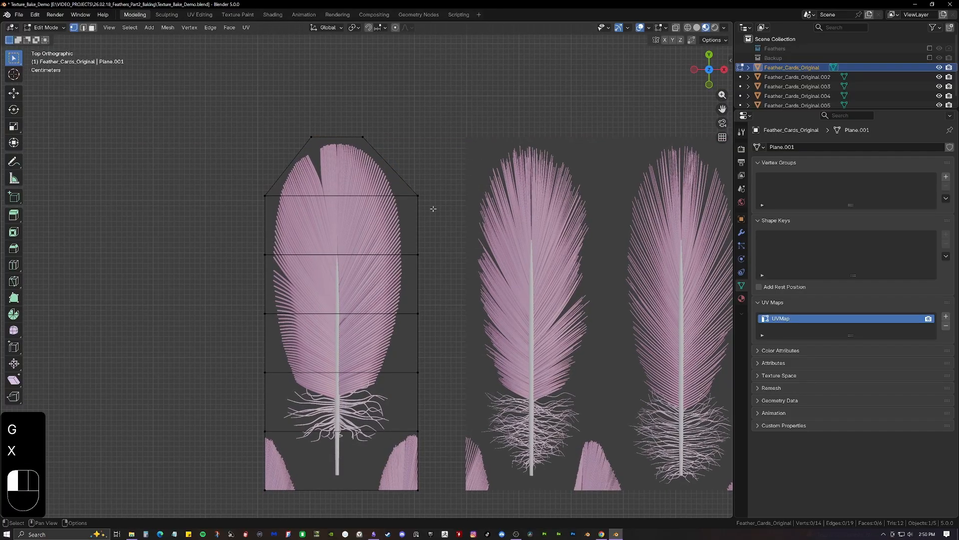
pyautogui.press('g')
pyautogui.press('x')
pyautogui.click(464, 230)
# Shift and narrow the first card's third vertex row along X to fit the feather's width
pyautogui.keyDown('shift'); pyautogui.moveTo(419, 276); pyautogui.dragTo(429, 257, button='middle'); pyautogui.keyUp('shift')
pyautogui.moveTo(223, 203); pyautogui.dragTo(447, 255)
pyautogui.press('g')
pyautogui.press('x')
pyautogui.click(441, 255)
pyautogui.press('s')
pyautogui.press('x')
pyautogui.click(439, 255)
# Narrow the first card's fourth vertex row along X and shift it by about -1.1 cm
pyautogui.moveTo(234, 265); pyautogui.dragTo(451, 313)
pyautogui.press('s')
pyautogui.press('x')
pyautogui.press('g')
pyautogui.press('x')
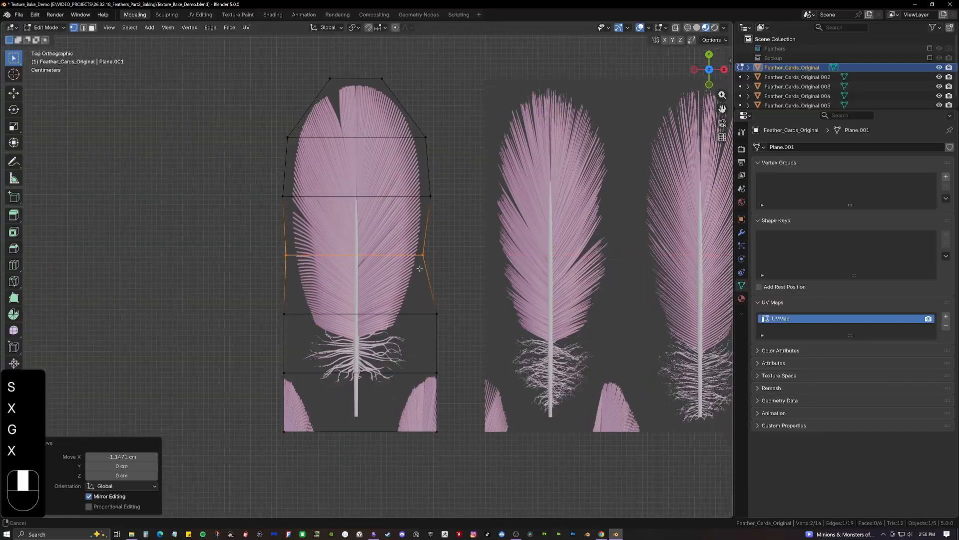
# Narrow and recentre the first card's fifth vertex row along X around the feather's base
pyautogui.press('s')
pyautogui.press('x')
pyautogui.click(425, 319)
pyautogui.press('g')
pyautogui.press('x')
pyautogui.click(420, 319)
# Scale the first card's sixth vertex row to about 0.84 along X around the downy barbs
pyautogui.click(289, 356)
pyautogui.keyDown('shift'); pyautogui.click(442, 356); pyautogui.keyUp('shift')
pyautogui.press('s')
pyautogui.press('x')
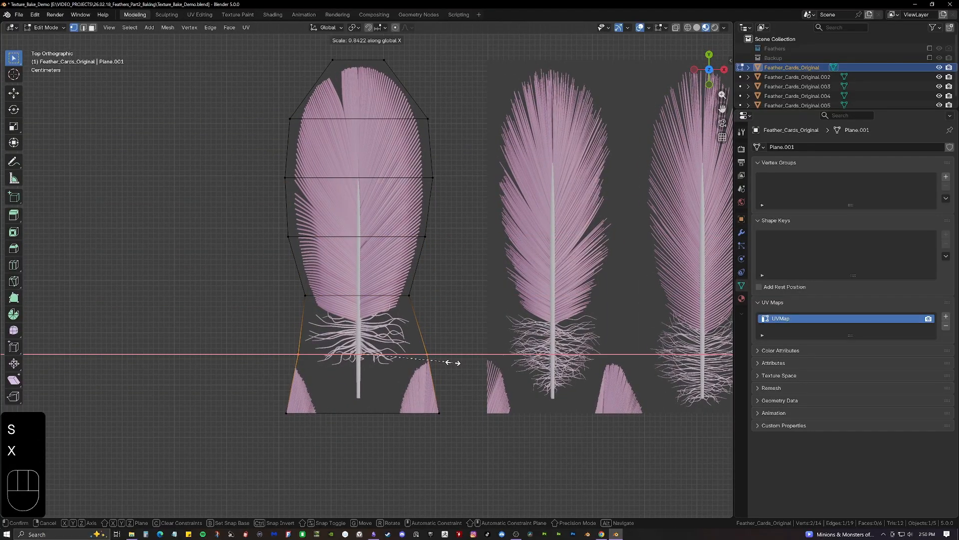
pyautogui.click(451, 362)
# Narrow the first card's bottom edge along X around the quill and pull the sixth row's right vertex inward along X
pyautogui.moveTo(237, 373); pyautogui.dragTo(480, 437)
pyautogui.press('s')
pyautogui.press('x')
pyautogui.click(377, 423)
pyautogui.click(440, 359)
pyautogui.press('g')
pyautogui.press('x')
# Raise the first card's bottom edge about 1.9 cm along Y and pull its bottom-right corner inward along X
pyautogui.moveTo(311, 401); pyautogui.dragTo(394, 442)
pyautogui.press('g')
pyautogui.press('y')
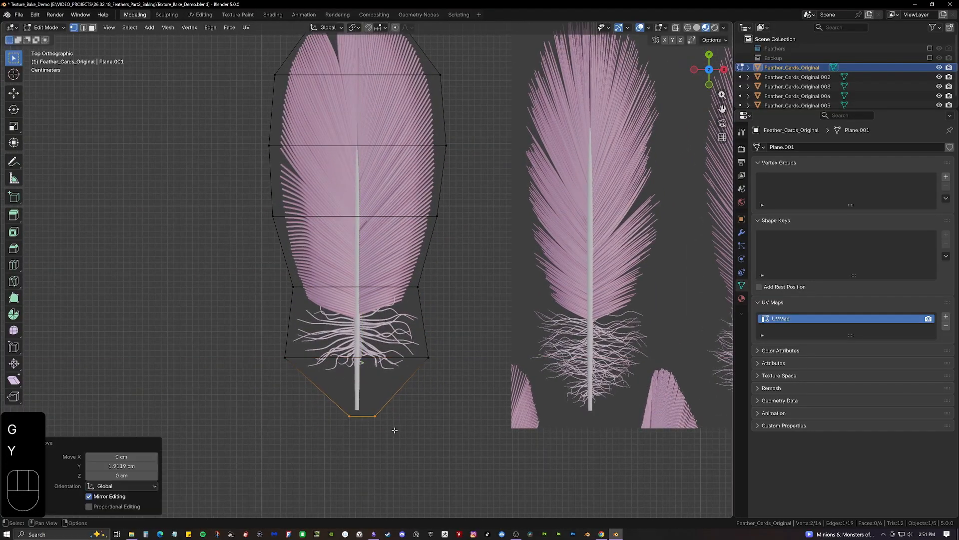
pyautogui.click(377, 417)
pyautogui.press('g')
pyautogui.press('x')
pyautogui.click(429, 359)
# Add a single unslid vertical loop cut down the middle of the first feather card
pyautogui.scroll(-1, 400, 305)
pyautogui.hotkey('ctrl', 'r')
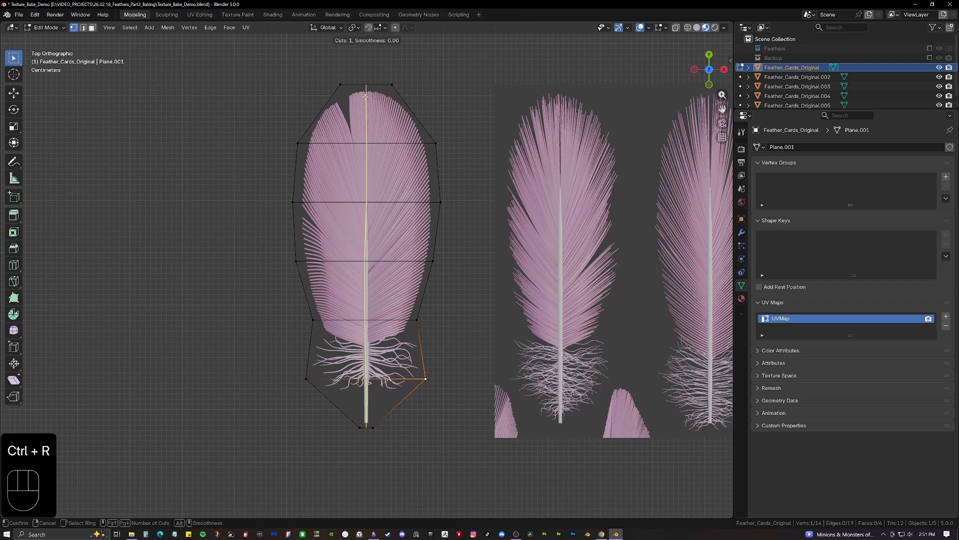
pyautogui.click(365, 96)
pyautogui.rightClick(368, 97)
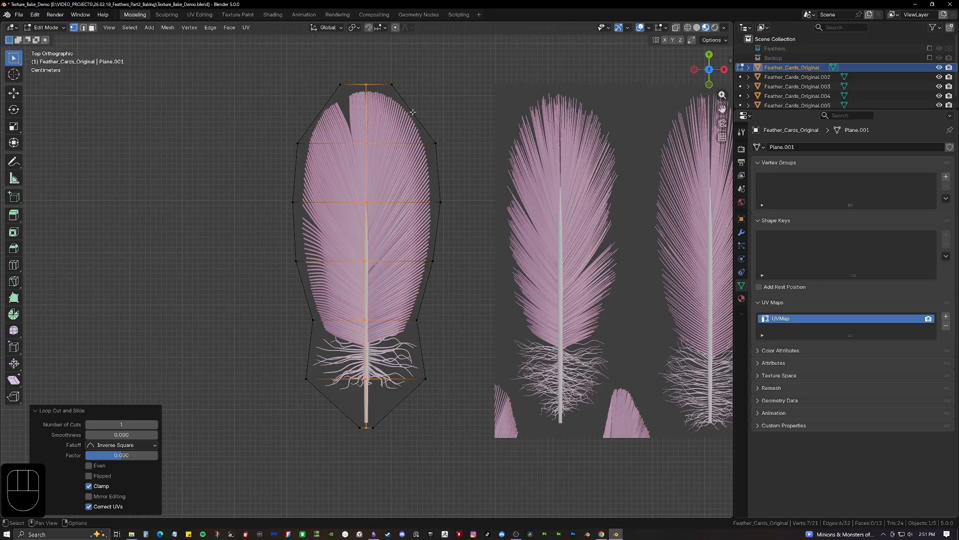
# Straighten the first card's new centre loop by scaling it to 0 along X
pyautogui.press('s')
pyautogui.press('x')
pyautogui.press('KP_0')
pyautogui.press('KP_Enter')
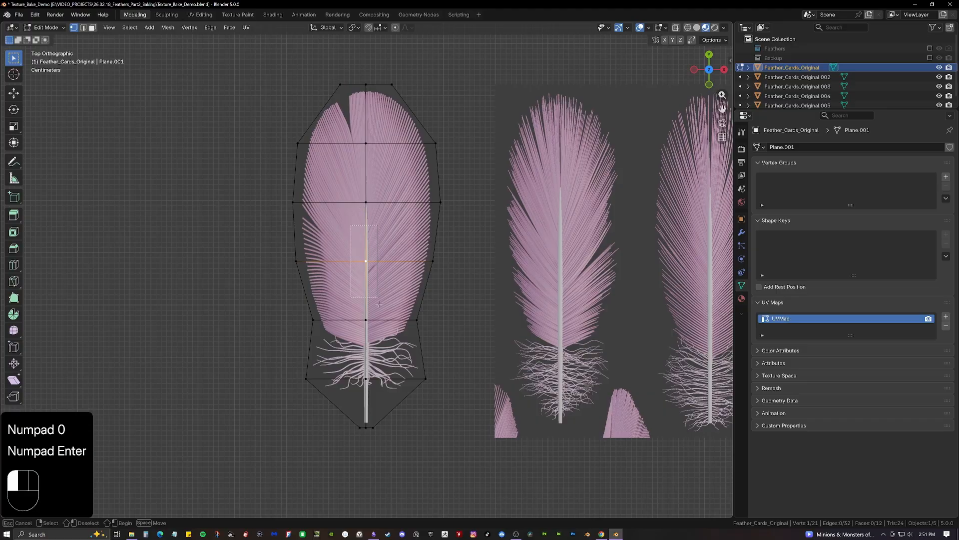
pyautogui.click(374, 432)
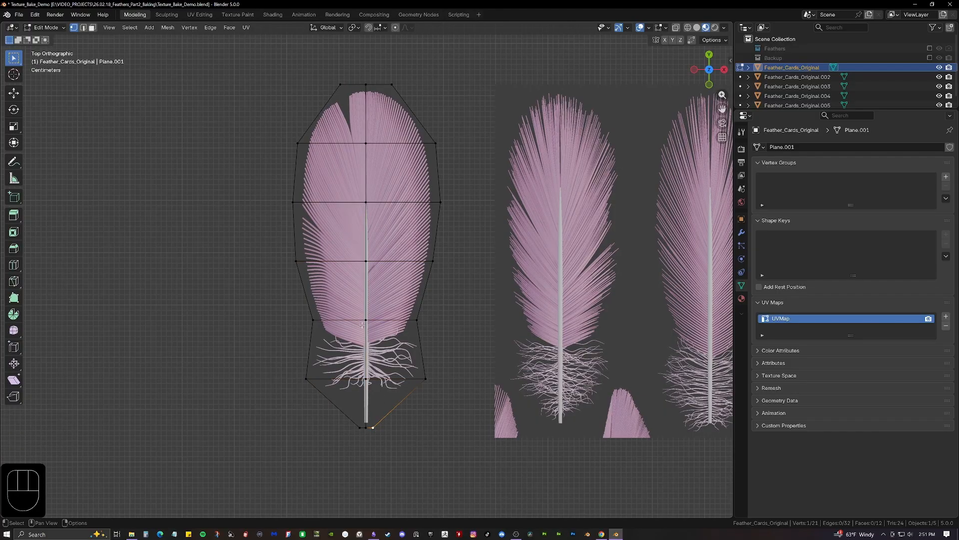
# Slide the first card's two bottom corner vertices up along their side edges by about 0.34, and leave mesh editing
pyautogui.click(367, 85)
pyautogui.click(379, 424)
pyautogui.keyDown('shift'); pyautogui.click(359, 428); pyautogui.keyUp('shift')
pyautogui.press('g')
pyautogui.press('g')
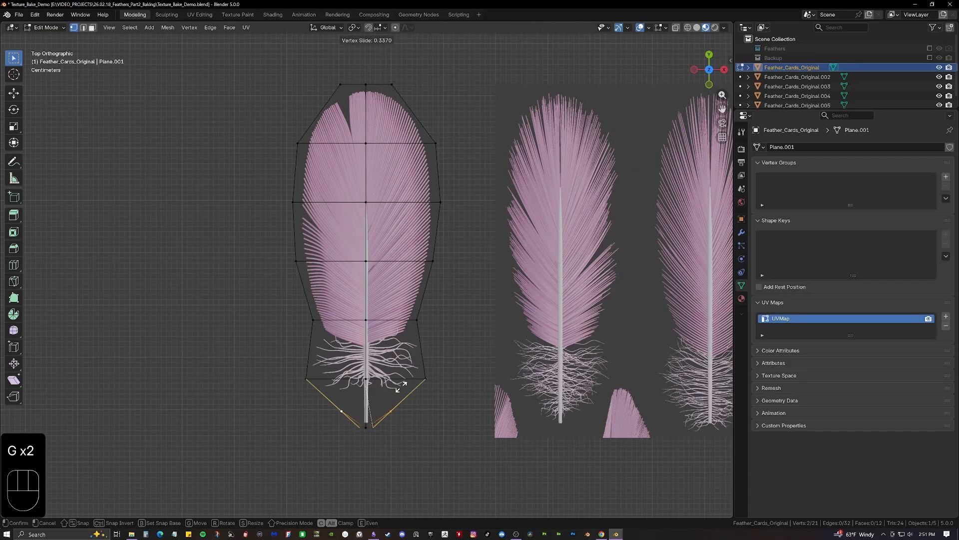
pyautogui.click(398, 382)
pyautogui.click(432, 337)
pyautogui.press('Tab')
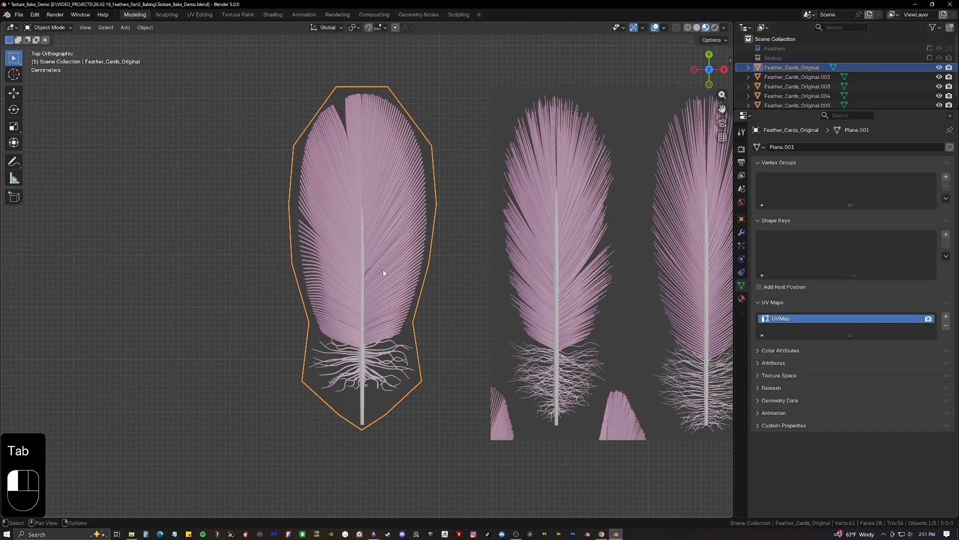
pyautogui.keyDown('shift'); pyautogui.moveTo(445, 239); pyautogui.dragTo(380, 226, button='middle'); pyautogui.keyUp('shift')
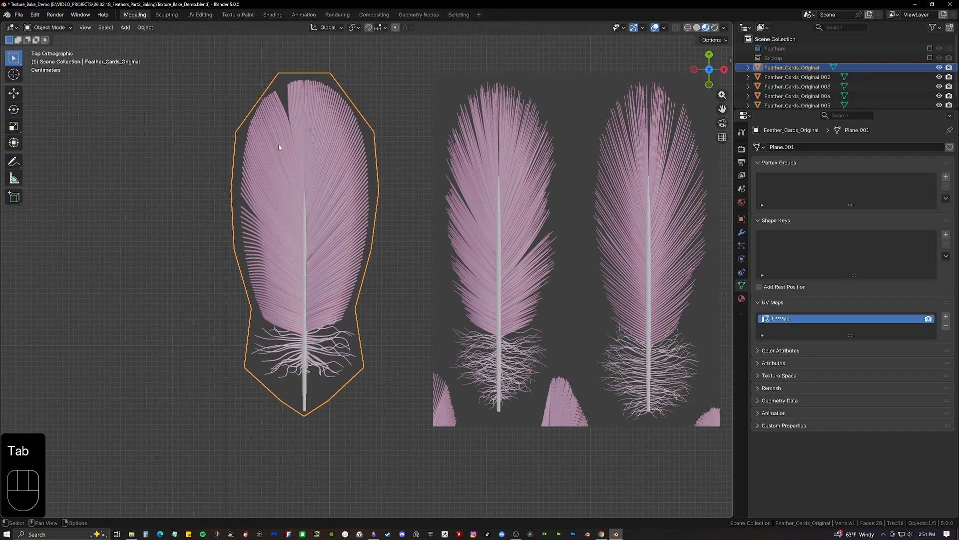
pyautogui.keyDown('shift'); pyautogui.moveTo(479, 150); pyautogui.dragTo(466, 149, button='middle'); pyautogui.keyUp('shift')
pyautogui.click(466, 149)
pyautogui.click(299, 207)
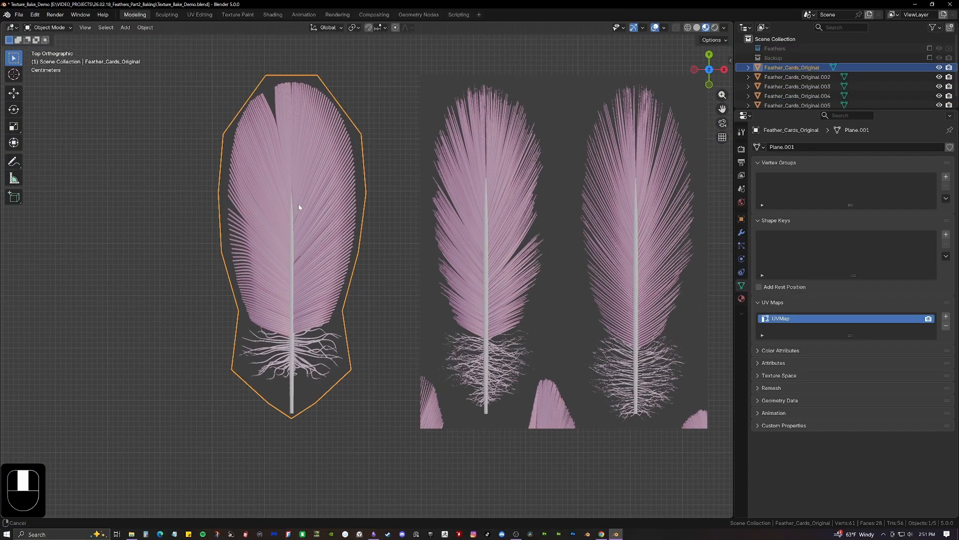
pyautogui.keyDown('shift'); pyautogui.moveTo(299, 205); pyautogui.dragTo(323, 209, button='middle'); pyautogui.keyUp('shift')
pyautogui.press('Tab')
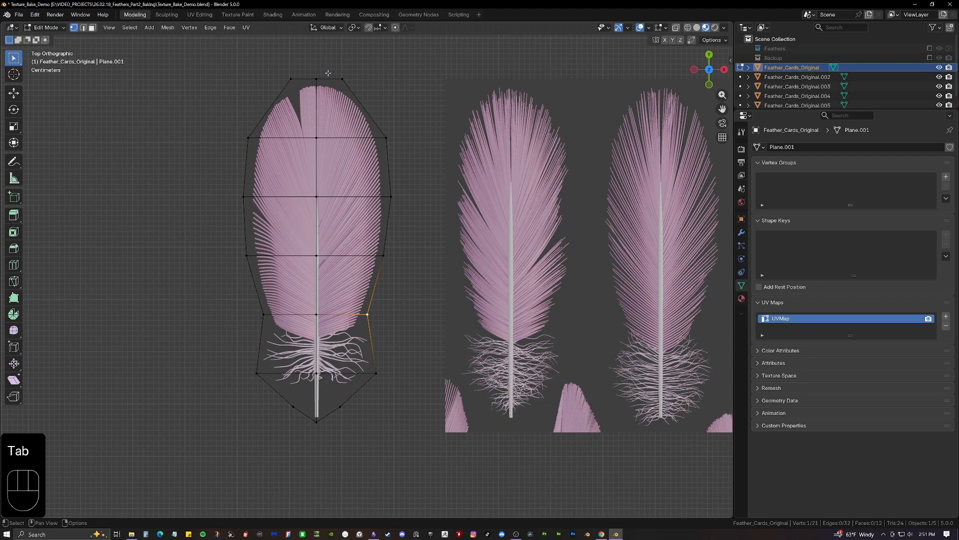
pyautogui.press('Tab')
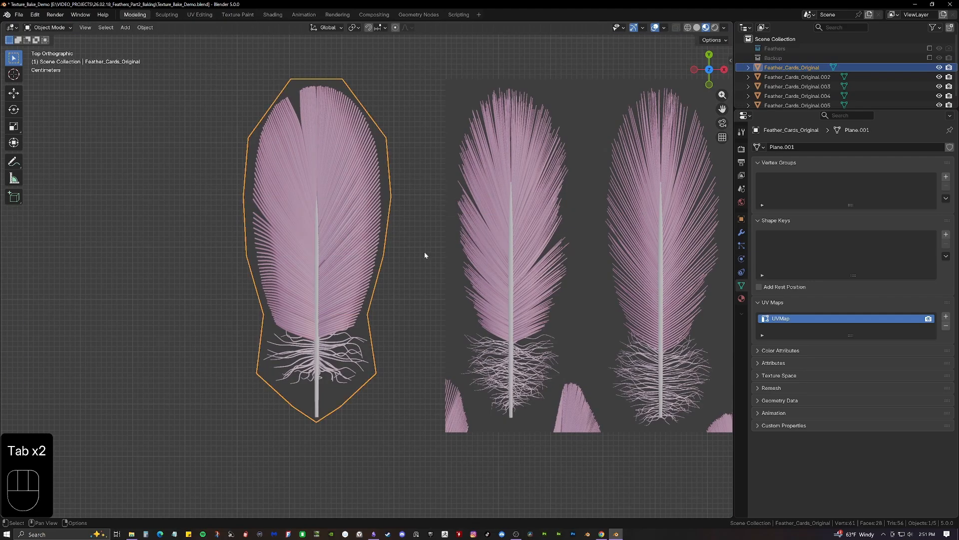
# Open the second feather card's mesh for editing and add a single vertical loop cut down its middle
pyautogui.keyDown('shift'); pyautogui.moveTo(424, 250); pyautogui.dragTo(362, 240, button='middle'); pyautogui.keyUp('shift')
pyautogui.click(395, 227)
pyautogui.keyDown('shift'); pyautogui.moveTo(500, 244); pyautogui.dragTo(486, 250, button='middle'); pyautogui.keyUp('shift')
pyautogui.press('Tab')
pyautogui.keyDown('shift'); pyautogui.moveTo(454, 159); pyautogui.dragTo(451, 159, button='middle'); pyautogui.keyUp('shift')
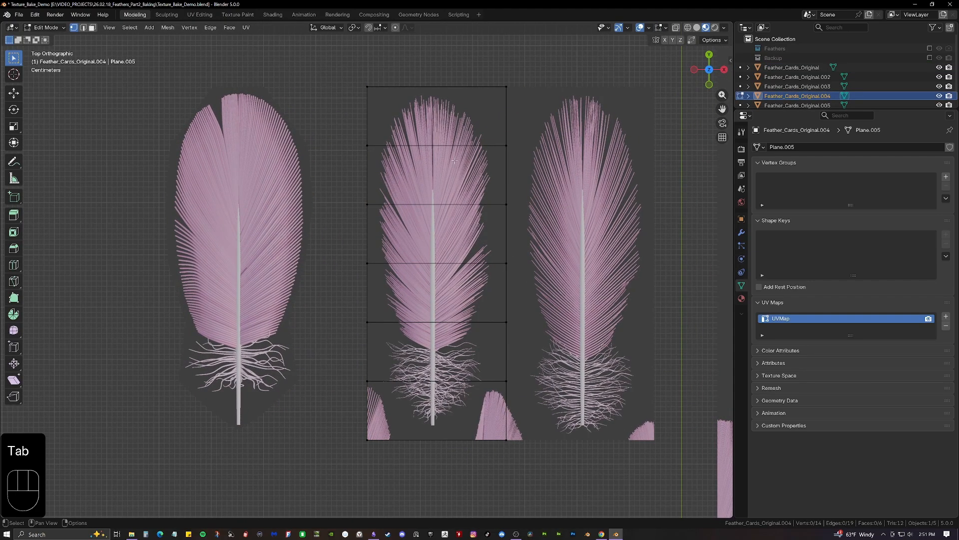
pyautogui.hotkey('ctrl', 'r')
pyautogui.click(435, 91)
pyautogui.click(433, 110)
# Narrow the second card's top edge along X to fit the feather tip
pyautogui.keyDown('shift'); pyautogui.moveTo(399, 90); pyautogui.dragTo(363, 102, button='middle'); pyautogui.keyUp('shift')
pyautogui.moveTo(305, 80); pyautogui.dragTo(495, 111)
pyautogui.press('s')
pyautogui.press('x')
pyautogui.click(447, 84)
# Shift the second card's rows below the top edge along X and narrow them to fit the feather's width
pyautogui.moveTo(285, 145); pyautogui.dragTo(513, 462)
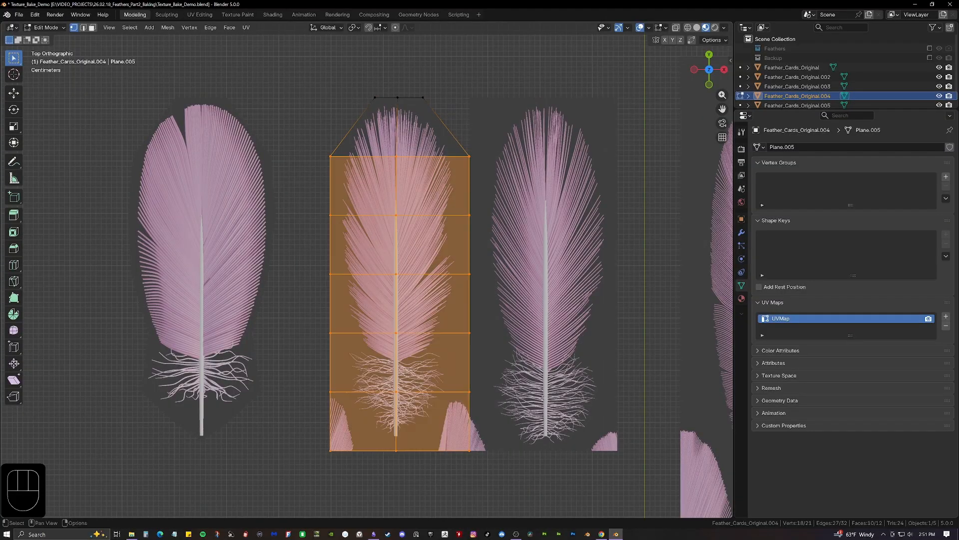
pyautogui.press('g')
pyautogui.press('x')
pyautogui.click(539, 395)
pyautogui.press('s')
pyautogui.press('x')
pyautogui.press('s')
pyautogui.press('x')
pyautogui.click(519, 192)
# Straighten the second card's centre loop by scaling it to 0 along X and align it with the quill
pyautogui.moveTo(375, 101); pyautogui.dragTo(429, 464)
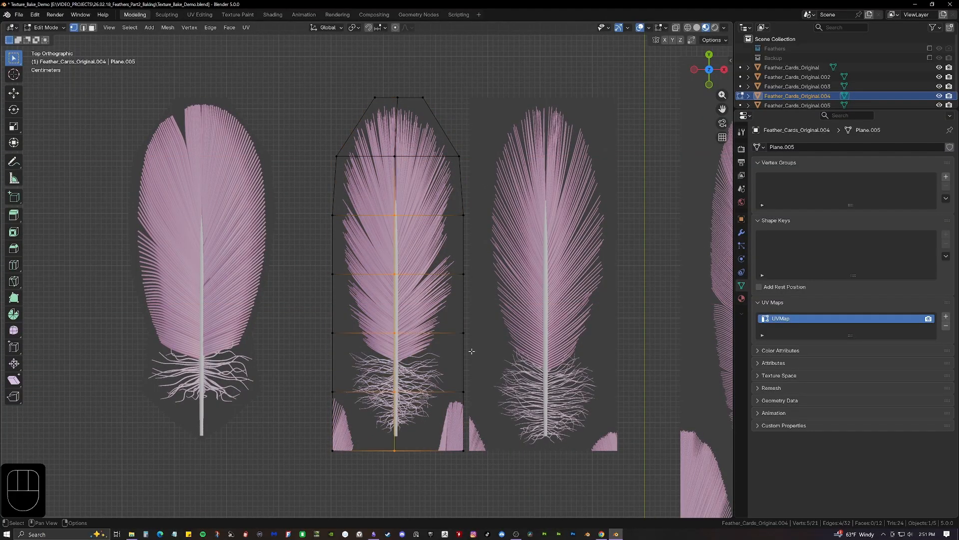
pyautogui.press('g')
pyautogui.press('x')
pyautogui.rightClick(462, 339)
pyautogui.keyDown('shift'); pyautogui.click(394, 95); pyautogui.keyUp('shift')
pyautogui.press('s')
pyautogui.press('x')
pyautogui.press('KP_0')
pyautogui.press('KP_Enter')
pyautogui.press('g')
pyautogui.press('x')
pyautogui.click(416, 266)
# Scale the second card's fourth row to about 0.96 along X and narrow its fifth row more strongly along X
pyautogui.moveTo(294, 316); pyautogui.dragTo(497, 255)
pyautogui.press('s')
pyautogui.press('x')
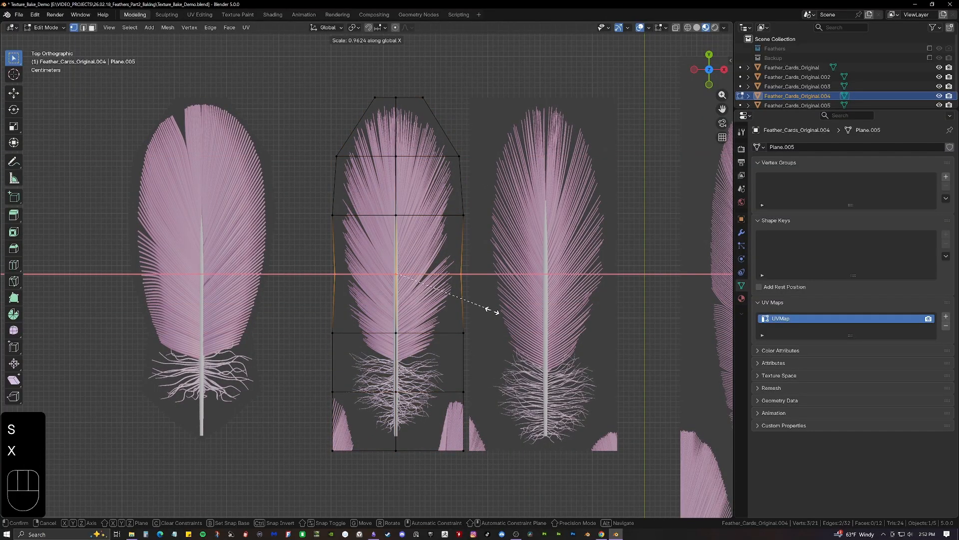
pyautogui.click(491, 314)
pyautogui.press('s')
pyautogui.press('x')
pyautogui.click(482, 360)
# Narrow the second card's sixth row along X and adjust its end vertices, moving the left one inward about 0.6 cm
pyautogui.moveTo(299, 369); pyautogui.dragTo(488, 405)
pyautogui.press('s')
pyautogui.press('x')
pyautogui.click(473, 401)
pyautogui.press('g')
pyautogui.press('x')
pyautogui.moveTo(429, 369); pyautogui.dragTo(476, 400)
pyautogui.press('g')
pyautogui.press('x')
pyautogui.press('g')
pyautogui.press('x')
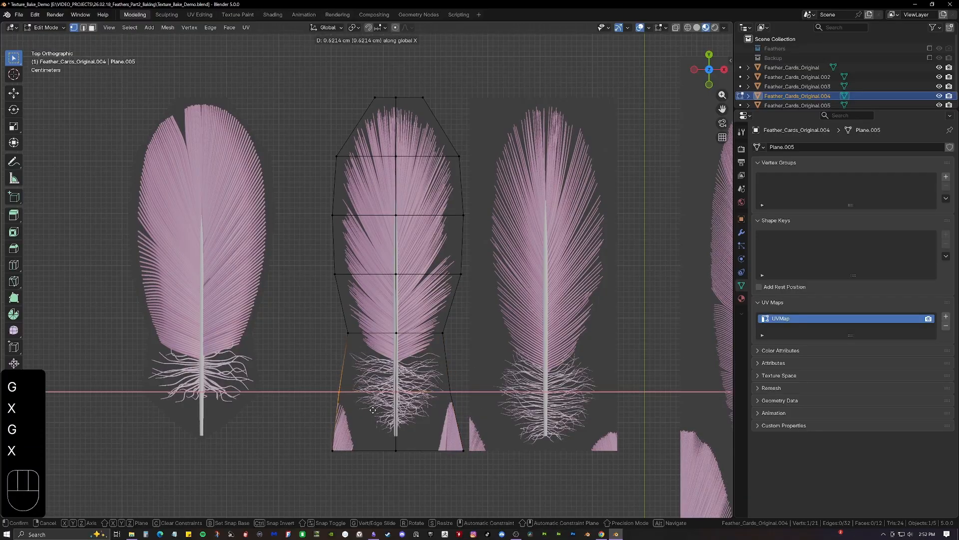
pyautogui.click(353, 406)
# Narrow the second card's bottom edge around the quill, raise it along Y to the quill tip, and adjust its right corner along X
pyautogui.press('s')
pyautogui.press('x')
pyautogui.click(407, 462)
pyautogui.press('g')
pyautogui.press('y')
pyautogui.press('g')
pyautogui.press('x')
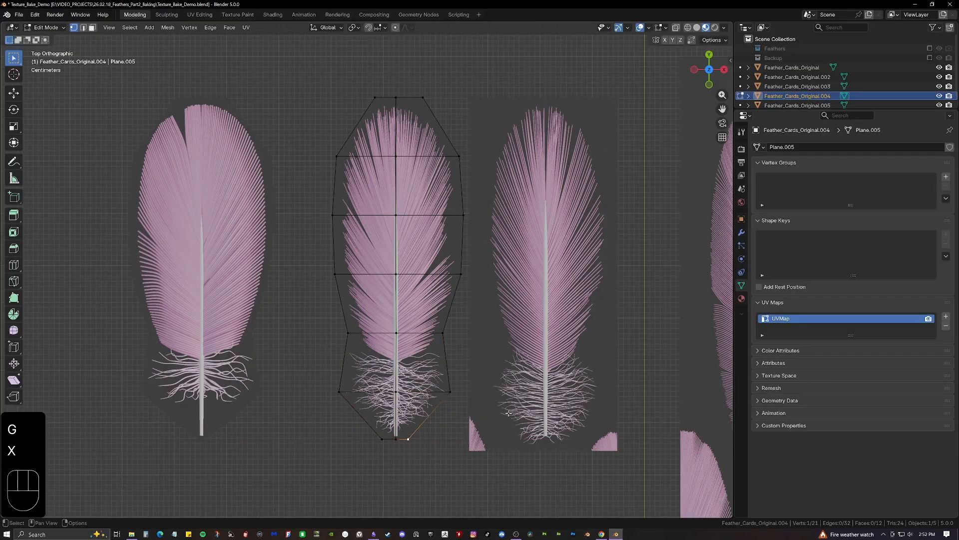
pyautogui.press('Tab')
# Open the third feather card's mesh for editing and narrow its top edge and second row along X around the feather tip
pyautogui.click(500, 150)
pyautogui.press('Tab')
pyautogui.keyDown('shift'); pyautogui.moveTo(478, 75); pyautogui.dragTo(339, 89, button='middle'); pyautogui.keyUp('shift')
pyautogui.moveTo(320, 98); pyautogui.dragTo(492, 121)
pyautogui.press('s')
pyautogui.press('x')
pyautogui.click(349, 98)
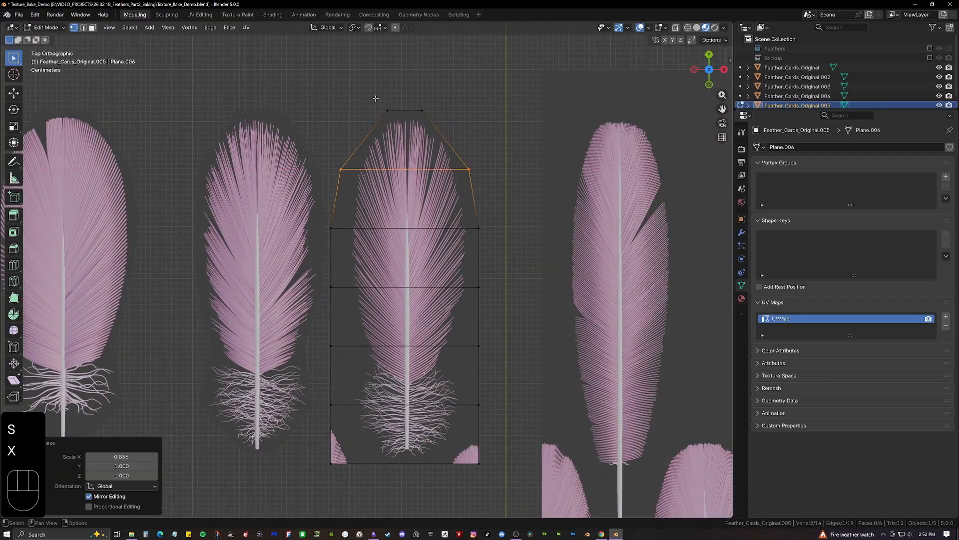
pyautogui.moveTo(320, 159); pyautogui.dragTo(492, 180)
pyautogui.press('s')
pyautogui.press('x')
pyautogui.click(336, 106)
# Shift the third card's whole mesh slightly along X and pull its left third- and fourth-row vertices inward along X
pyautogui.press('a')
pyautogui.press('g')
pyautogui.press('x')
pyautogui.click(514, 382)
pyautogui.moveTo(310, 210); pyautogui.dragTo(343, 300)
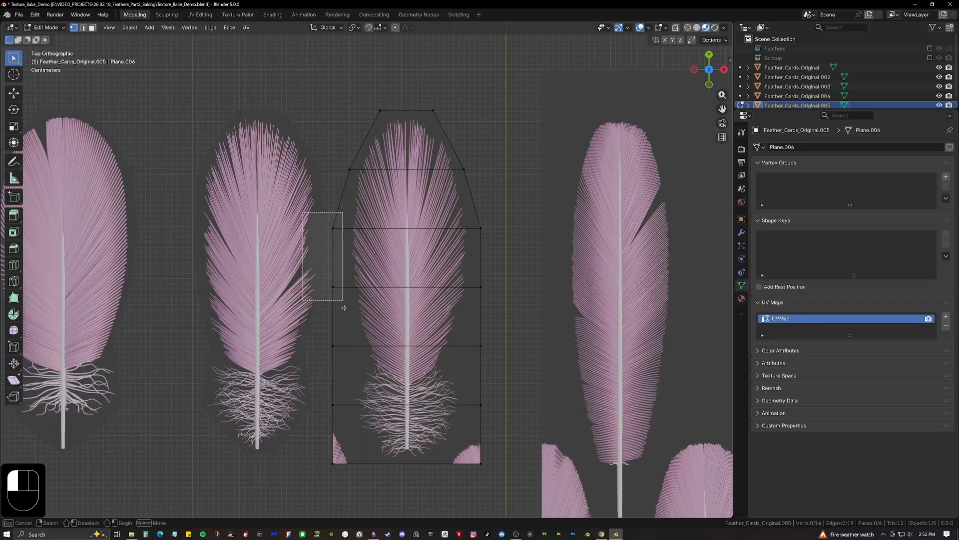
pyautogui.press('g')
pyautogui.press('x')
pyautogui.click(349, 260)
# Pull the third card's two lowest left vertices inward along X and move the sixth-row one about 1.3 cm back outward
pyautogui.moveTo(320, 395); pyautogui.dragTo(345, 472)
pyautogui.press('g')
pyautogui.press('x')
pyautogui.click(385, 474)
pyautogui.press('g')
pyautogui.press('x')
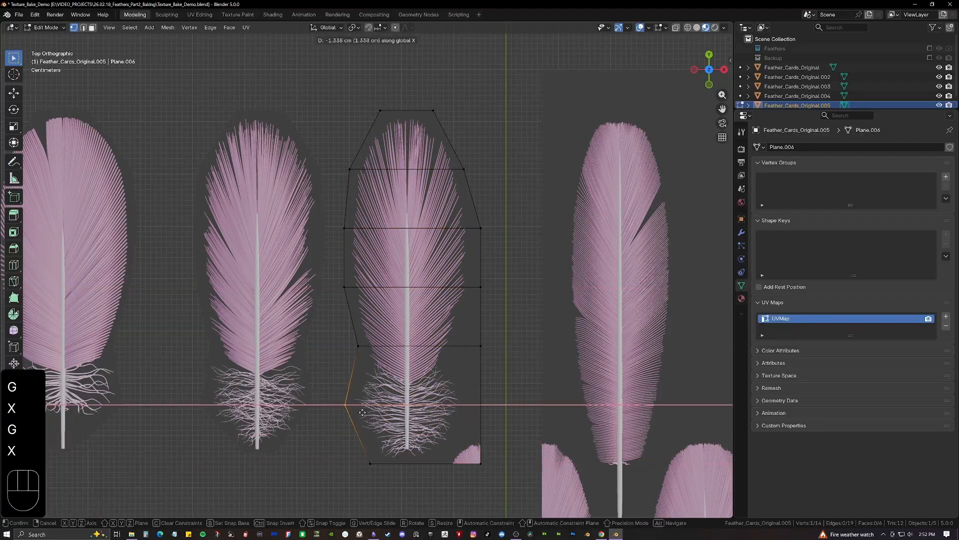
# Pull the third card's right-side vertices inward along X to follow the feather's outline
pyautogui.click(471, 445)
pyautogui.click(480, 346)
pyautogui.press('g')
pyautogui.press('x')
pyautogui.click(501, 374)
# Add a vertical centre loop cut to the third card, straighten it by scaling to 0 along X, and save the file
pyautogui.hotkey('ctrl', 'r')
pyautogui.click(409, 300)
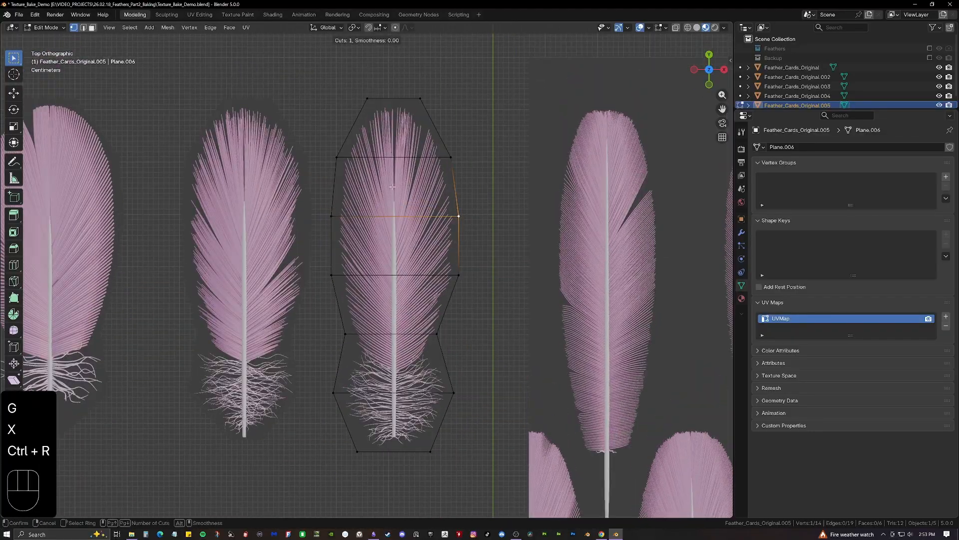
pyautogui.press('s')
pyautogui.press('x')
pyautogui.press('KP_0')
pyautogui.press('KP_Enter')
pyautogui.hotkey('ctrl', 's')
# Leave mesh editing and hide the two unshaped card objects, Feather_Cards_Original.003 and Feather_Cards_Original.002
pyautogui.press('Tab')
pyautogui.scroll(-4, 426, 219)
pyautogui.click(426, 219)
pyautogui.scroll(-1, 511, 173)
pyautogui.keyDown('shift'); pyautogui.moveTo(510, 173); pyautogui.dragTo(481, 198, button='middle'); pyautogui.keyUp('shift')
pyautogui.scroll(-1, 536, 218)
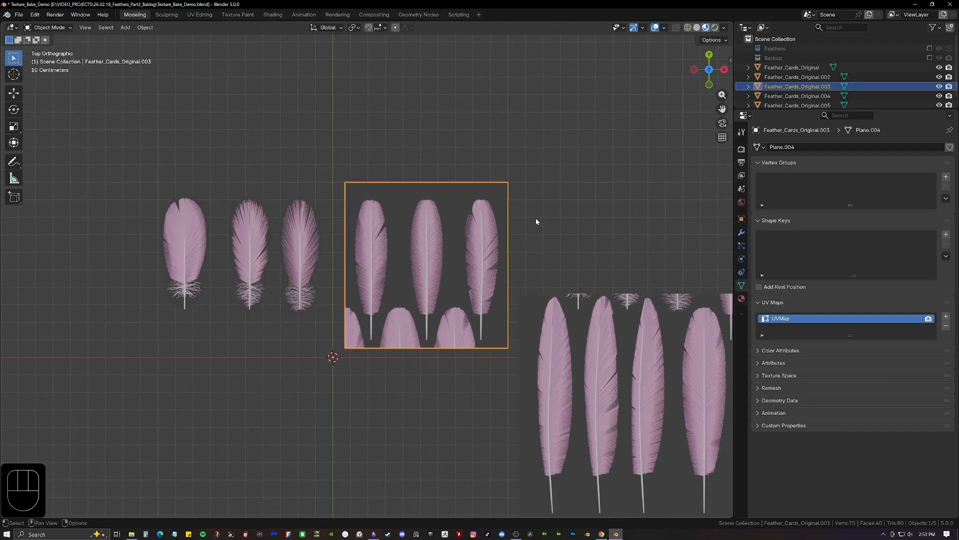
pyautogui.keyDown('shift'); pyautogui.click(607, 330); pyautogui.keyUp('shift')
pyautogui.press('h')
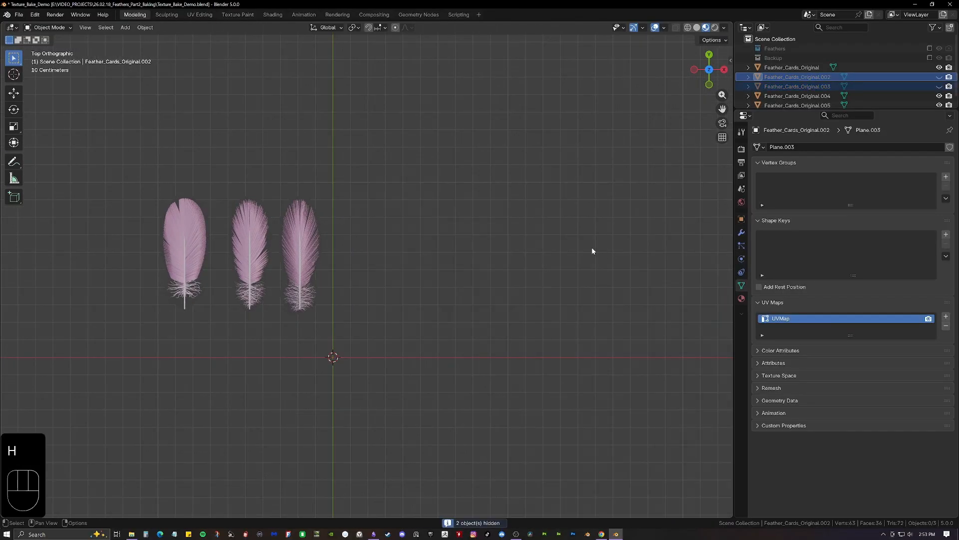
pyautogui.moveTo(46, 171); pyautogui.dragTo(325, 276)
pyautogui.scroll(2, 277, 336)
pyautogui.keyDown('shift'); pyautogui.moveTo(277, 335); pyautogui.dragTo(355, 349, button='middle'); pyautogui.keyUp('shift')
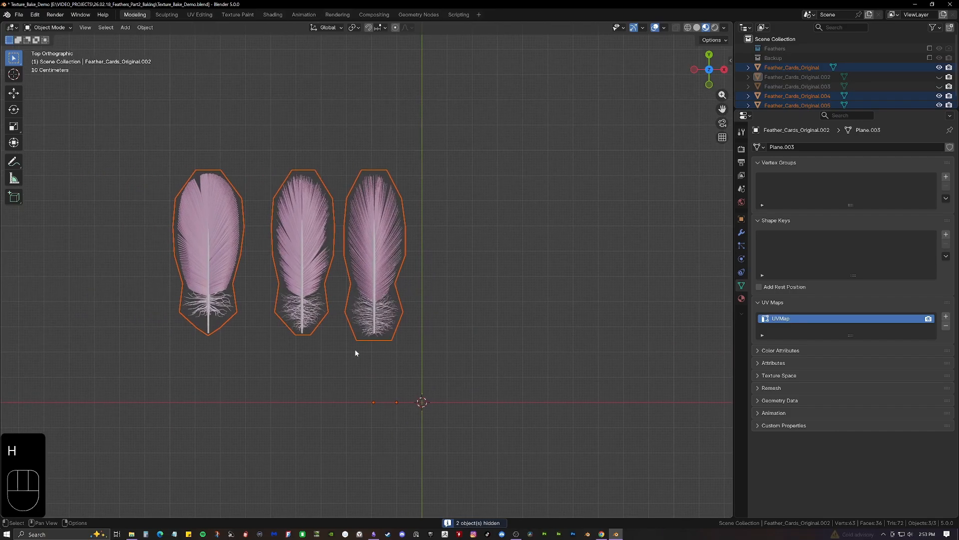
# Place the 3D cursor at the base of the third feather's quill and set that card's origin to the 3D cursor
pyautogui.click(402, 298)
pyautogui.click(396, 289)
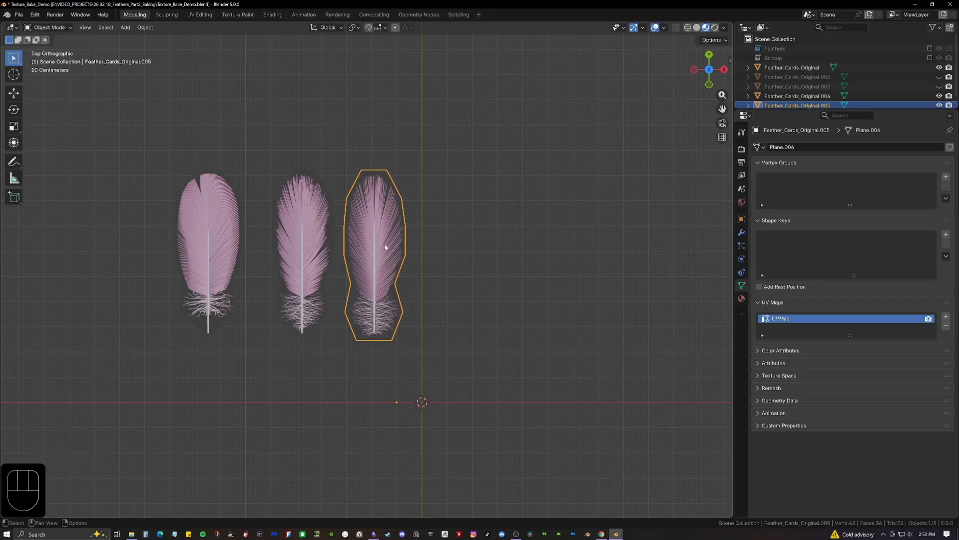
pyautogui.keyDown('shift'); pyautogui.moveTo(385, 288); pyautogui.dragTo(376, 283, button='middle'); pyautogui.keyUp('shift')
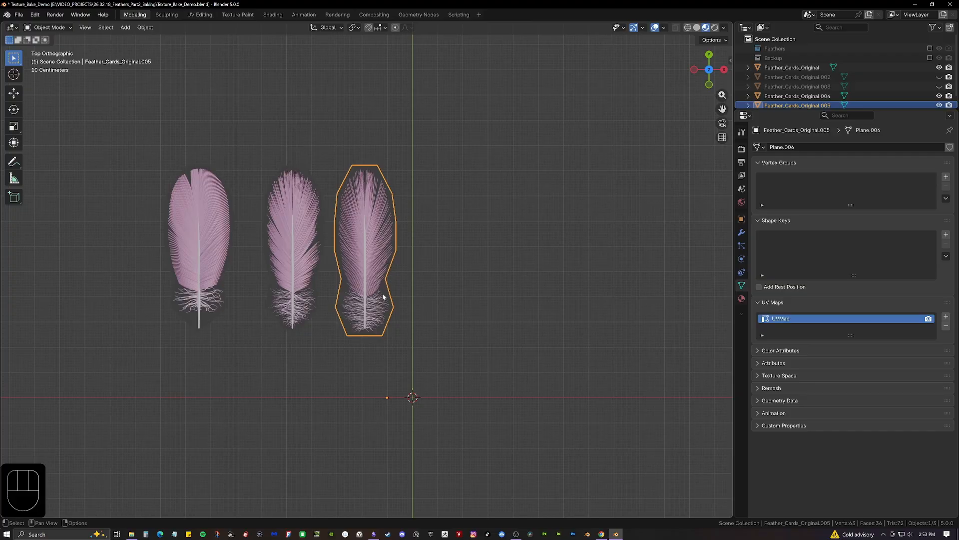
pyautogui.scroll(4, 369, 333)
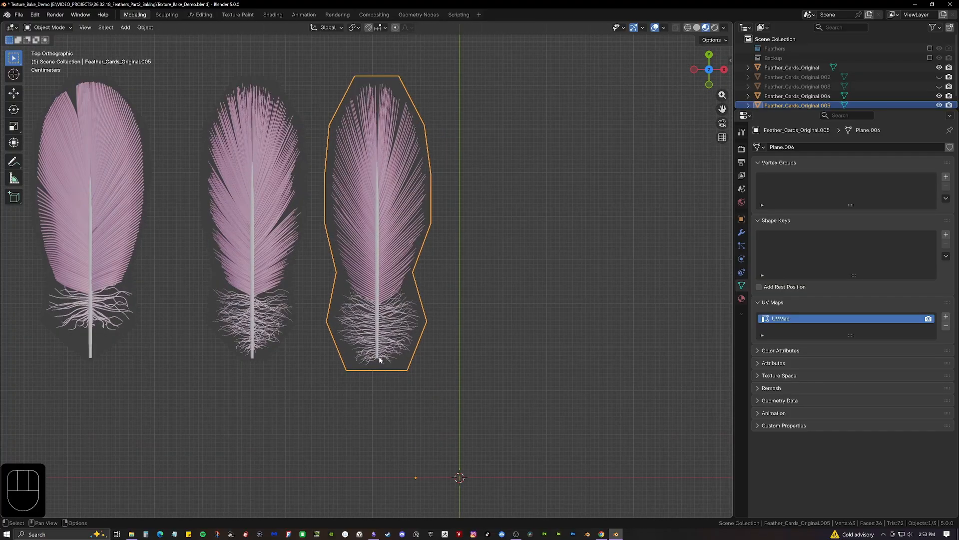
pyautogui.scroll(2, 379, 357)
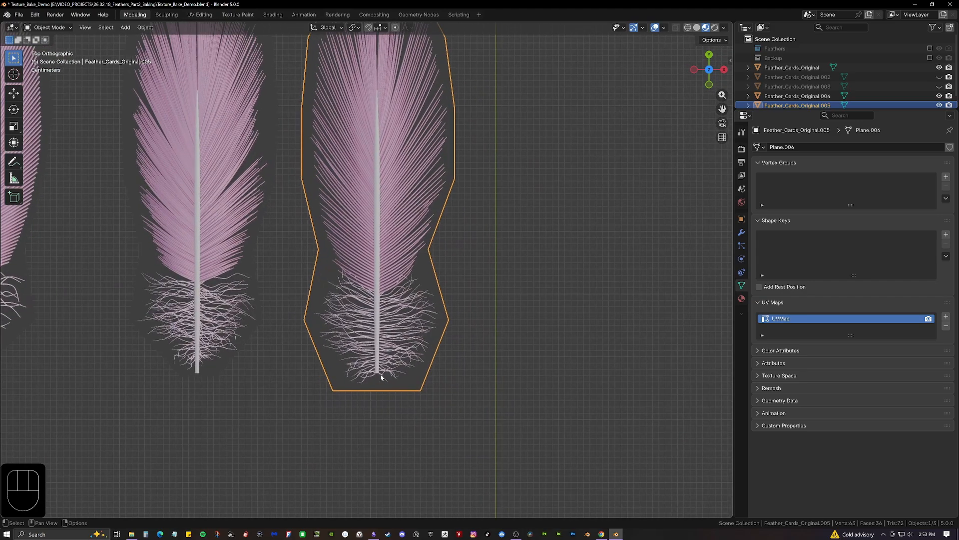
pyautogui.press('shift')
pyautogui.click(145, 27)
pyautogui.moveTo(159, 48)
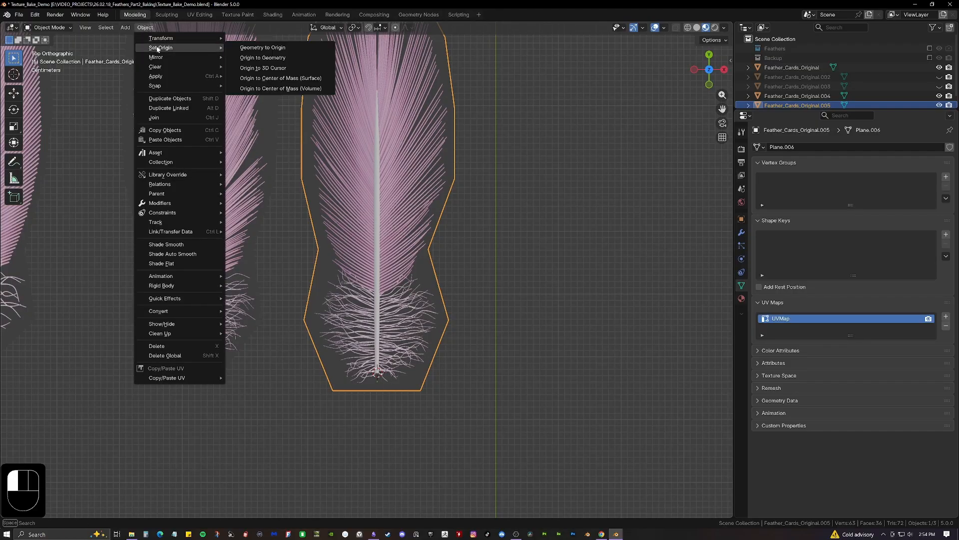
pyautogui.click(263, 68)
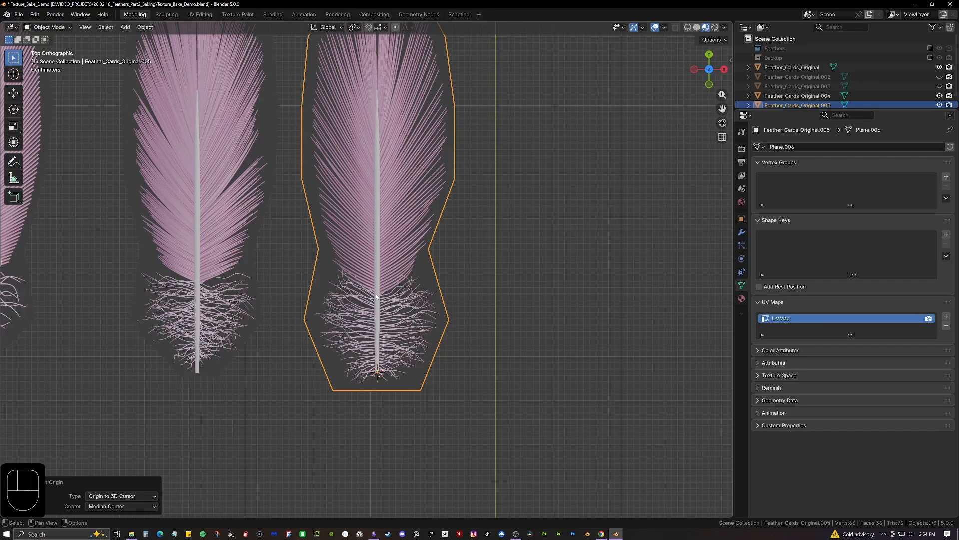
# Place the 3D cursor at the base of the second feather's quill and set that card's origin to the 3D cursor
pyautogui.press('q')
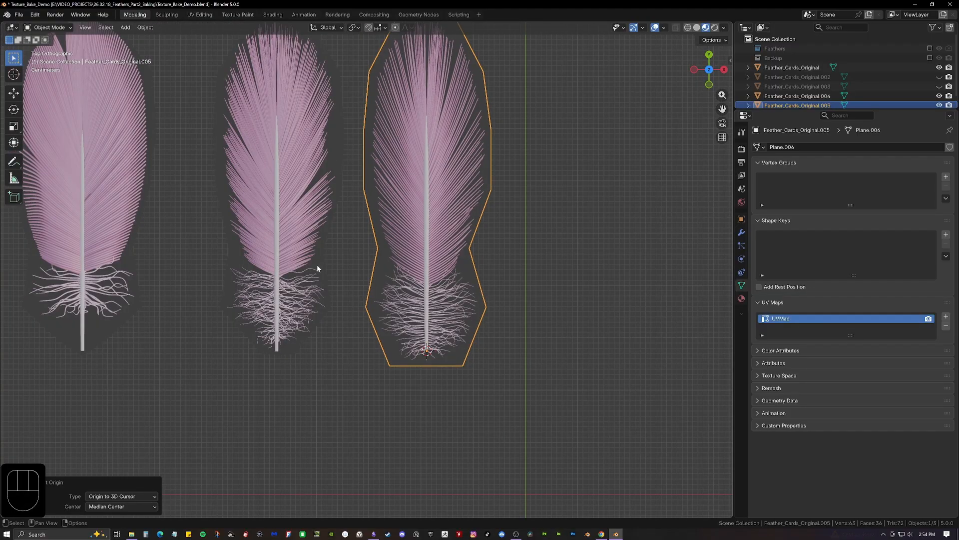
pyautogui.click(312, 266)
pyautogui.keyDown('shift'); pyautogui.moveTo(298, 269); pyautogui.dragTo(390, 270, button='middle'); pyautogui.keyUp('shift')
pyautogui.scroll(1, 389, 271)
pyautogui.press('q')
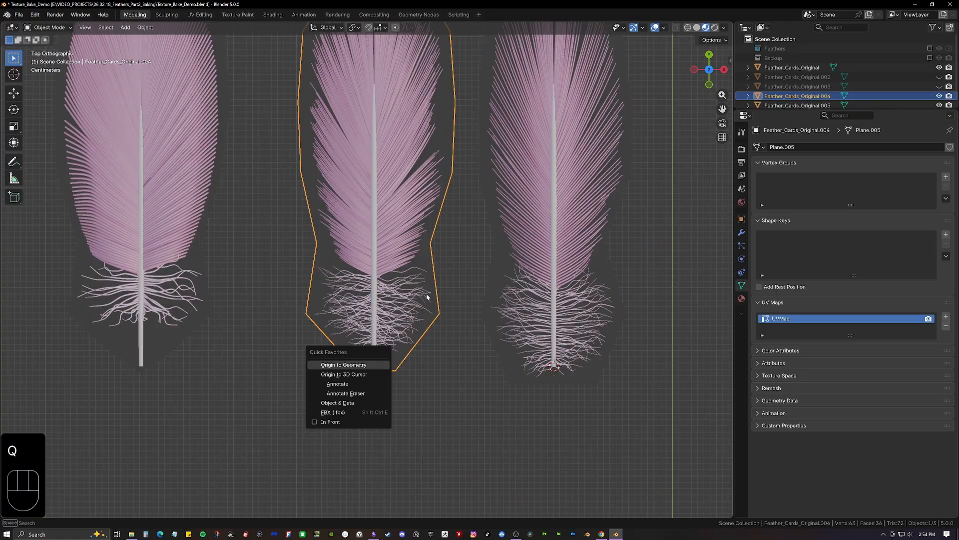
pyautogui.keyDown('shift'); pyautogui.rightClick(374, 364); pyautogui.keyUp('shift')
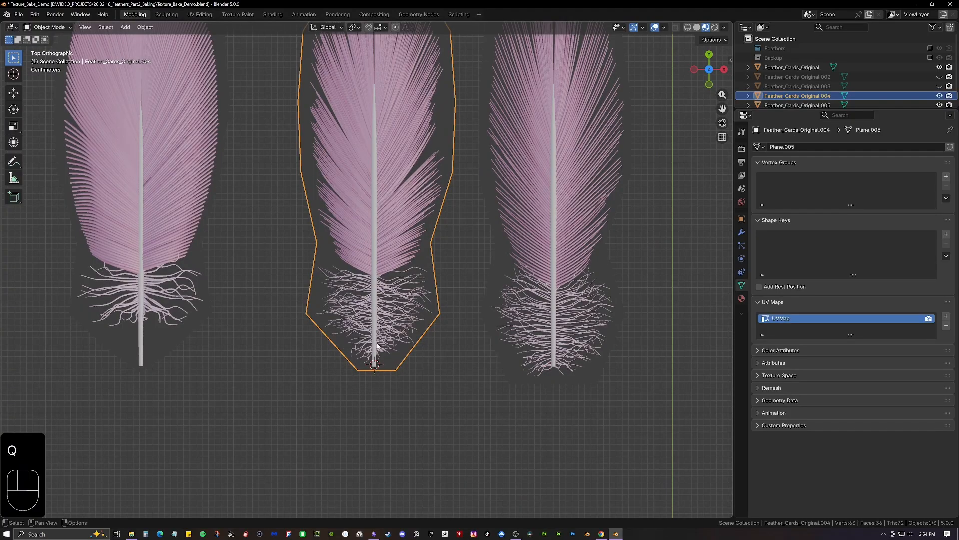
pyautogui.press('q')
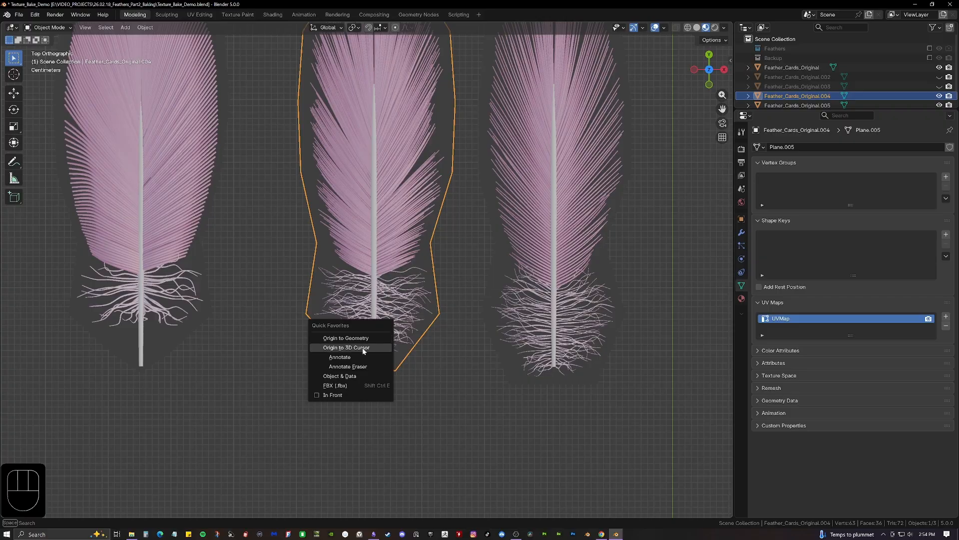
pyautogui.click(364, 349)
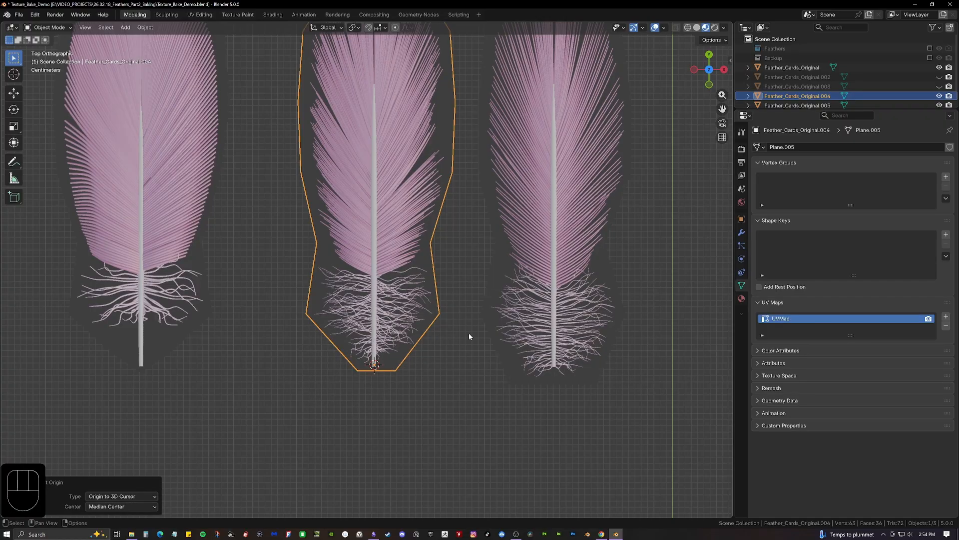
# Place the 3D cursor at the base of the first feather's quill and set that card's origin to the 3D cursor
pyautogui.moveTo(295, 341); pyautogui.dragTo(425, 345, button='middle')
pyautogui.click(305, 336)
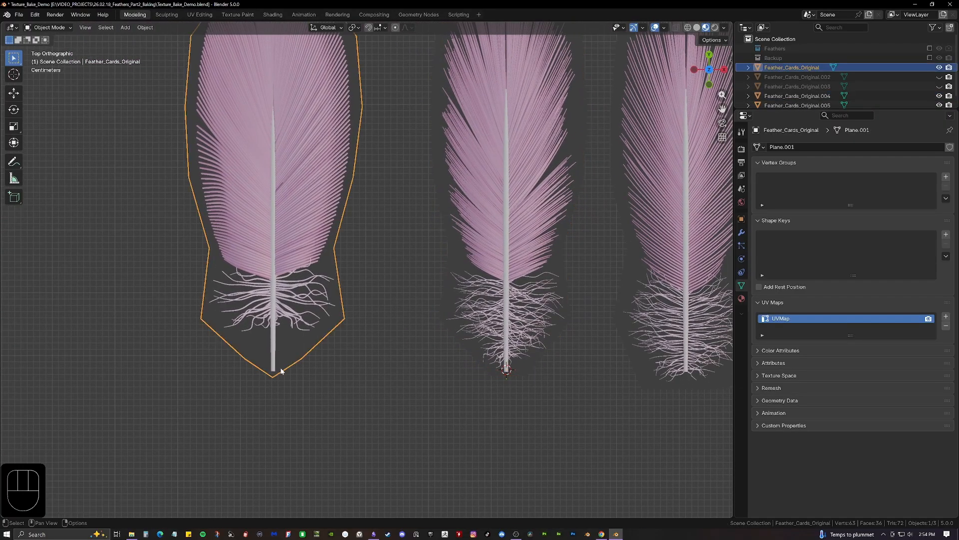
pyautogui.keyDown('shift'); pyautogui.rightClick(274, 370); pyautogui.keyUp('shift')
pyautogui.press('q')
pyautogui.click(277, 370)
pyautogui.click(293, 373)
# Try rotating the first feather card around its quill base, freely and about the global X axis
pyautogui.scroll(-5, 377, 354)
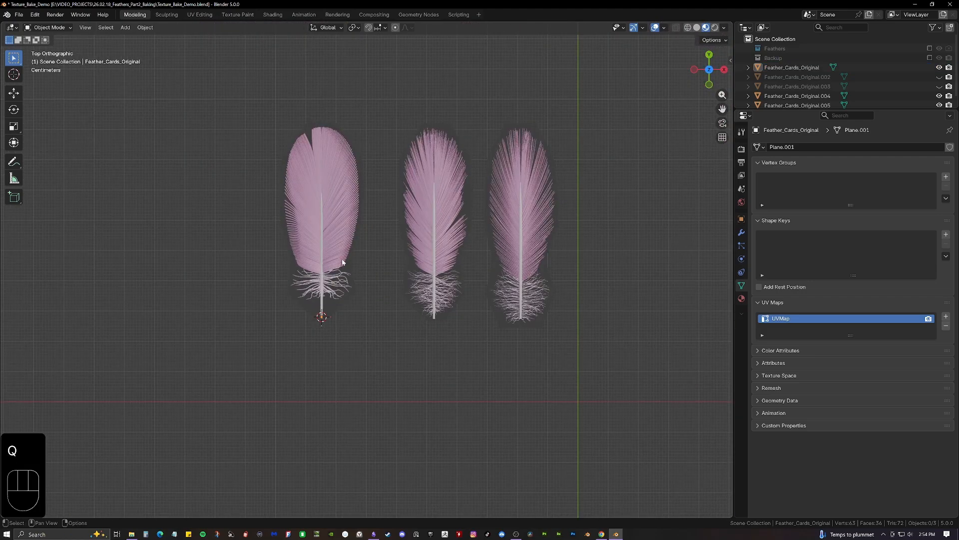
pyautogui.click(309, 243)
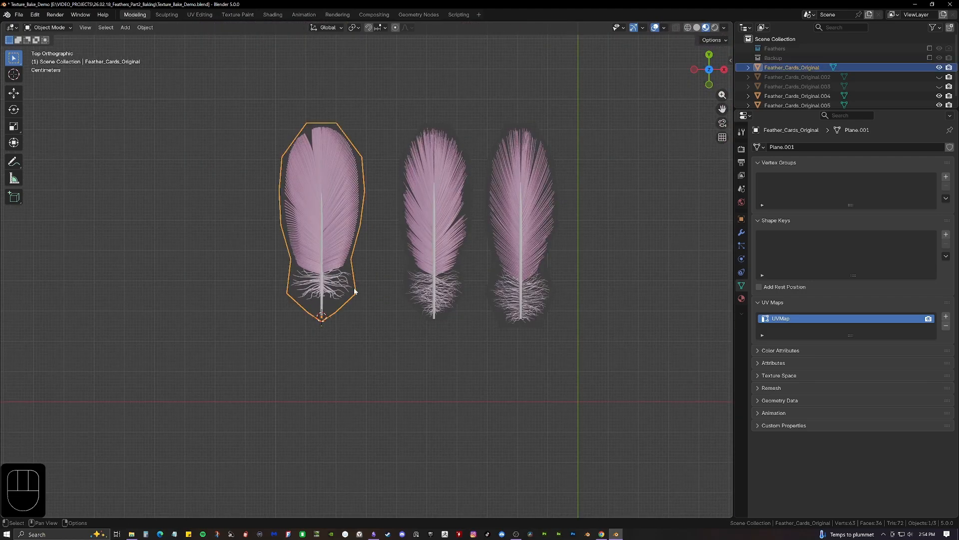
pyautogui.moveTo(351, 297); pyautogui.dragTo(418, 285, button='middle')
pyautogui.scroll(2, 427, 231)
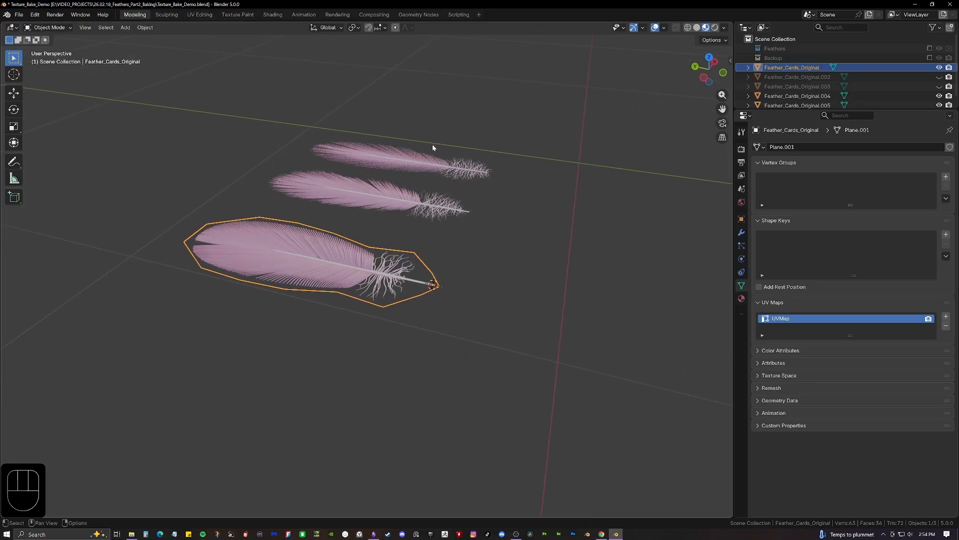
pyautogui.press('e')
pyautogui.press('r')
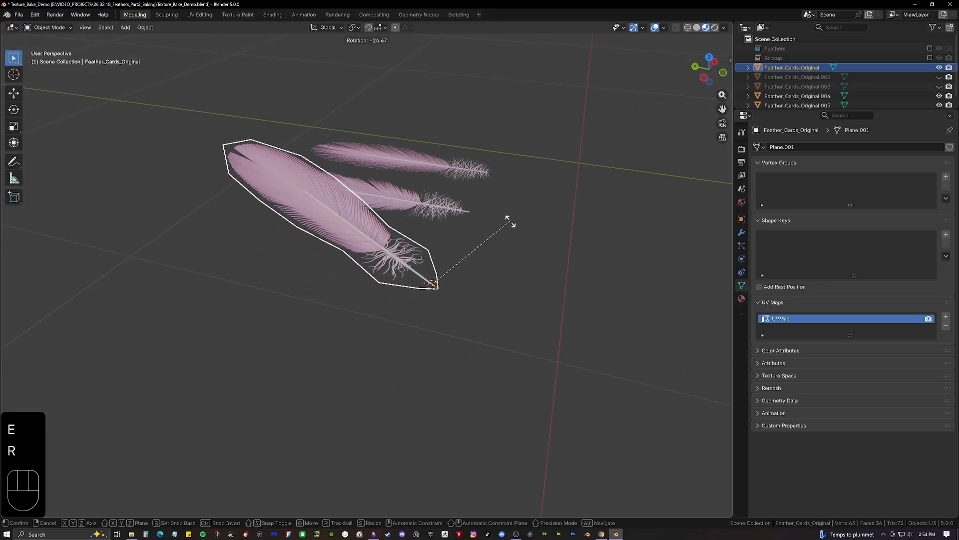
pyautogui.press('x')
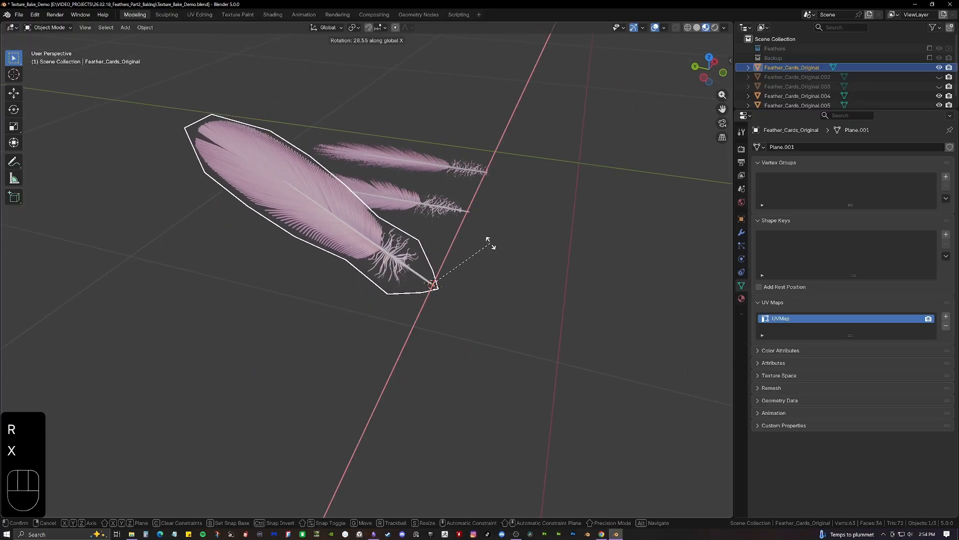
pyautogui.rightClick(489, 241)
# Try scaling the first feather card up from its quill-base origin, cancel, and return to the top view
pyautogui.moveTo(489, 210); pyautogui.dragTo(414, 217, button='middle')
pyautogui.press('s')
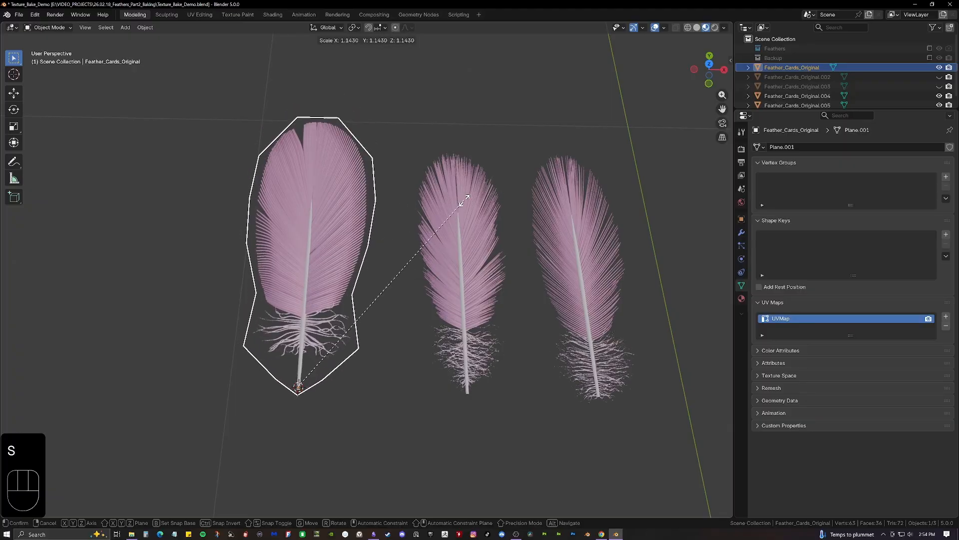
pyautogui.rightClick(469, 199)
pyautogui.scroll(-2, 454, 235)
pyautogui.press('KP_7')
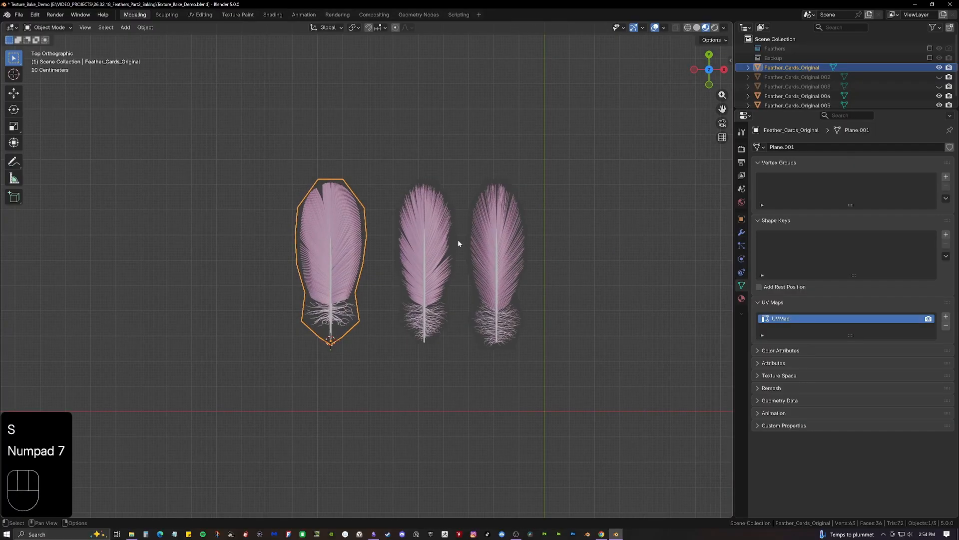
# Reposition the middle feather card along the global X axis between the other two cards, and save the file
pyautogui.click(290, 134)
pyautogui.keyDown('shift'); pyautogui.moveTo(290, 133); pyautogui.dragTo(238, 125, button='middle'); pyautogui.keyUp('shift')
pyautogui.click(373, 240)
pyautogui.press('g')
pyautogui.press('x')
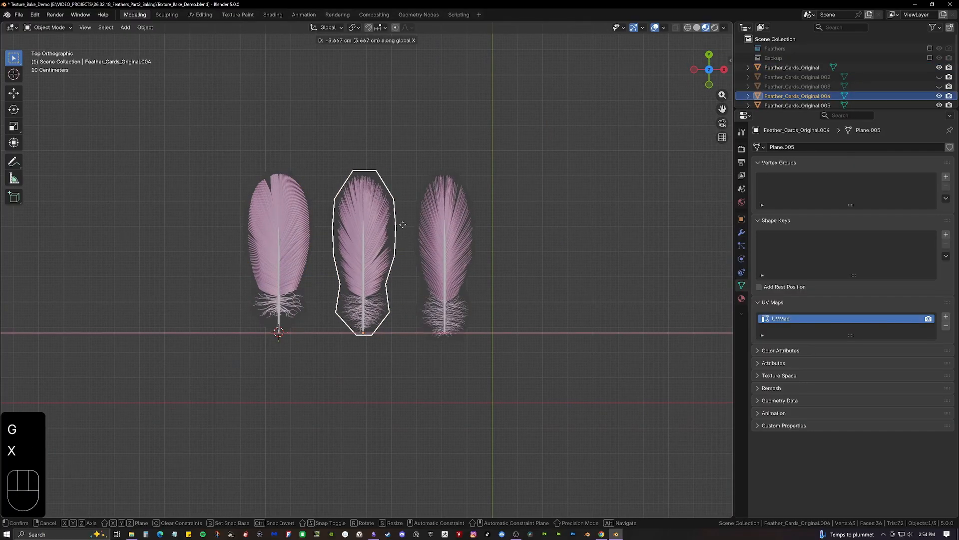
pyautogui.click(410, 221)
pyautogui.moveTo(520, 264); pyautogui.dragTo(509, 271, button='middle')
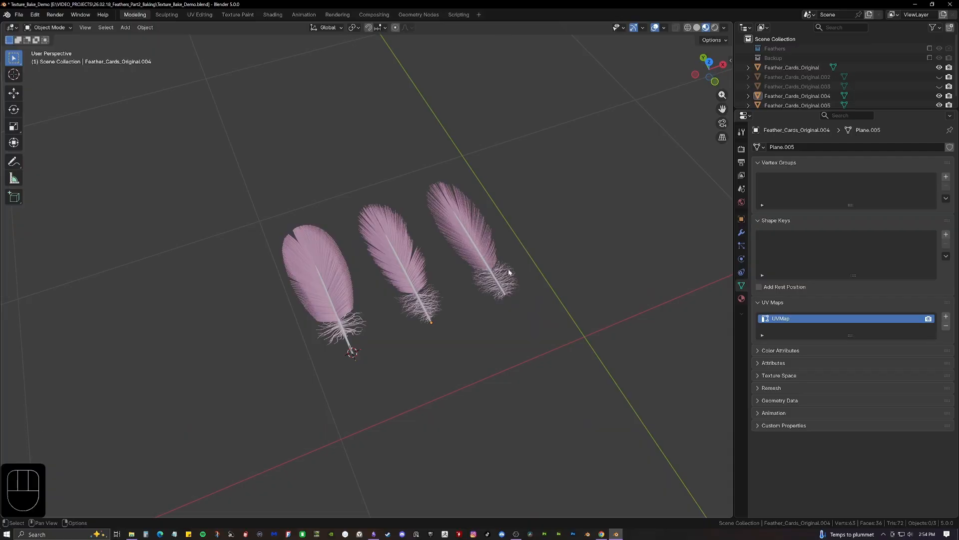
pyautogui.hotkey('ctrl', 's')
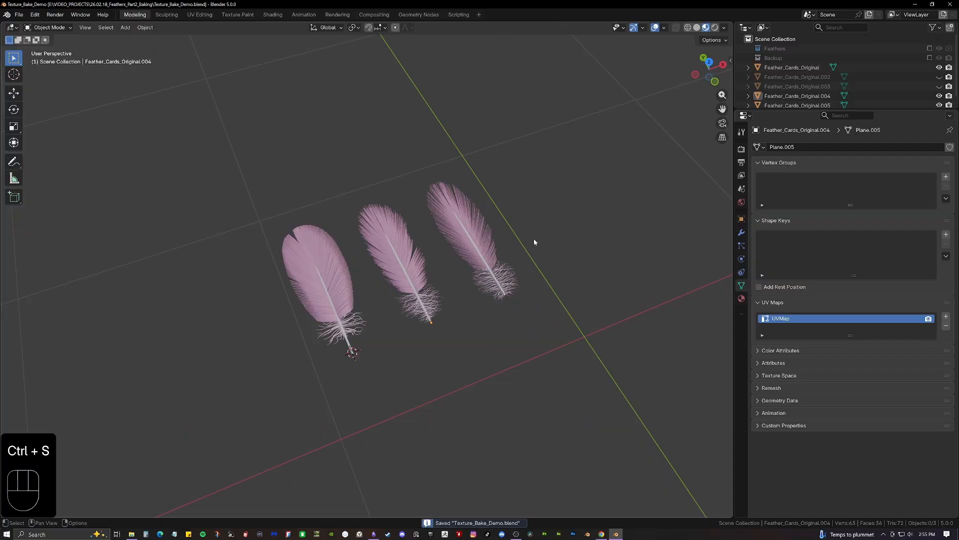